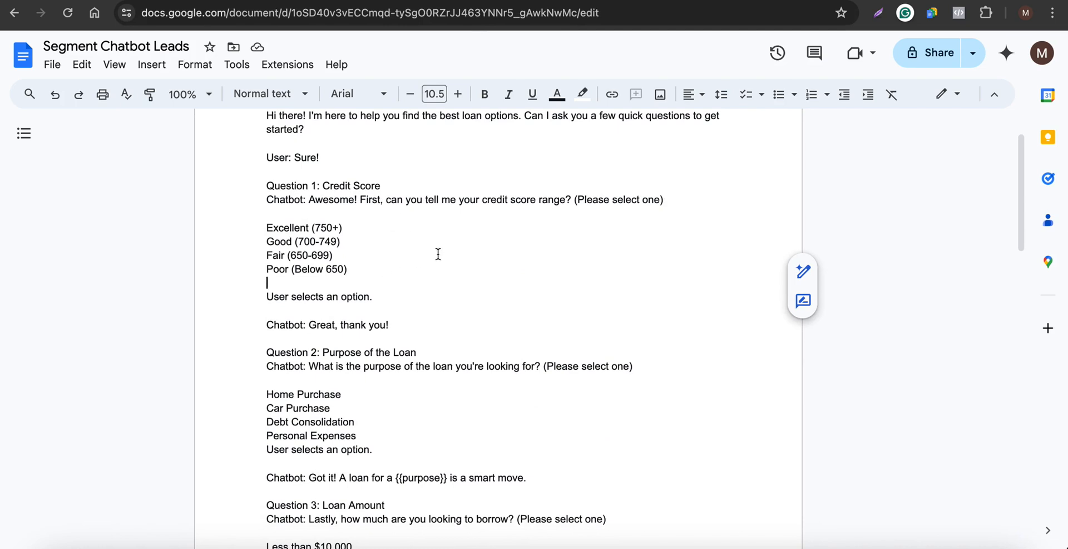
Review the loan chatbot script's questions and answer options in the document.
left_click_drag(382, 264, 251, 238)
scroll(358, 382, "down", 3)
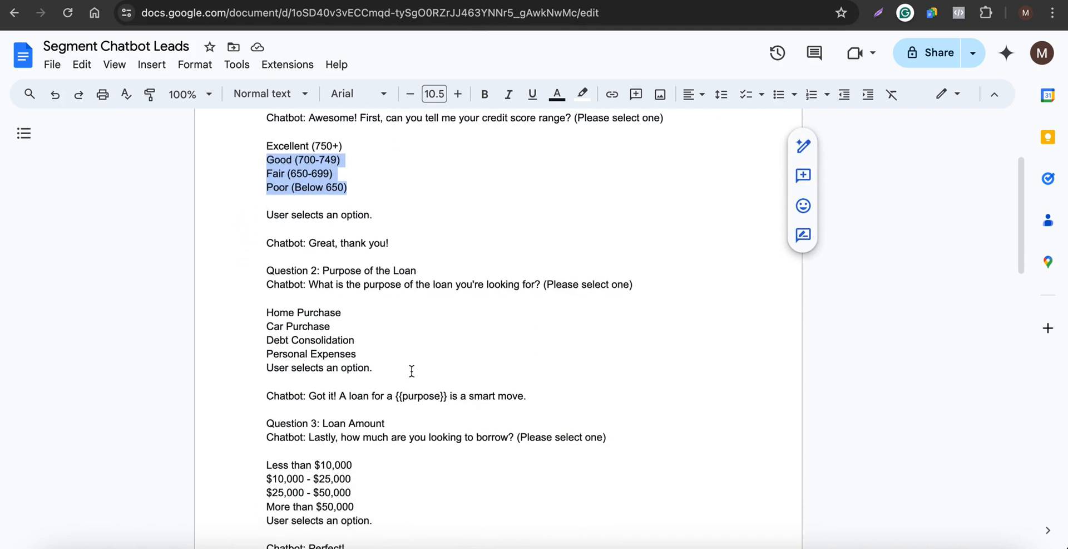
left_click_drag(376, 369, 280, 329)
scroll(279, 328, "down", 4)
left_click_drag(417, 424, 265, 368)
scroll(390, 398, "up", 5)
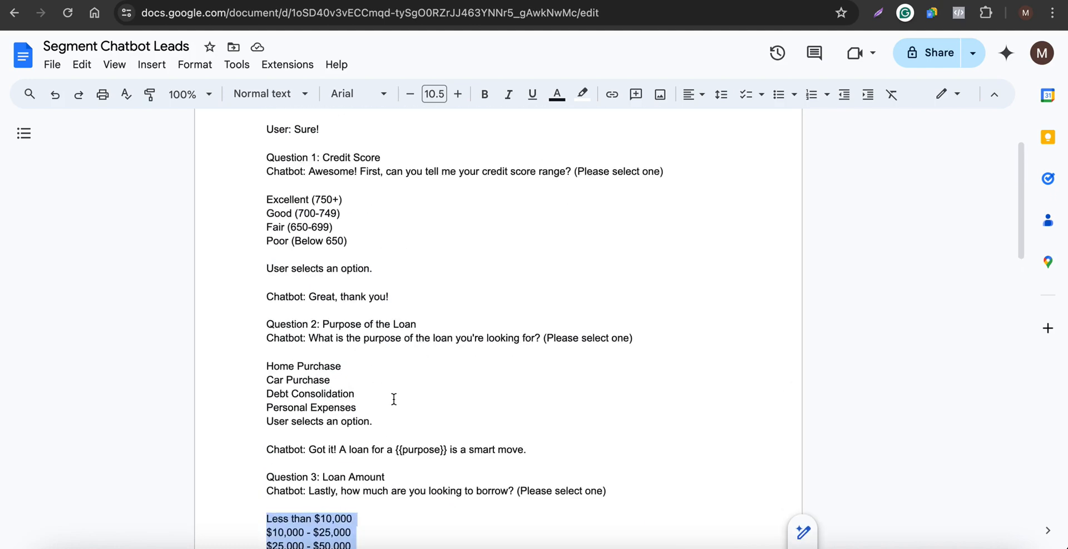
scroll(427, 267, "down", 2)
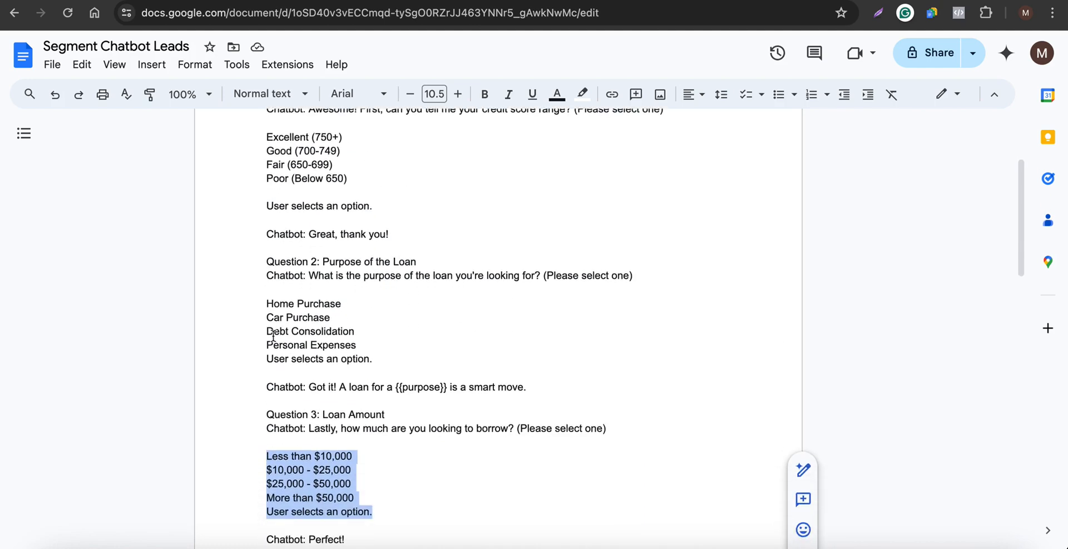
scroll(272, 335, "down", 4)
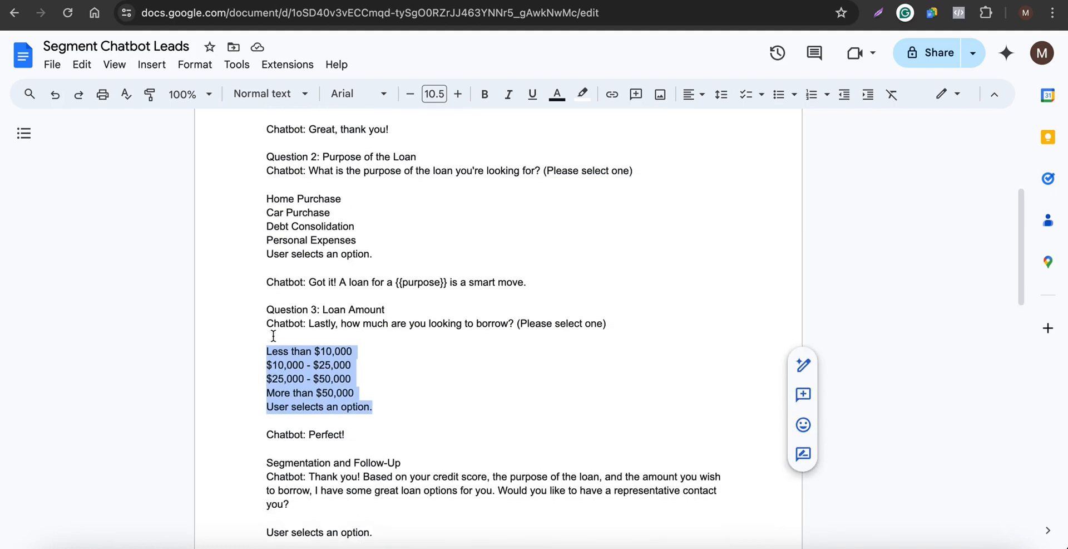
scroll(273, 336, "up", 6)
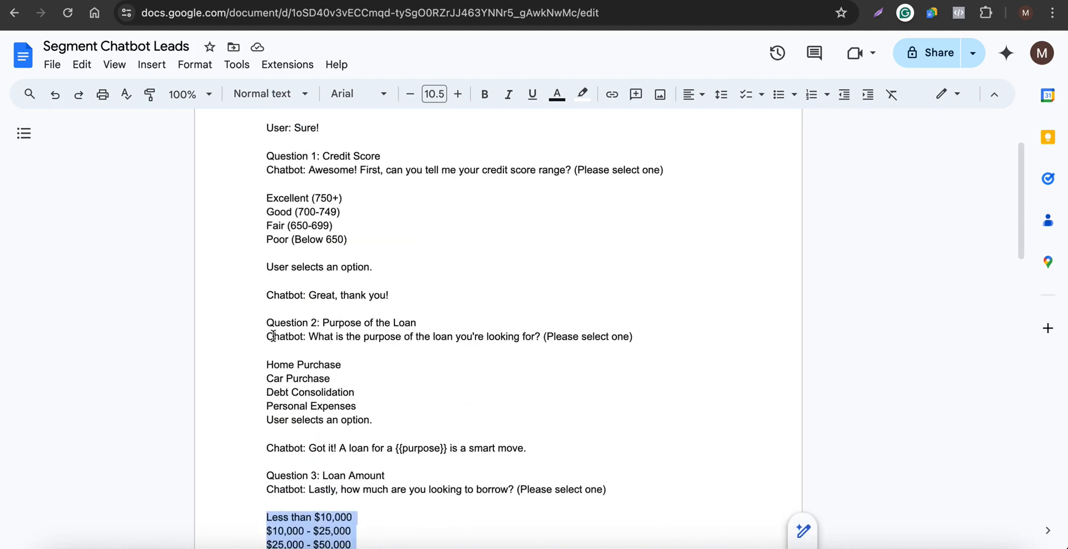
scroll(273, 336, "up", 4)
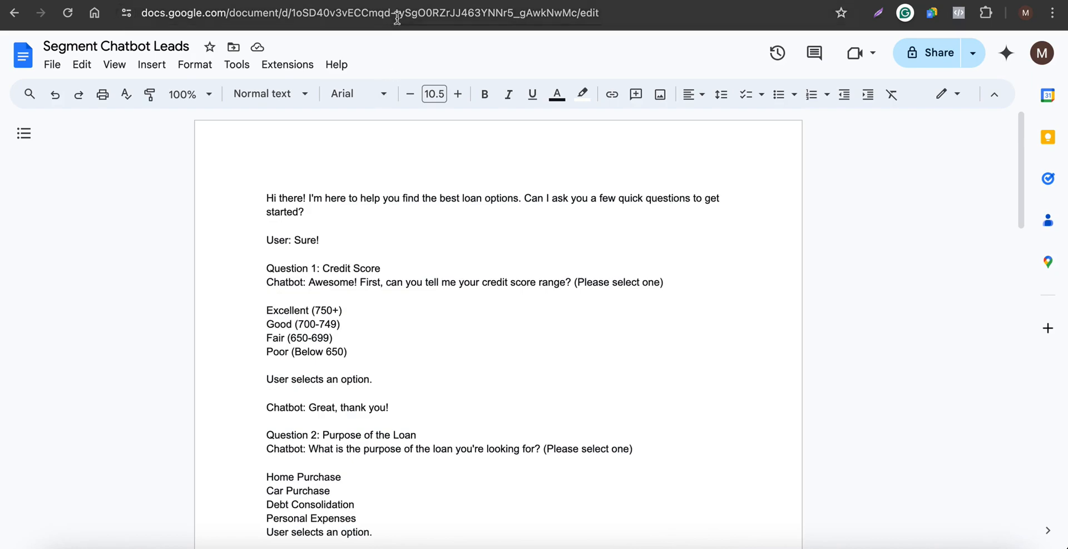
In Chatic Media, add a new flow named Segment Chatbot Leads, copying the name from the document title.
left_click(336, 1)
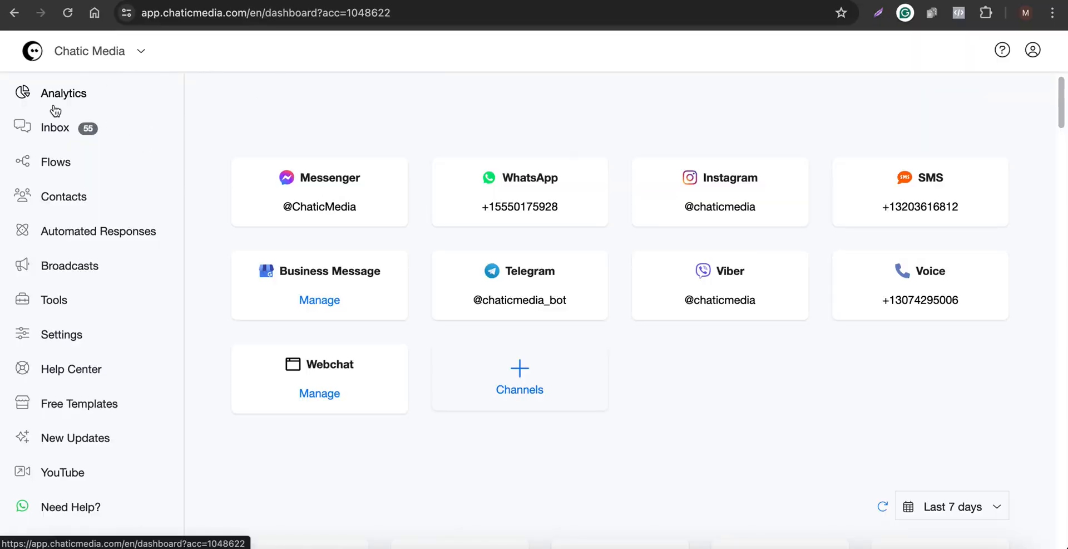
left_click(62, 162)
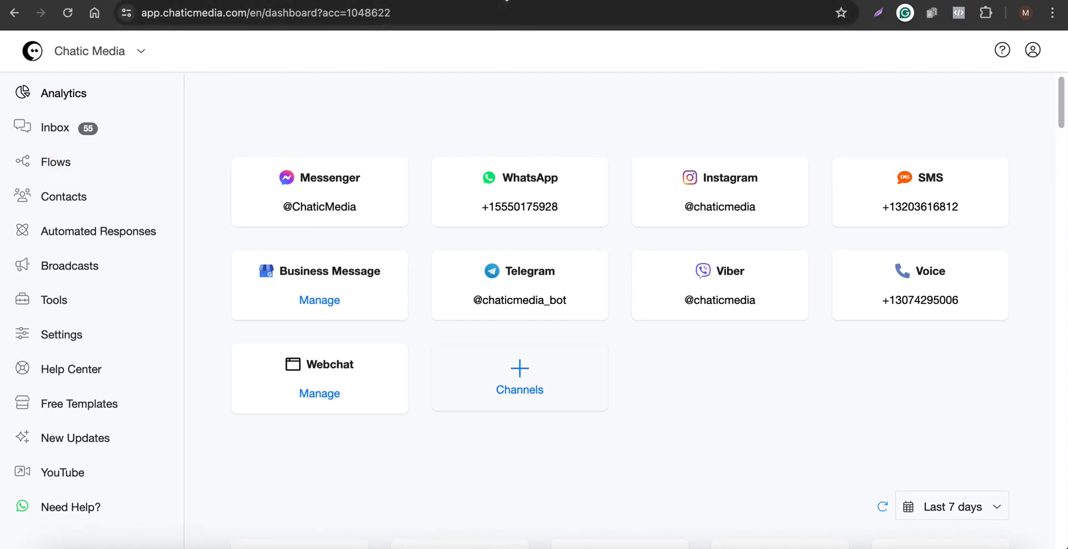
left_click(445, 2)
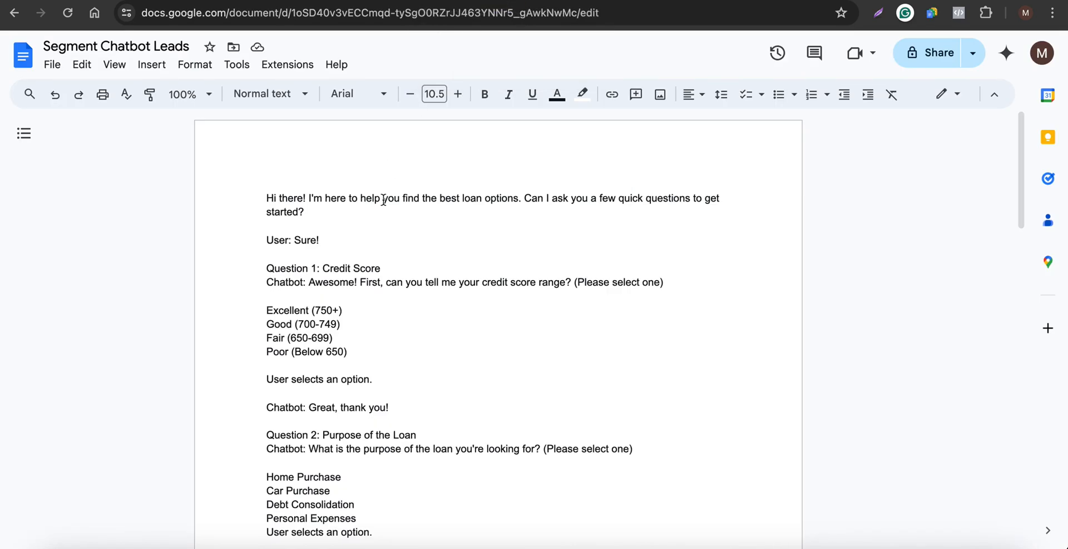
left_click(120, 47)
key("ctrl+c")
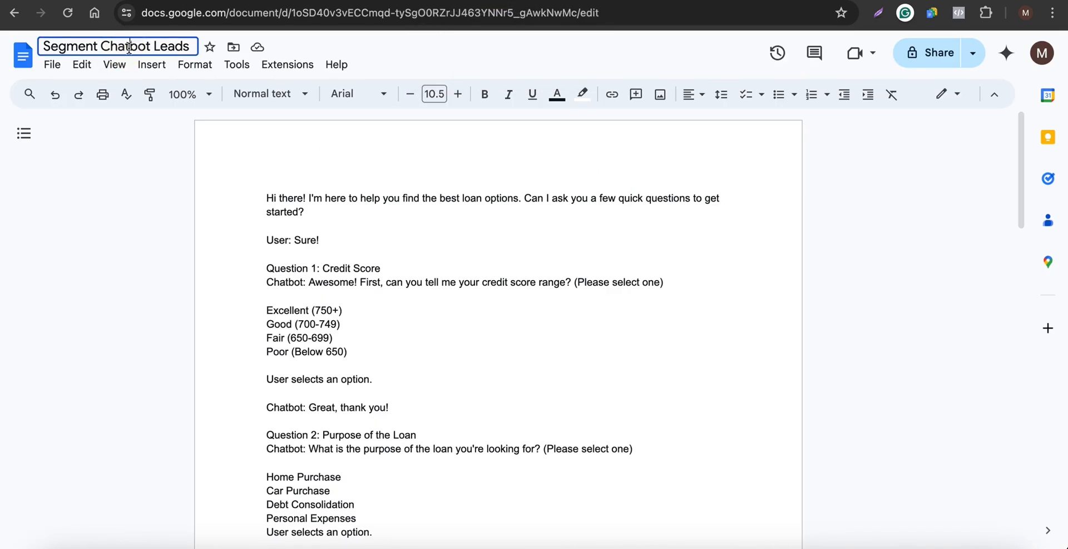
left_click(757, 2)
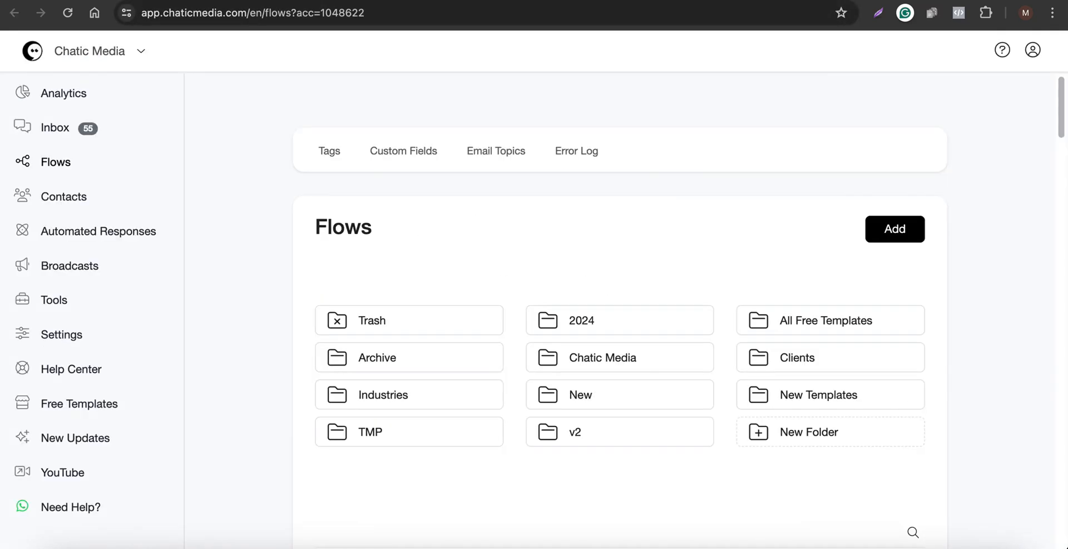
left_click(896, 233)
left_click(425, 136)
key("ctrl+v")
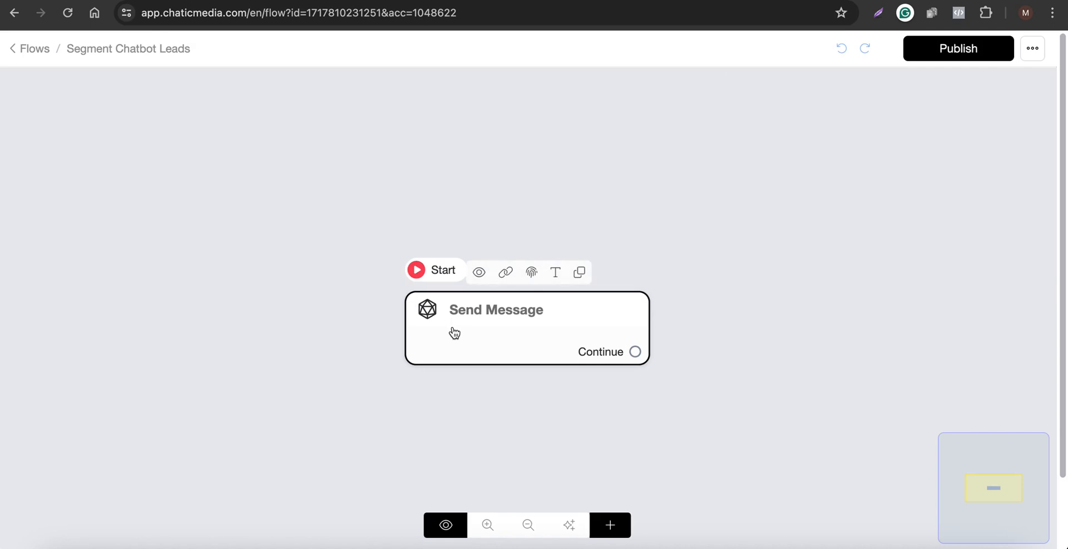
Add a text message to the first Send Message step containing the script's greeting paragraph.
left_click(455, 333)
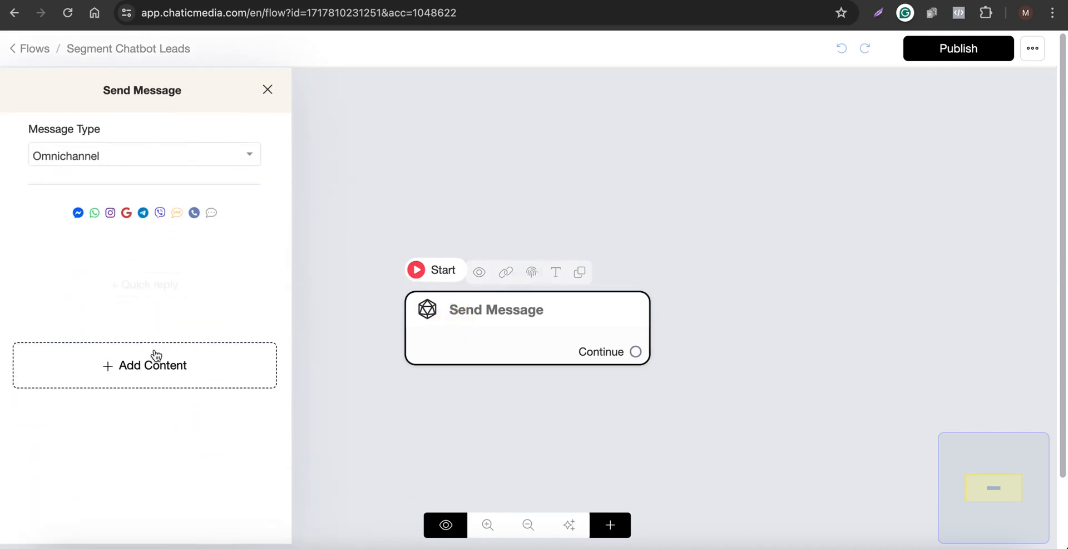
left_click(153, 361)
left_click(48, 57)
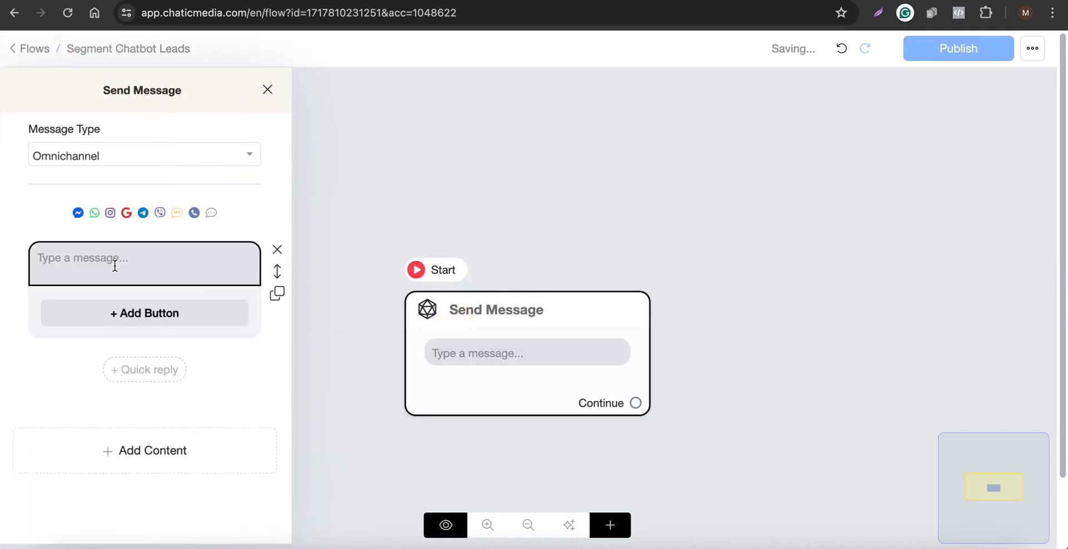
left_click(115, 264)
type("Hi there! I'm here to help you find the best loan options. Can I ask you a few quick questions to get started?")
Replace the word "there" in the greeting with the {{first_name}} field.
double_click(55, 258)
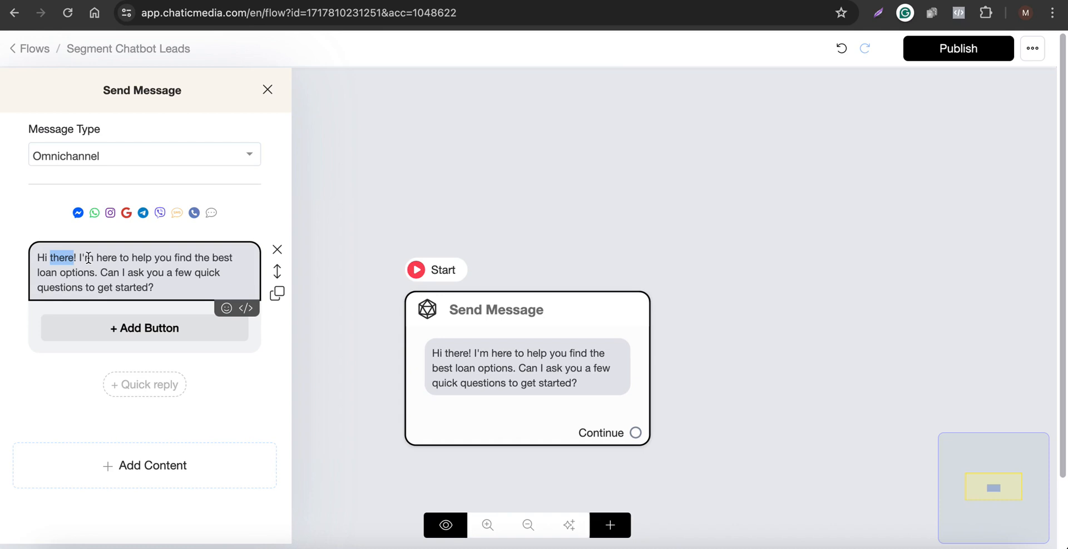
type("{fir")
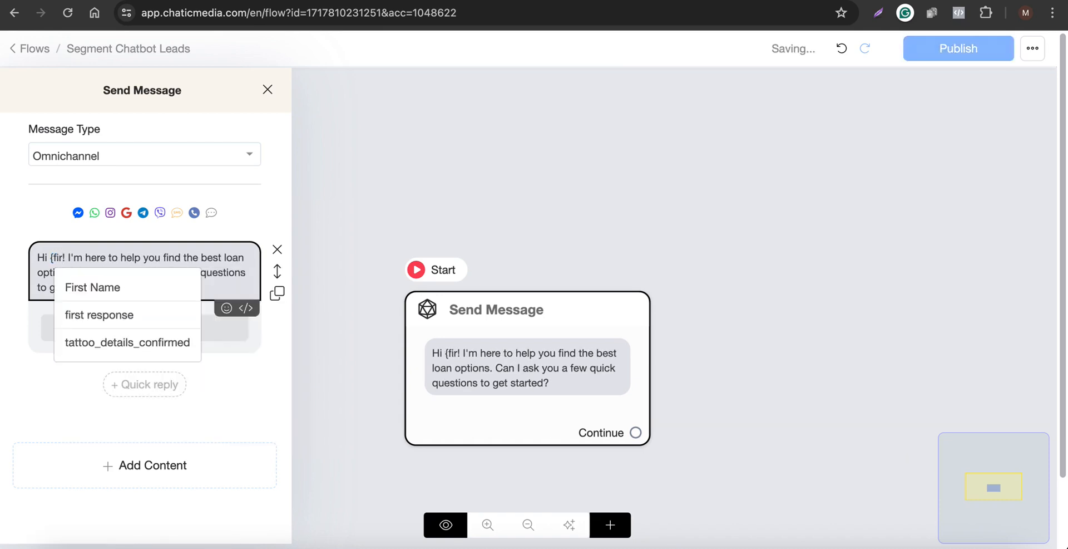
left_click(103, 291)
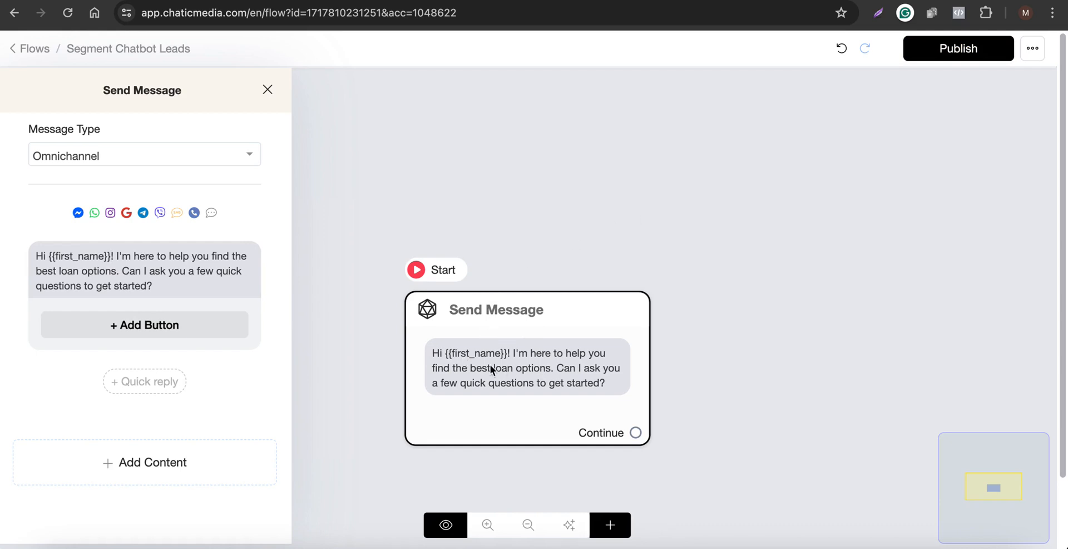
Copy the user's reply from the script and add it as a quick reply labelled Sure!
left_click(479, 1)
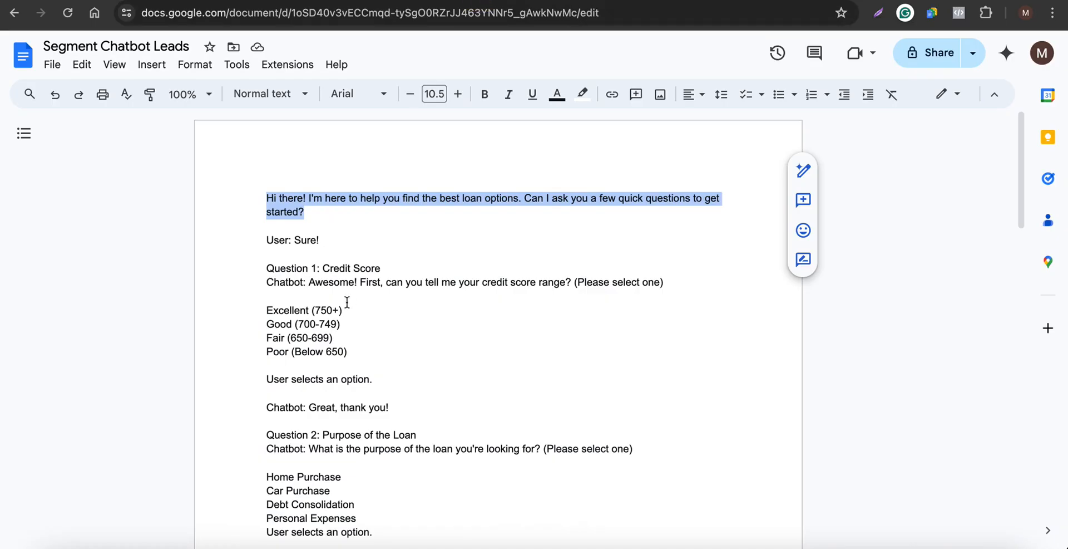
left_click_drag(333, 242, 295, 240)
key("ctrl+c")
left_click(815, 1)
left_click(144, 381)
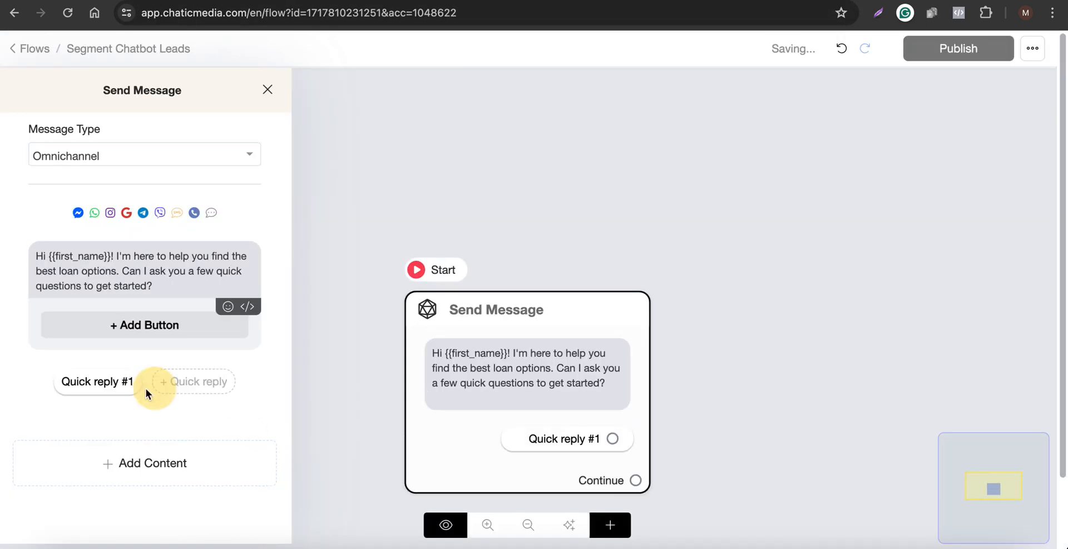
left_click(134, 384)
triple_click(382, 125)
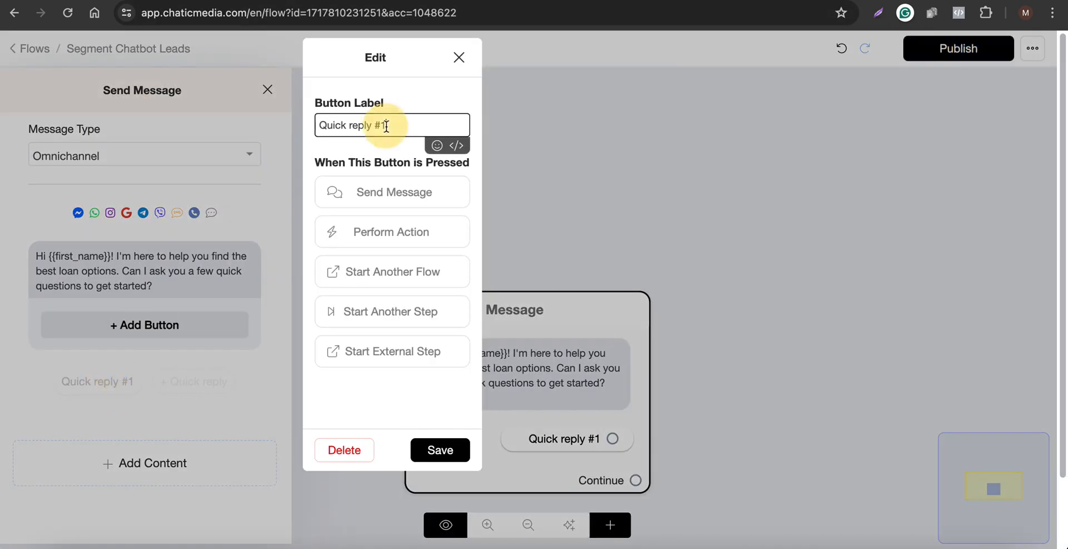
key("ctrl+v")
left_click(455, 453)
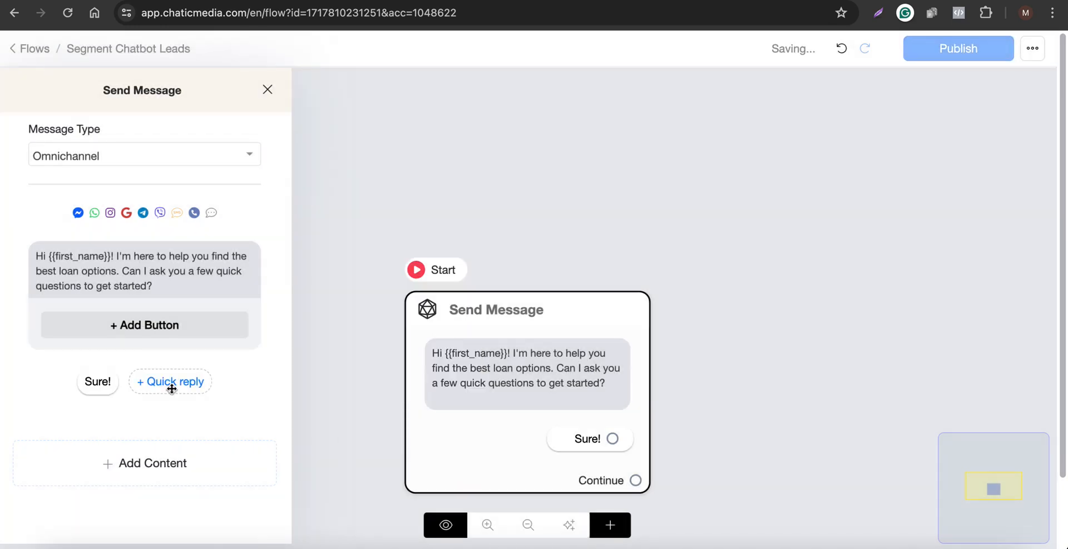
Add a second quick reply labelled Yes please! to the greeting message.
left_click(172, 382)
left_click(114, 381)
left_click(398, 123)
triple_click(397, 123)
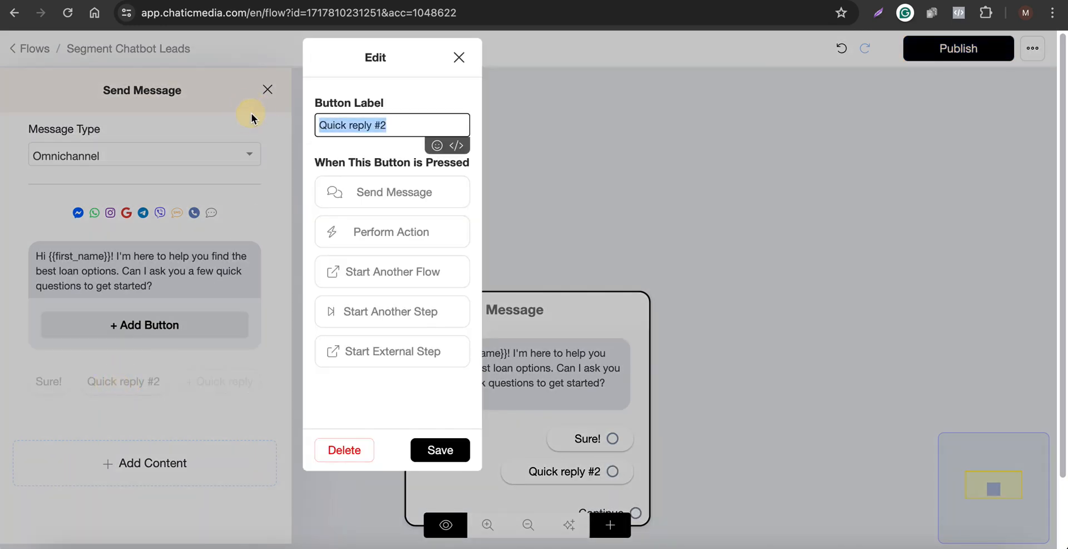
type("Yes please!")
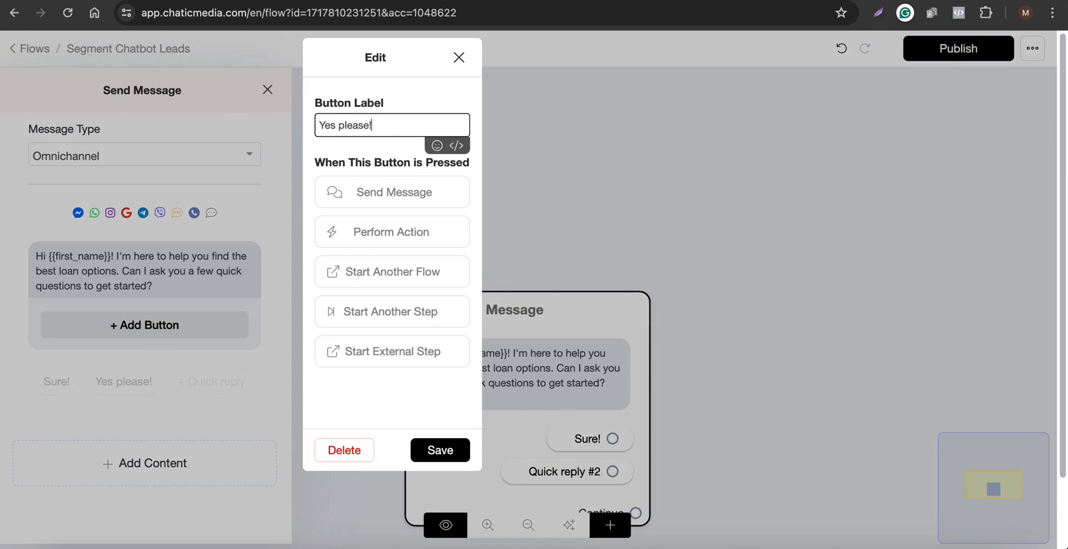
left_click(440, 450)
left_click(573, 172)
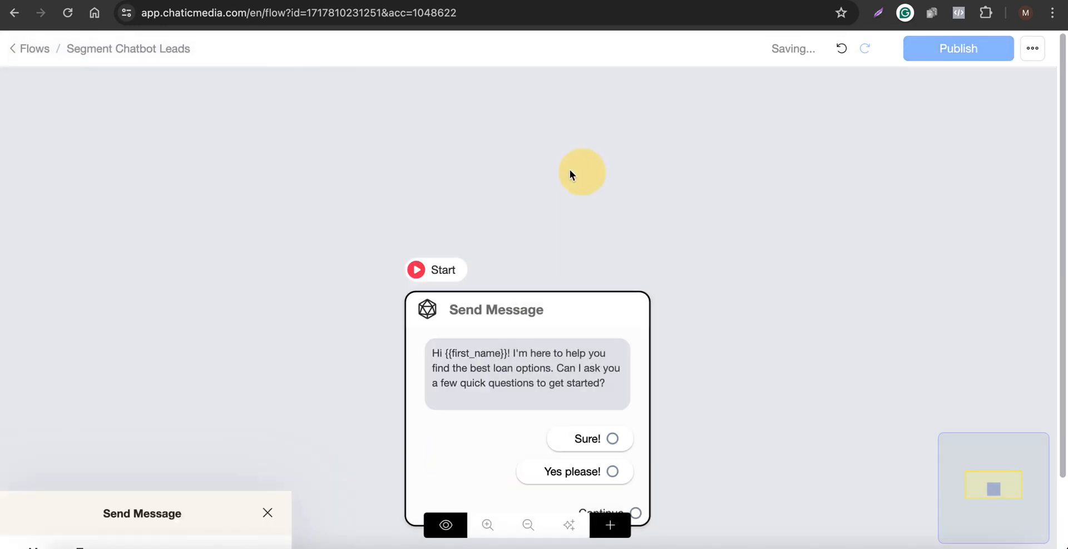
Add a third quick reply labelled Not Interested to the greeting message.
left_click_drag(585, 376, 456, 242)
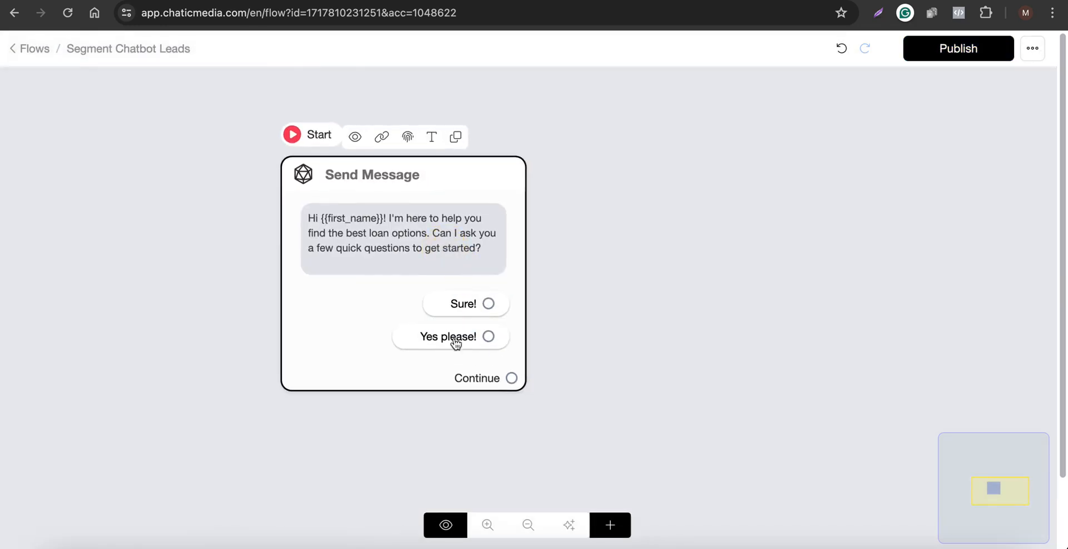
left_click(361, 315)
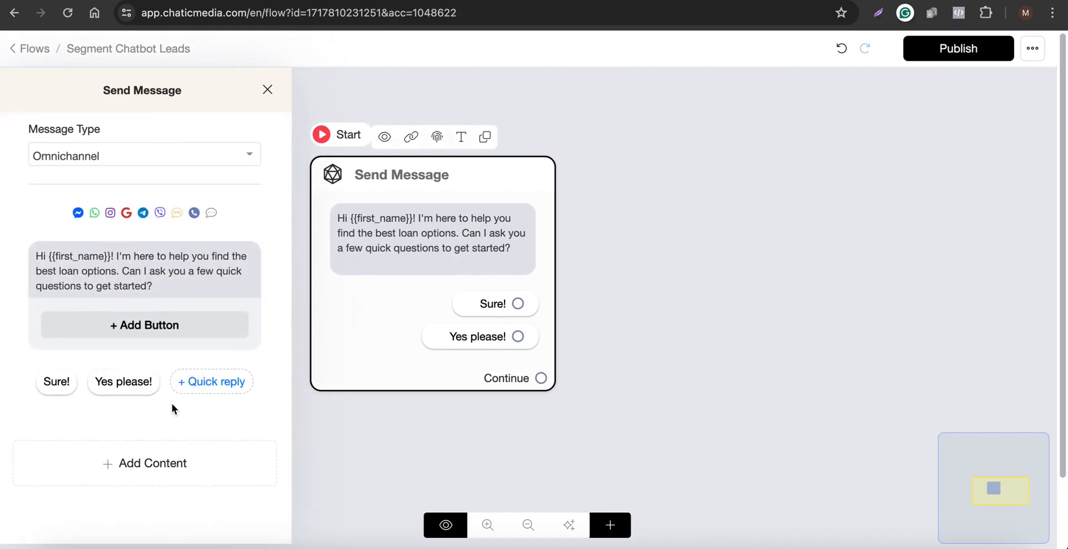
left_click(193, 387)
left_click(184, 381)
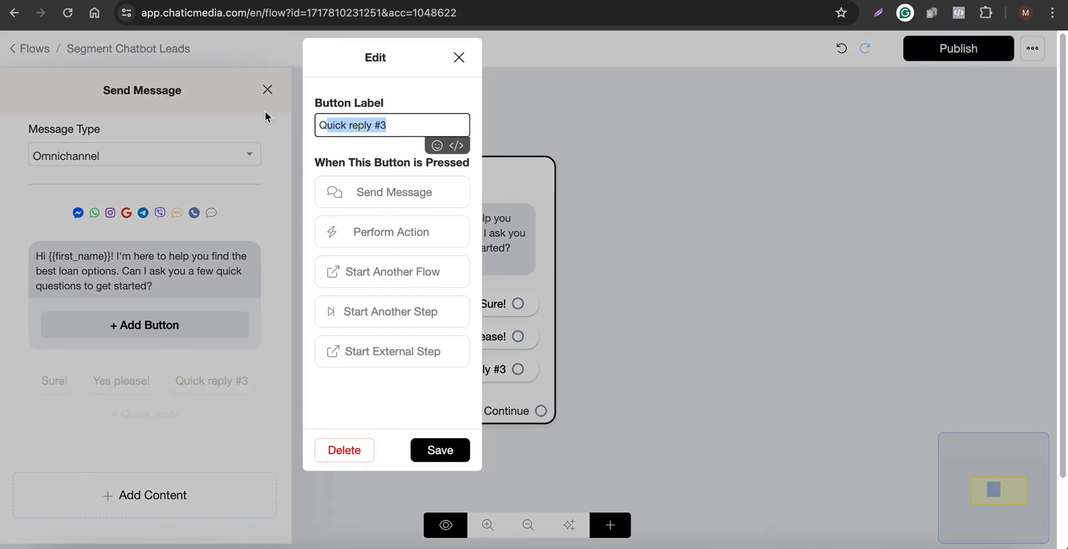
type("Not ")
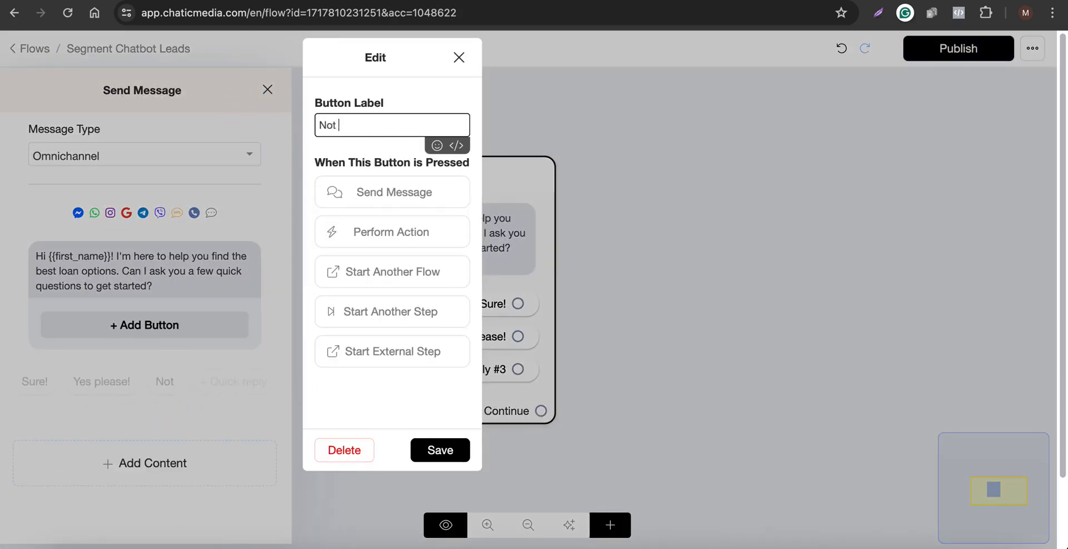
type("Interested")
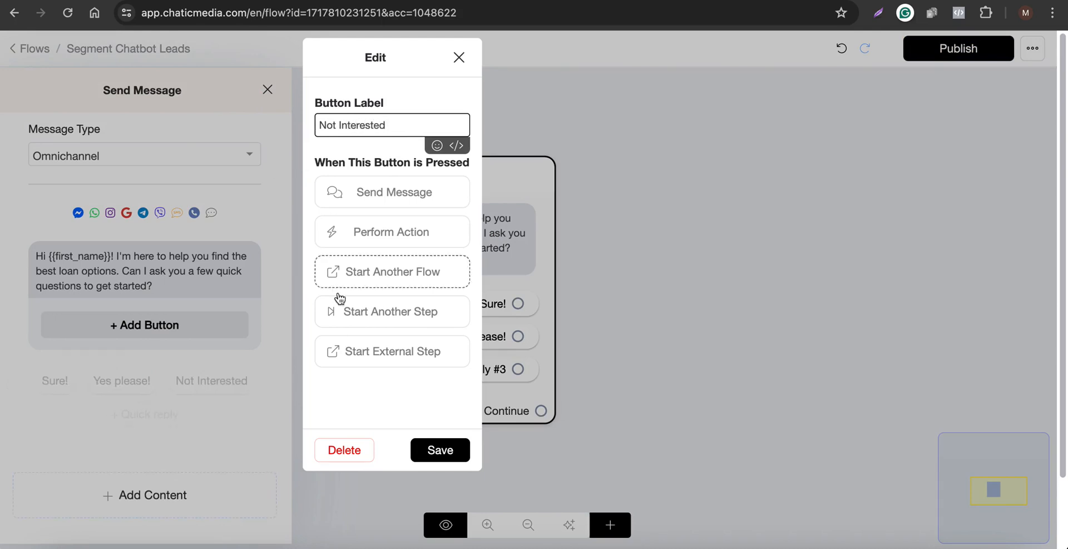
left_click(445, 448)
left_click(690, 316)
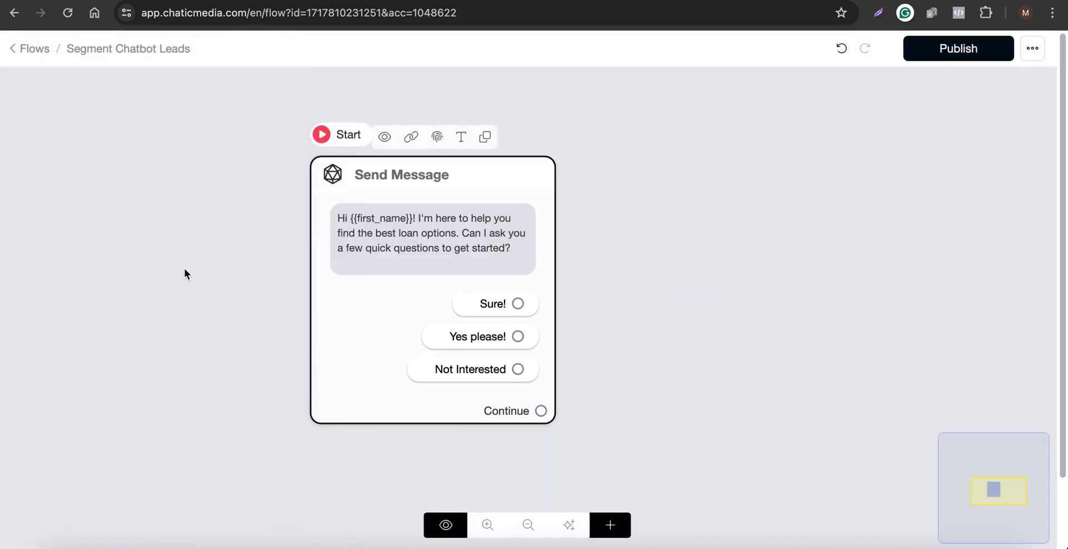
Connect the Sure! and Yes please! replies to a new Send Message step.
scroll(185, 268, "down", 2)
left_click_drag(365, 288, 299, 291)
scroll(372, 317, "up", 4)
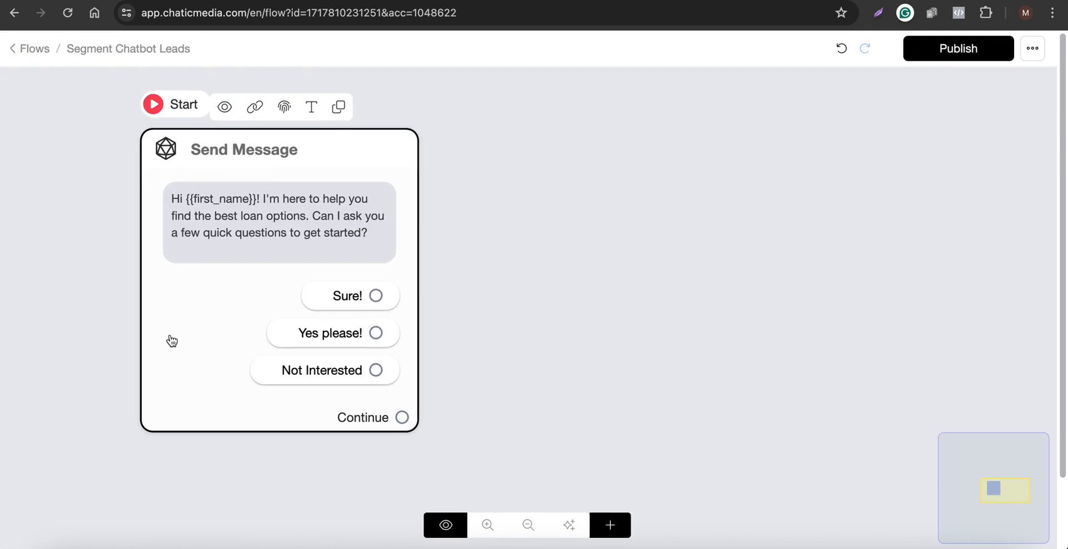
scroll(171, 340, "down", 2)
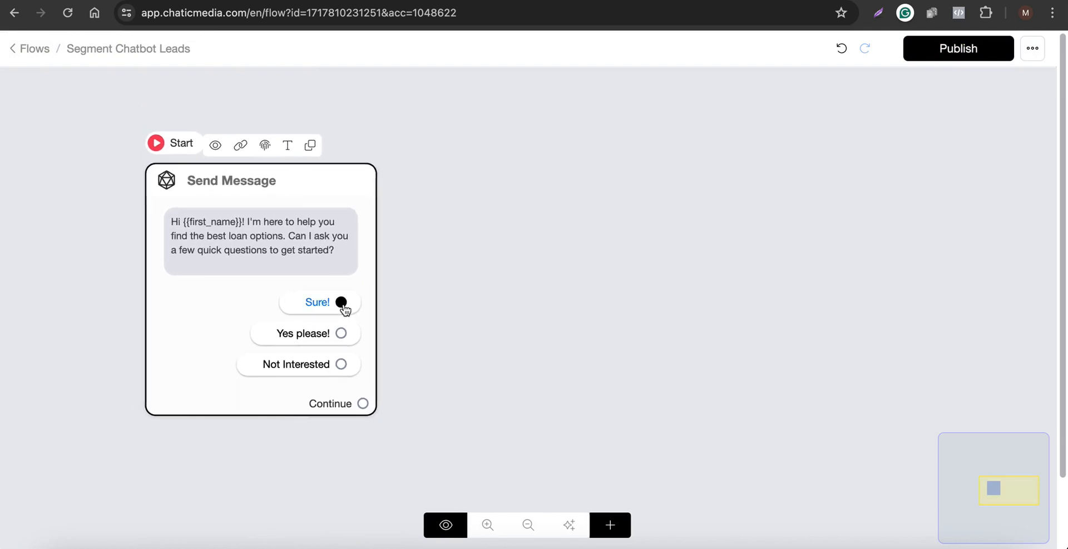
left_click_drag(341, 305, 533, 167)
left_click(616, 351)
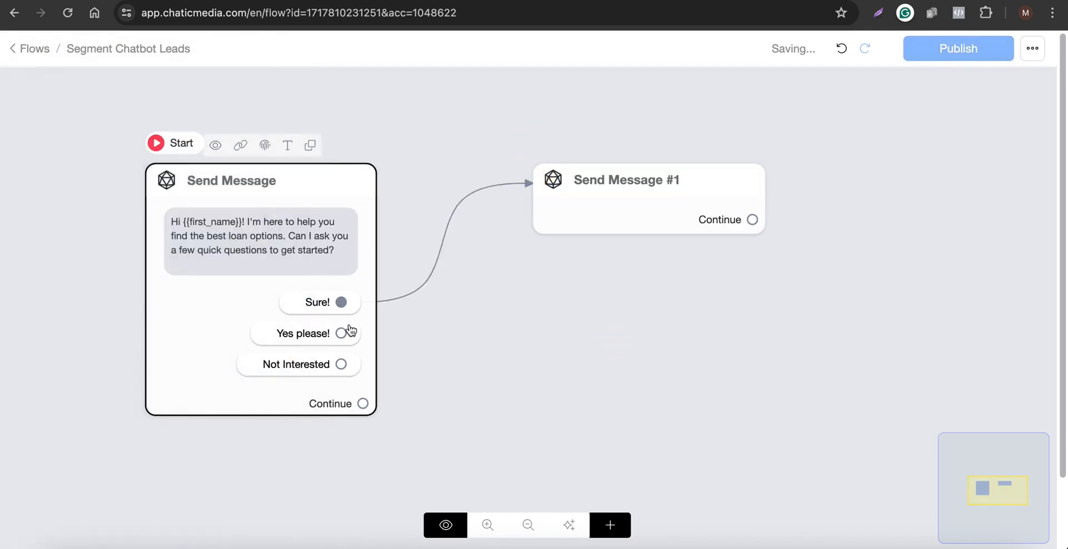
left_click_drag(342, 333, 627, 202)
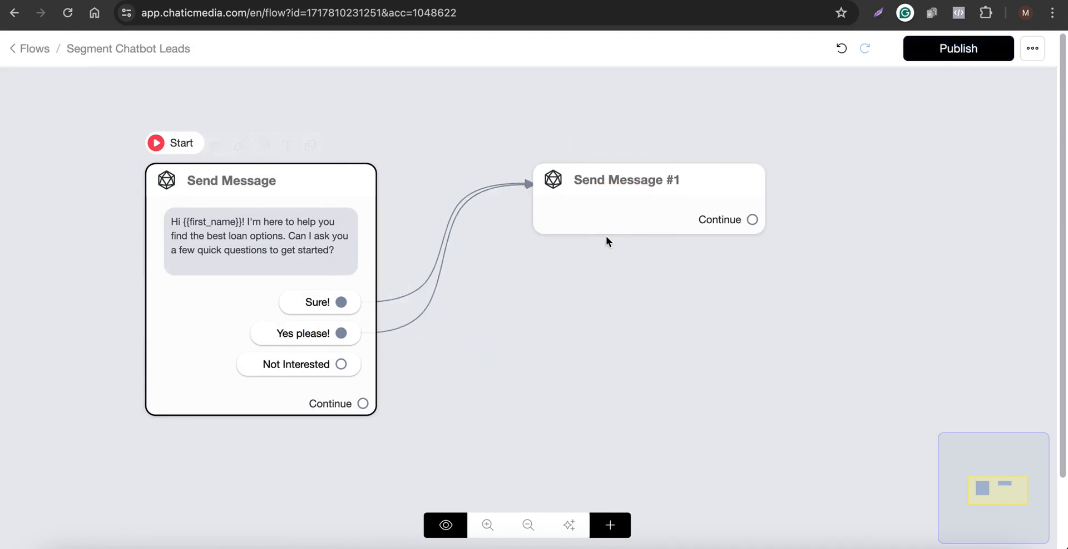
left_click(498, 1)
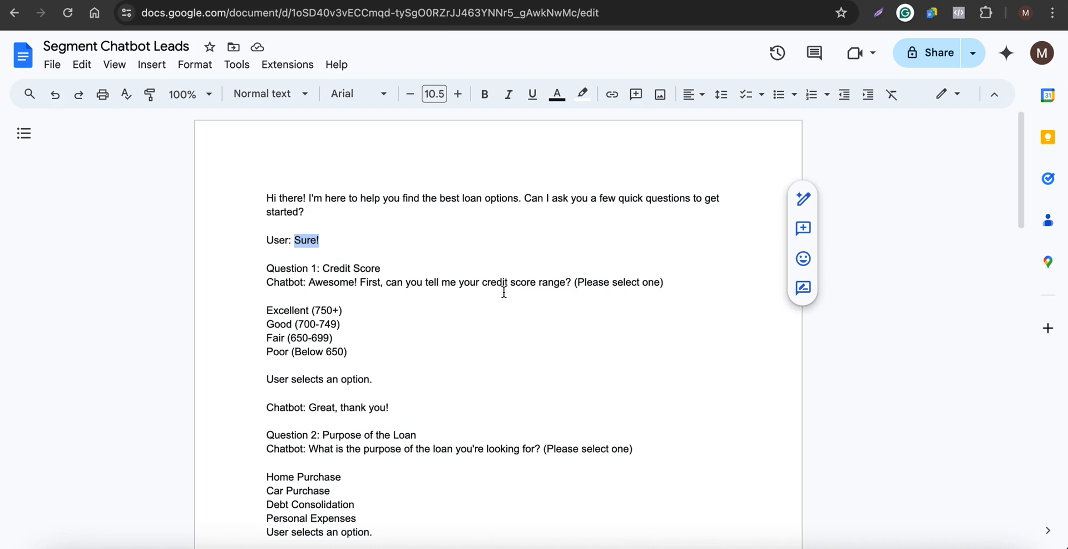
left_click(649, 2)
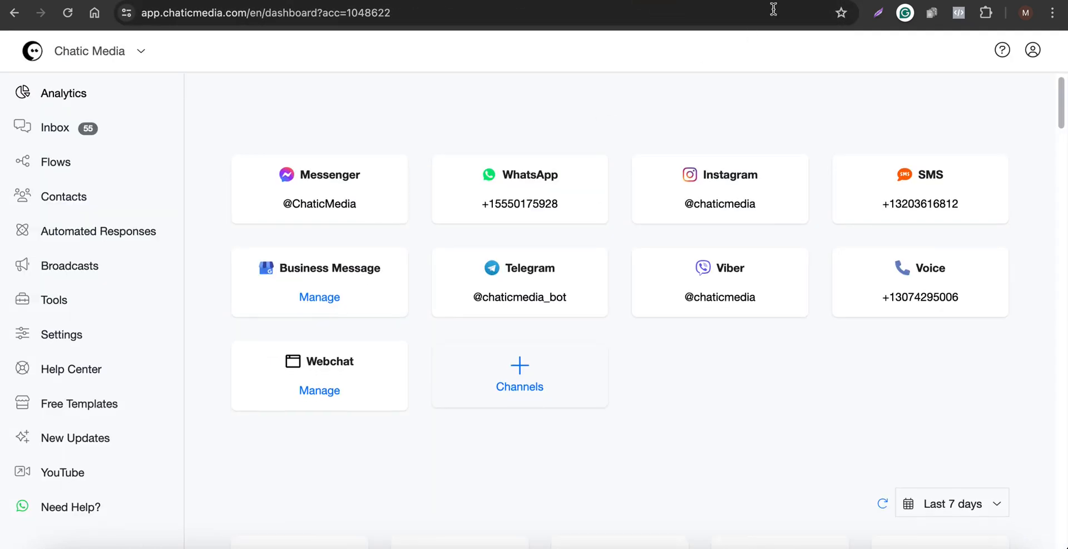
left_click(773, 2)
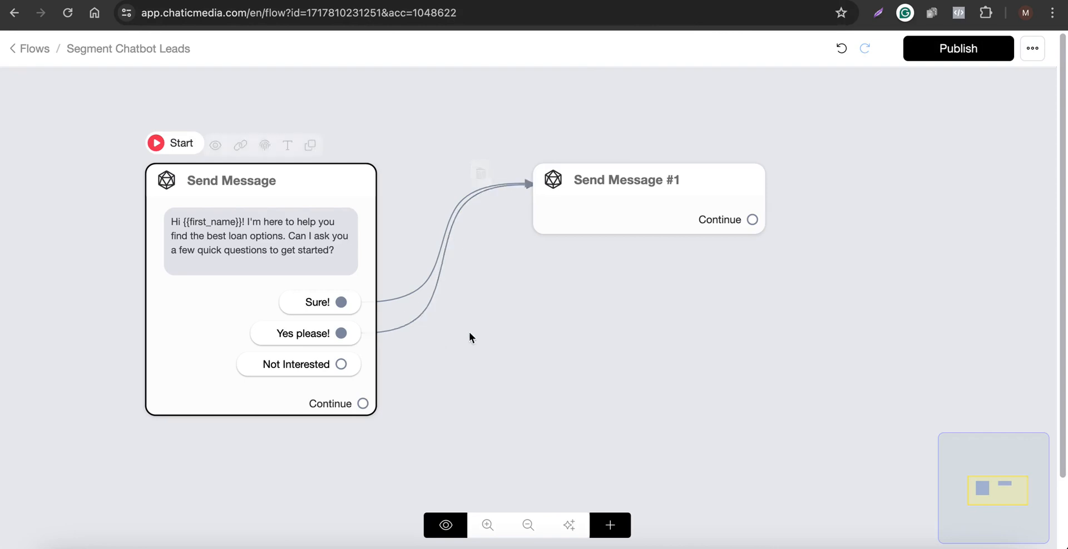
Connect the Not Interested quick reply to a new Send Message step.
scroll(377, 239, "down", 3)
scroll(443, 314, "down", 2)
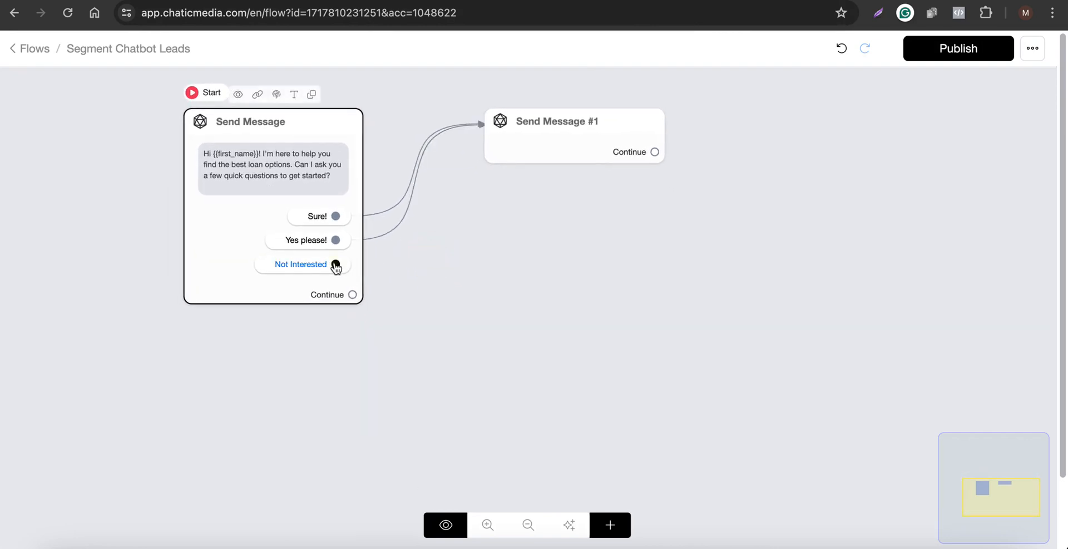
left_click_drag(336, 265, 495, 419)
Add a text block to the new step reading "No problem! If you changed your mind or would you like to proceed? Just press the press the button below".
left_click(132, 369)
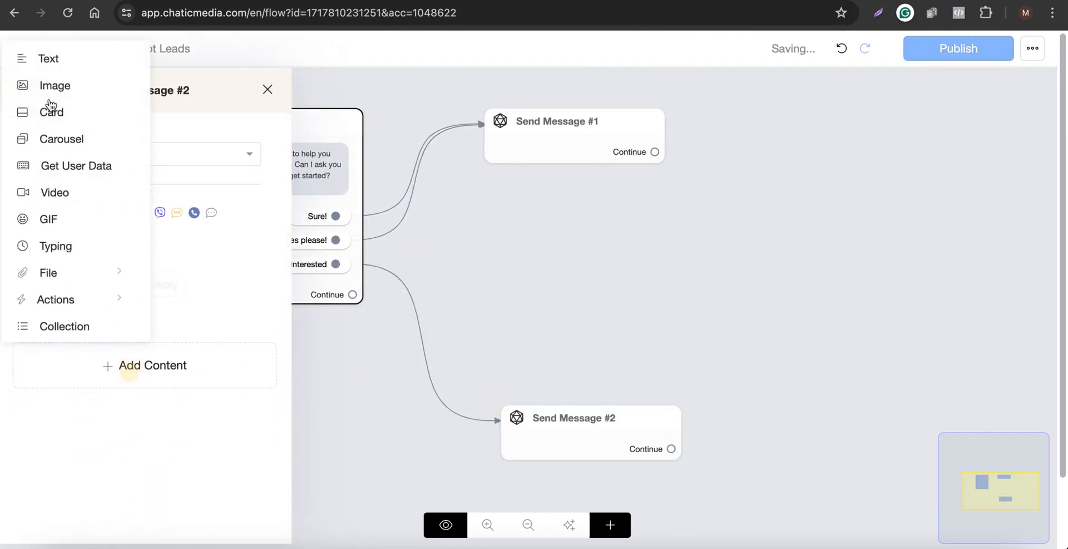
left_click(59, 58)
key("F5")
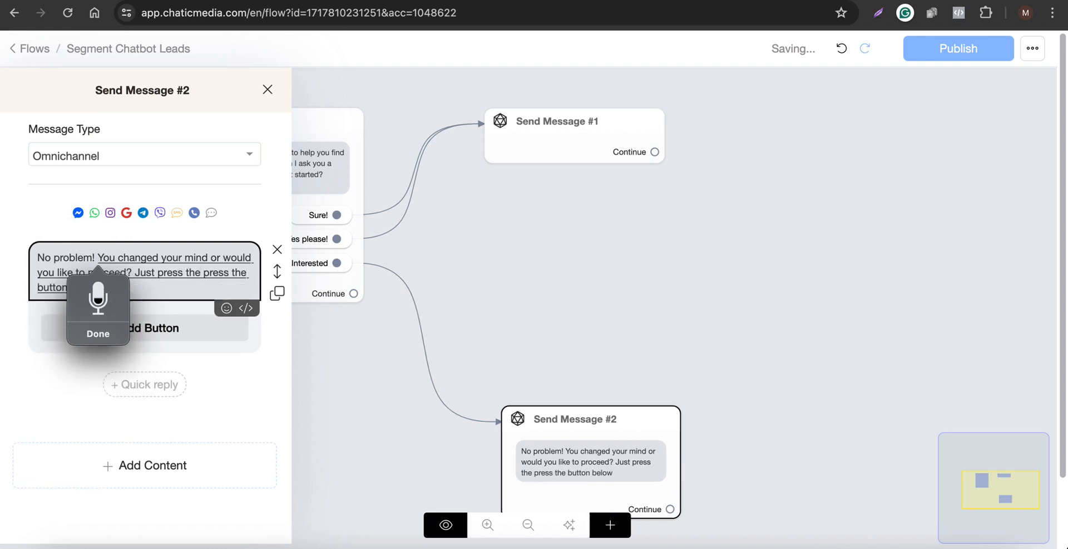
left_click(178, 272)
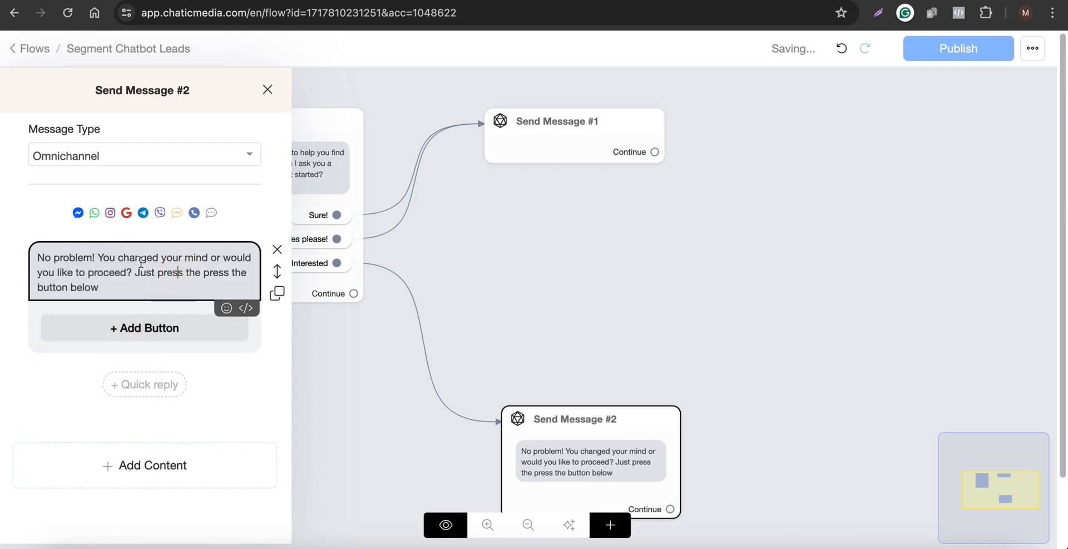
double_click(110, 257)
type("If you")
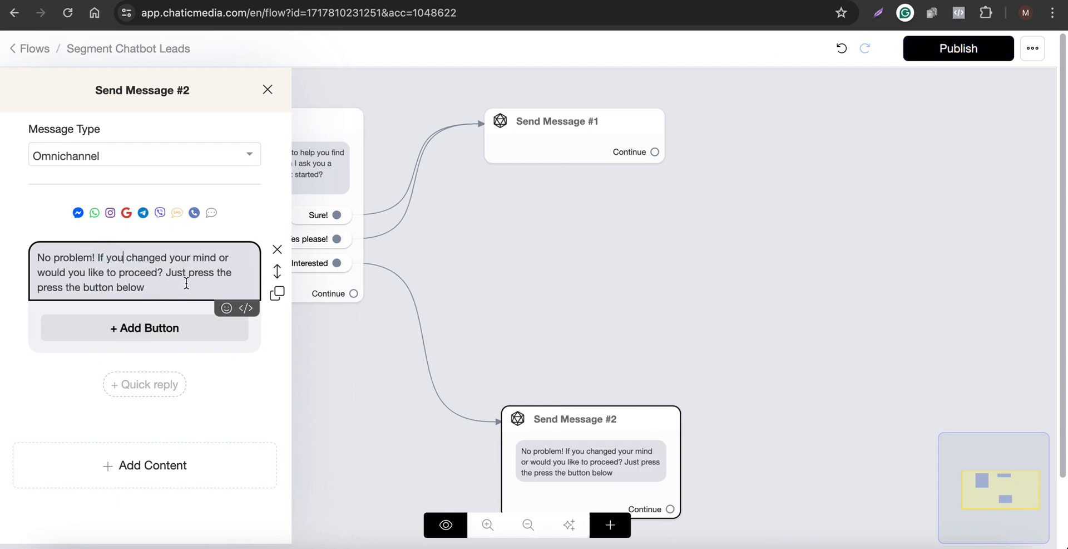
Append a pointing-down hand emoji to the end of the message, found by searching emojis for hand.
left_click(226, 308)
left_click(79, 344)
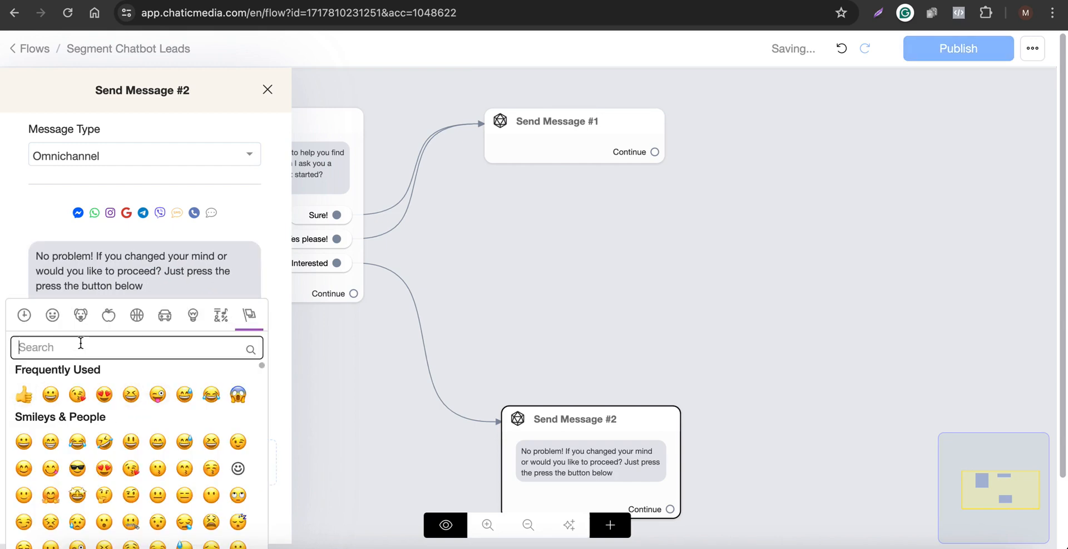
type("hand")
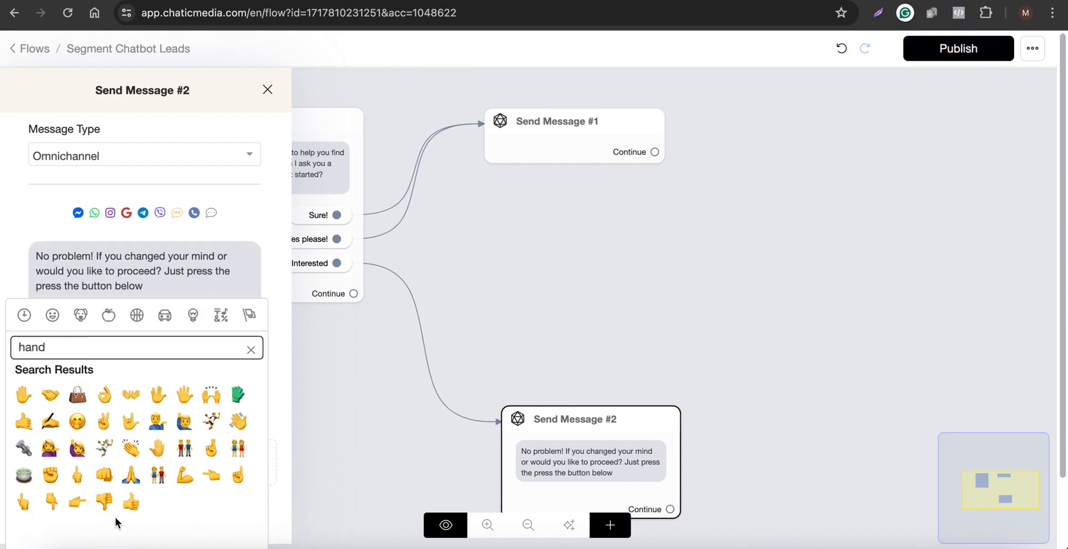
left_click(52, 502)
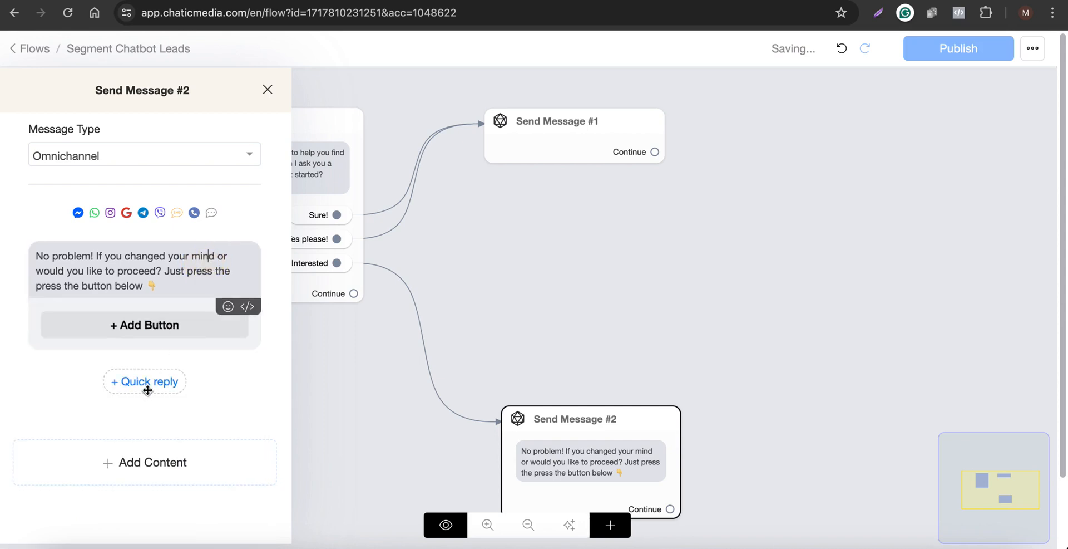
Add a quick reply to the message labelled Yes let's go! and save it.
left_click(147, 385)
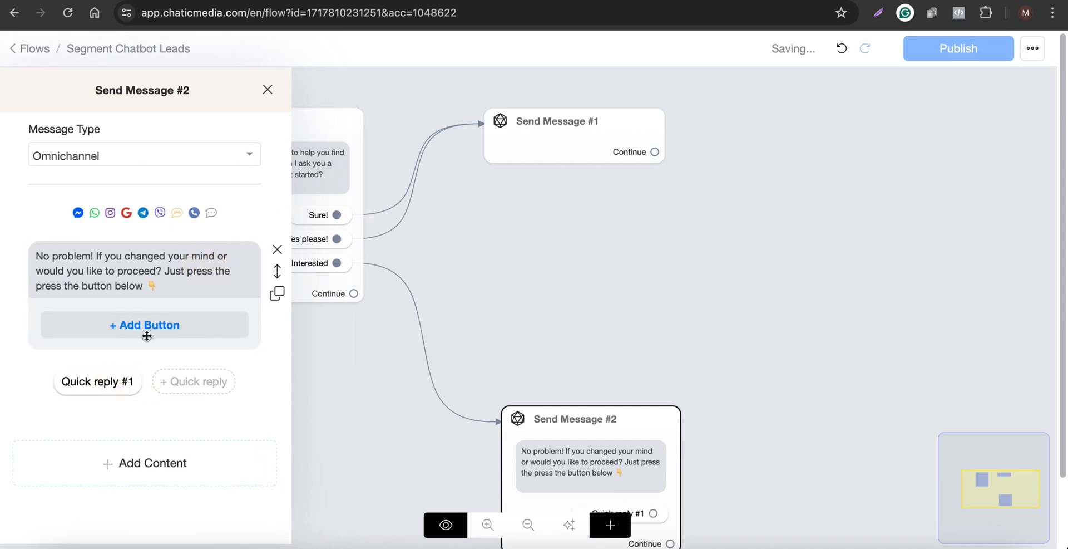
left_click(111, 384)
left_click_drag(382, 125, 293, 118)
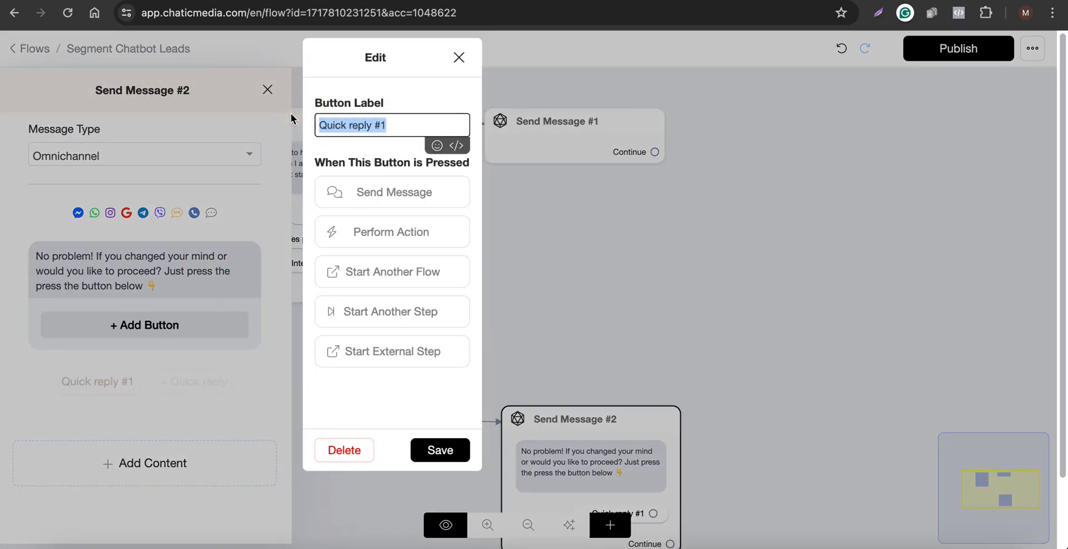
type("Chanegd")
key("ctrl+a")
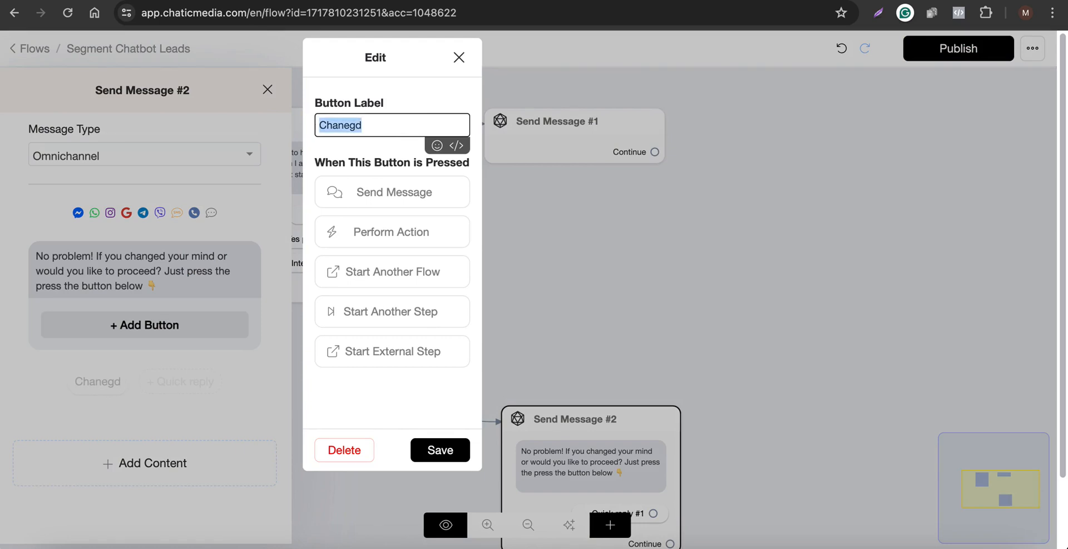
type("Yes let's go!")
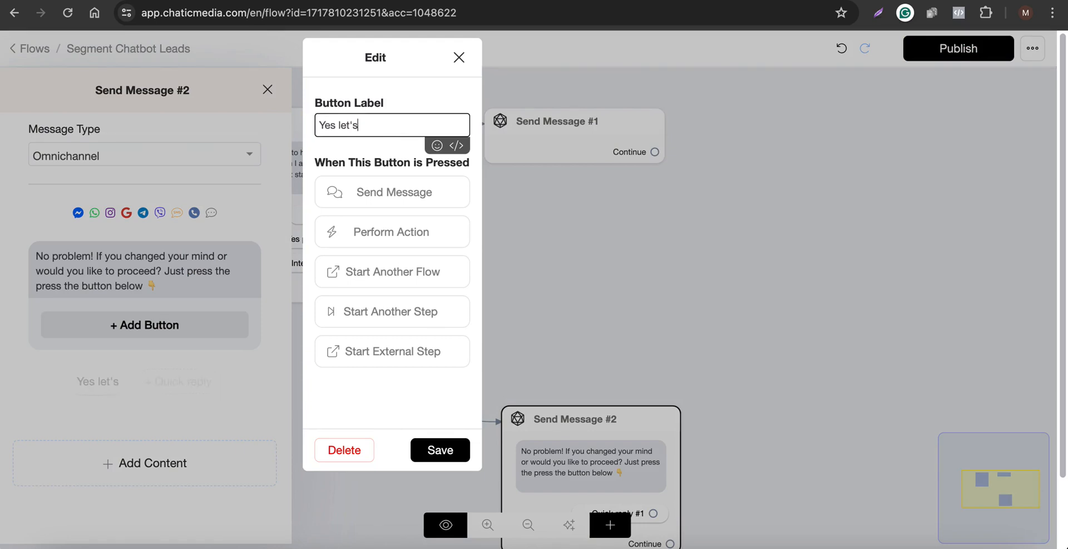
left_click(443, 451)
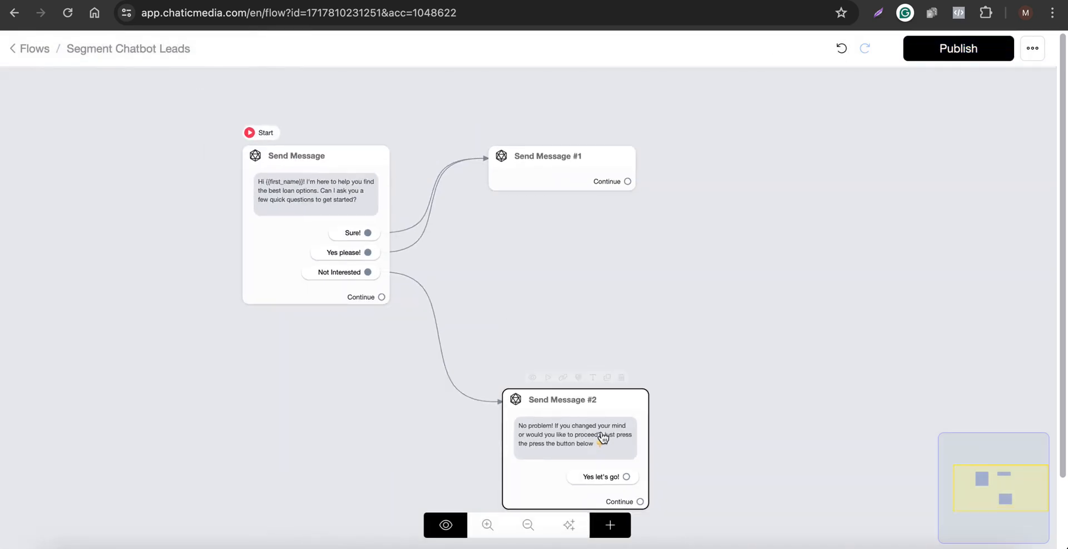
Connect the Yes let's go! reply to Send Message #1 and rearrange the message steps on the canvas.
left_click_drag(626, 477, 612, 179)
scroll(325, 284, "up", 3)
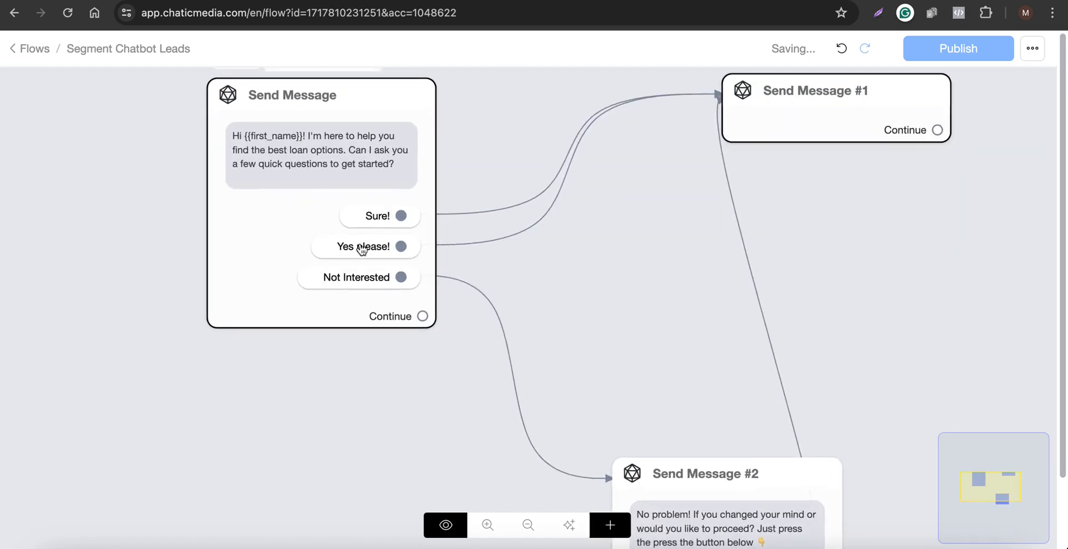
scroll(340, 293, "down", 4)
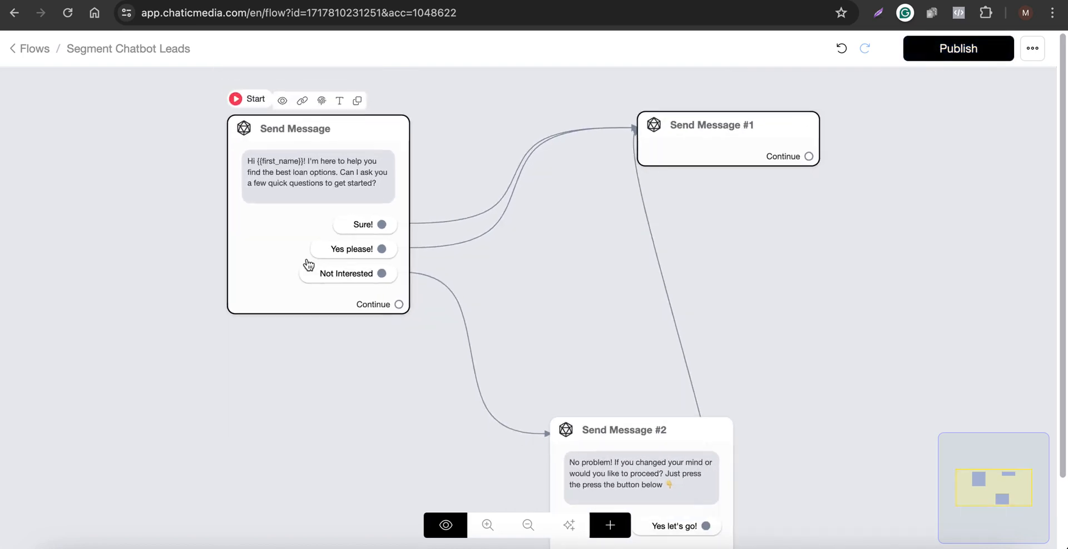
scroll(525, 398, "up", 3)
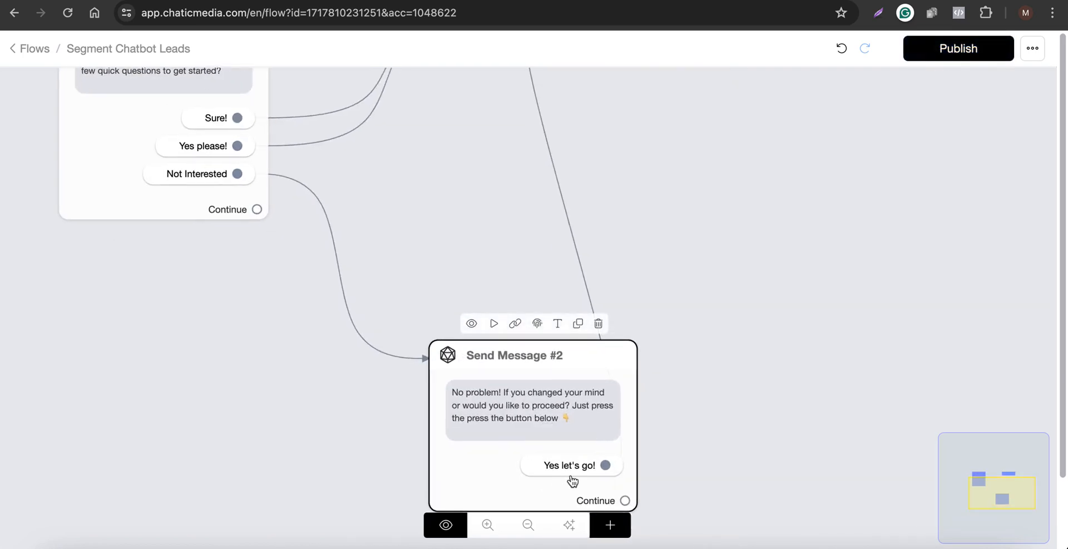
scroll(431, 481, "down", 3)
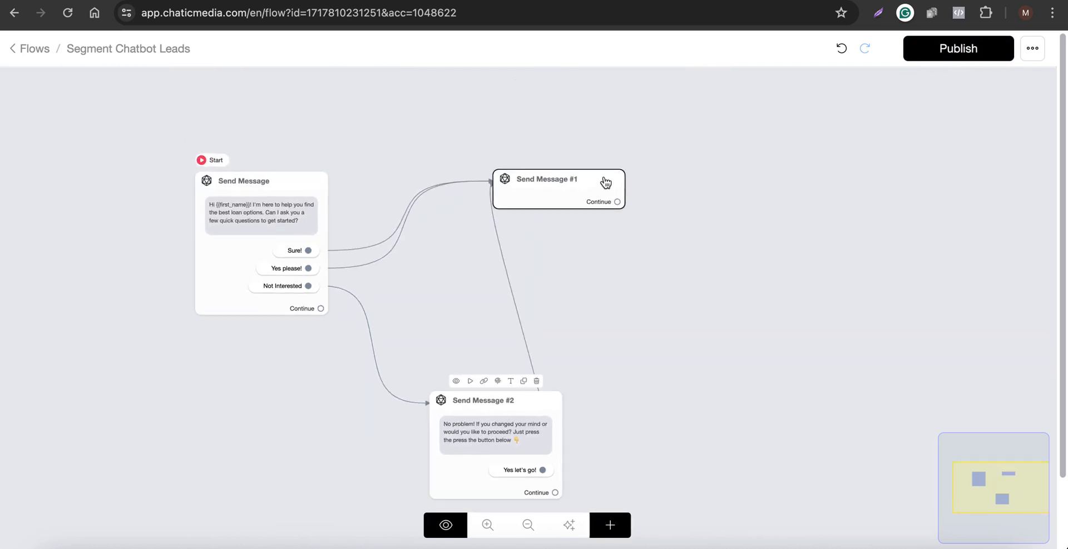
left_click_drag(581, 200, 674, 206)
left_click_drag(522, 432, 421, 379)
Select the credit score question text in the script document and return to the flow editor.
left_click(477, 1)
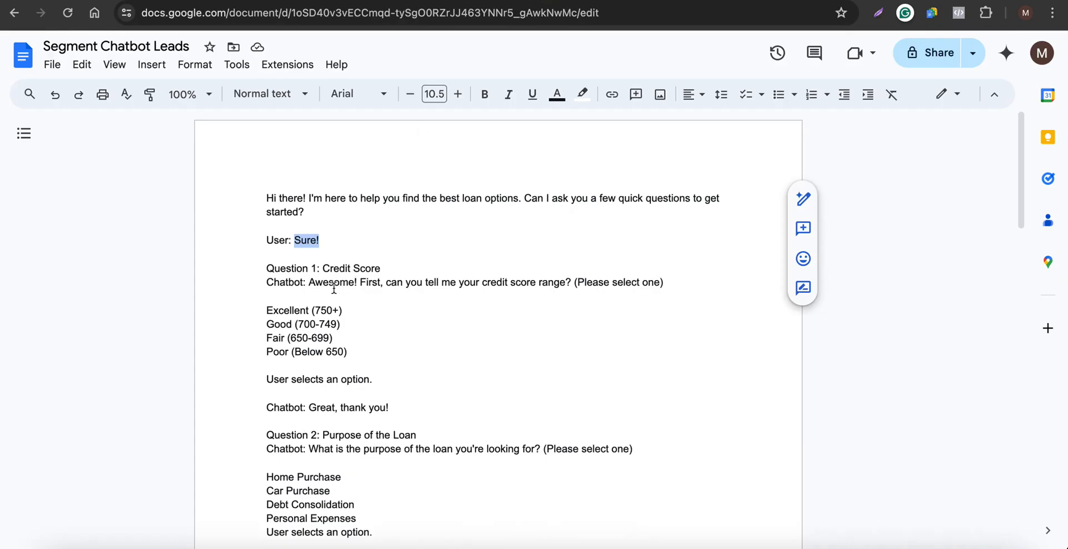
left_click_drag(310, 282, 693, 288)
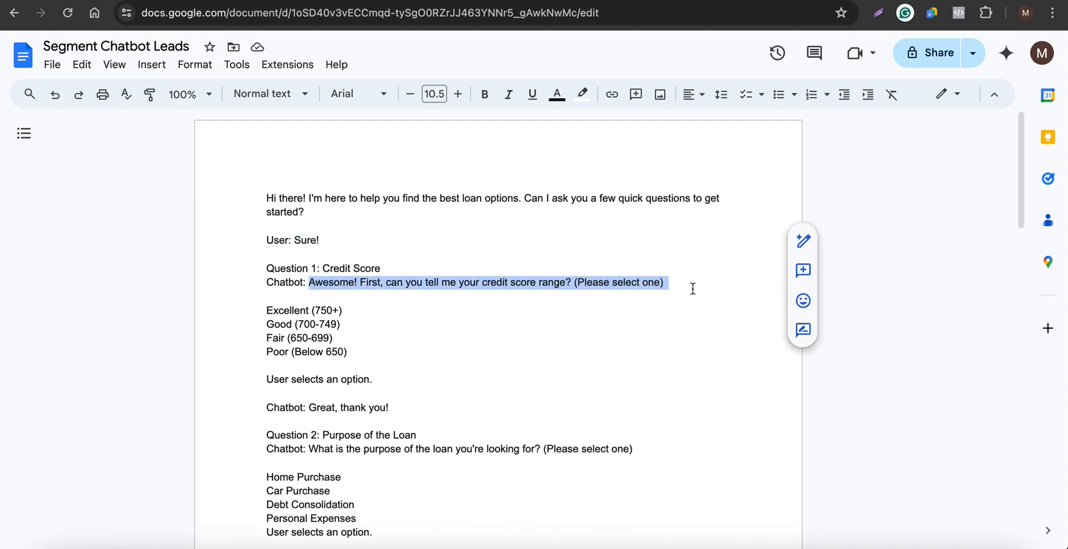
left_click(662, 1)
Add a Get User Data block to Send Message #1 and set its reply type to Multiple choice.
left_click(610, 204)
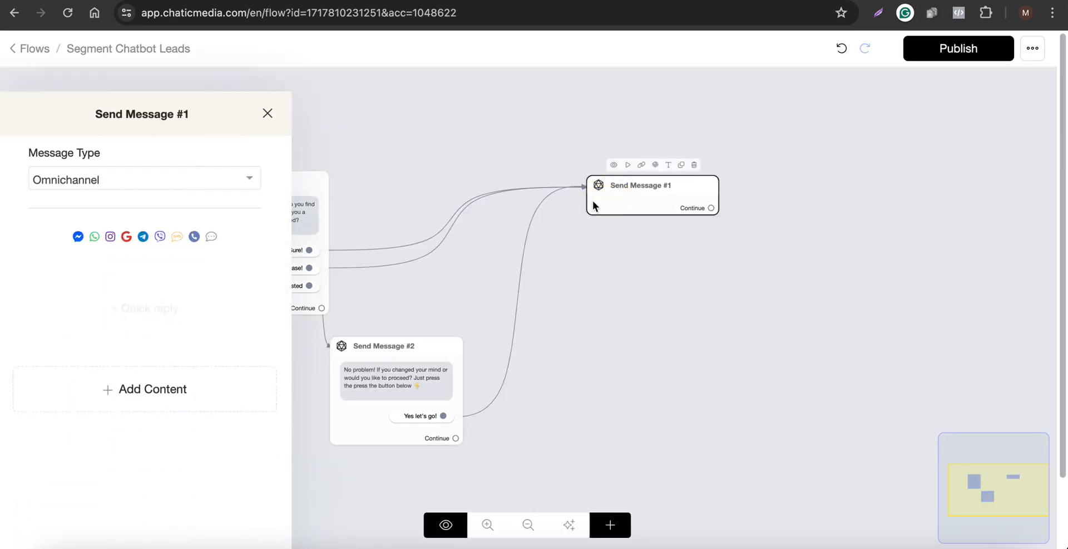
left_click(212, 350)
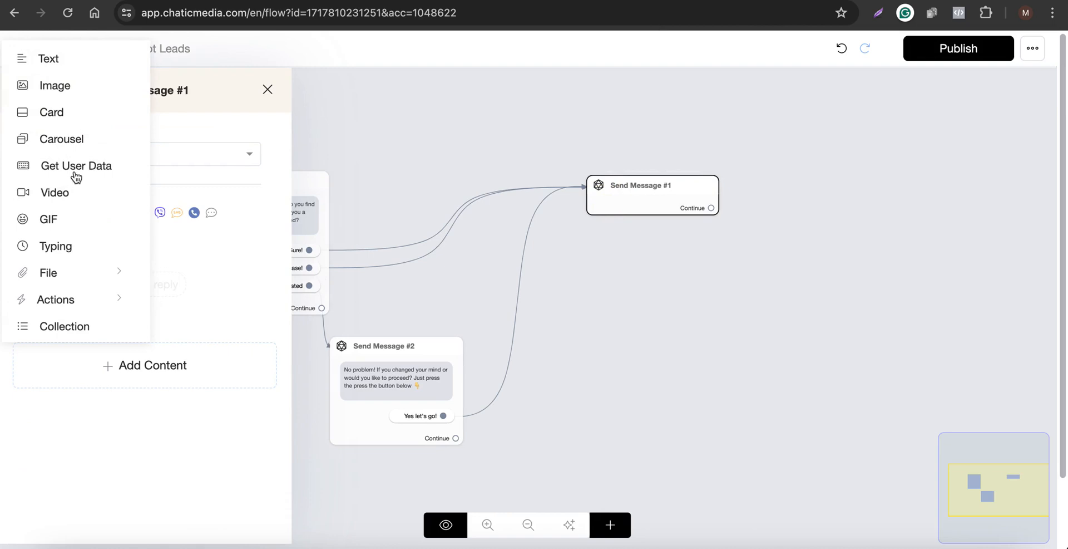
left_click(56, 167)
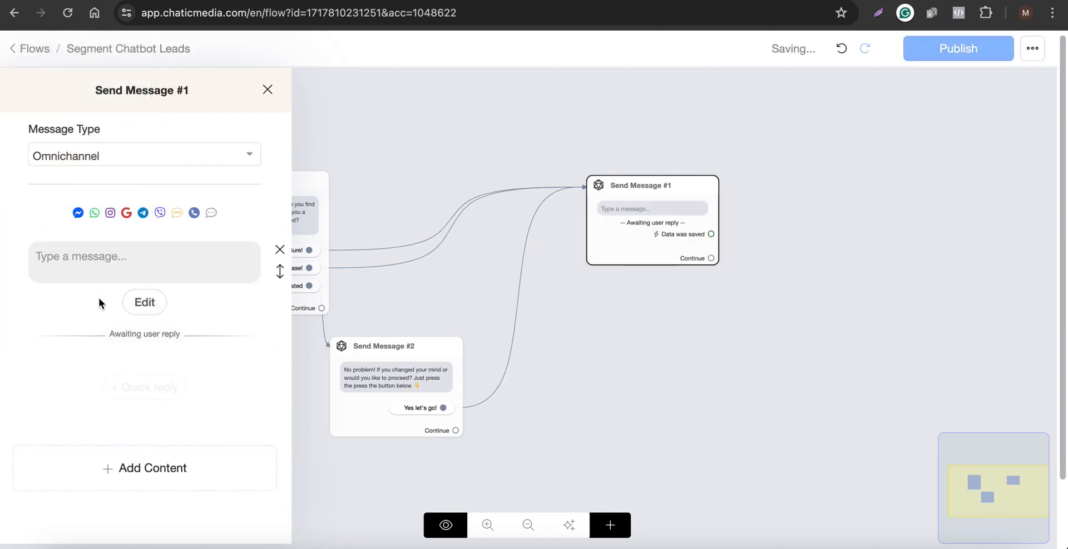
left_click(130, 303)
left_click(396, 147)
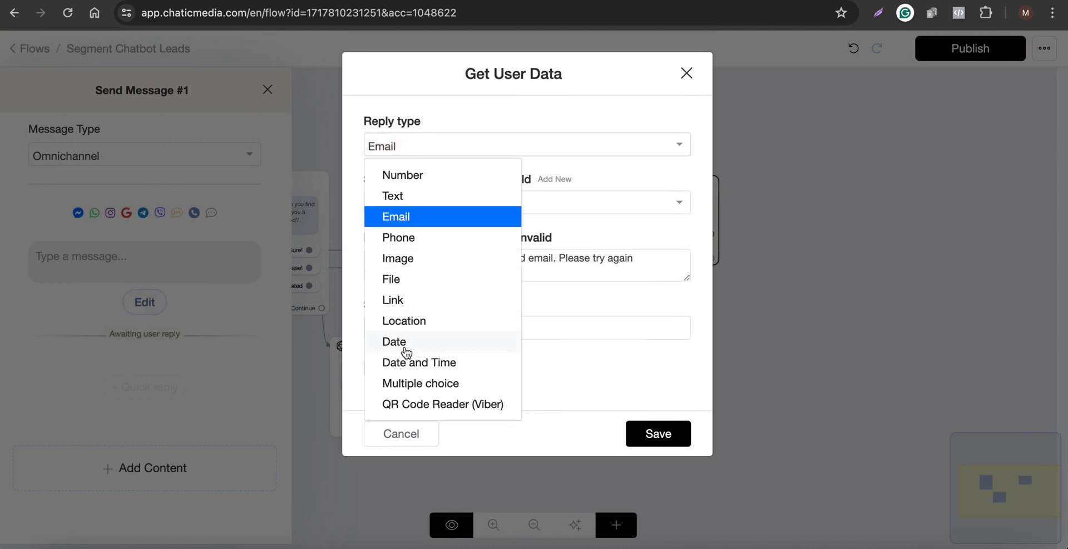
left_click(415, 384)
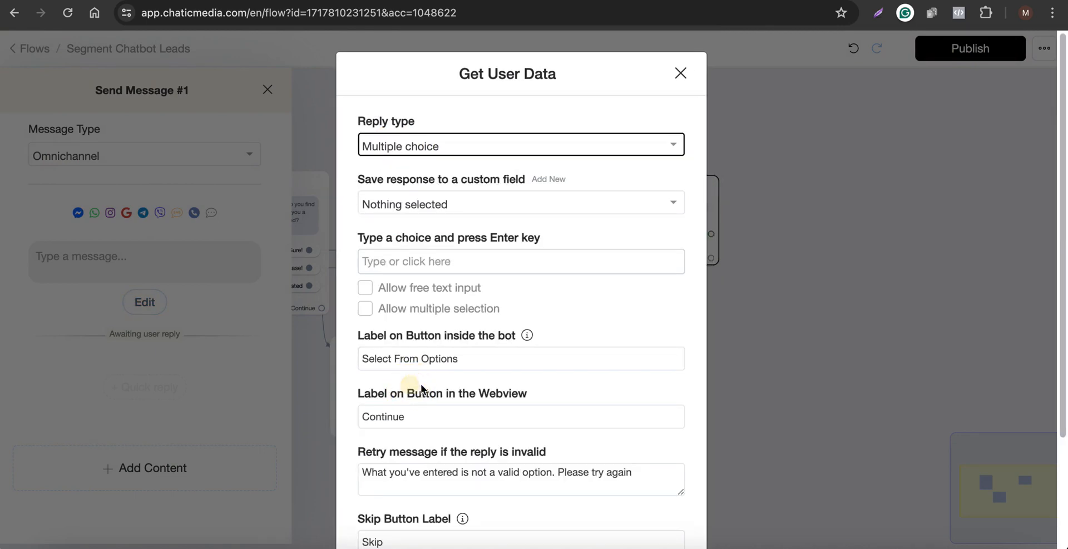
Save the response to the current_credit_score custom field.
left_click(509, 1)
left_click(511, 208)
type("cred")
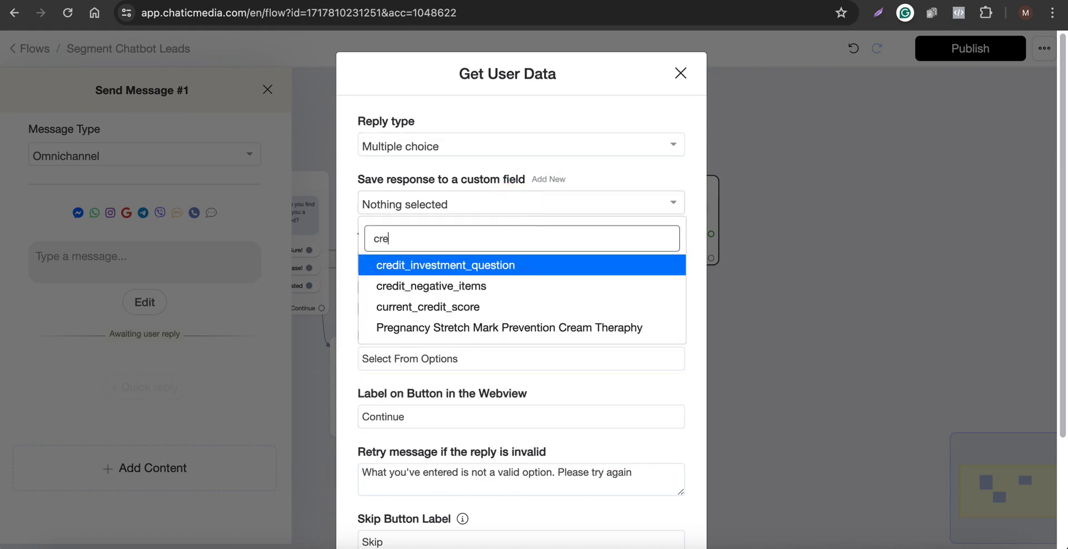
left_click(438, 312)
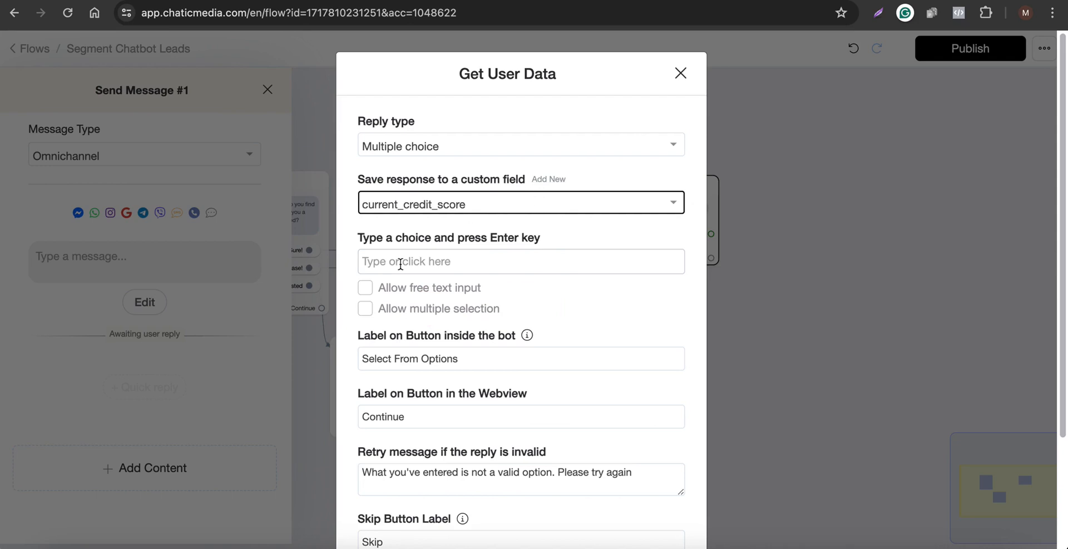
Copy Excellent (750+) from the script and add it as the first choice.
left_click(373, 1)
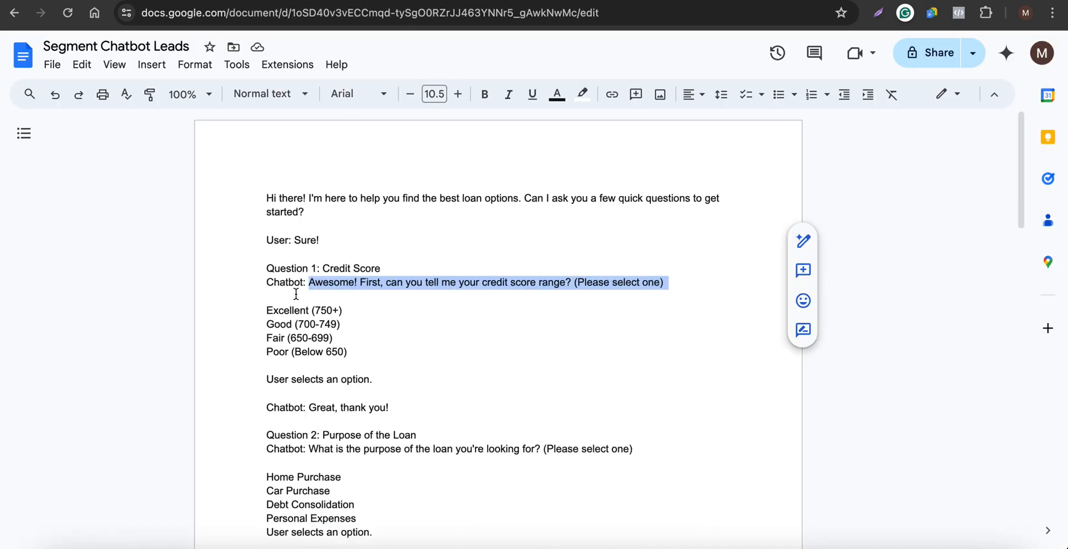
left_click_drag(361, 307, 246, 306)
key("ctrl+c")
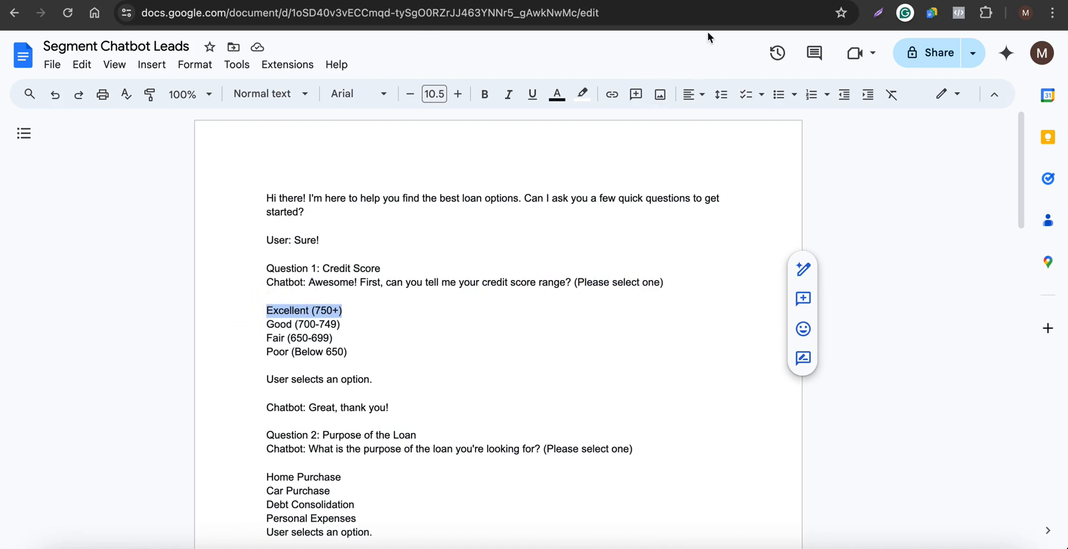
left_click(685, 1)
left_click(445, 255)
key("ctrl+v")
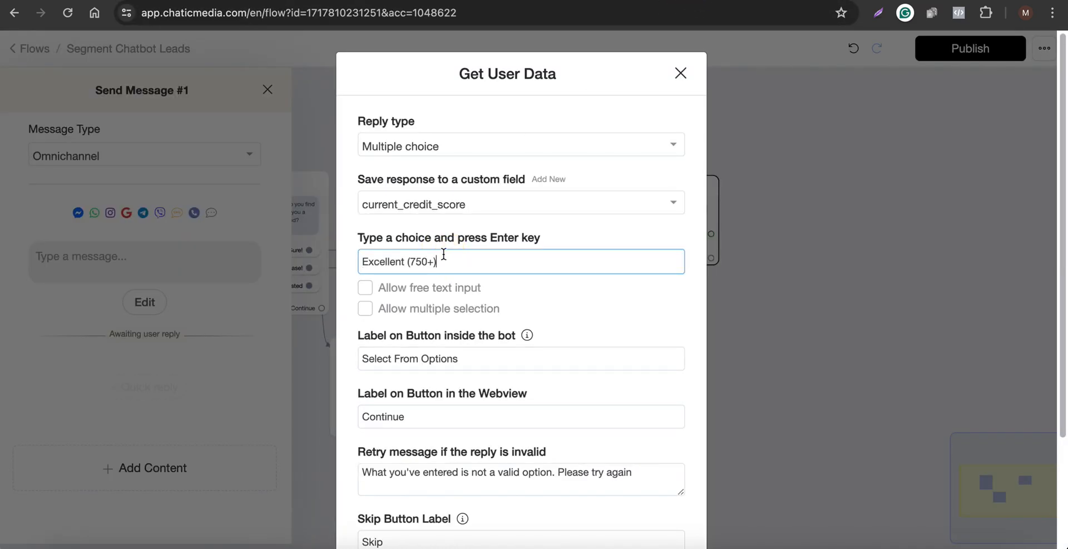
key("Return")
Copy Good (700-749) from the script and add it as the second choice.
left_click(373, 1)
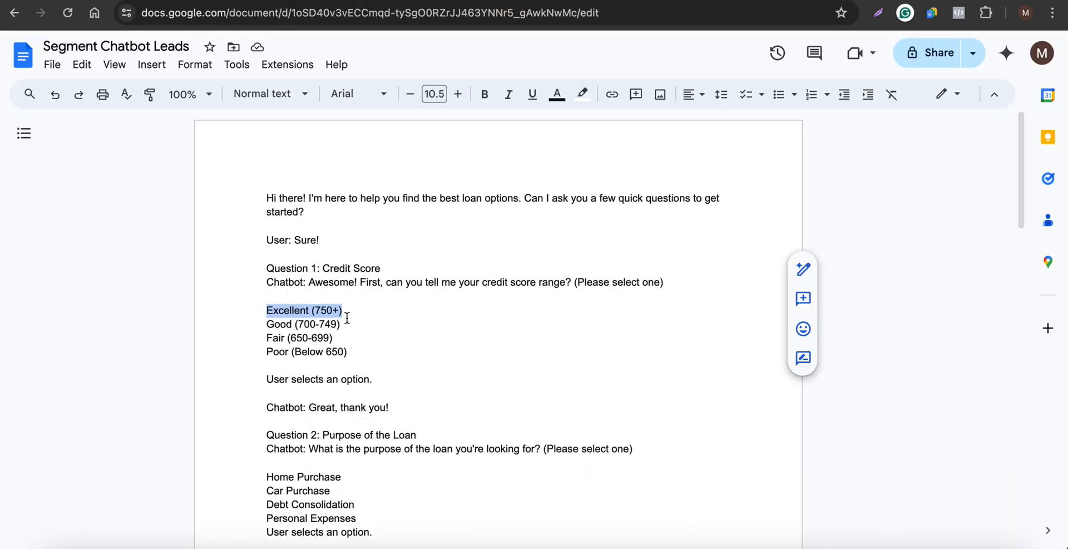
left_click_drag(341, 324, 216, 324)
key("ctrl+c")
left_click(682, 3)
key("ctrl+v")
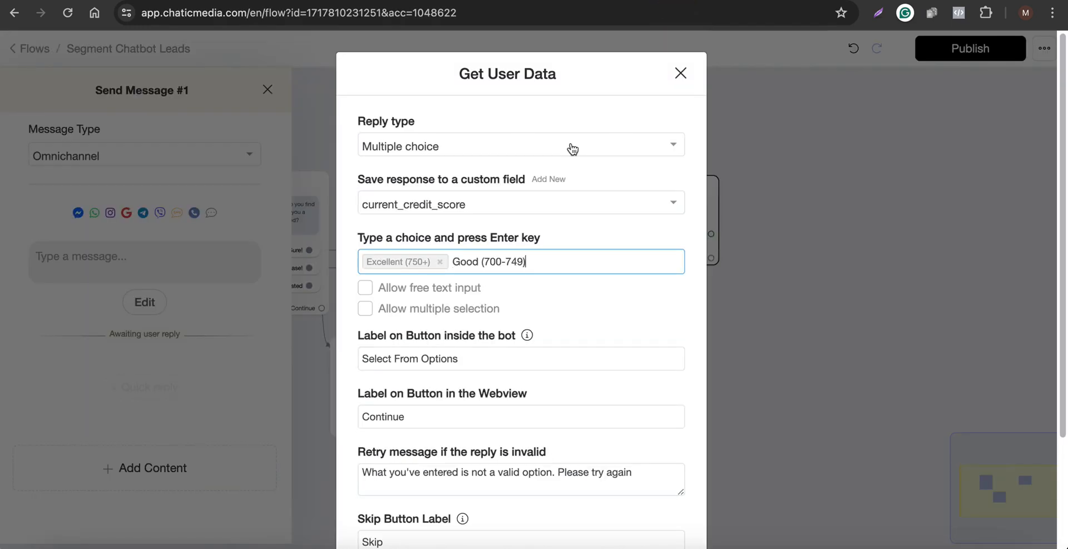
key("Return")
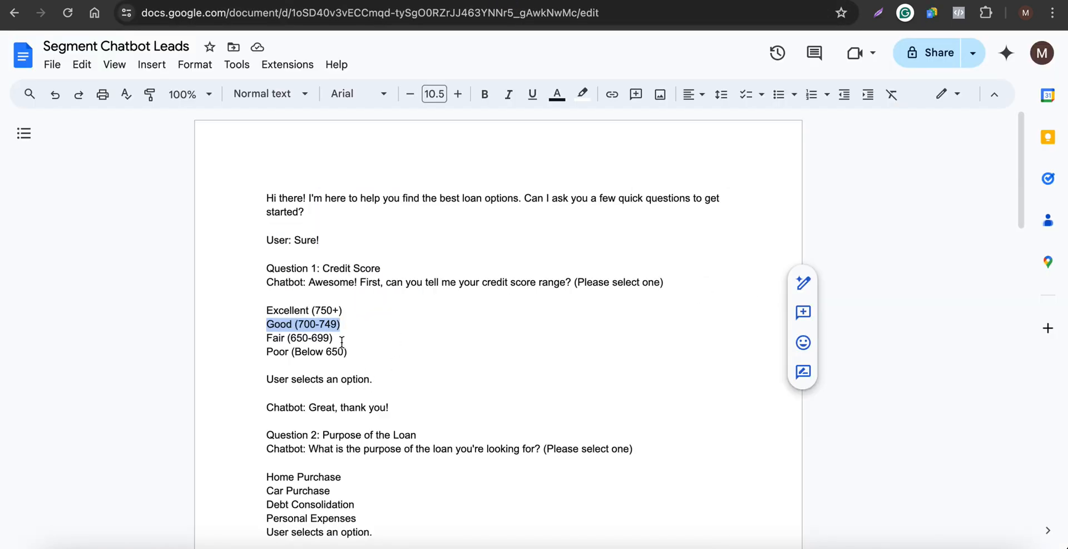
Copy Fair (650-699) from the script and add it as the third choice.
left_click_drag(341, 339, 250, 334)
key("ctrl+c")
left_click(682, 3)
key("ctrl+v")
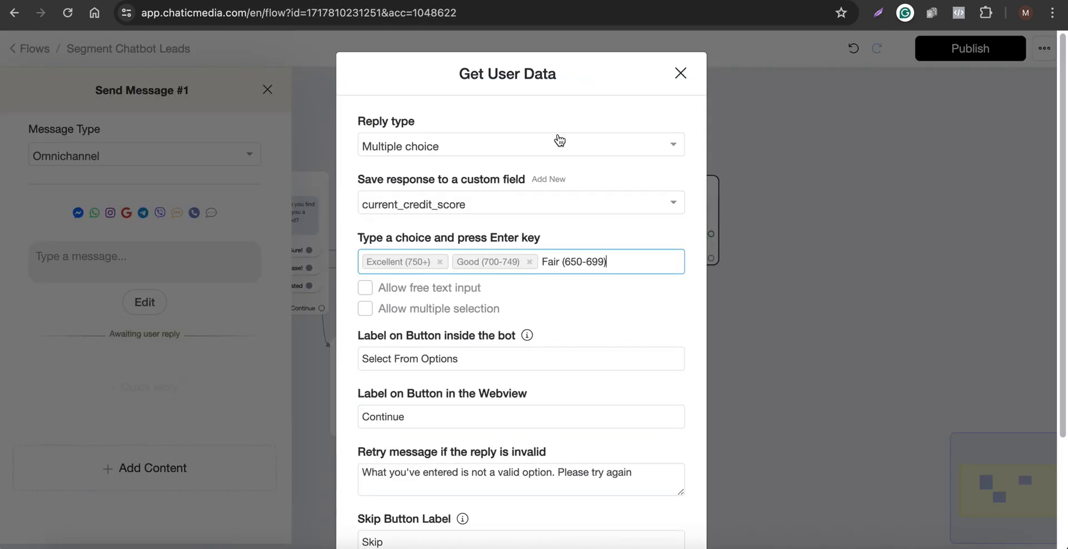
key("Return")
Copy Poor (Below 650) from the script and add it as the fourth choice.
left_click(541, 2)
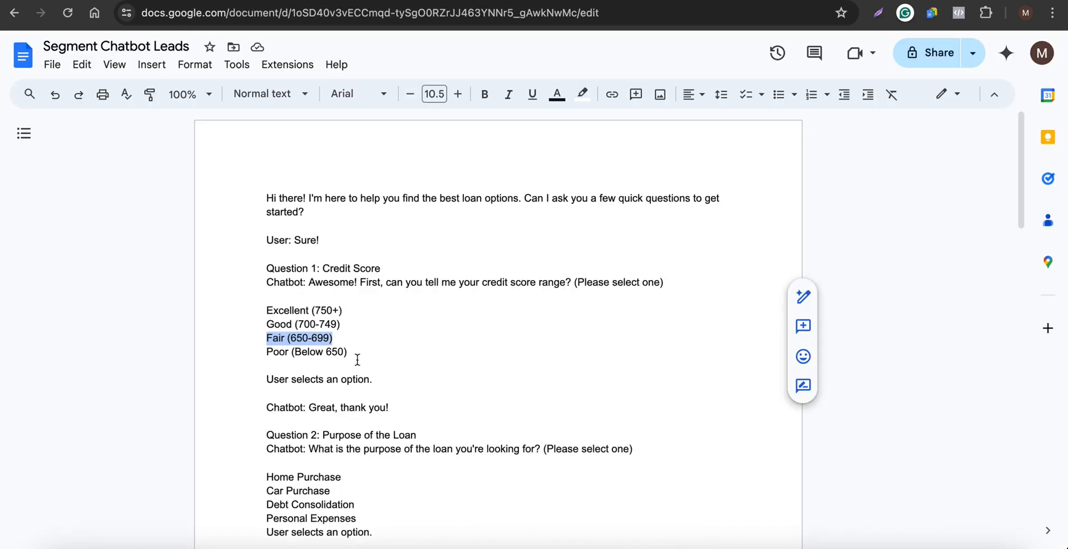
left_click_drag(357, 360, 253, 354)
key("ctrl+c")
left_click(683, 3)
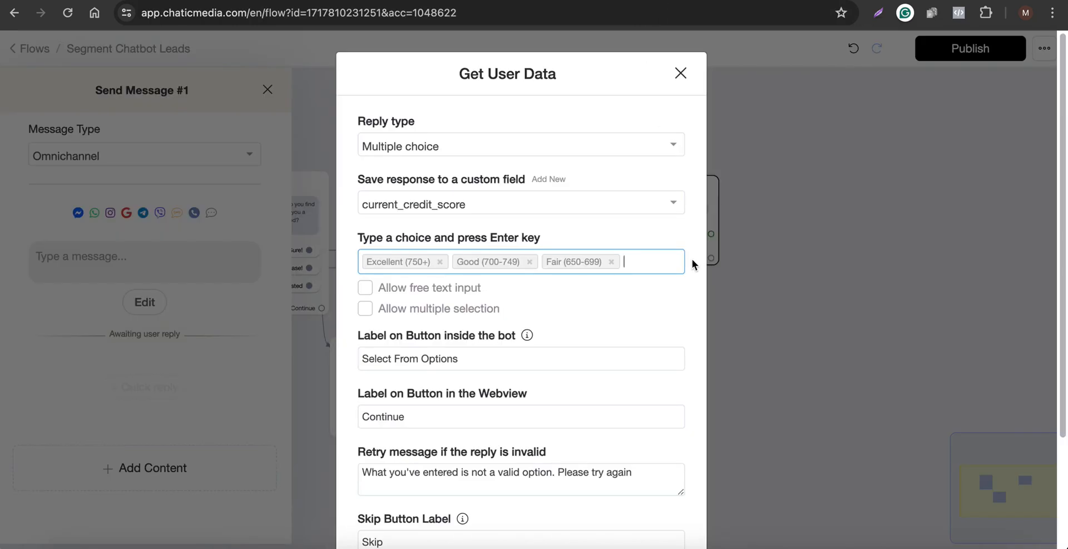
key("ctrl+v")
key("Return")
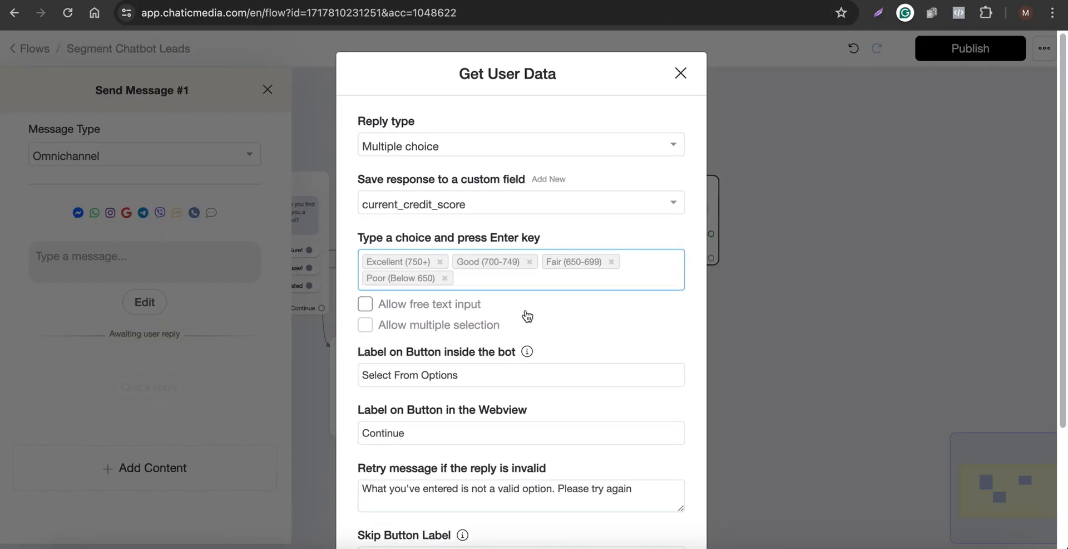
Clear the Skip button label and save the Get User Data settings.
scroll(508, 327, "down", 3)
left_click_drag(431, 404, 315, 408)
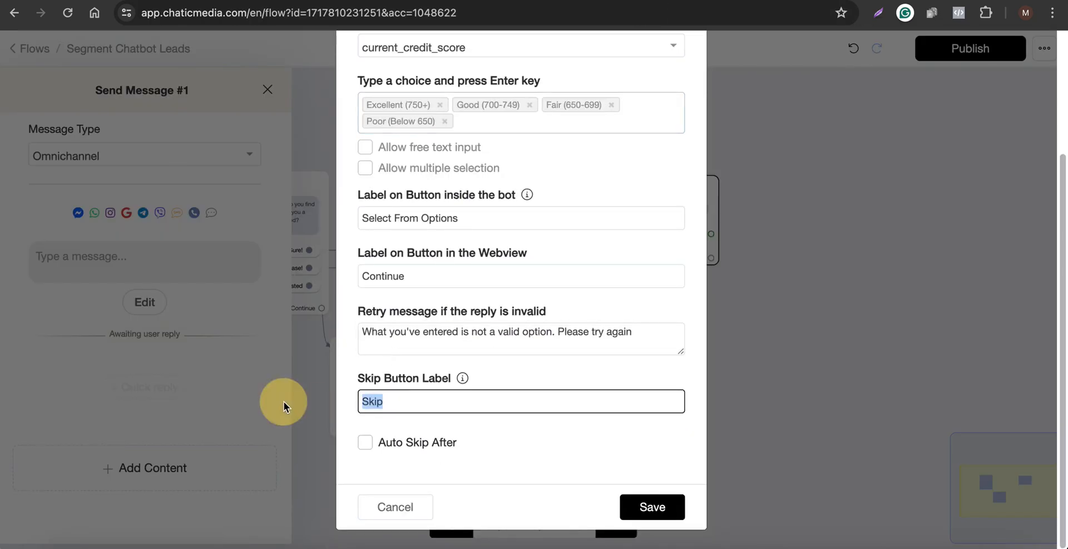
key("BackSpace")
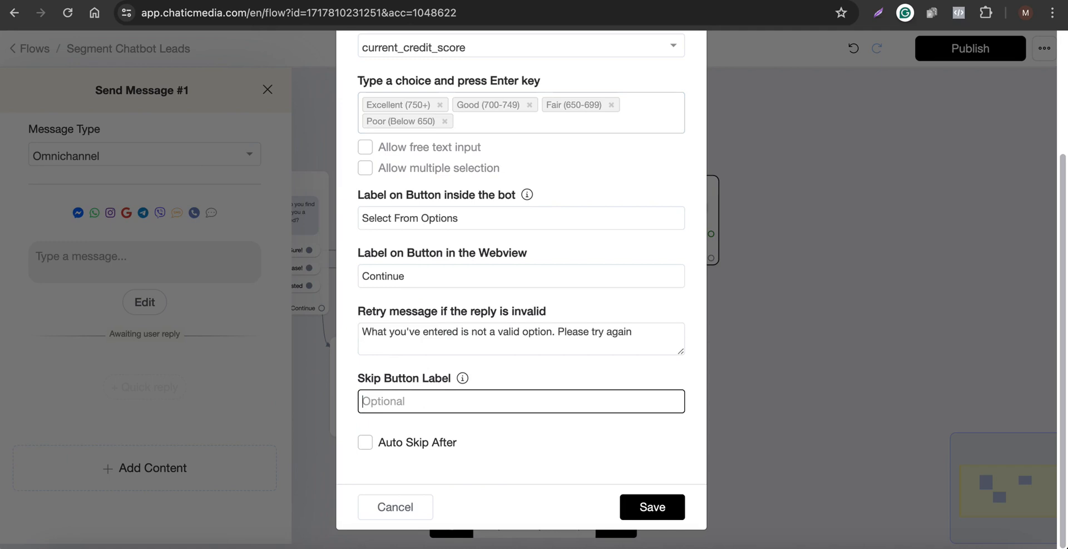
left_click(518, 376)
mouse_move(463, 378)
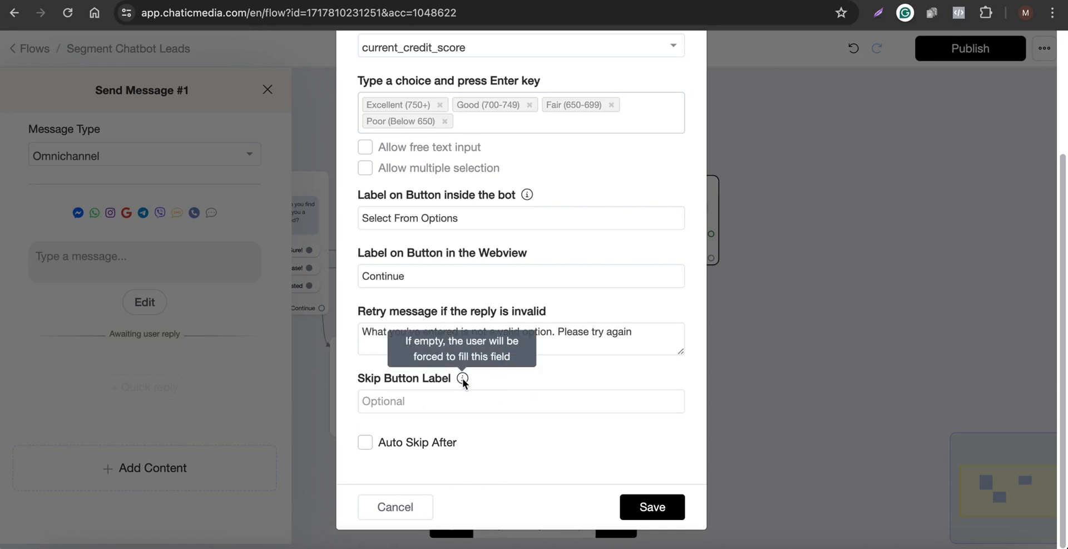
left_click(636, 507)
left_click(689, 453)
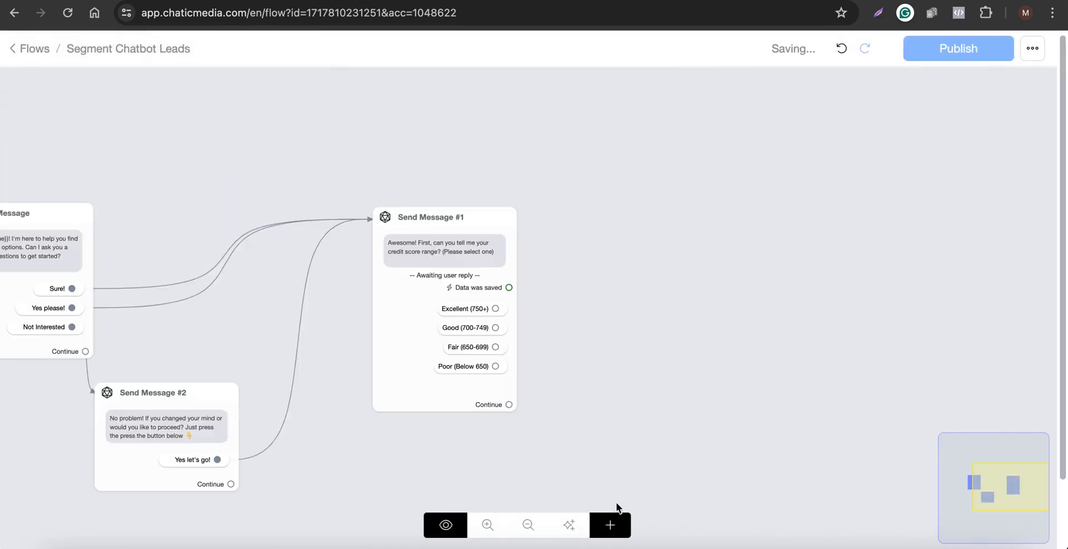
Add an Actions block to the canvas and connect the Excellent (750+) choice to it.
left_click(609, 524)
left_click(642, 334)
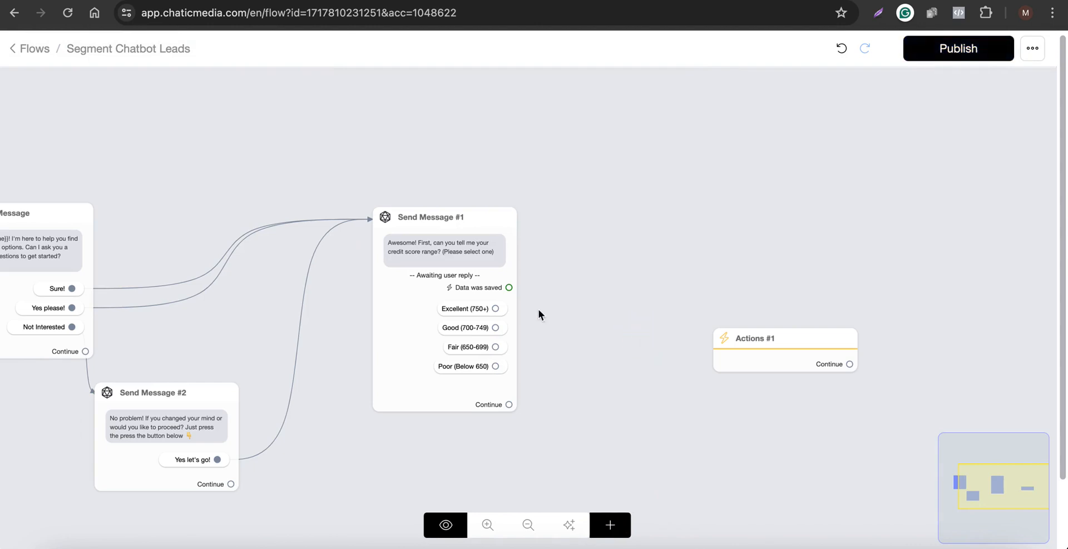
left_click_drag(495, 309, 658, 282)
Add an Add Tag action to Actions #1 with the tag Good Credit.
left_click(132, 212)
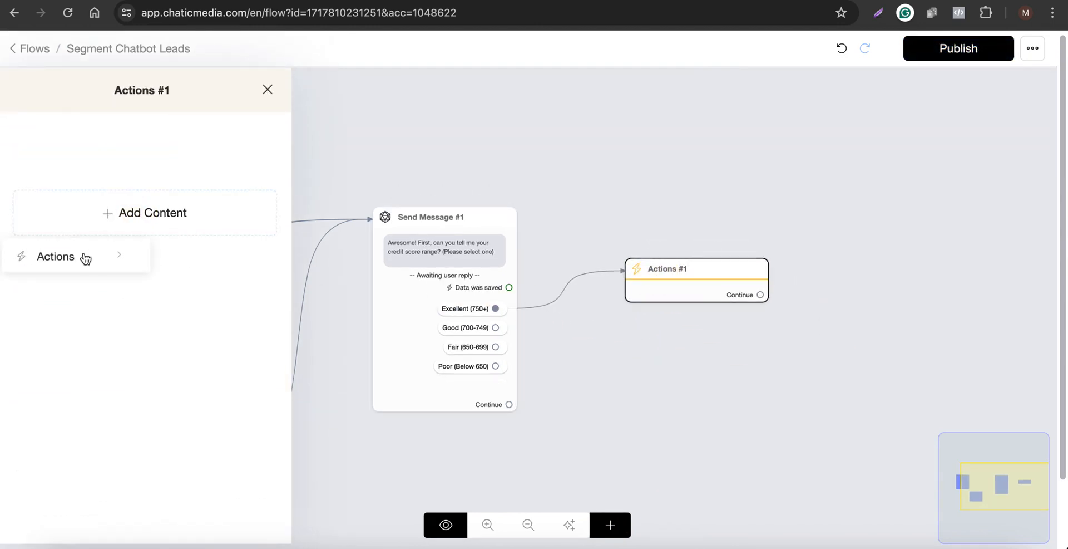
left_click(84, 256)
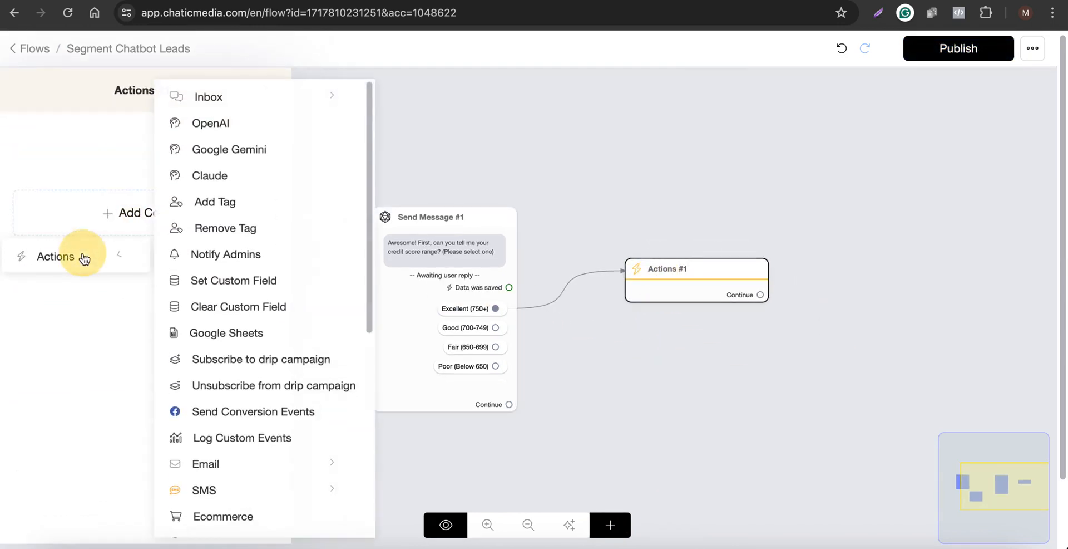
left_click(221, 207)
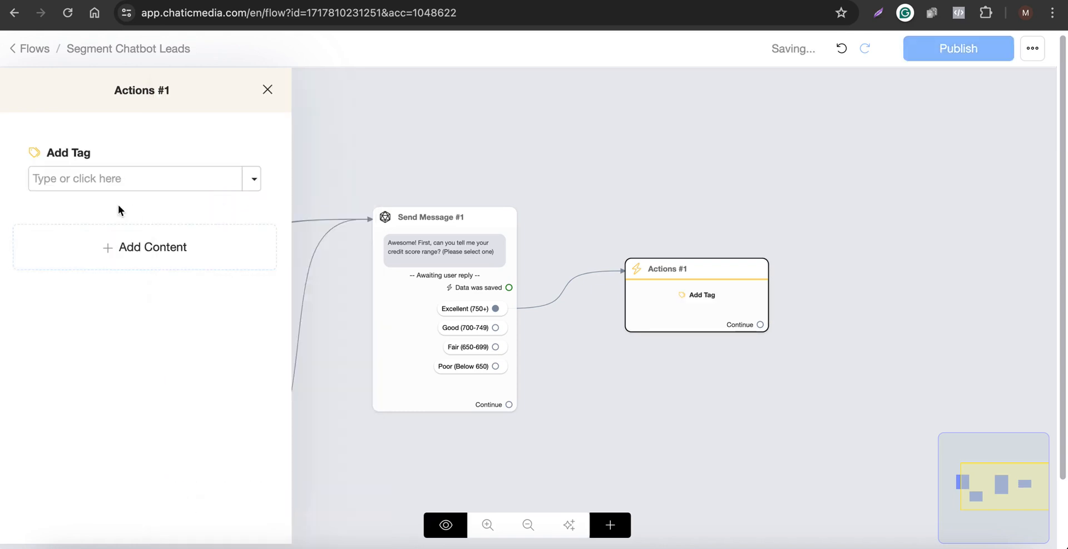
left_click(143, 176)
type("Good Credit")
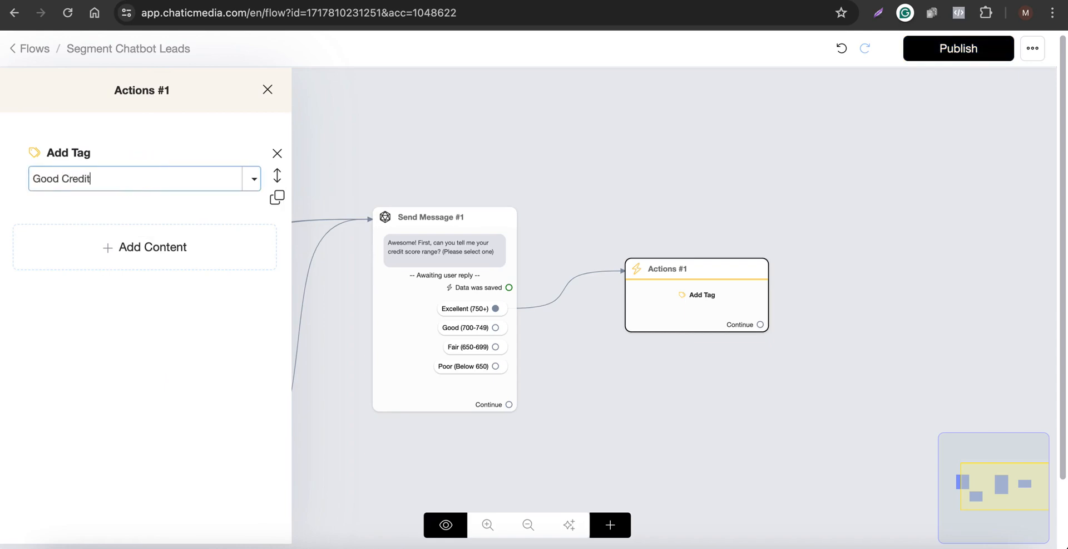
key("Return")
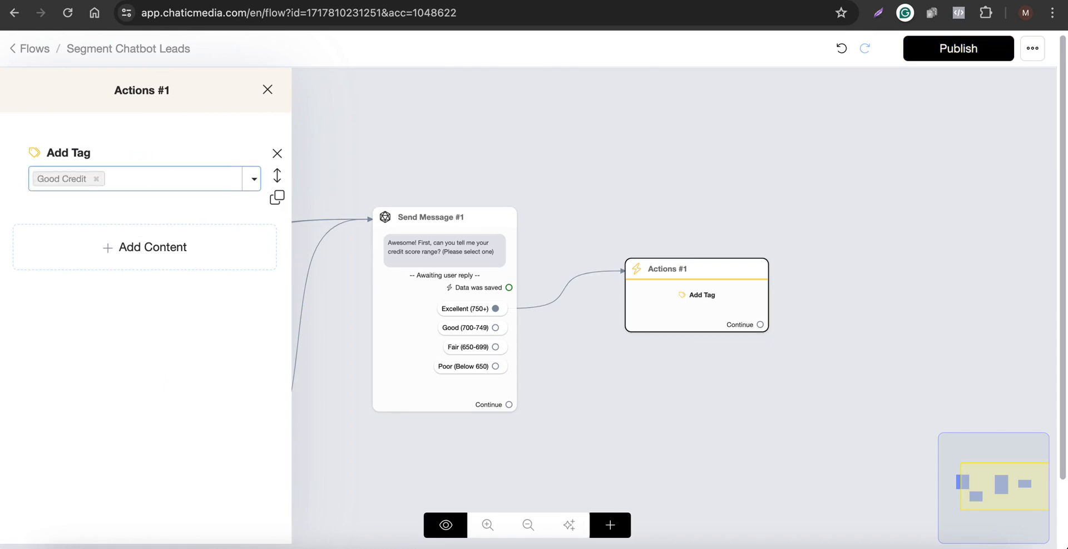
Connect the Good (700-749) and Fair (650-699) choices to Actions #1.
left_click(476, 165)
scroll(593, 319, "up", 3)
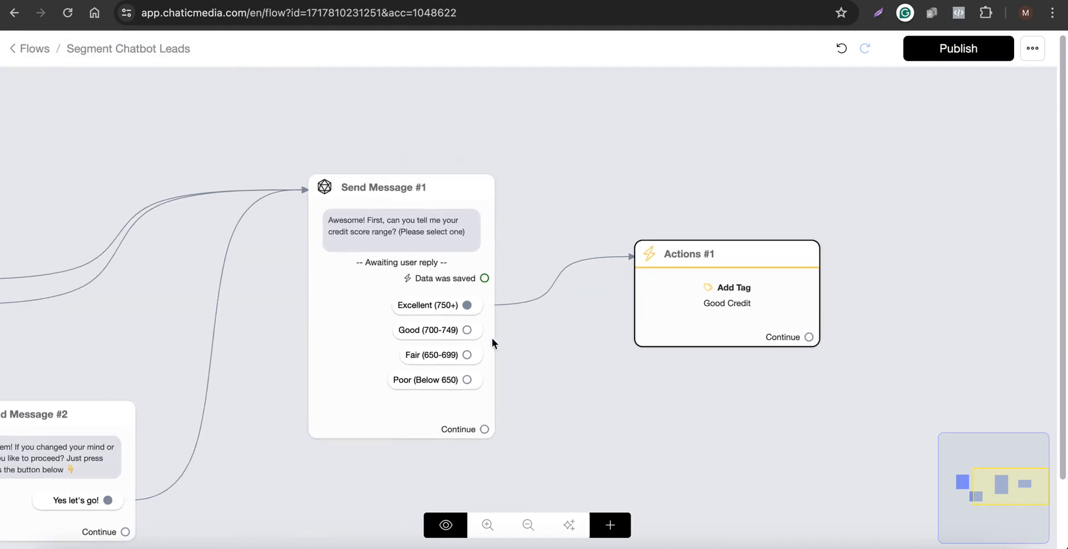
left_click_drag(466, 329, 723, 306)
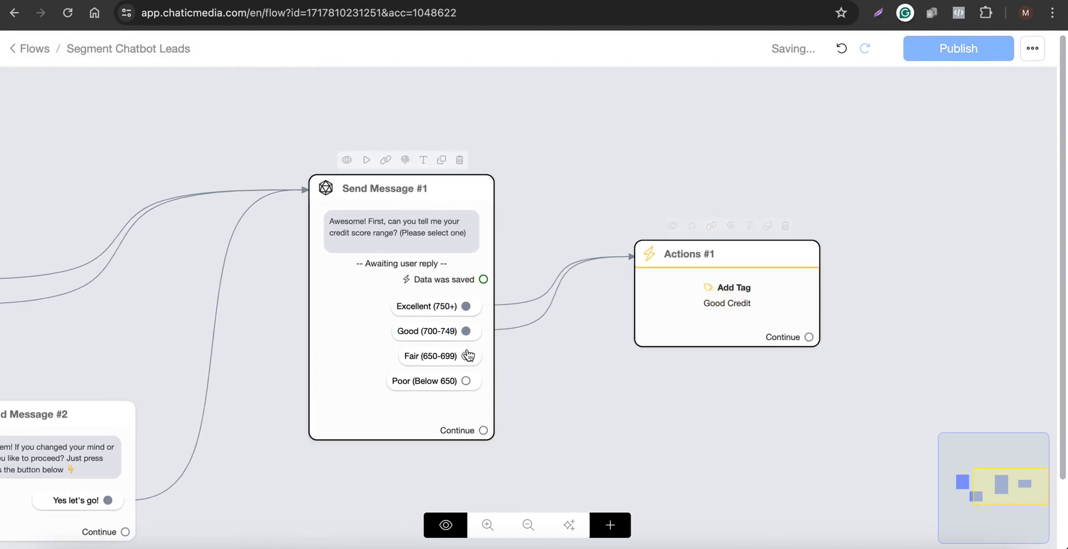
left_click_drag(467, 354, 739, 251)
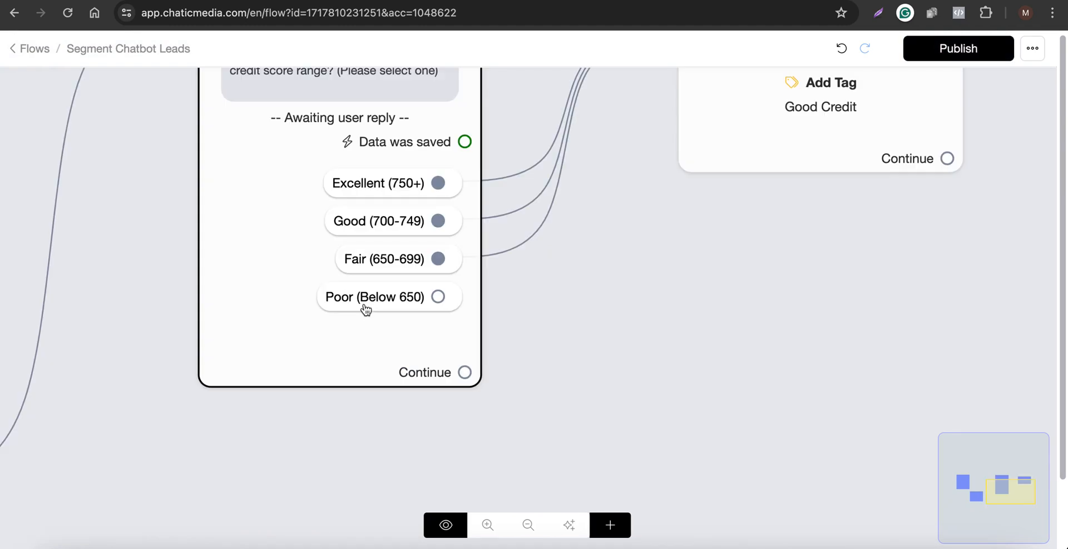
Add a second Actions block and open it for editing.
scroll(365, 308, "down", 3)
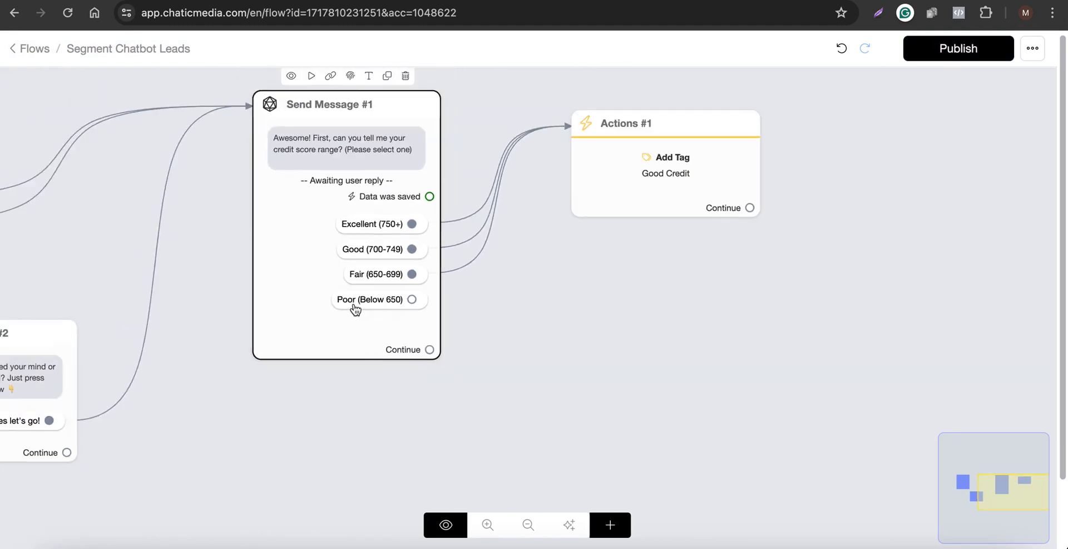
left_click(610, 524)
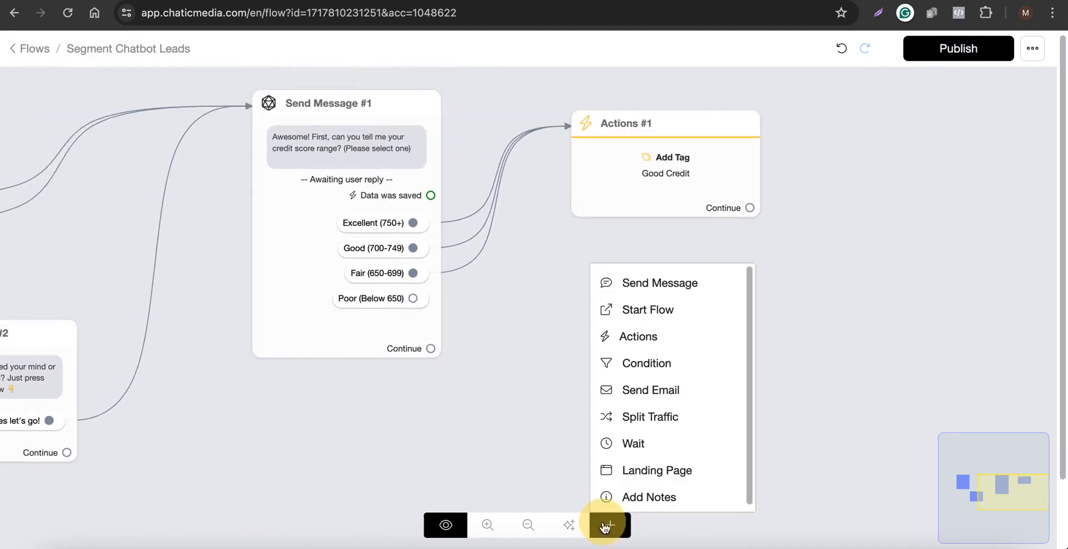
left_click(635, 346)
left_click(759, 365)
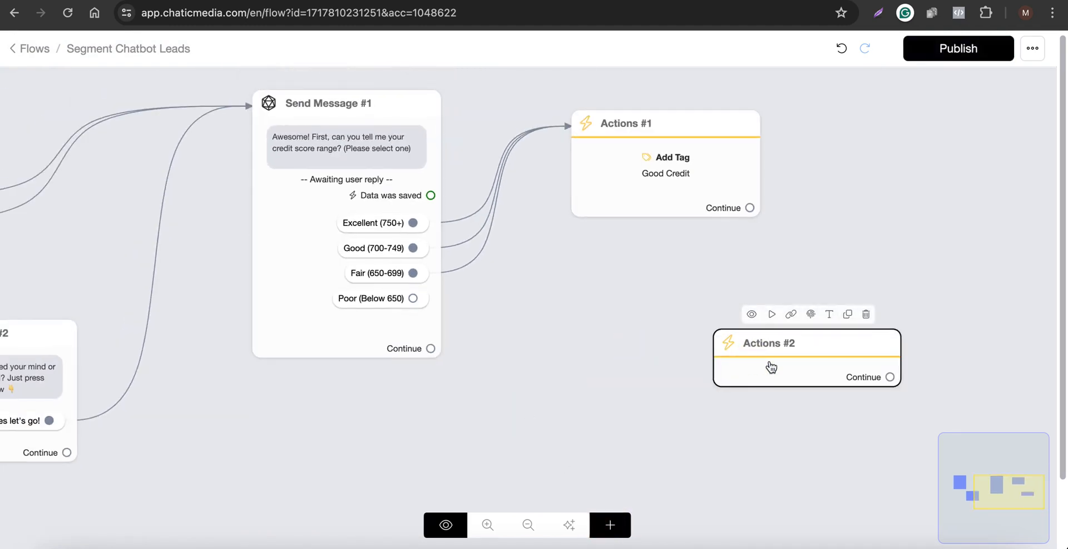
left_click(756, 365)
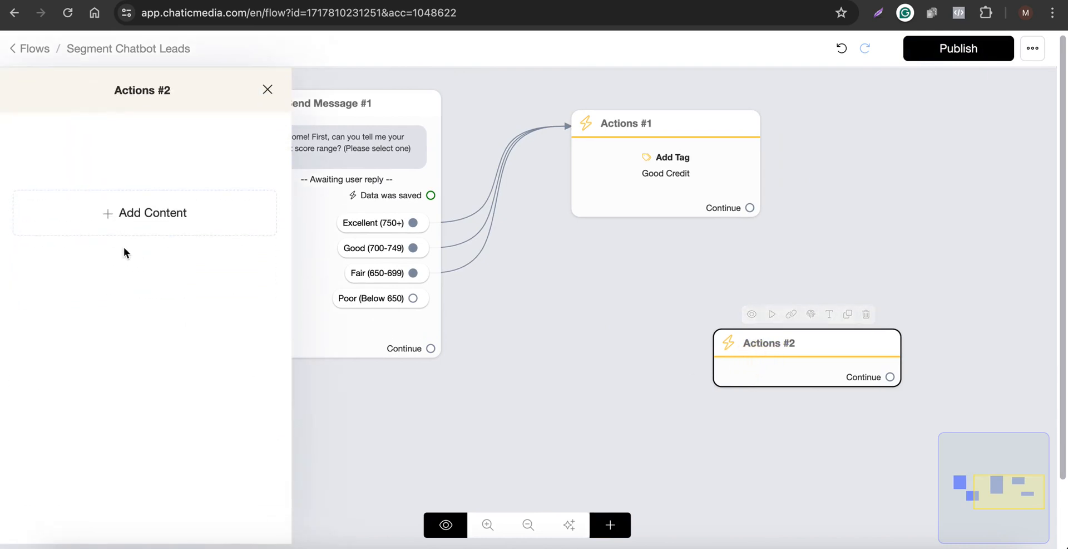
Add an Add Tag action to Actions #2 with the tag Bad Credit.
left_click(103, 215)
left_click(79, 257)
left_click(216, 212)
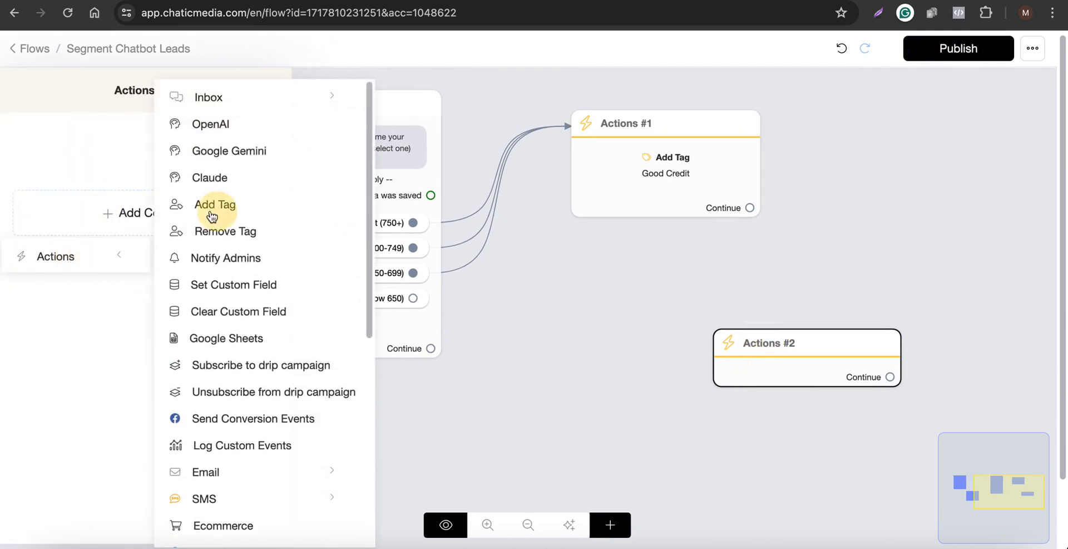
left_click(131, 178)
type("B")
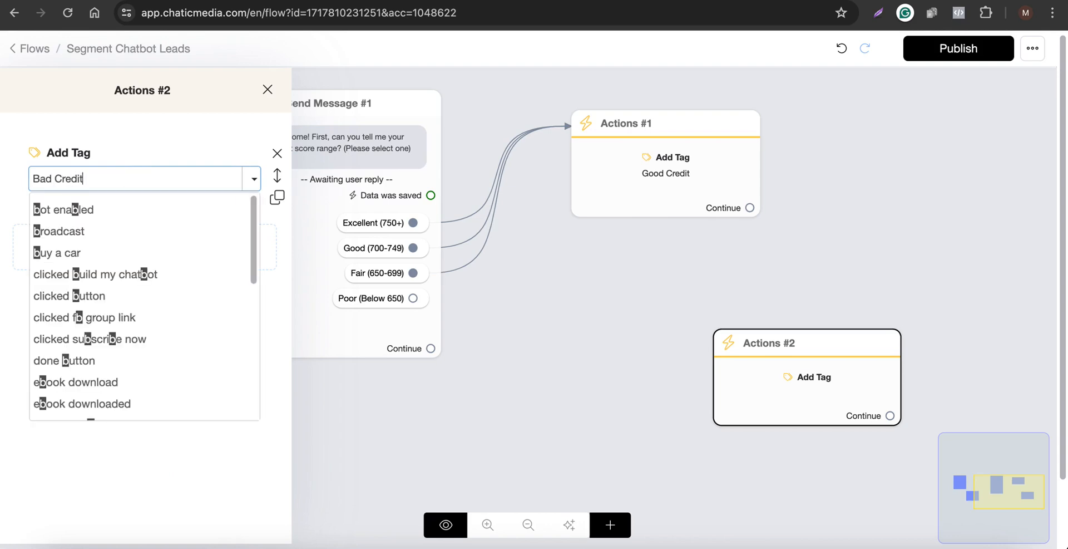
type("ad Credit")
key("Return")
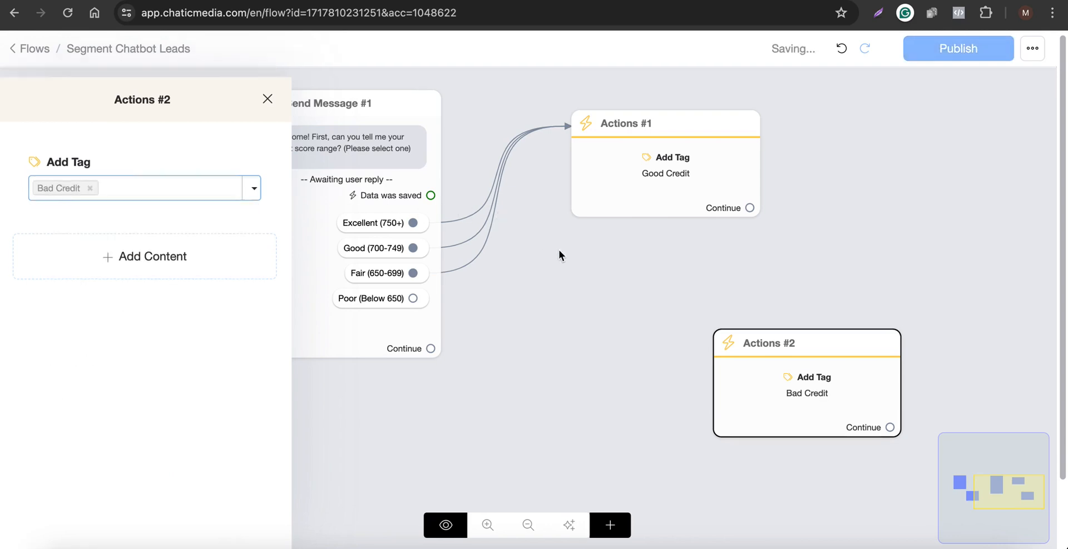
Connect the Poor (Below 650) choice to Actions #2 and move that block beneath Actions #1.
left_click(559, 249)
left_click_drag(416, 302, 727, 374)
left_click_drag(819, 384, 648, 334)
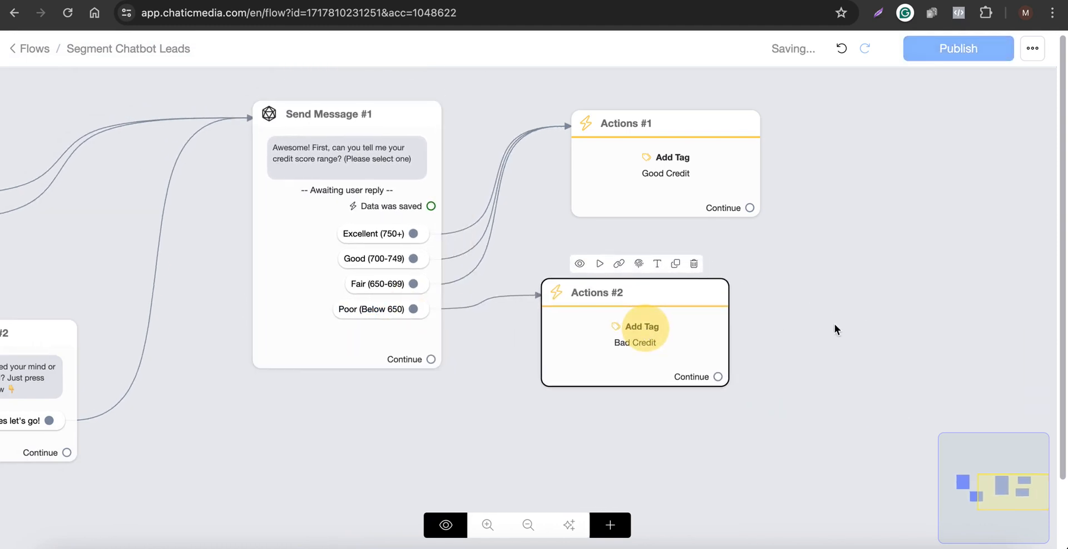
Copy the chatbot line Great, thank you! from the script.
scroll(324, 254, "down", 3)
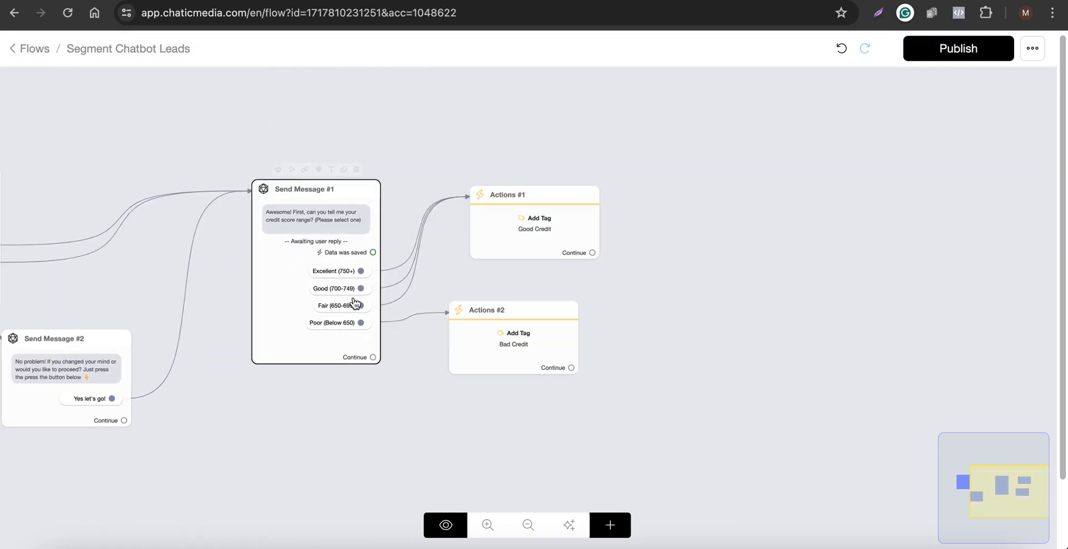
left_click(503, 1)
scroll(323, 392, "down", 1)
left_click_drag(309, 349, 396, 349)
key("ctrl+c")
left_click(662, 1)
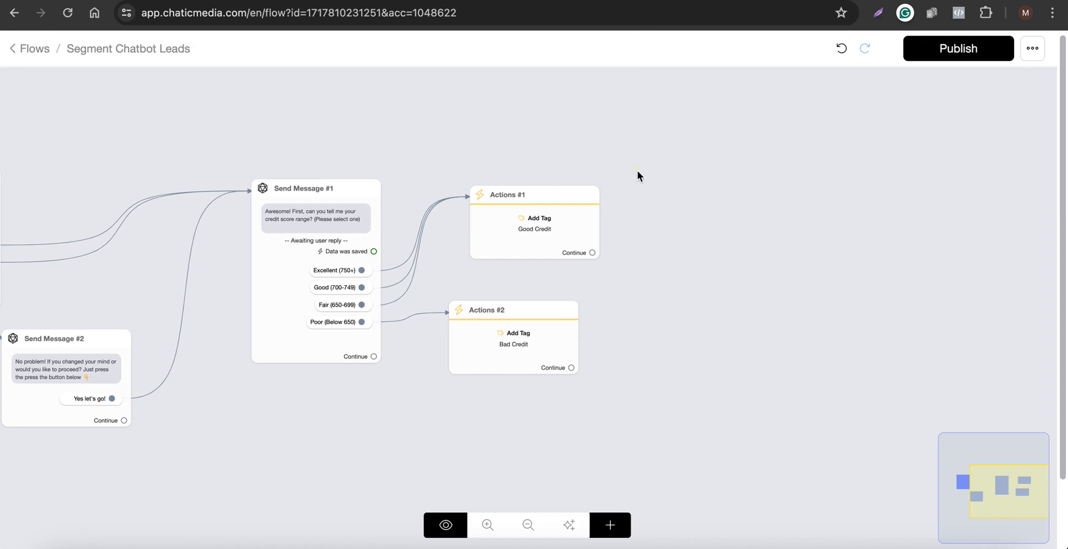
Add a Send Message block and paste Great, thank you! as its text message.
left_click(626, 527)
left_click(673, 283)
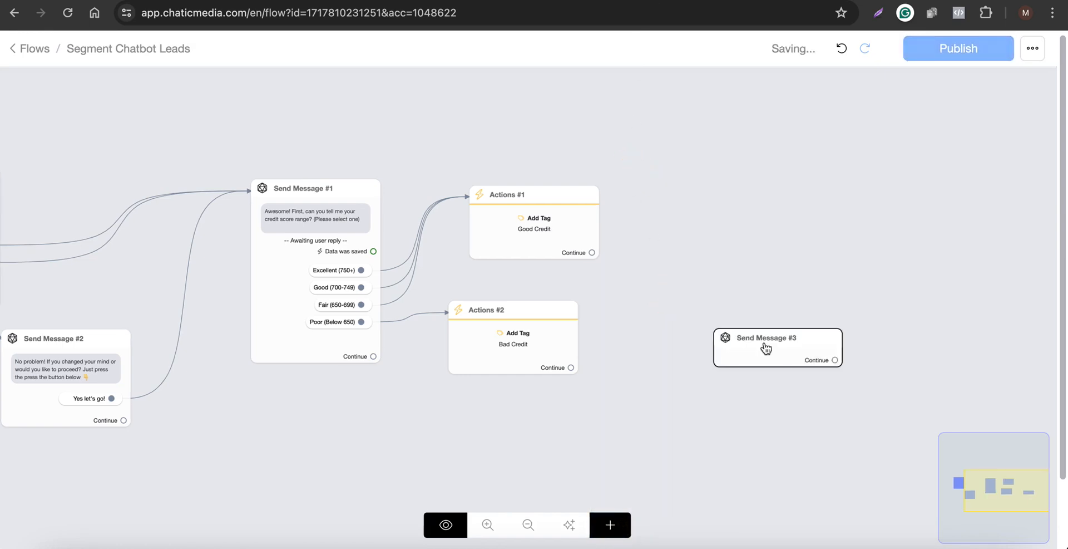
left_click_drag(767, 349, 742, 193)
left_click(786, 195)
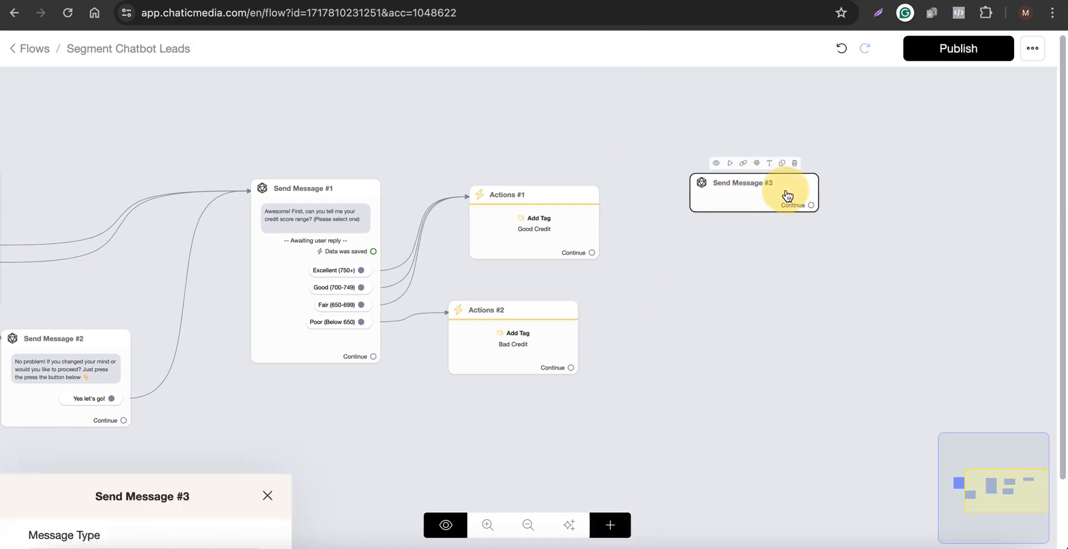
left_click(234, 366)
left_click(55, 61)
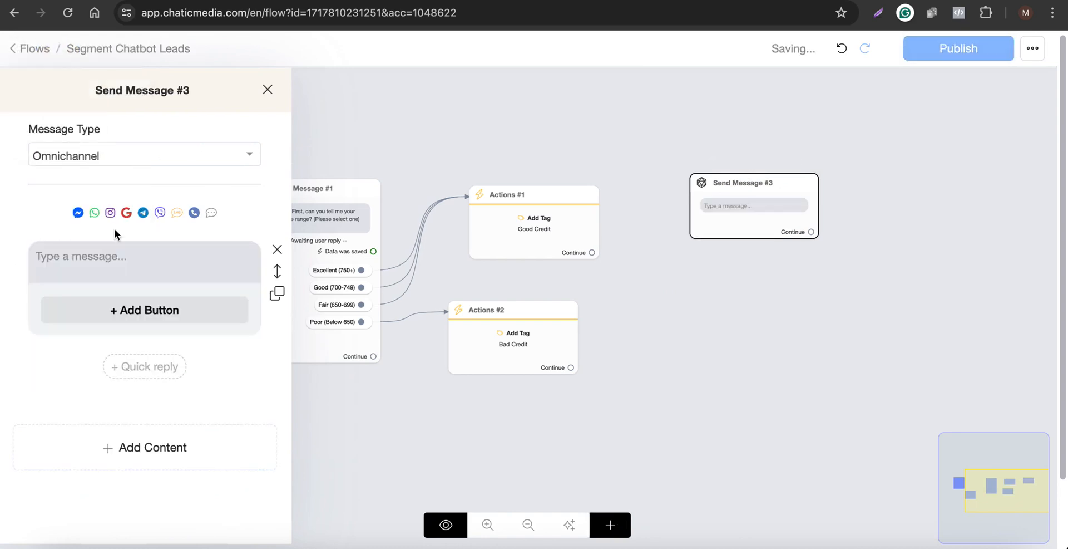
left_click(119, 262)
key("ctrl+v")
left_click(729, 302)
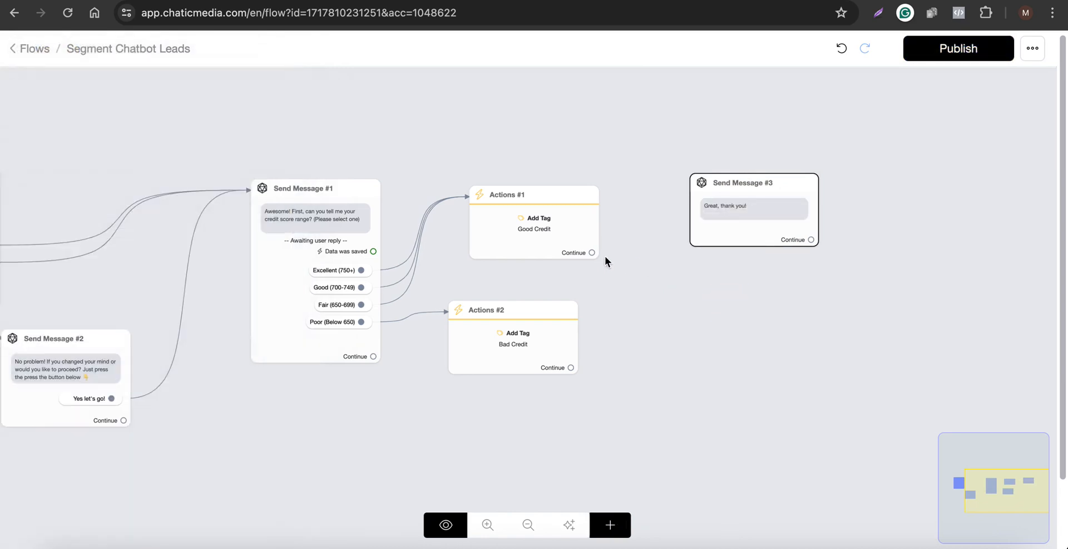
Connect the Continue outputs of Actions #1 and Actions #2 to Send Message #3.
left_click_drag(591, 252, 712, 206)
left_click(570, 368)
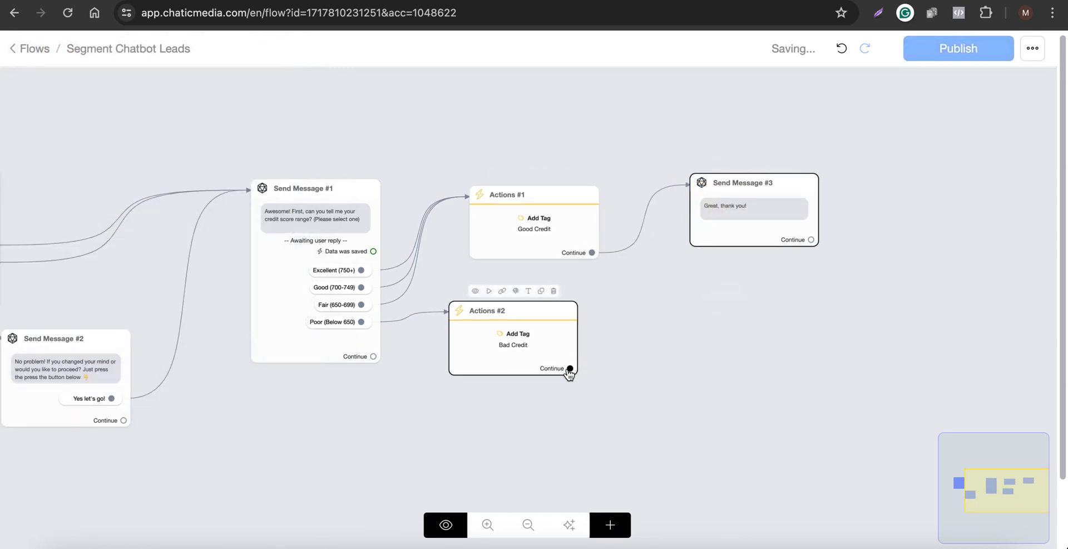
left_click_drag(569, 368, 730, 275)
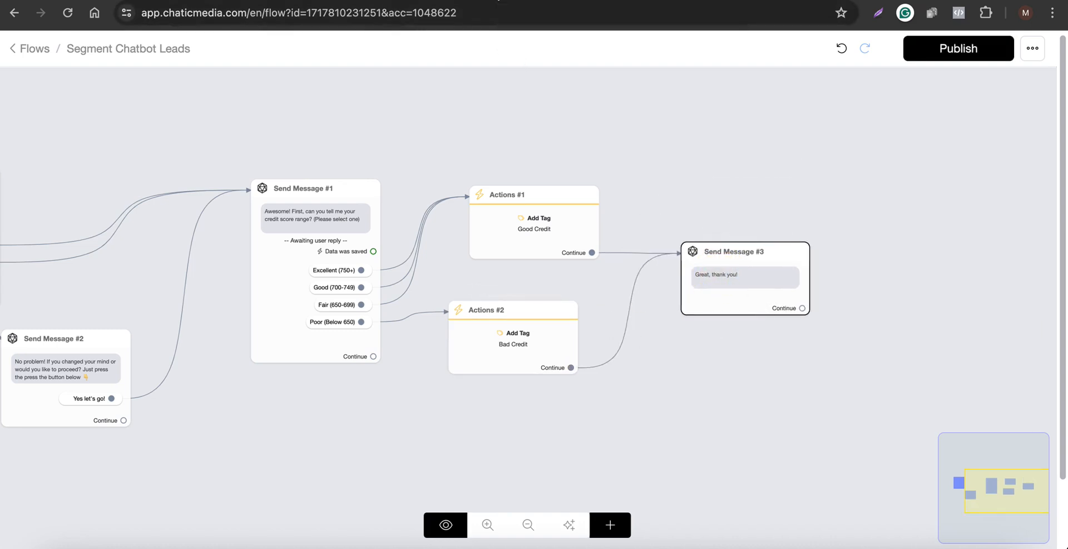
Copy the chatbot question What is the purpose of the loan you're looking for? (Please select one) from the script.
left_click(495, 1)
scroll(364, 384, "down", 1)
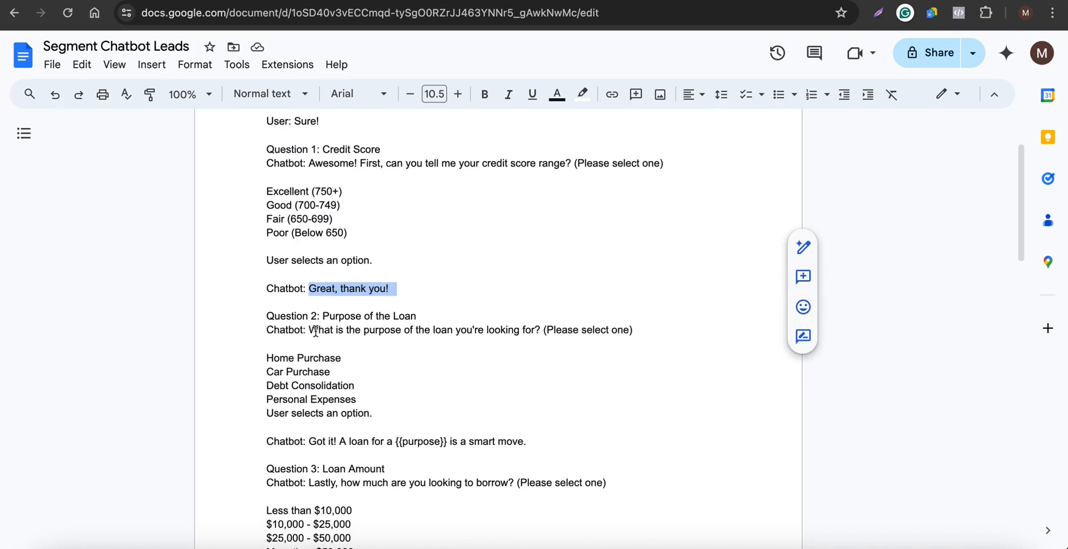
left_click_drag(310, 329, 545, 330)
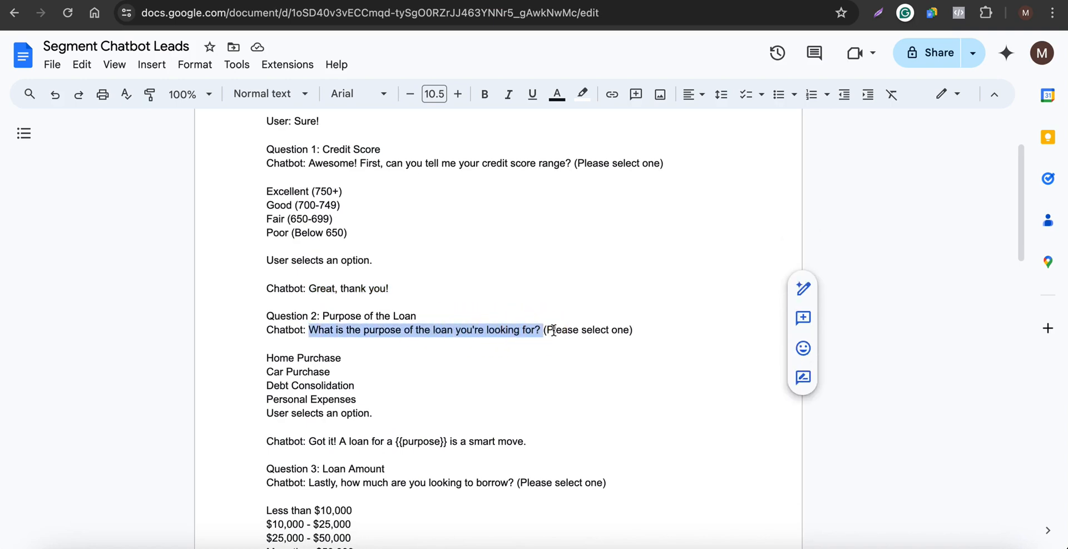
left_click_drag(634, 330, 310, 334)
key("ctrl+c")
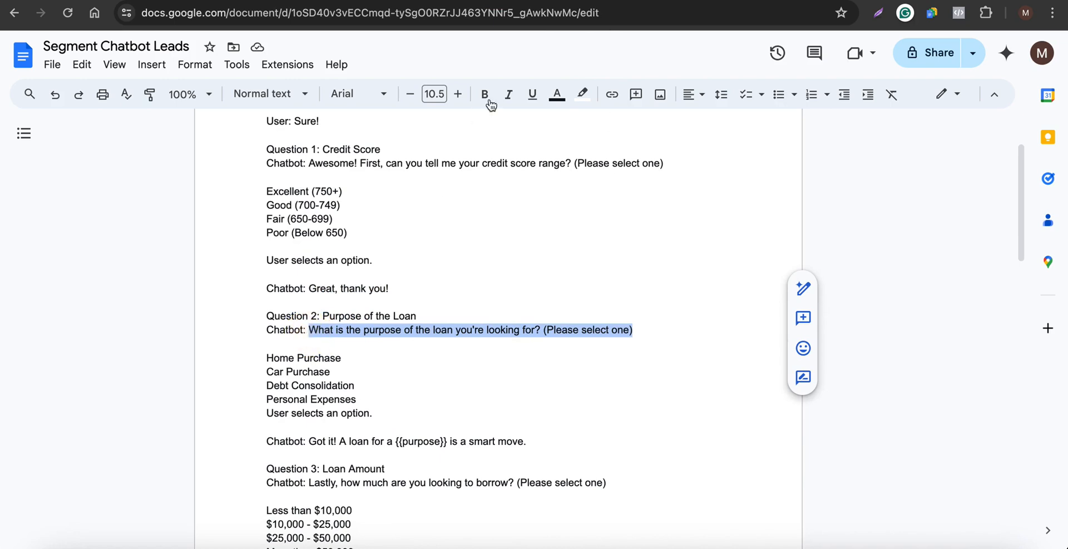
Add a user-reply message to Send Message #3 and paste the loan purpose question as its text.
left_click(666, 1)
left_click(737, 287)
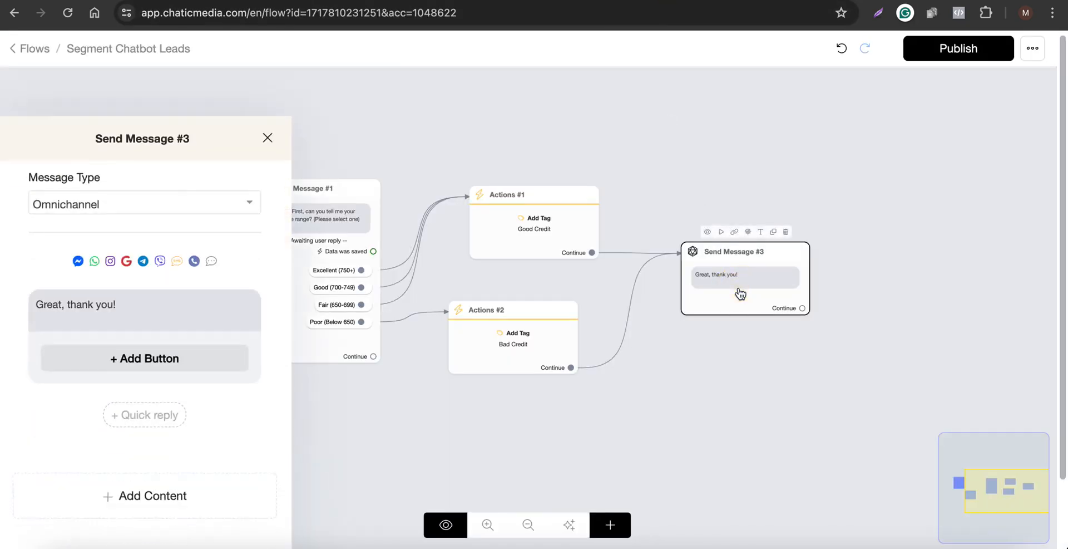
left_click(206, 460)
left_click(77, 258)
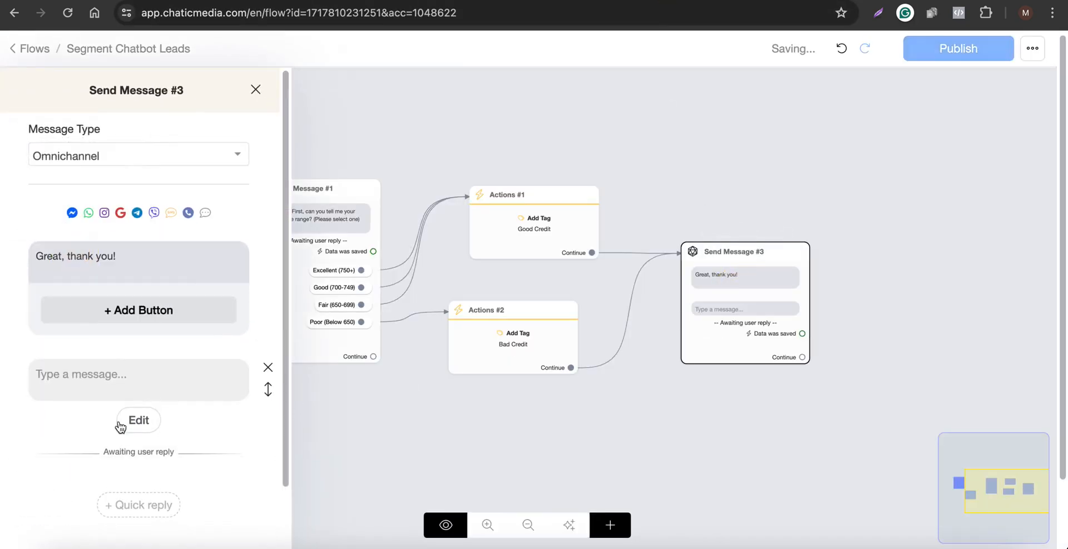
left_click(122, 381)
key("ctrl+v")
Set the reply type to Multiple choice and save the response to a new custom field named purpose of the loan.
left_click(138, 422)
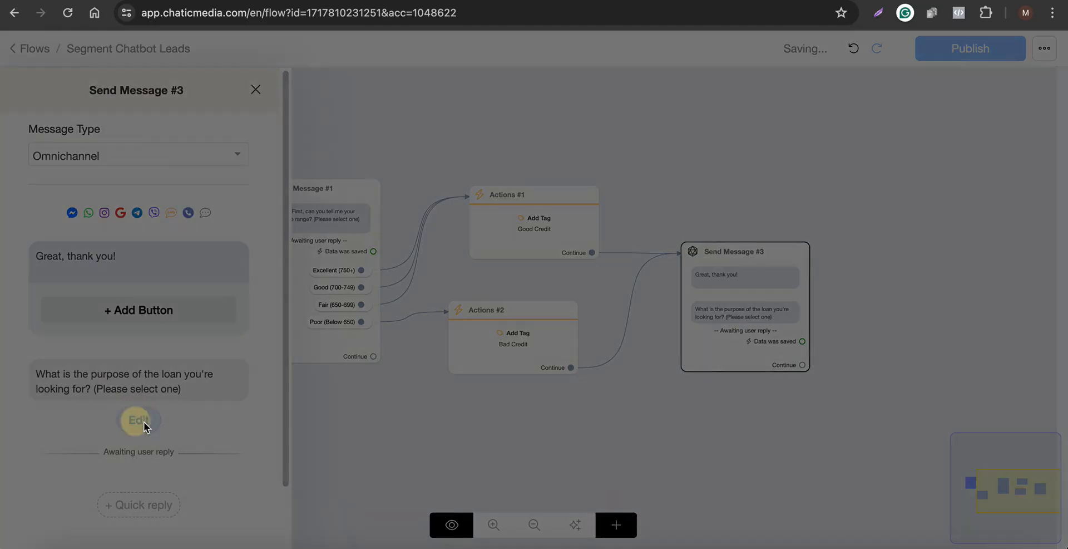
left_click(401, 144)
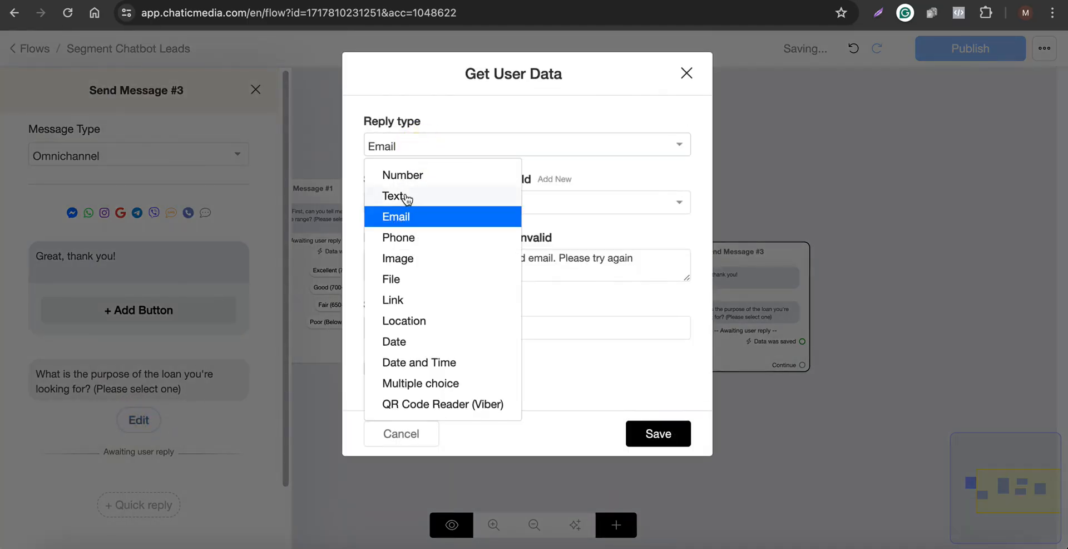
left_click(406, 383)
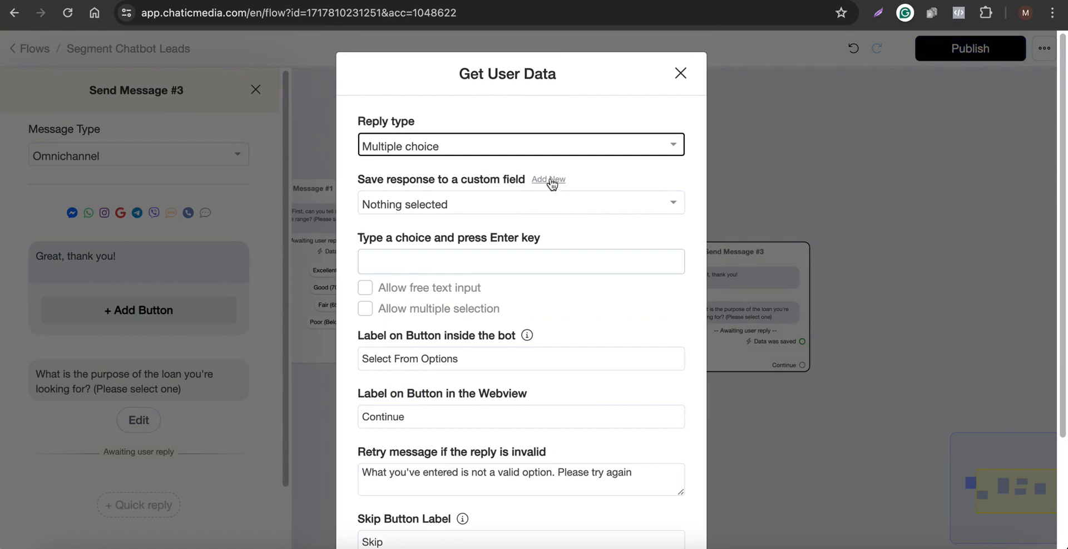
left_click(548, 179)
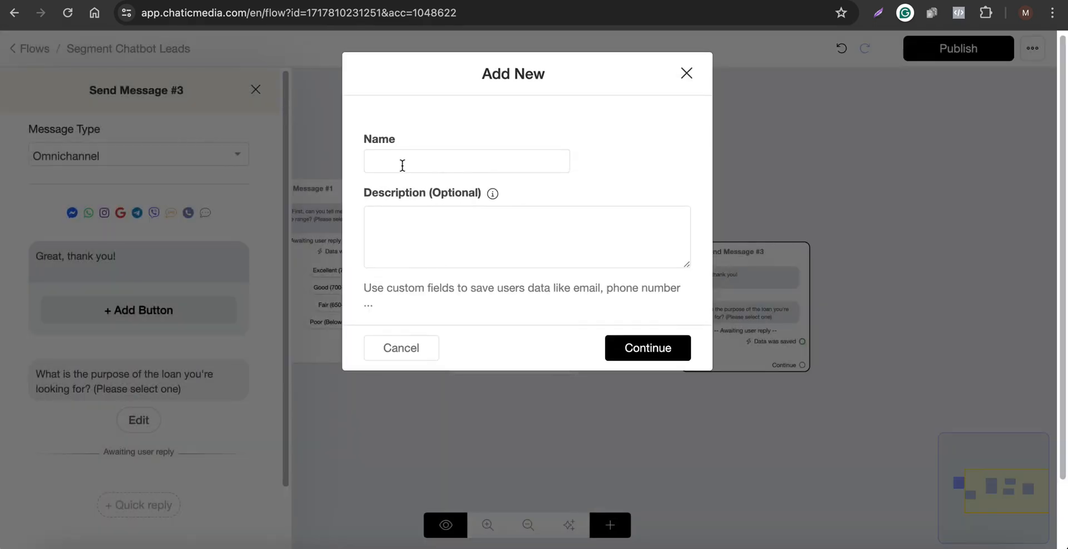
left_click(403, 165)
type("purpose of the loan")
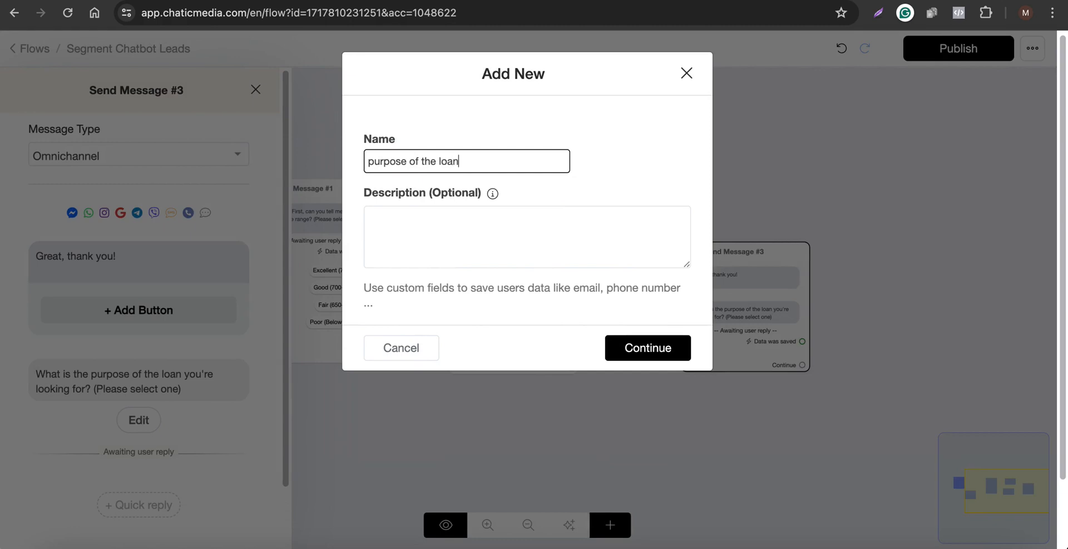
left_click(632, 346)
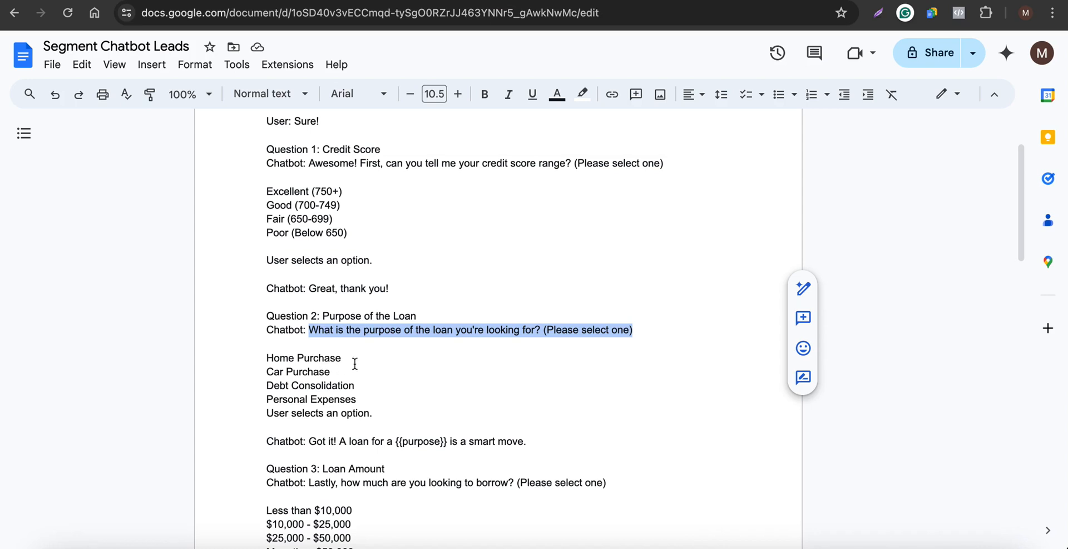
Add the choices Home Purchase, Car Purchase, Debt Consolidation and Personal Expenses, copying each from the script.
left_click_drag(355, 363, 257, 358)
key("ctrl+c")
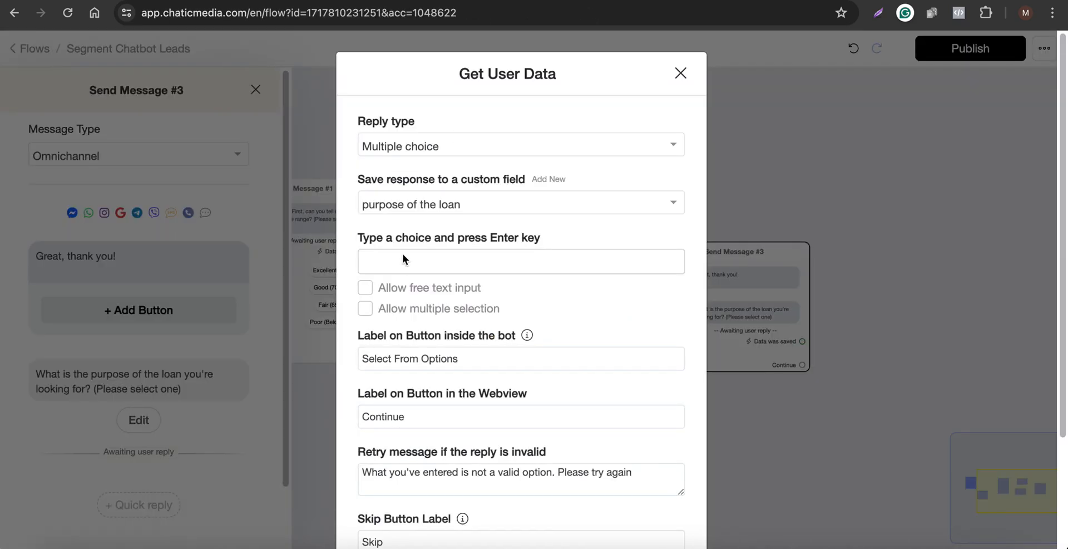
left_click(403, 259)
key("ctrl+v")
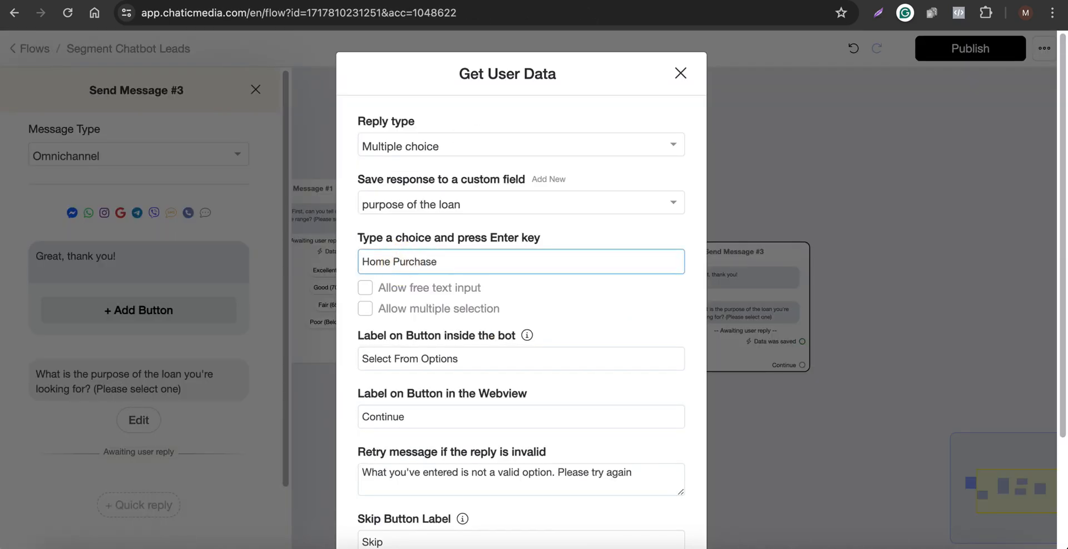
key("Return")
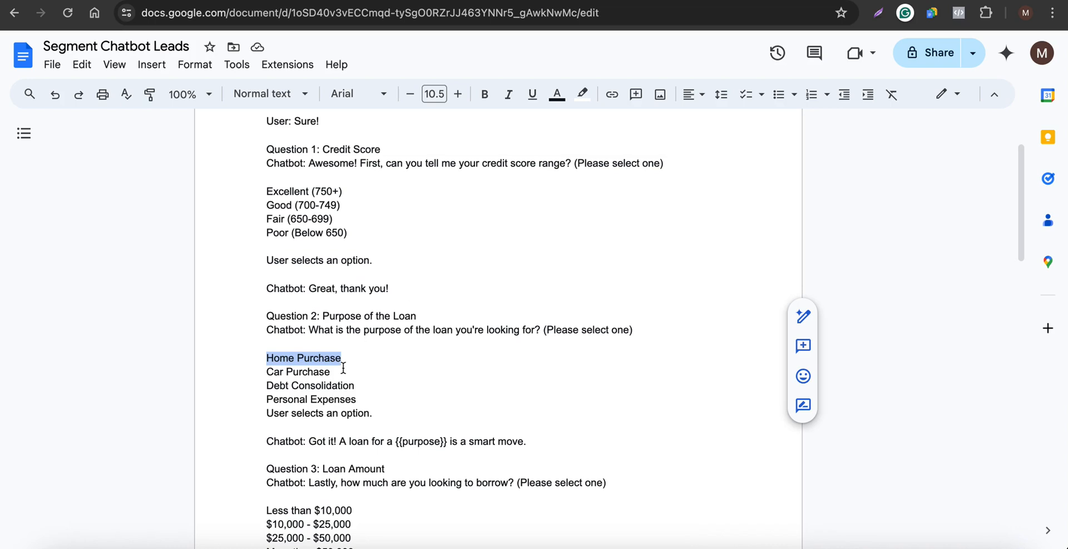
left_click_drag(345, 371, 254, 371)
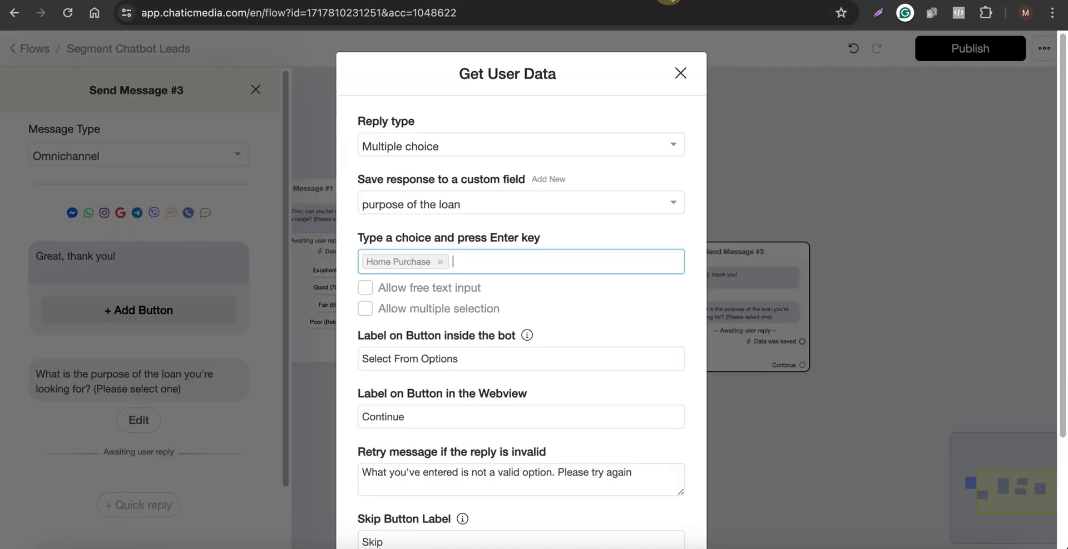
type("Car Purchase")
key("Return")
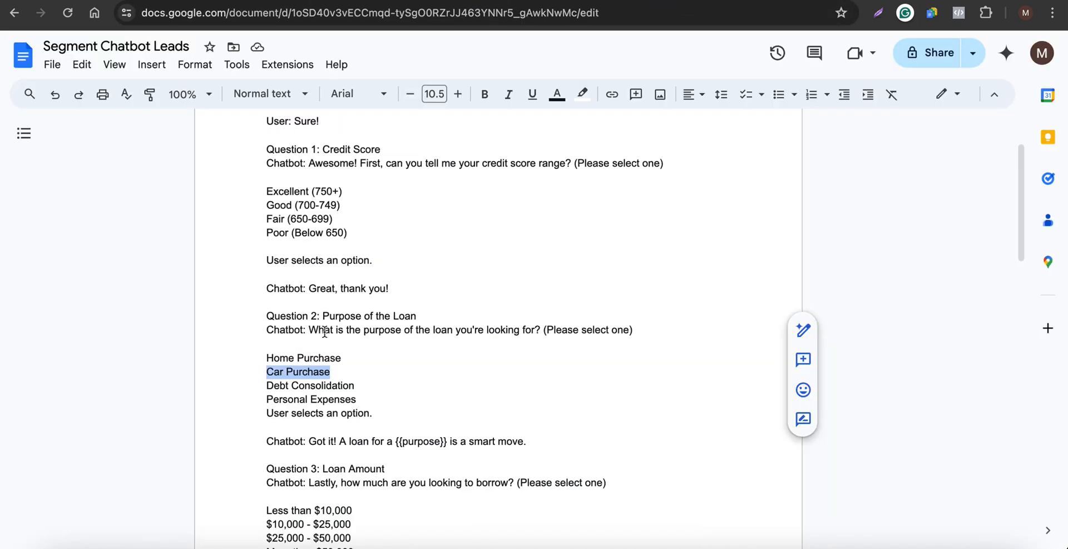
left_click_drag(356, 385, 262, 385)
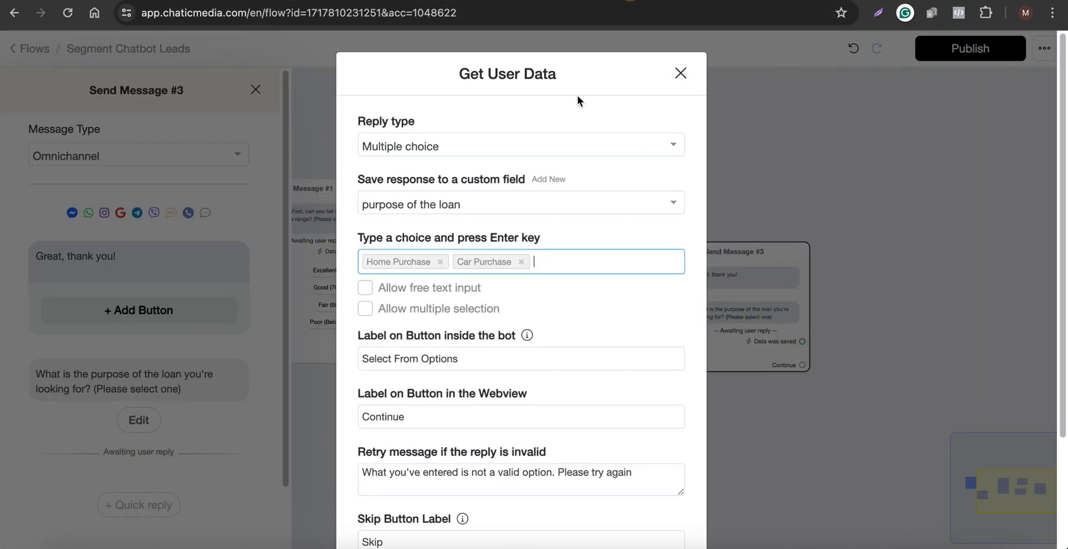
type("Debt Consolidation")
key("Return")
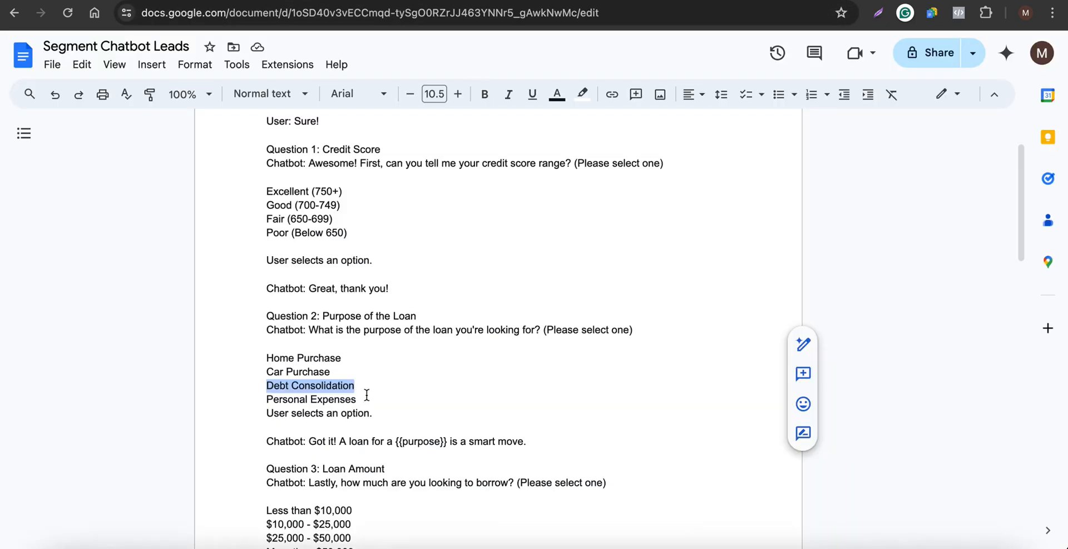
left_click_drag(357, 399, 252, 398)
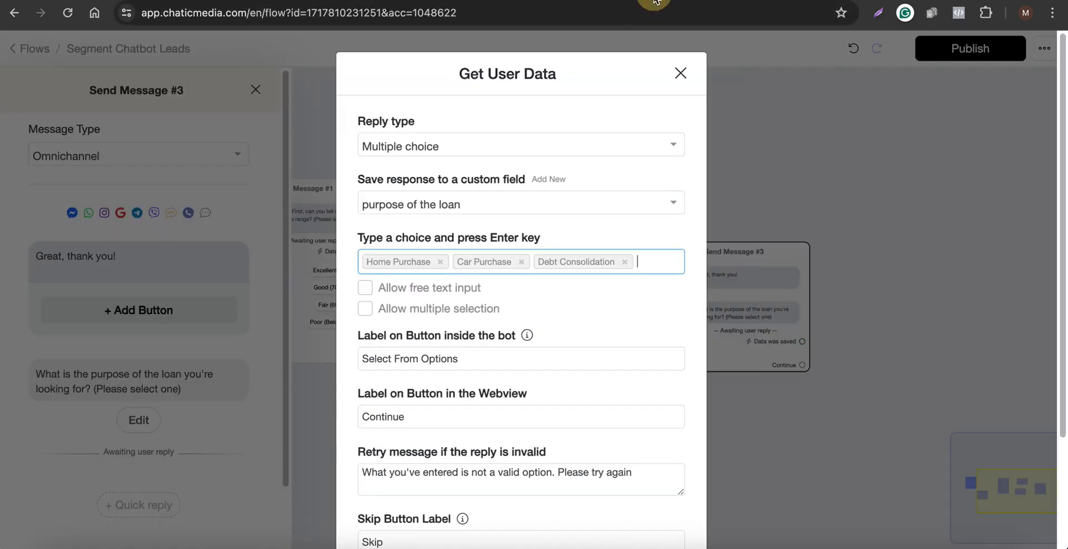
type("Personal Expenses")
key("Return")
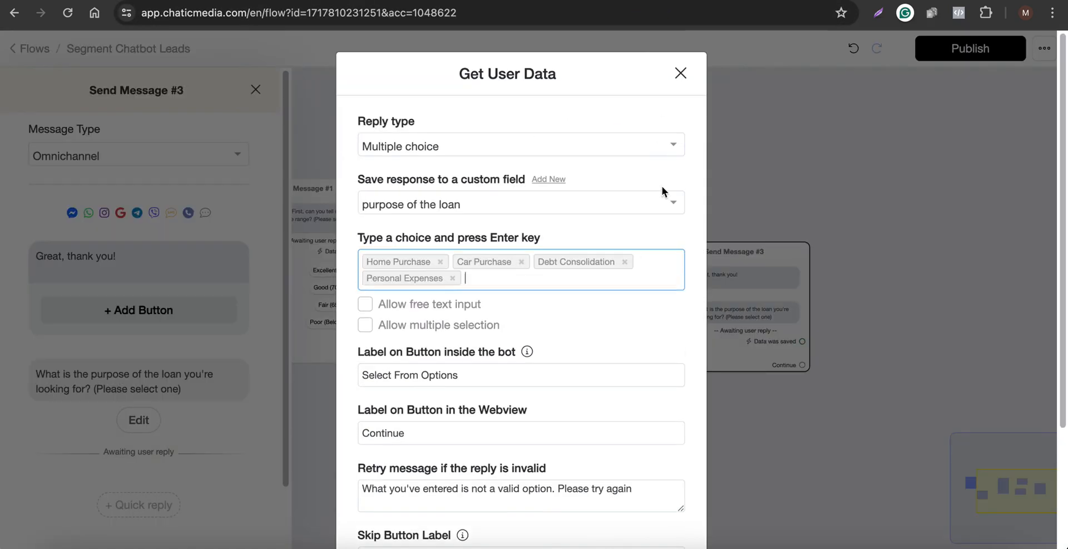
Clear the Skip Button Label and save the user data settings.
scroll(623, 245, "down", 2)
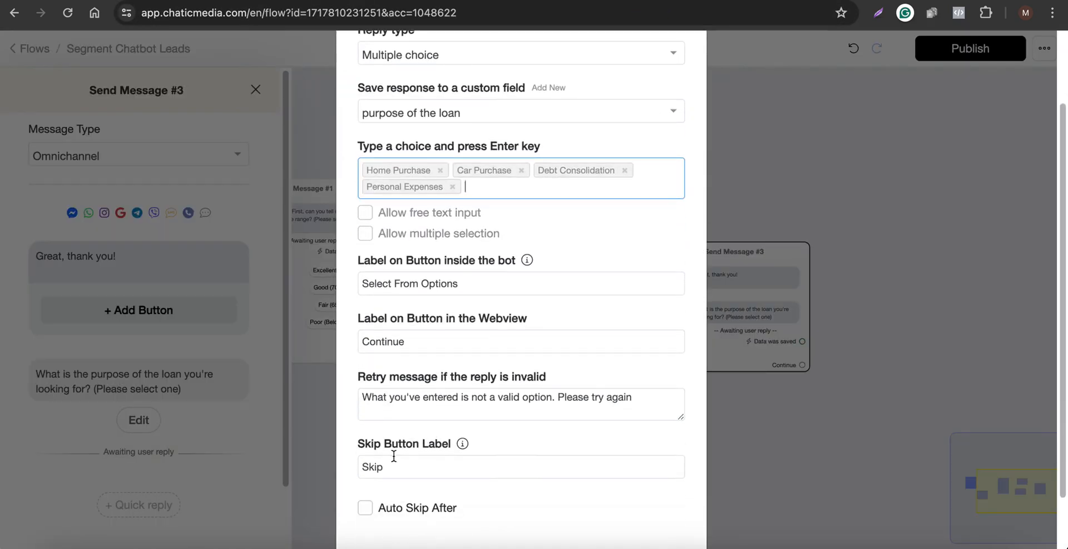
double_click(393, 468)
key("BackSpace")
scroll(526, 477, "down", 2)
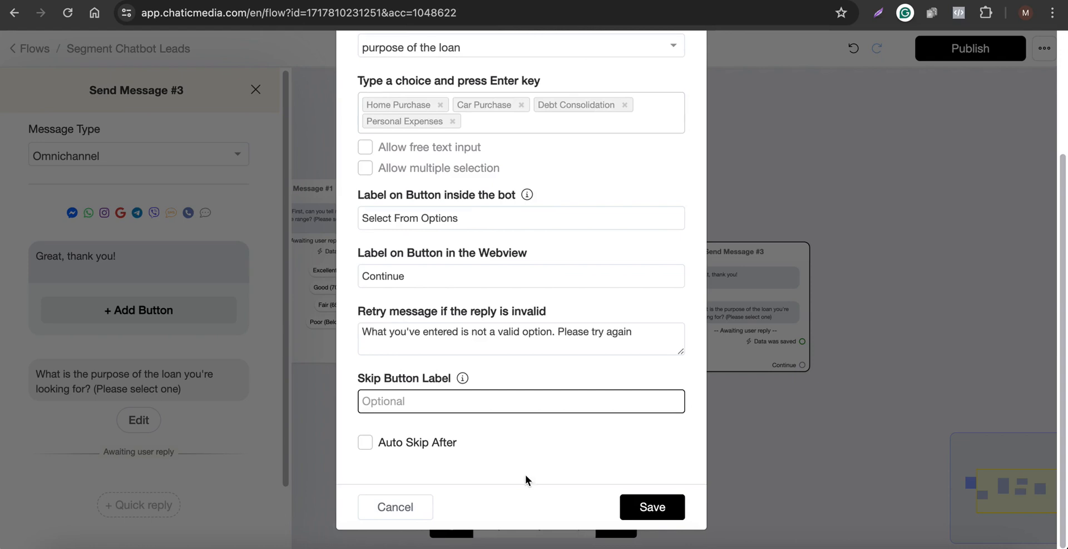
left_click(678, 514)
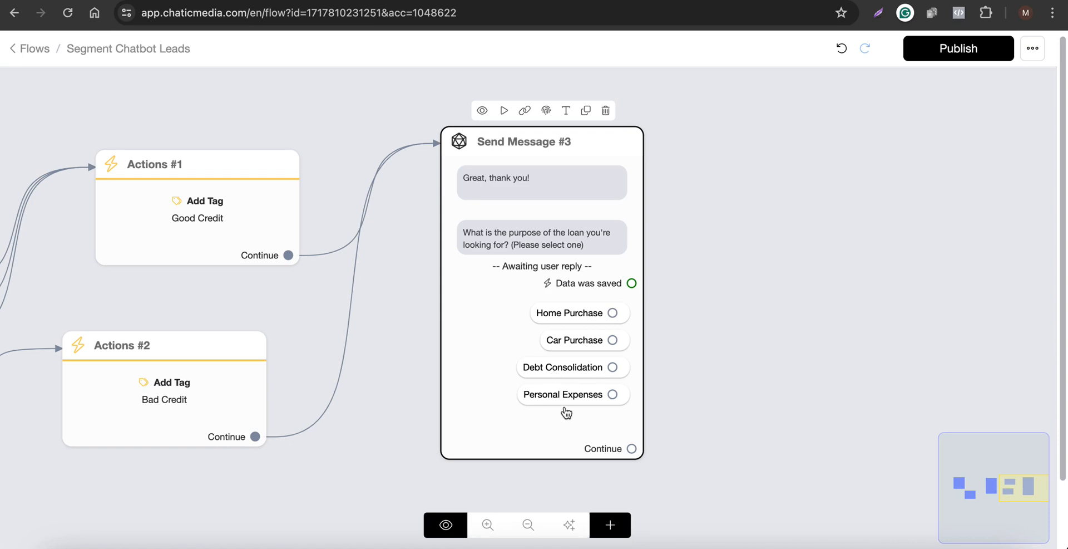
Add an Actions block with an Add Tag action set to Qualified Lead.
scroll(434, 368, "down", 5)
left_click(612, 528)
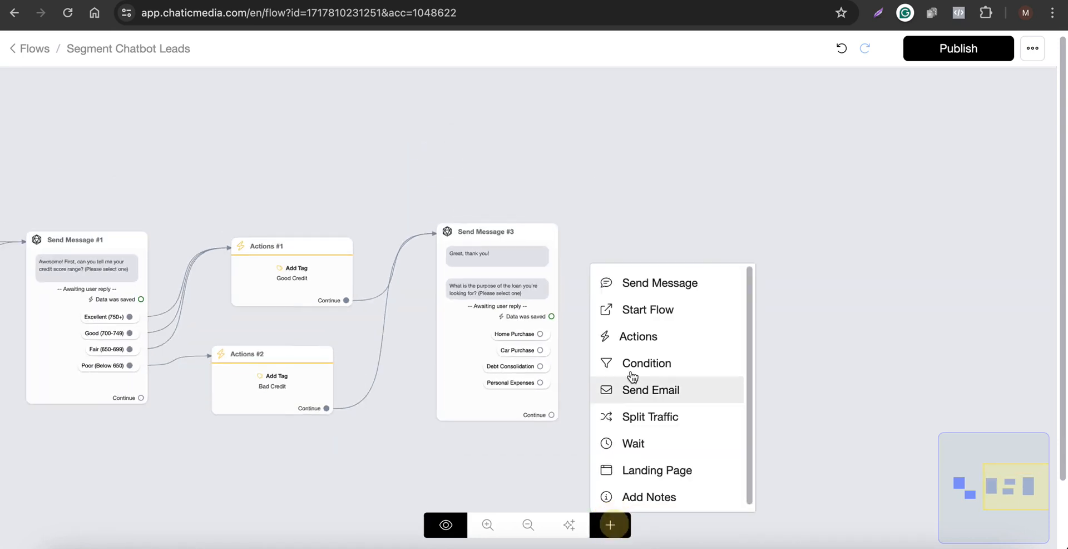
left_click(634, 335)
left_click(752, 355)
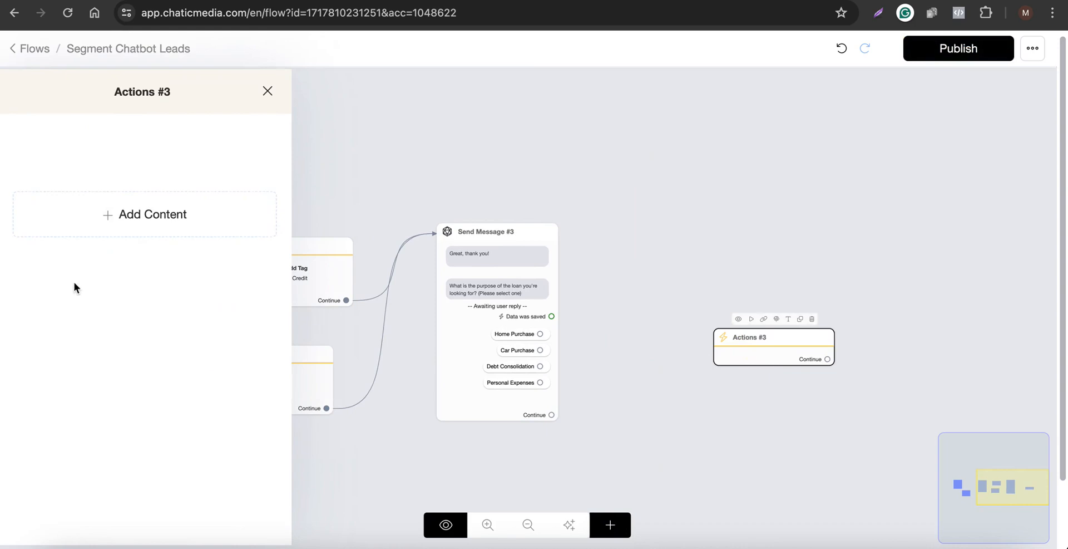
left_click(65, 229)
mouse_move(83, 256)
left_click(226, 205)
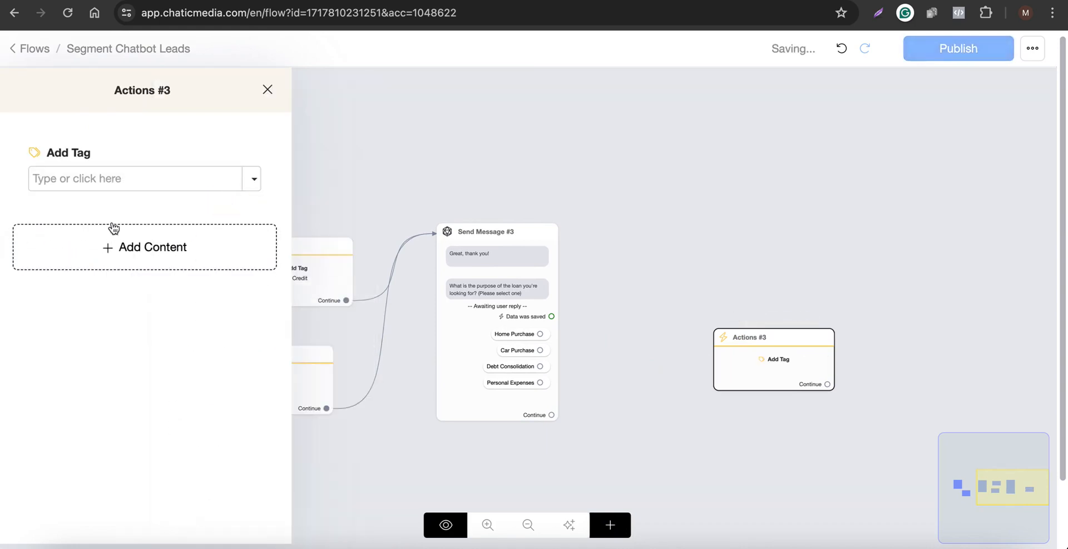
left_click(107, 177)
type("Qualif")
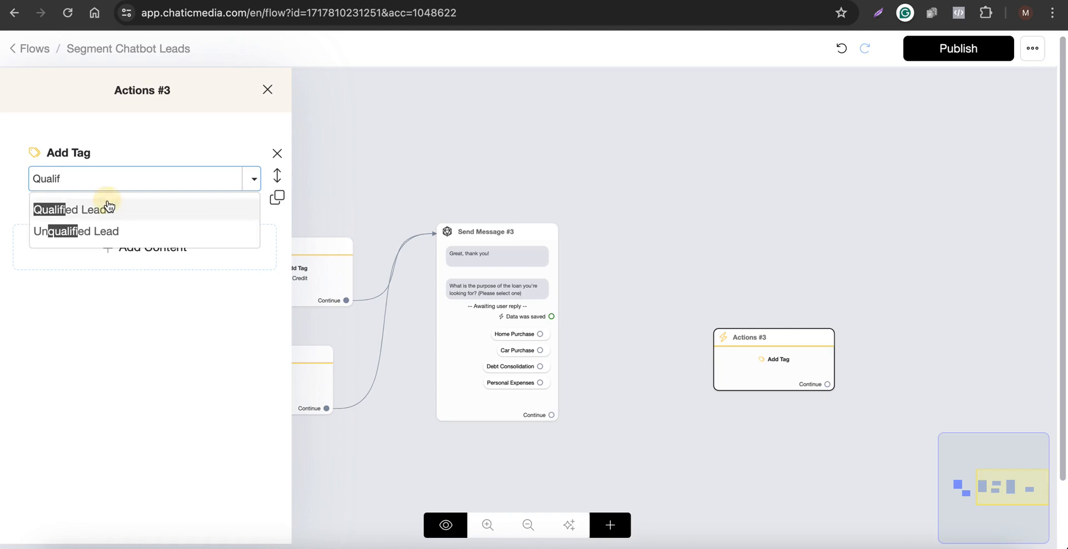
left_click(108, 205)
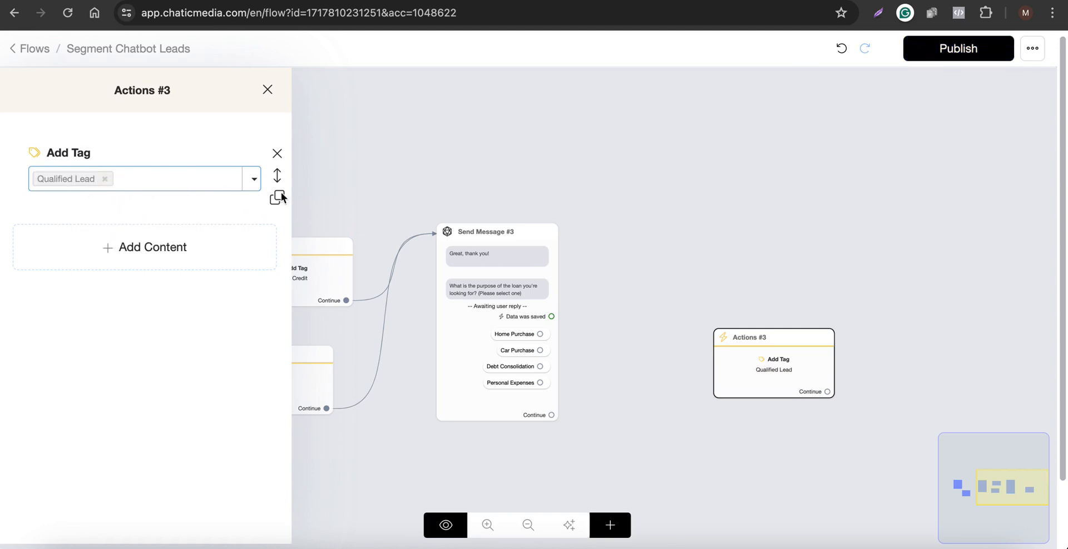
Move Actions #3 beside Send Message #3 and connect the Home Purchase and Car Purchase choices to it.
left_click(683, 243)
left_click_drag(783, 385, 753, 322)
scroll(631, 335, "up", 4)
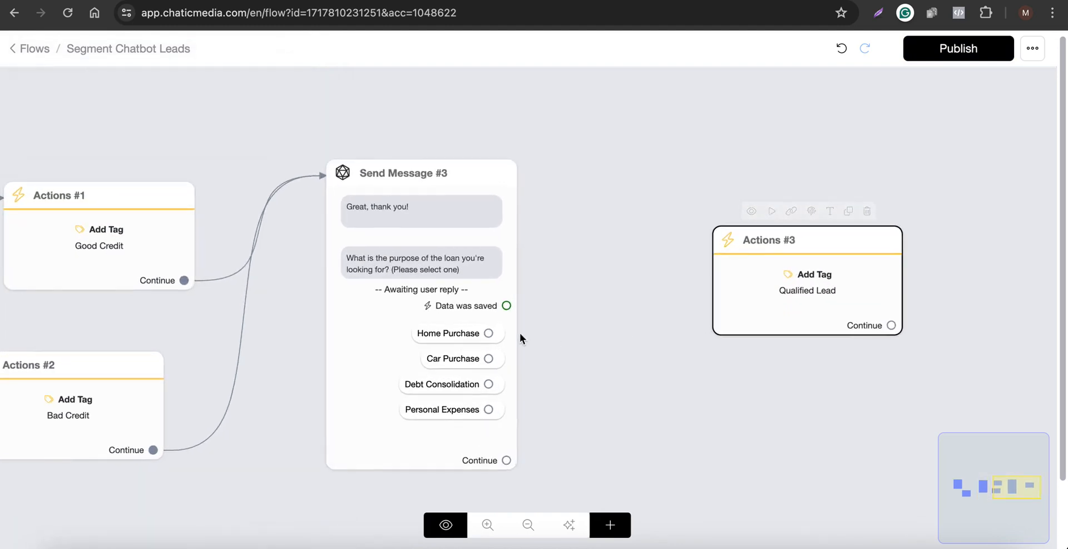
left_click_drag(488, 334, 734, 270)
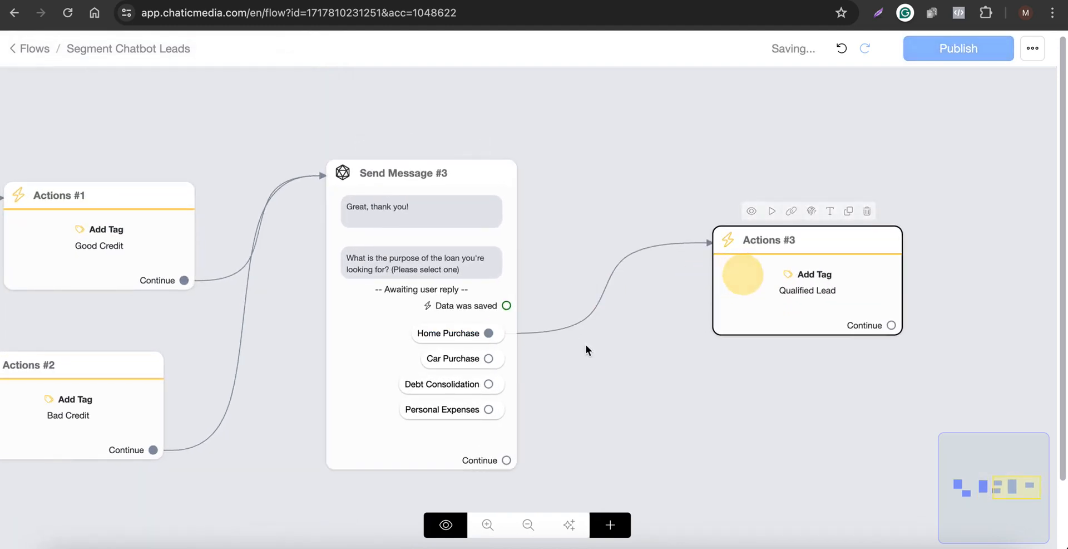
left_click_drag(758, 269, 710, 278)
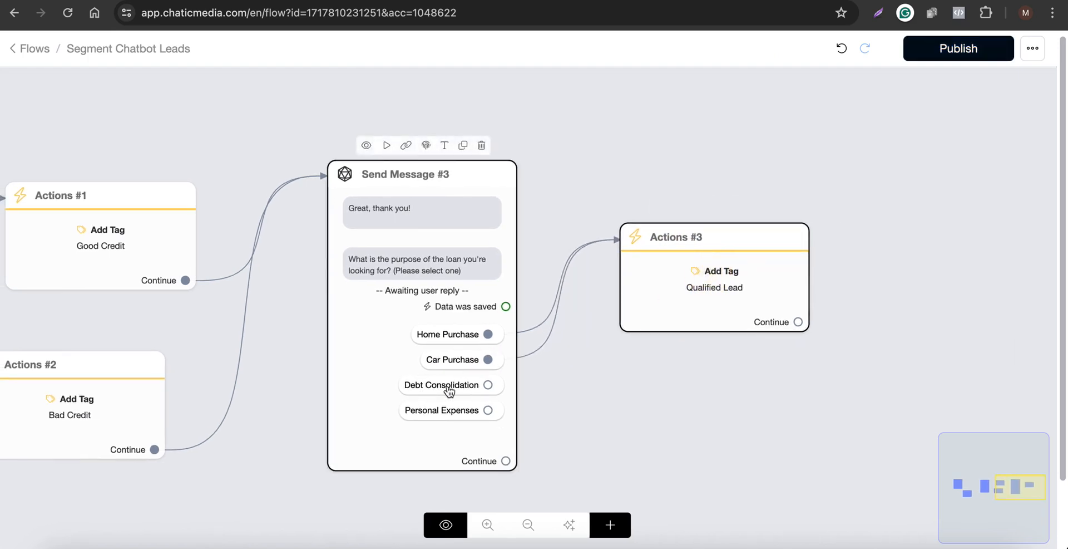
scroll(730, 277, "down", 2)
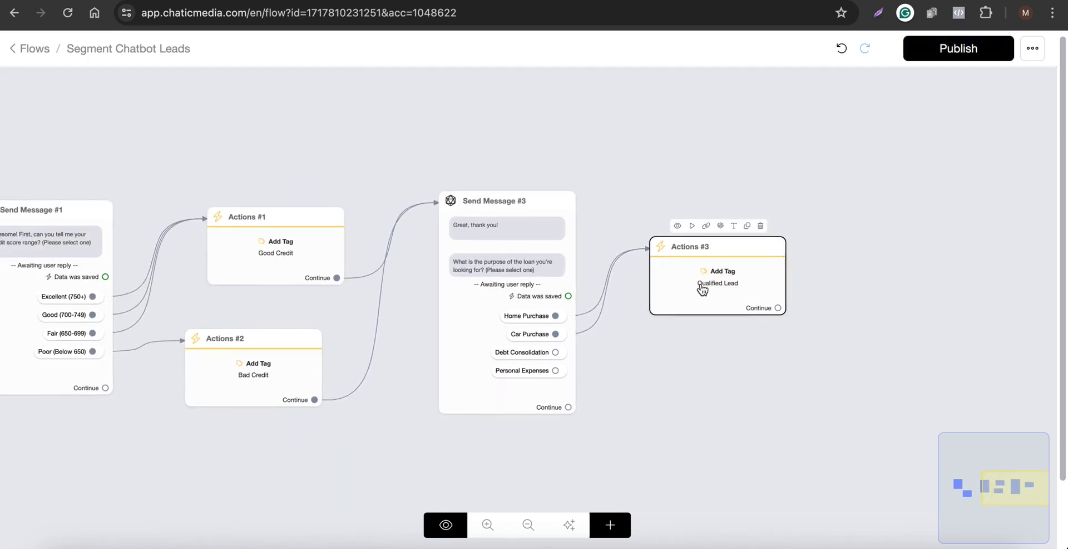
scroll(693, 295, "down", 2)
scroll(702, 409, "up", 2)
left_click_drag(702, 408, 600, 389)
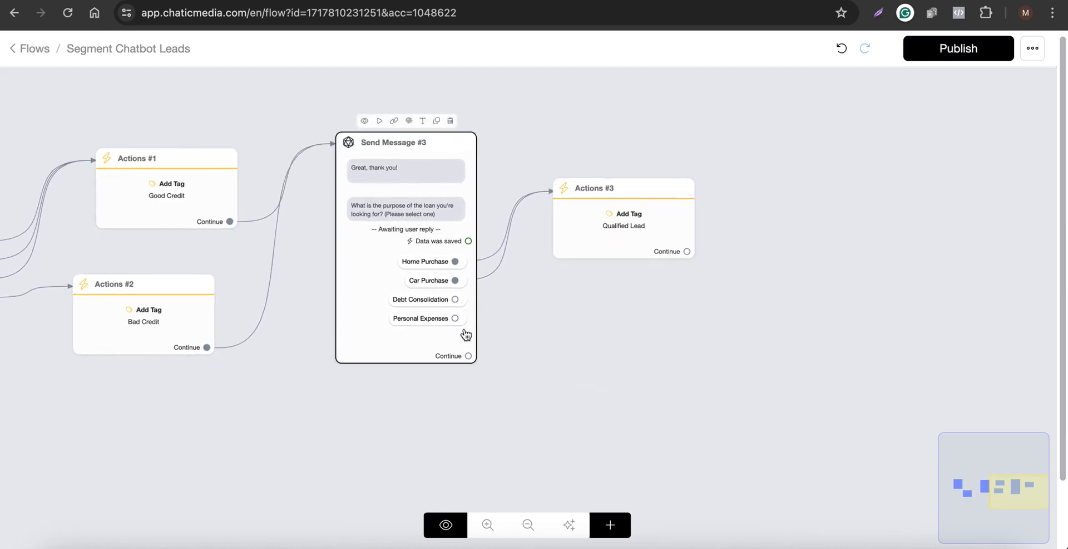
left_click(610, 524)
left_click(623, 301)
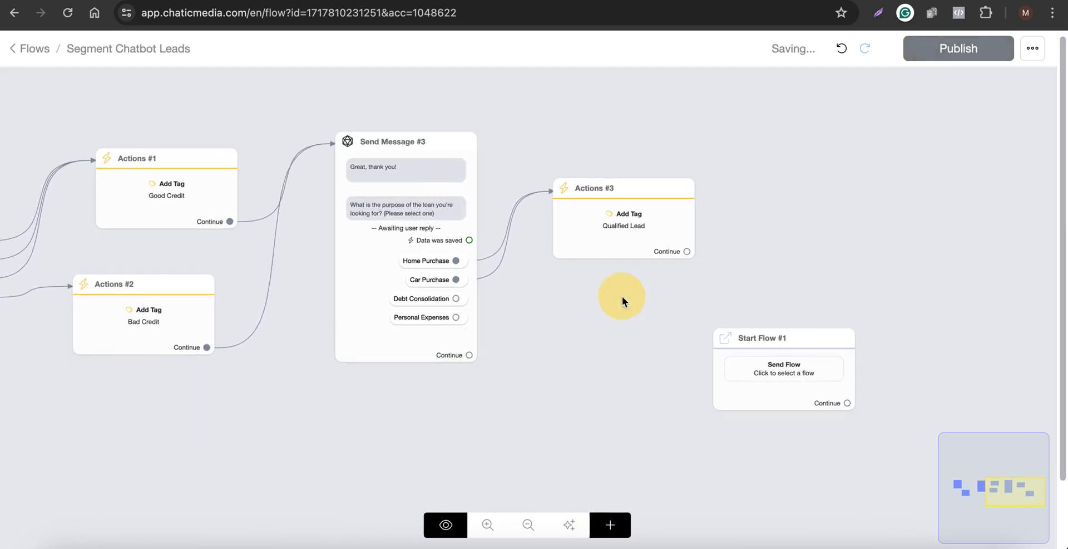
left_click(830, 315)
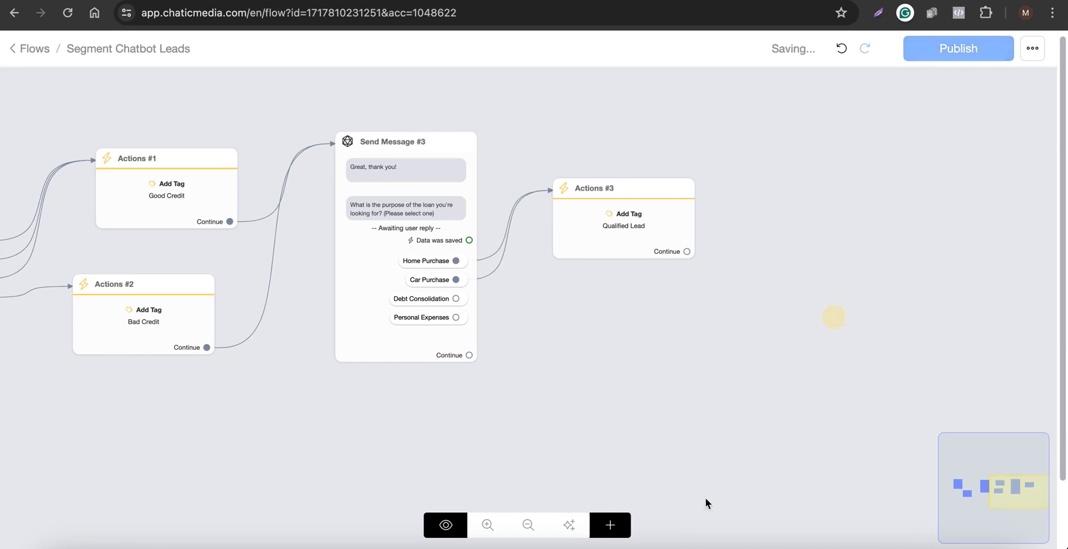
Add a new Send Message block and connect the Debt Consolidation and Personal Expenses choices to it.
left_click(617, 526)
left_click(651, 284)
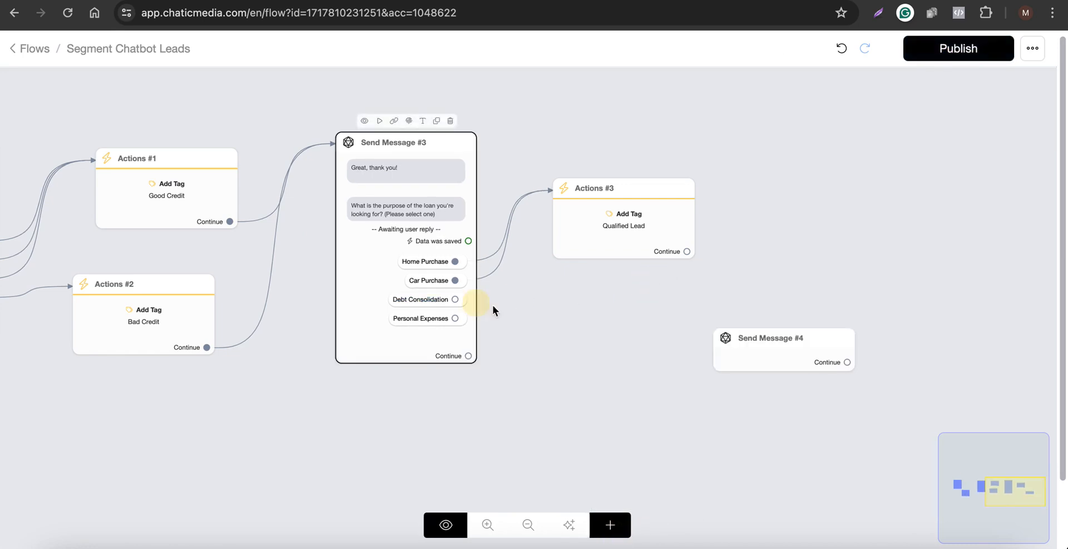
left_click_drag(492, 310, 722, 338)
left_click_drag(456, 318, 625, 366)
left_click(624, 365)
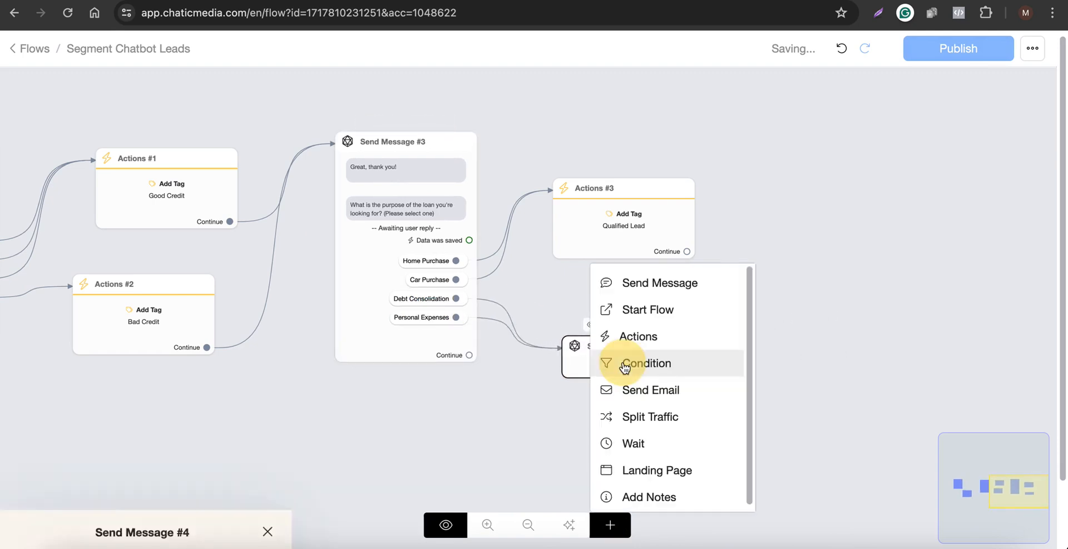
Write the message "Thanks for your interest but unfortunately we do not help with loans for {{purpose of the loan}}! Have a great day ahead!".
left_click(167, 372)
left_click(37, 56)
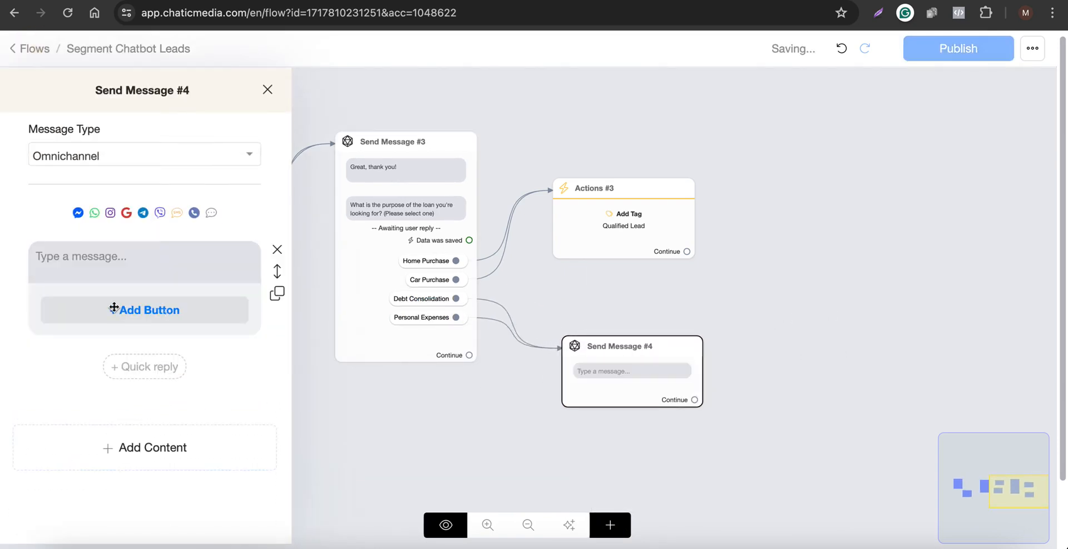
left_click(114, 266)
key("F5")
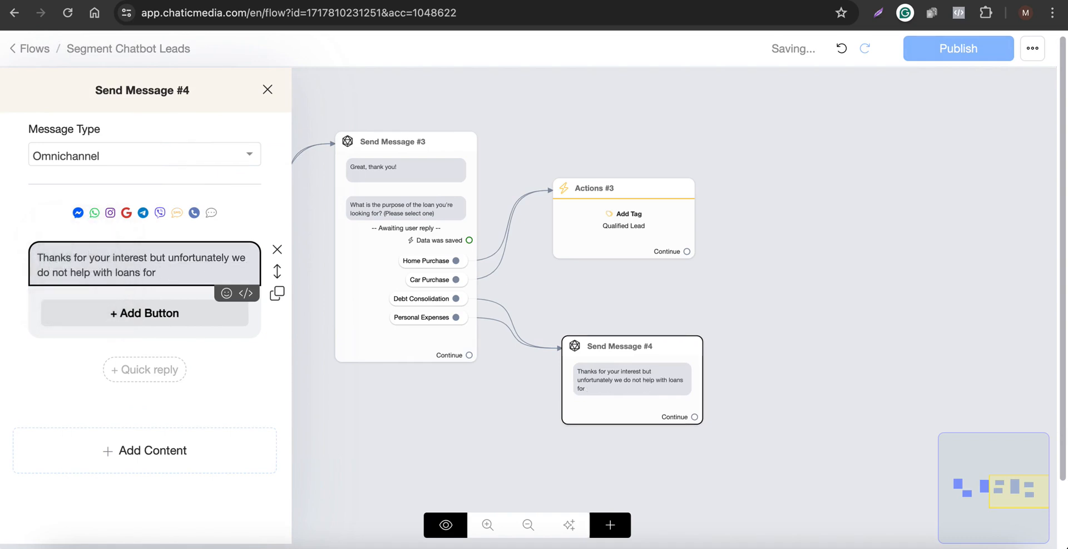
type("{purp")
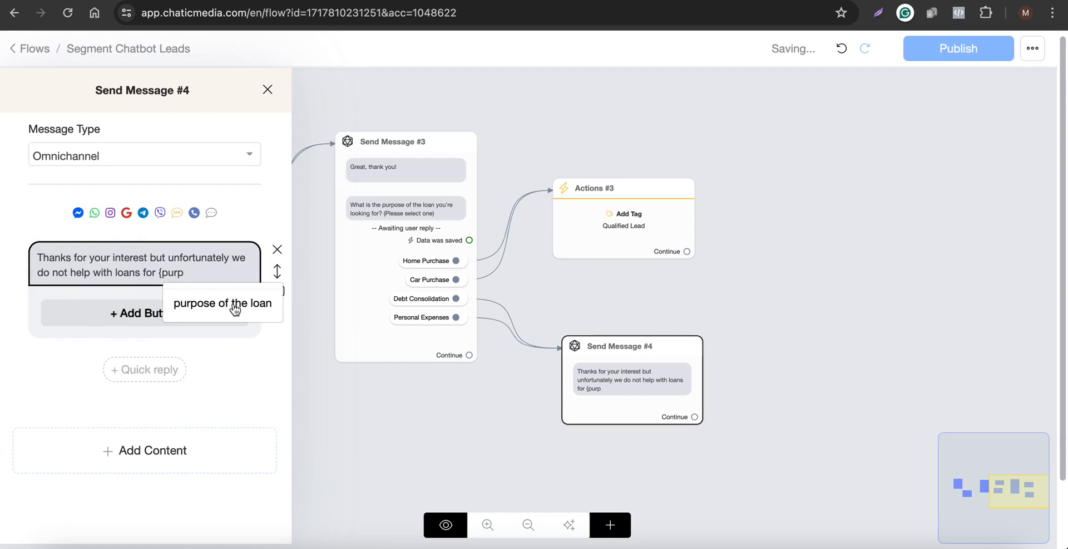
left_click(234, 305)
type("!")
key("Return")
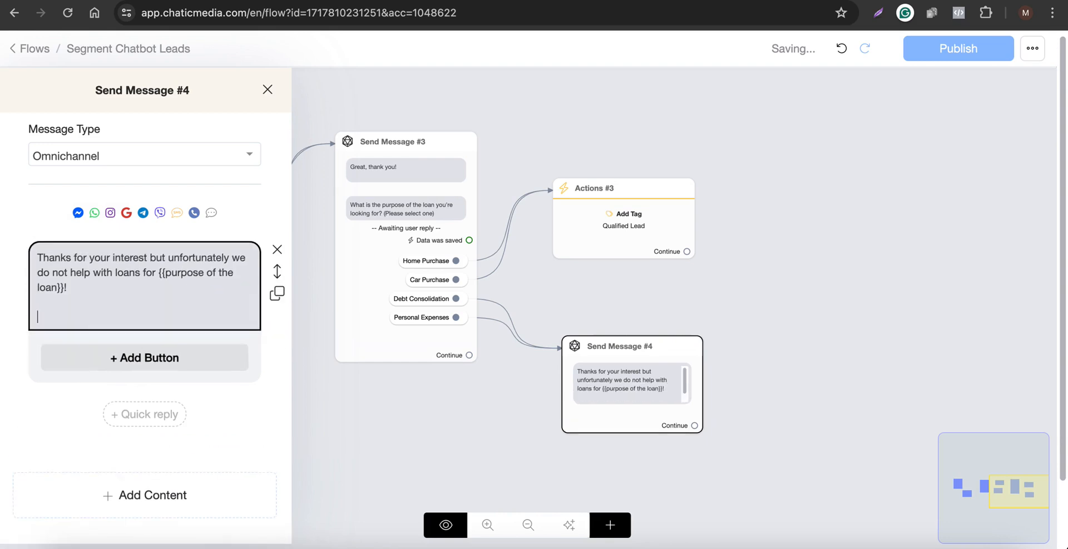
key("fn")
key("fn")
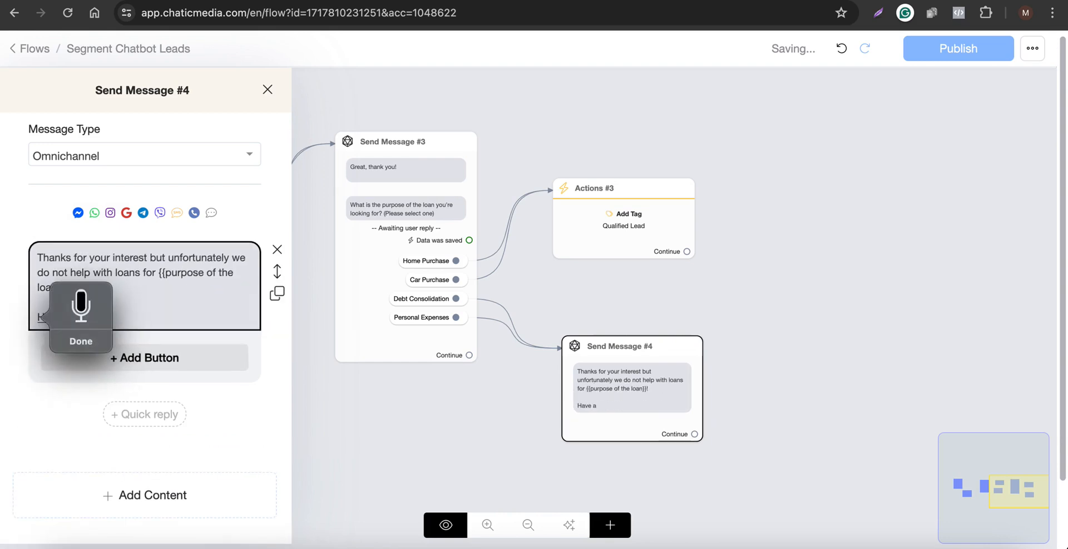
type("!")
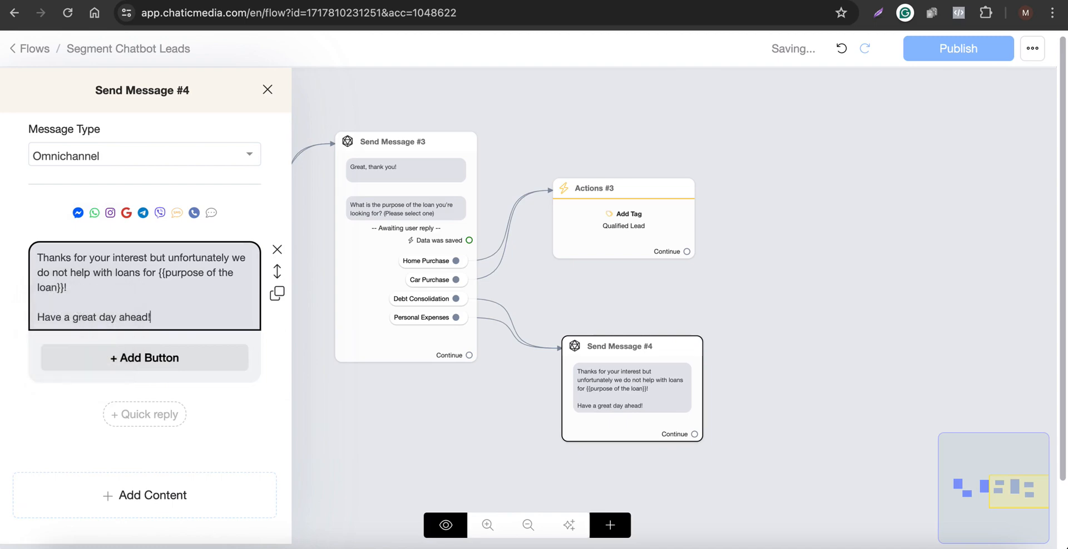
Move Send Message #4 down and closer beneath Send Message #3.
left_click(481, 346)
scroll(599, 366, "up", 5)
scroll(601, 370, "down", 5)
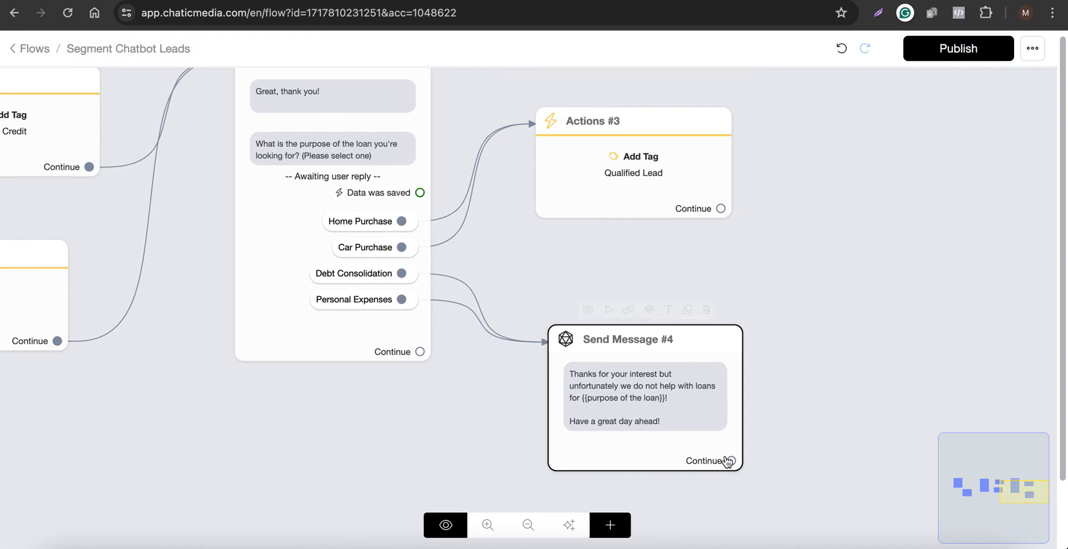
scroll(726, 459, "up", 3)
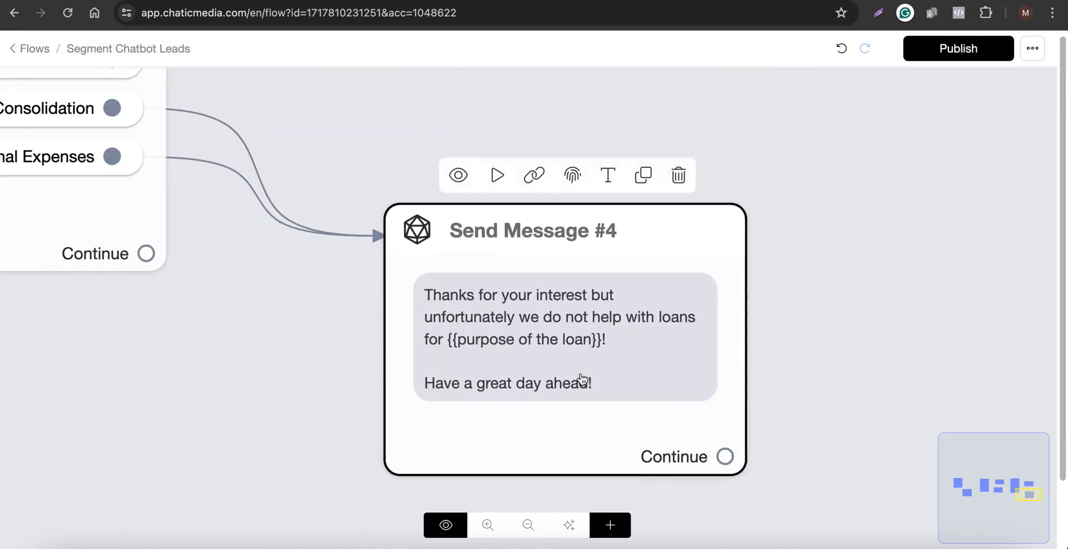
scroll(556, 361, "down", 2)
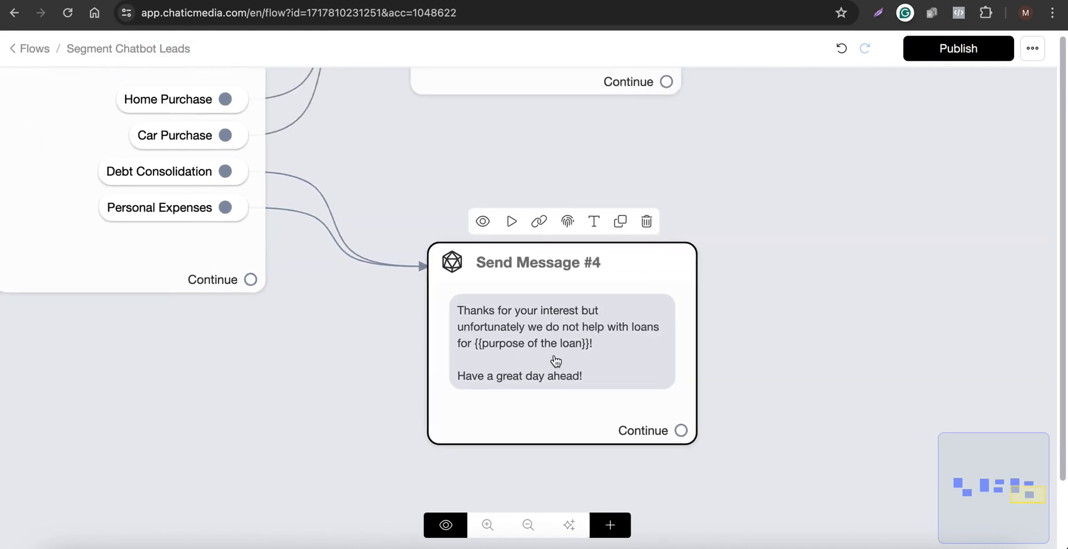
scroll(553, 359, "down", 3)
left_click_drag(538, 357, 492, 411)
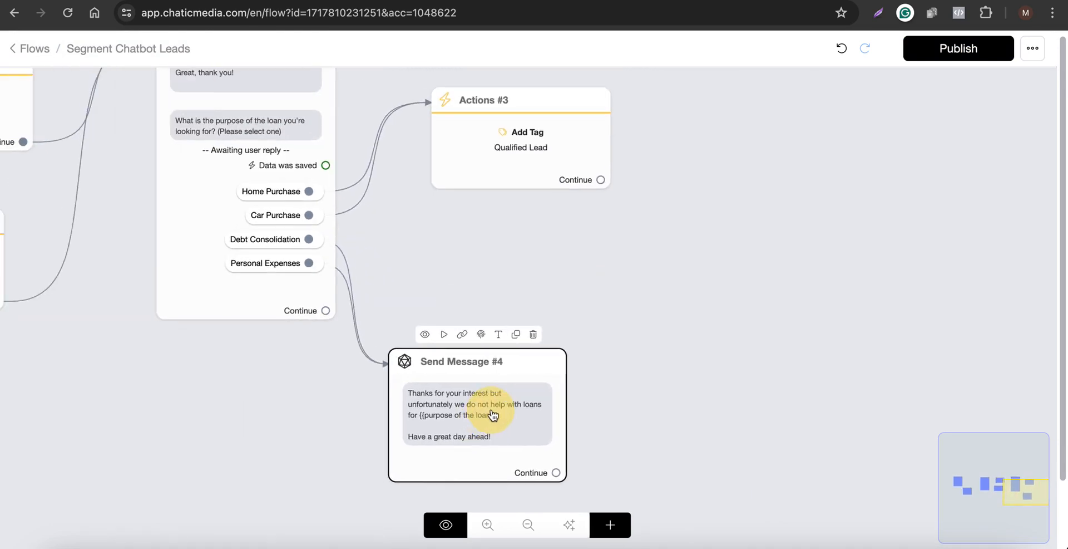
Create a new Send Message block linked from the Continue output of Actions #3.
scroll(492, 410, "down", 3)
left_click_drag(572, 272, 484, 340)
scroll(323, 295, "up", 3)
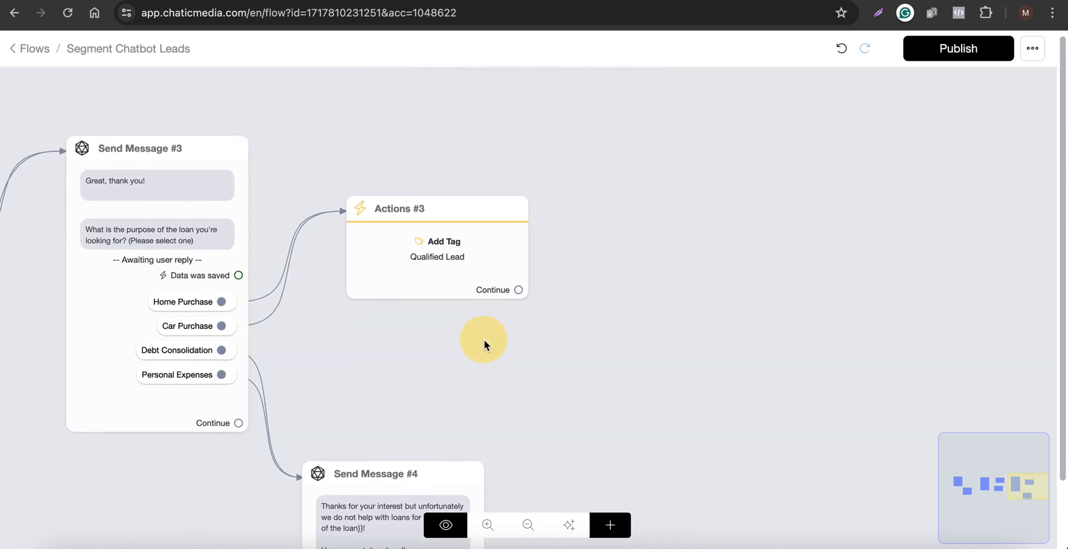
scroll(484, 339, "down", 3)
left_click_drag(508, 304, 655, 204)
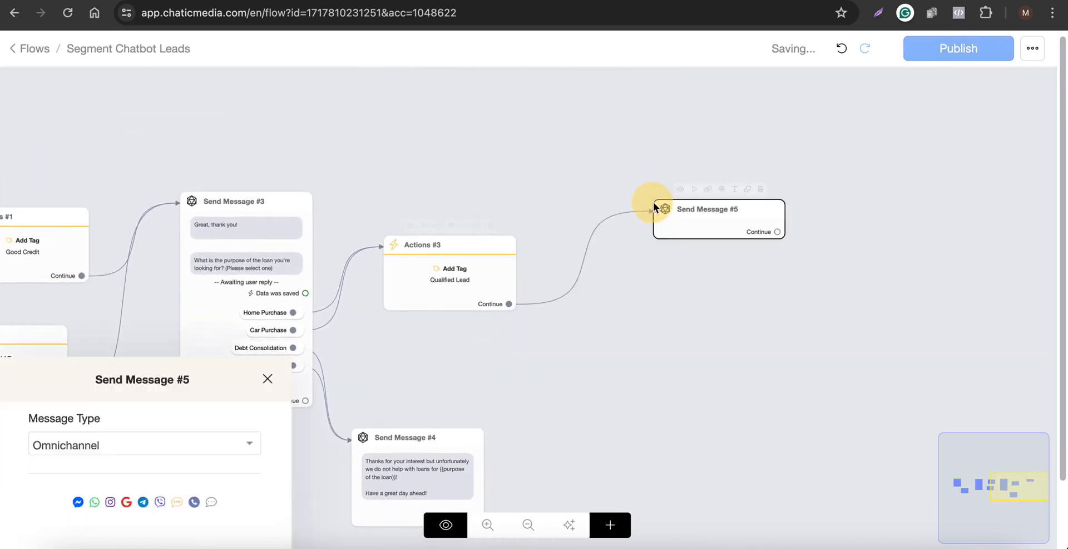
Add a Get User Data item to Send Message #5 with the script's question "Lastly, how much are you looking to borrow? (Please select one)".
left_click(490, 2)
scroll(346, 377, "down", 1)
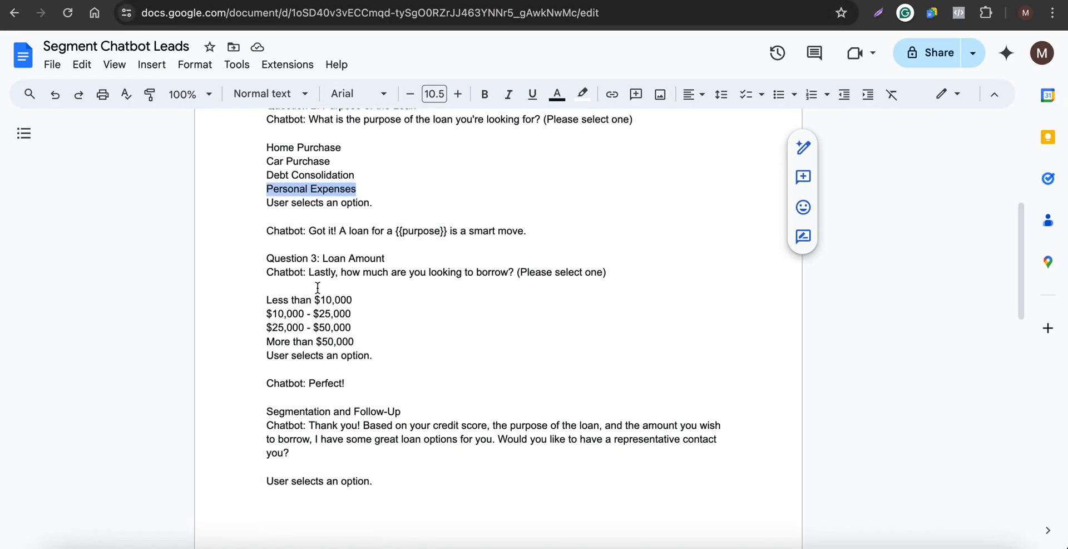
left_click_drag(310, 272, 612, 272)
key("ctrl+c")
left_click(590, 1)
left_click(186, 366)
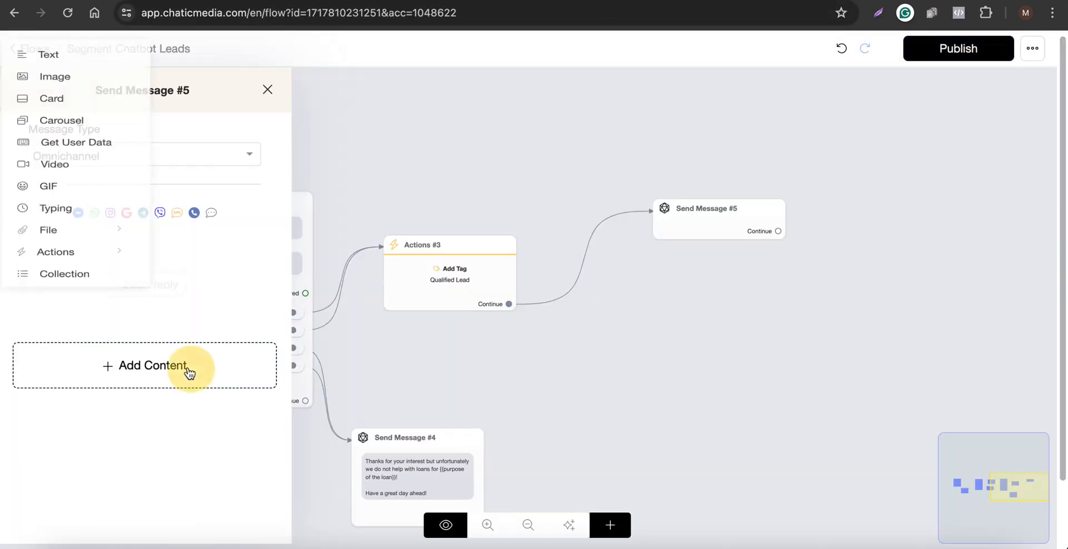
left_click(101, 167)
left_click(151, 255)
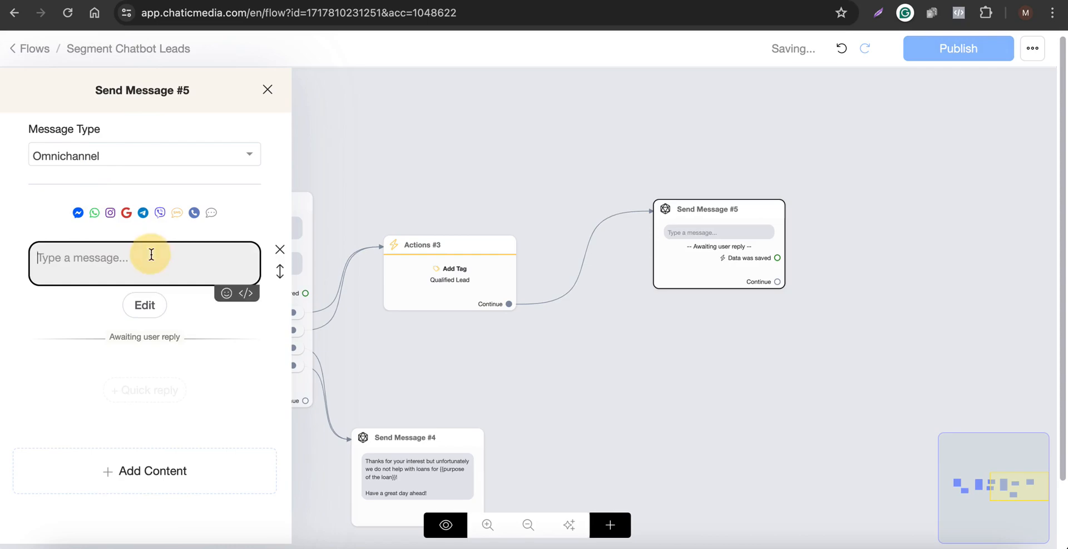
key("ctrl+v")
Set the reply type to Multiple choice and save the response to a new custom field named loan amount.
left_click(143, 328)
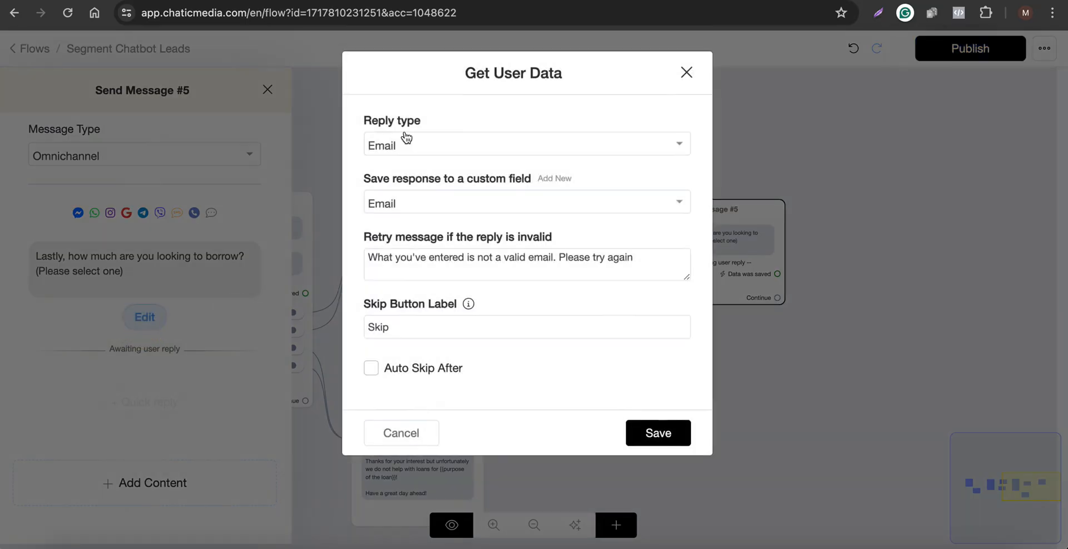
left_click(436, 149)
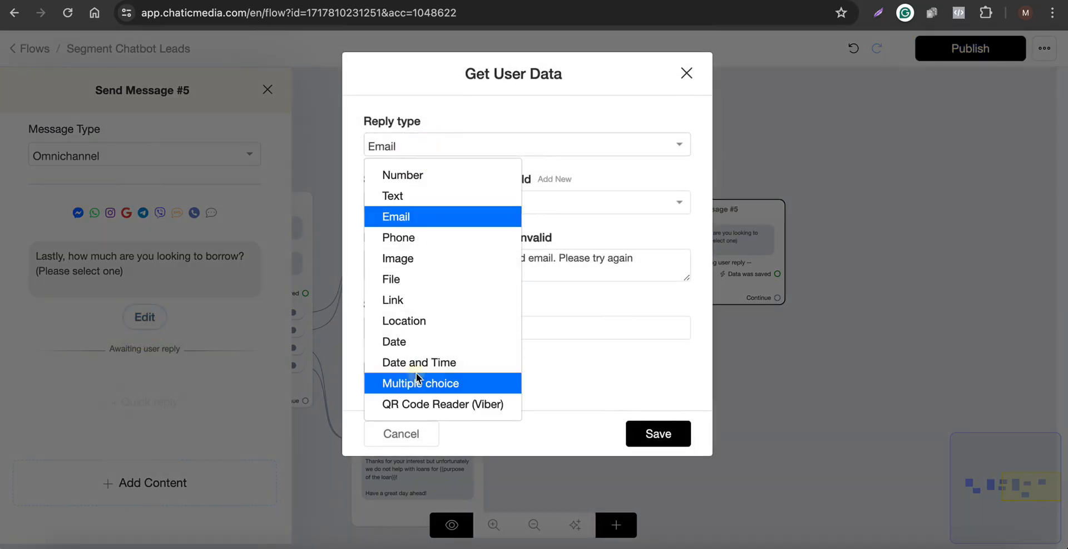
left_click(417, 380)
left_click(433, 203)
left_click(548, 180)
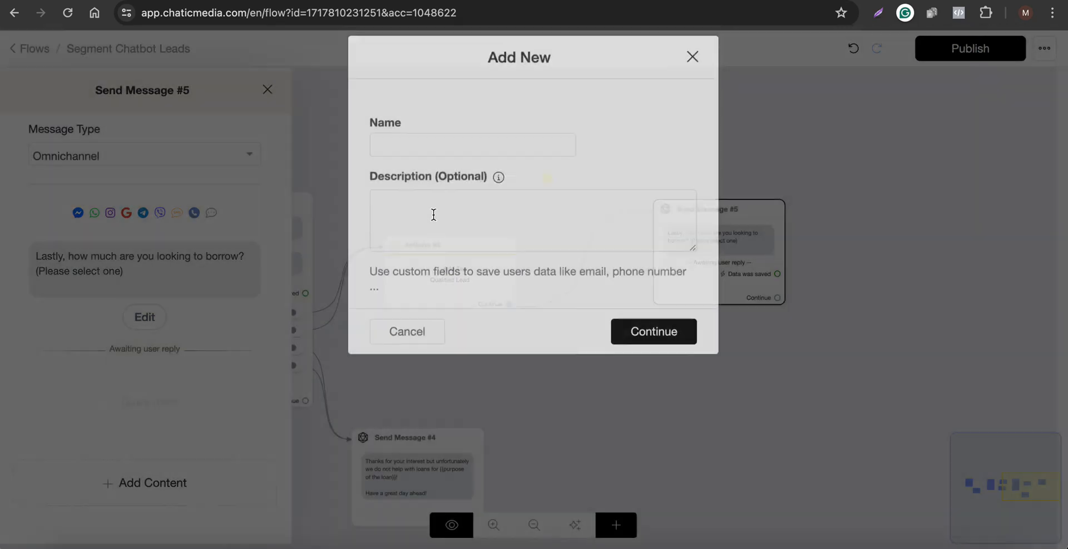
left_click(439, 163)
type("loan amount")
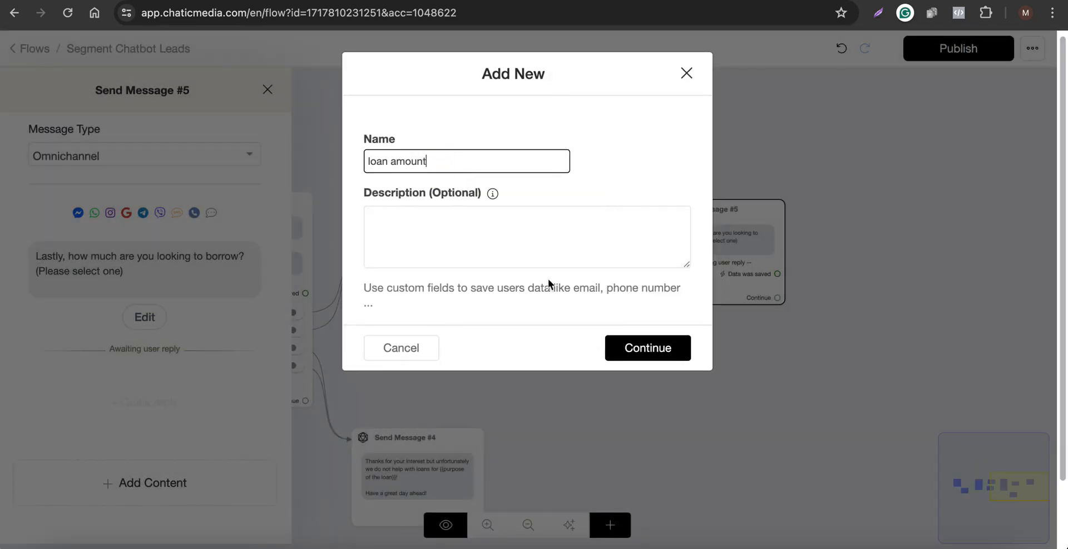
left_click(661, 356)
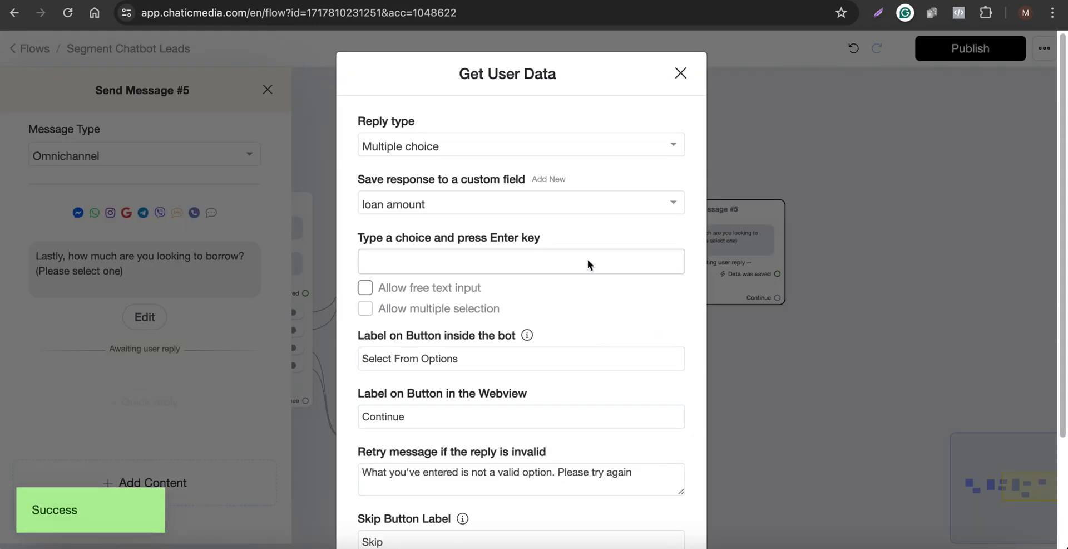
Add the choices $10,000 - $25,000, $25,000 - $50,000 and $50,000+, copying them from the script.
left_click(538, 1)
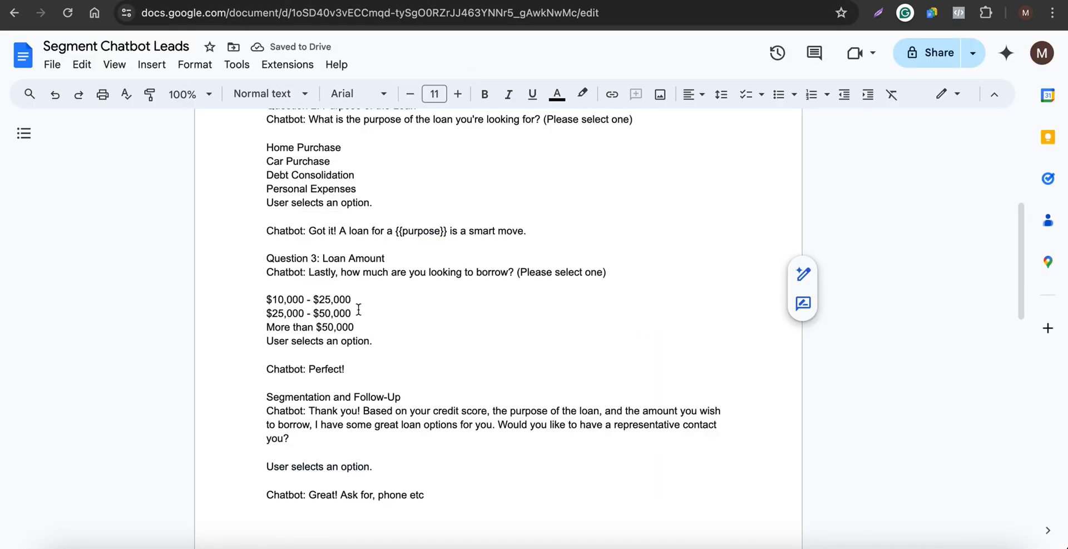
left_click_drag(356, 313, 239, 314)
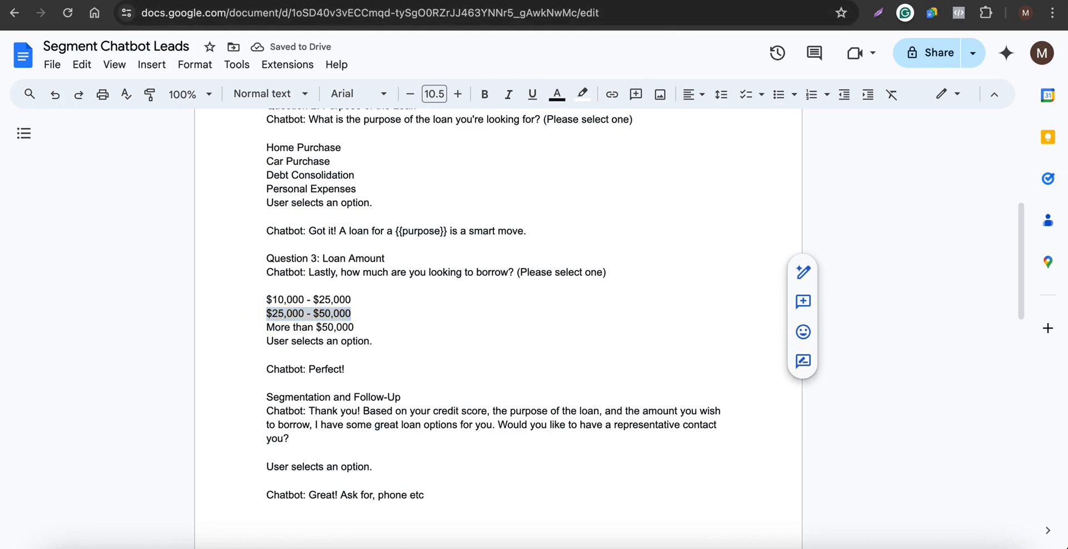
left_click(676, 1)
left_click(511, 269)
type("$25,000 - $50,000")
key("Return")
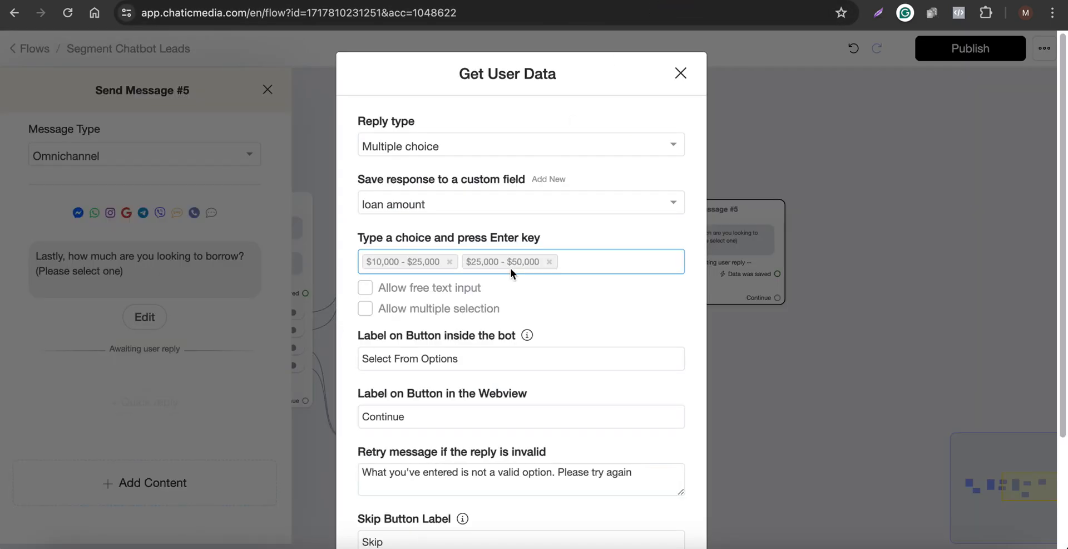
left_click(523, 3)
left_click_drag(356, 326, 251, 327)
key("super+c")
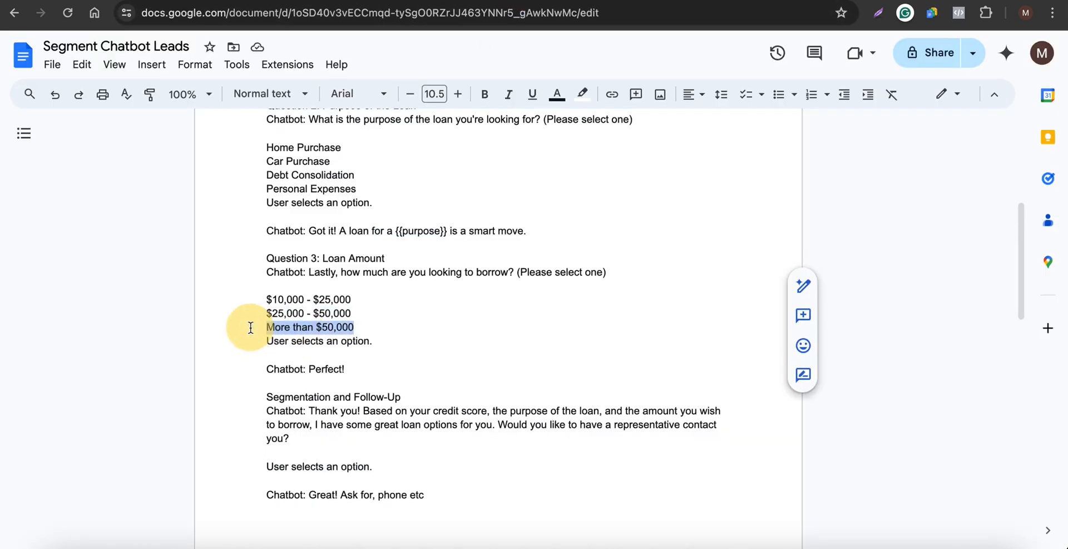
left_click(652, 7)
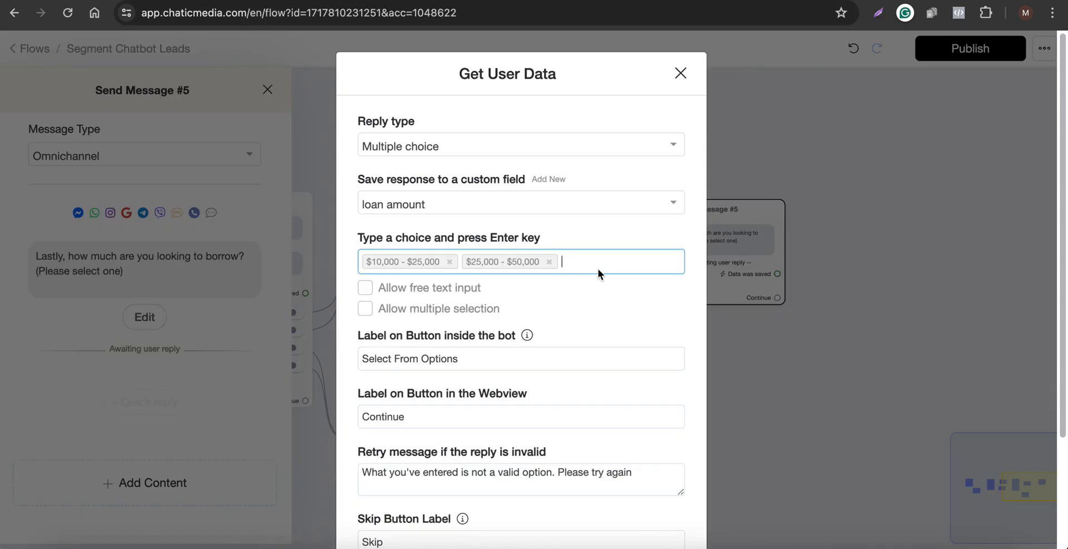
key("super+v")
type("+")
key("BackSpace")
key("BackSpace")
key("BackSpace")
key("BackSpace")
key("BackSpace")
key("BackSpace")
key("BackSpace")
key("BackSpace")
Clear the Skip Button Label and save the user data settings.
key("BackSpace")
key("BackSpace")
key("Return")
scroll(435, 376, "down", 3)
double_click(405, 399)
key("BackSpace")
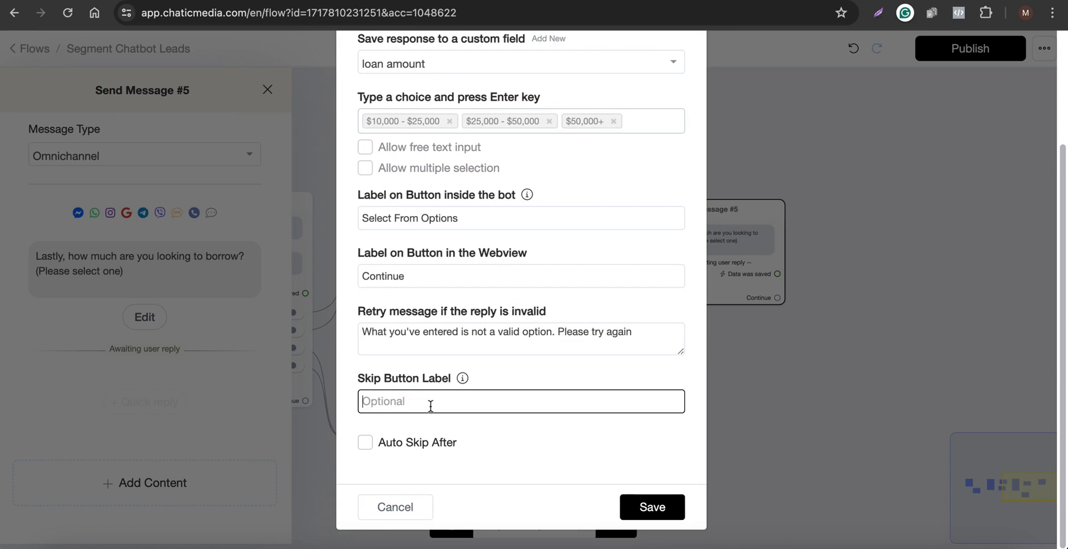
left_click(656, 508)
left_click(730, 444)
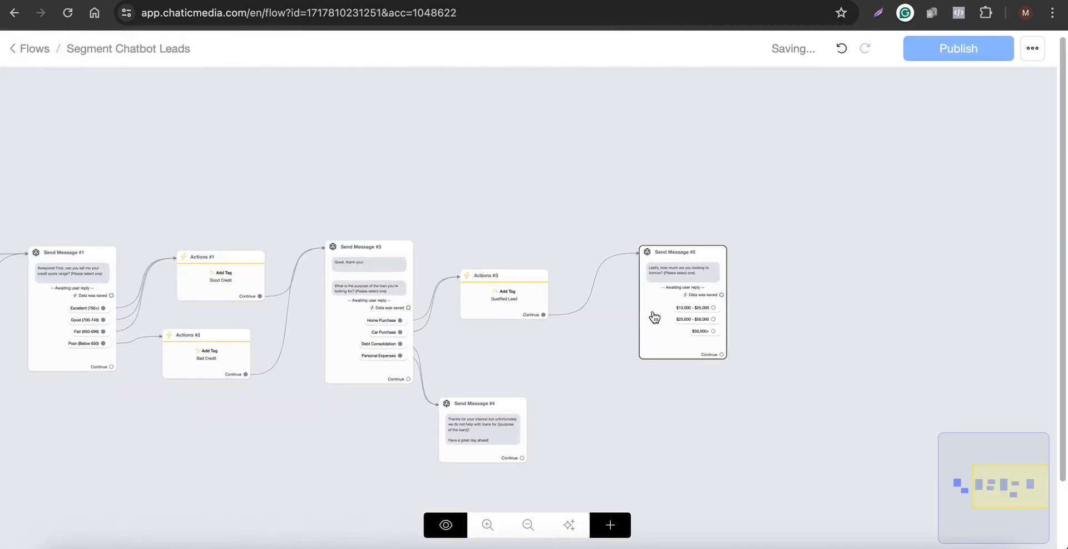
Copy the script's segmentation follow-up message offering loan options and a representative contact.
left_click(666, 310)
left_click_drag(667, 311, 633, 309)
scroll(686, 298, "up", 4)
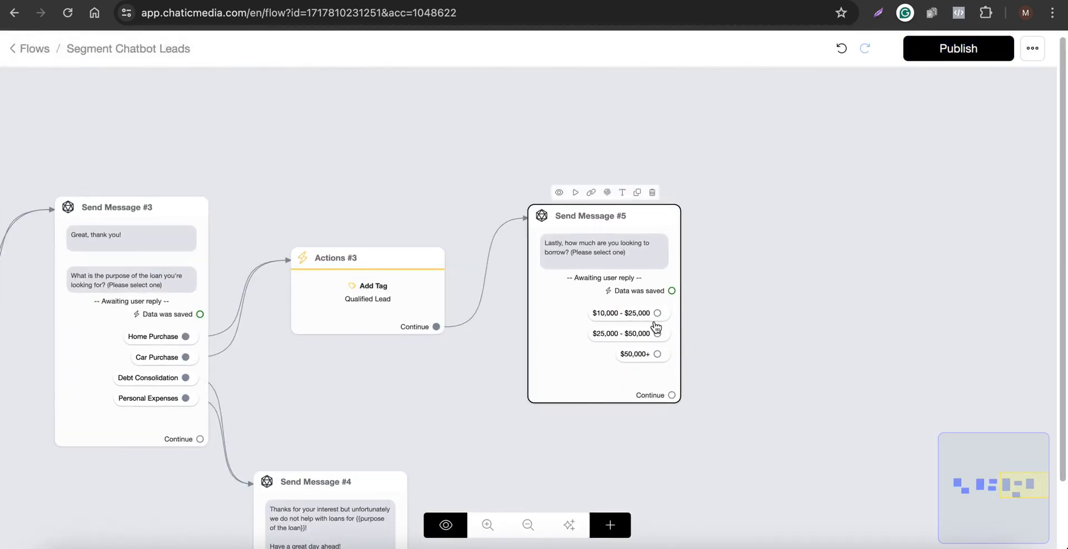
scroll(634, 319, "down", 4)
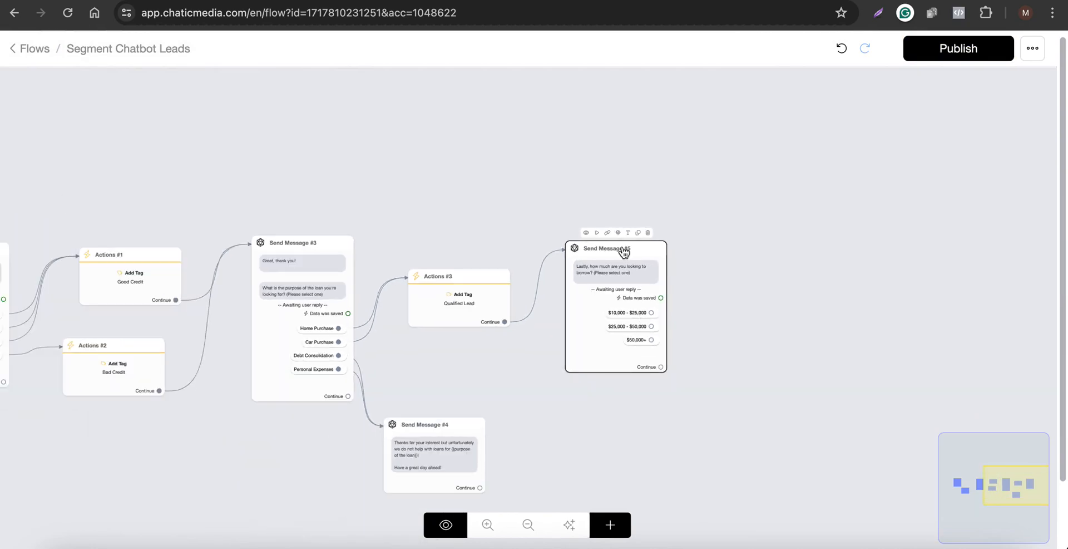
left_click(512, 1)
scroll(405, 244, "down", 3)
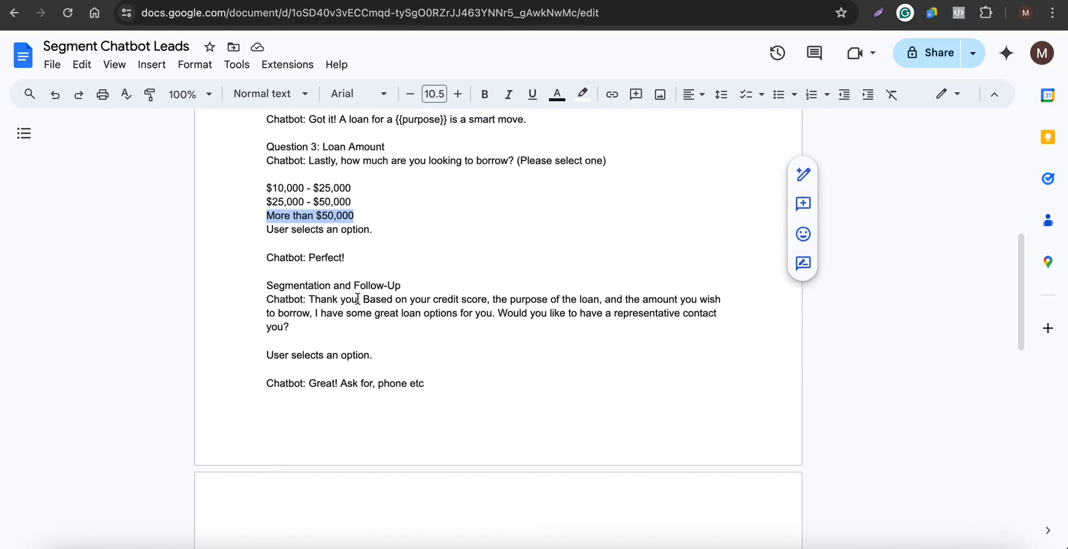
left_click_drag(310, 299, 487, 323)
left_click(682, 1)
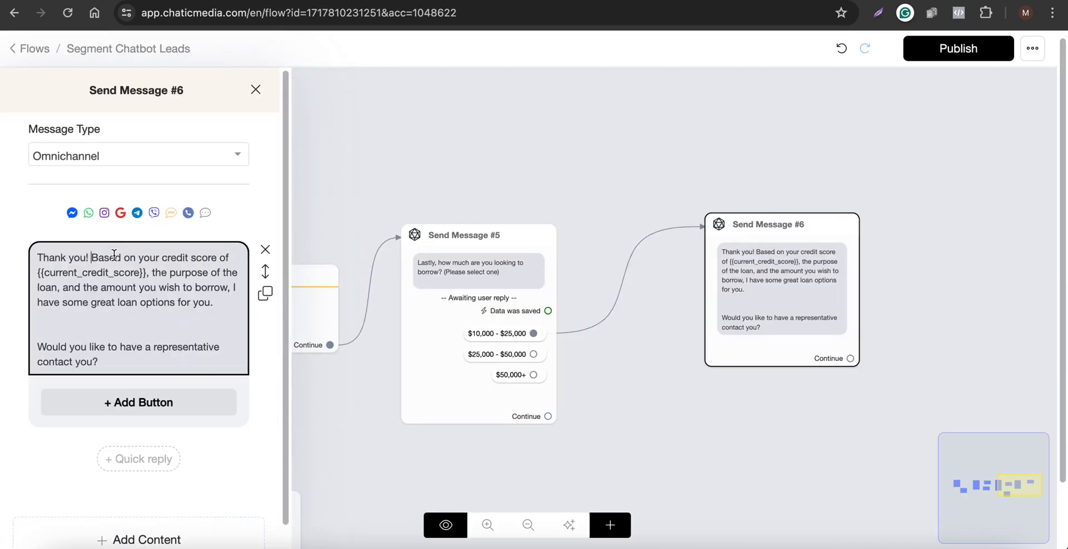
Insert a 'Credit Score:' line after 'Thank you!' showing the current_credit_score field.
left_click(92, 256)
key("Return")
key("Return")
key("Return")
key("Return")
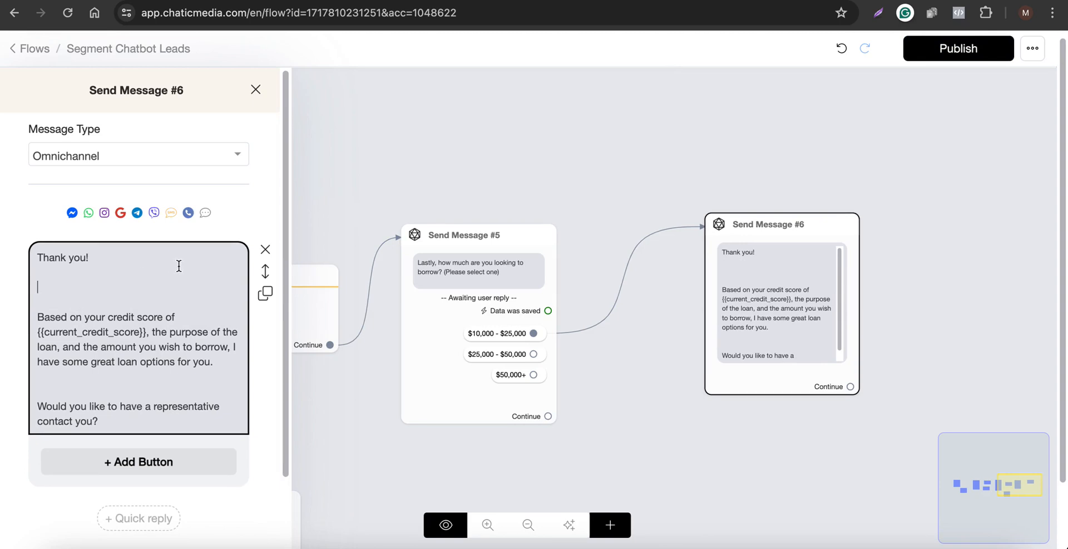
type("Credit Sc")
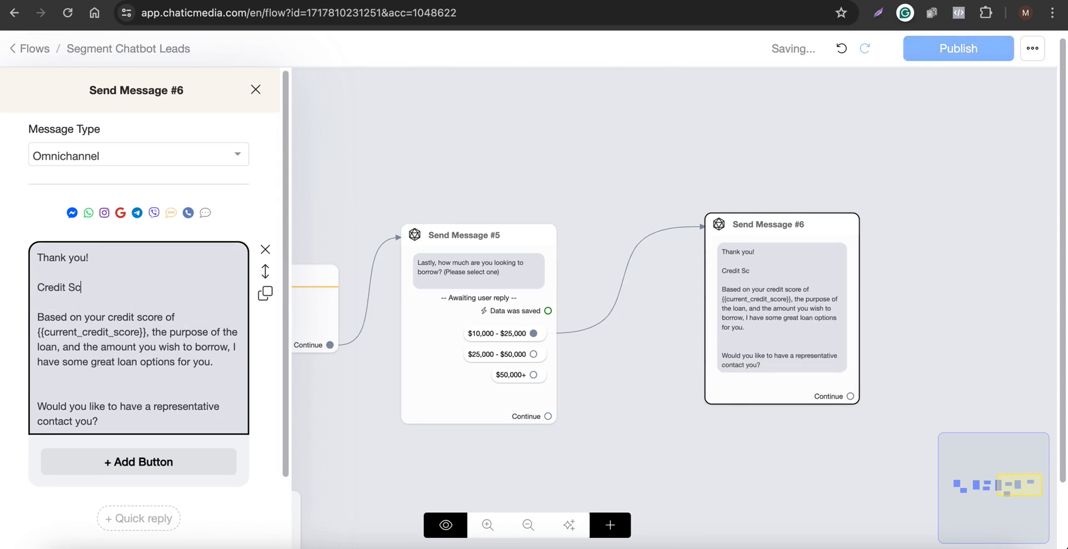
type("ore: {cre")
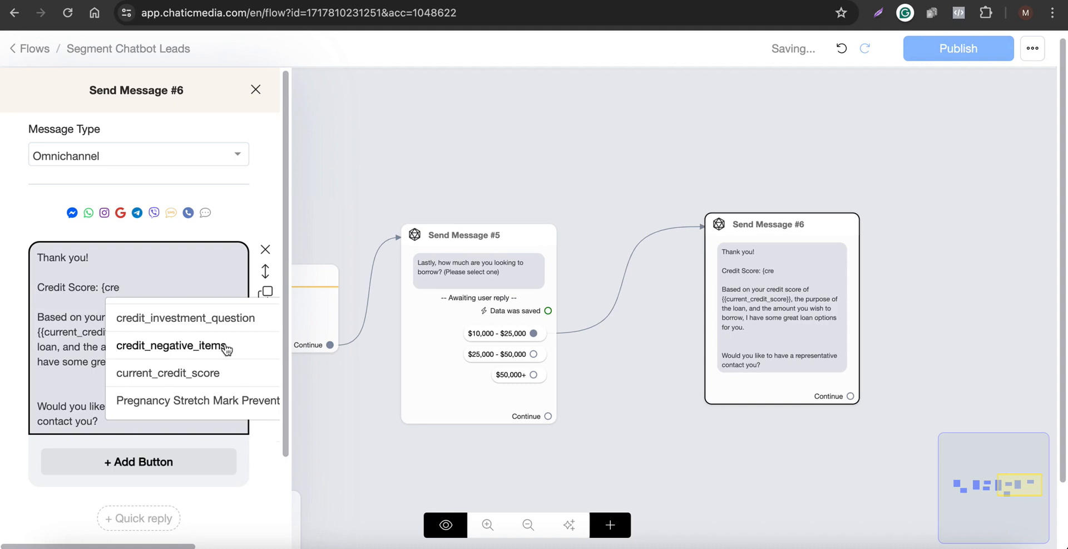
left_click(215, 374)
key("Return")
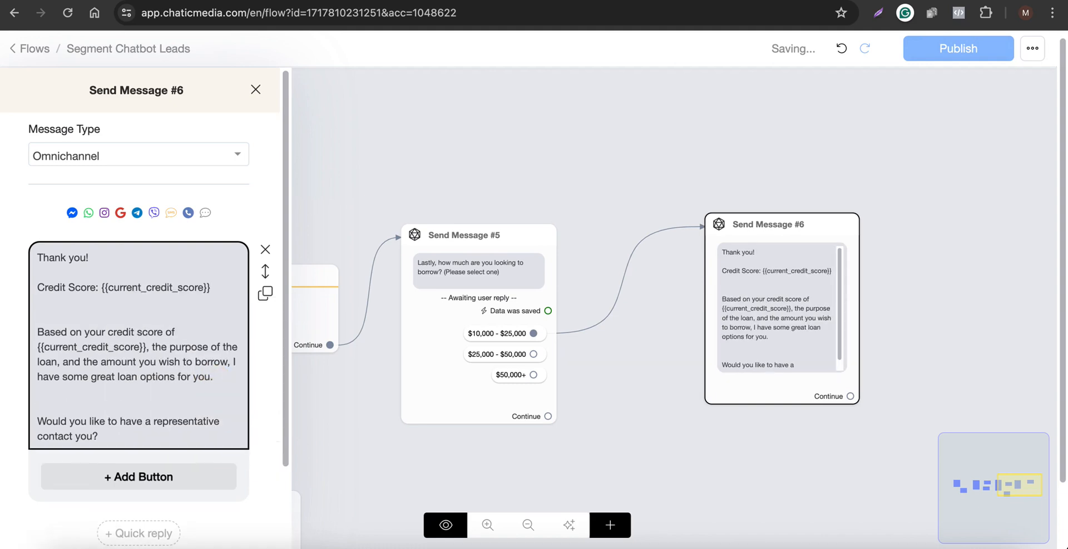
Add a 'Purpose:' line below it inserting the 'purpose of the loan' field.
type("Purpose: {")
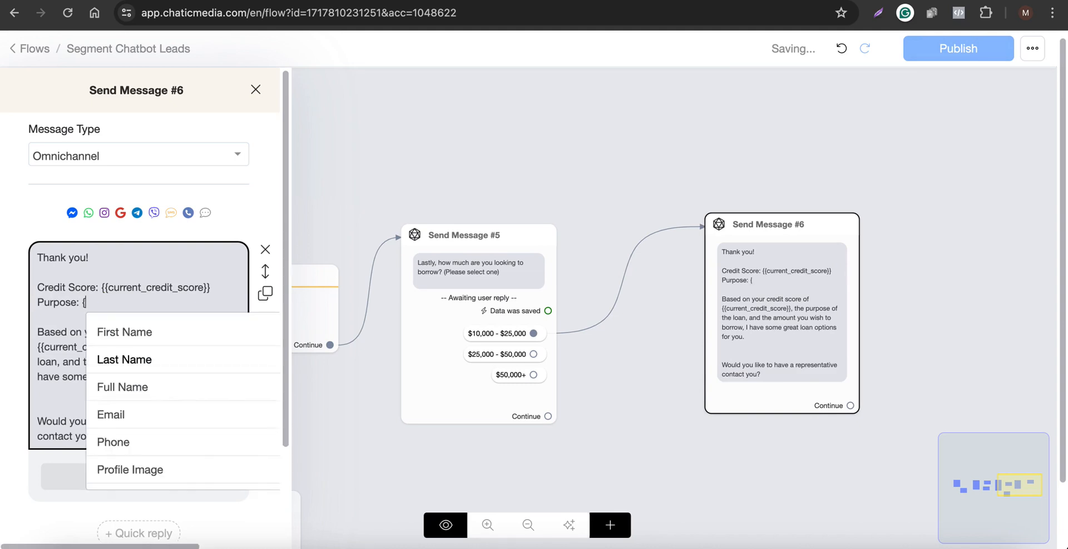
type("{pur")
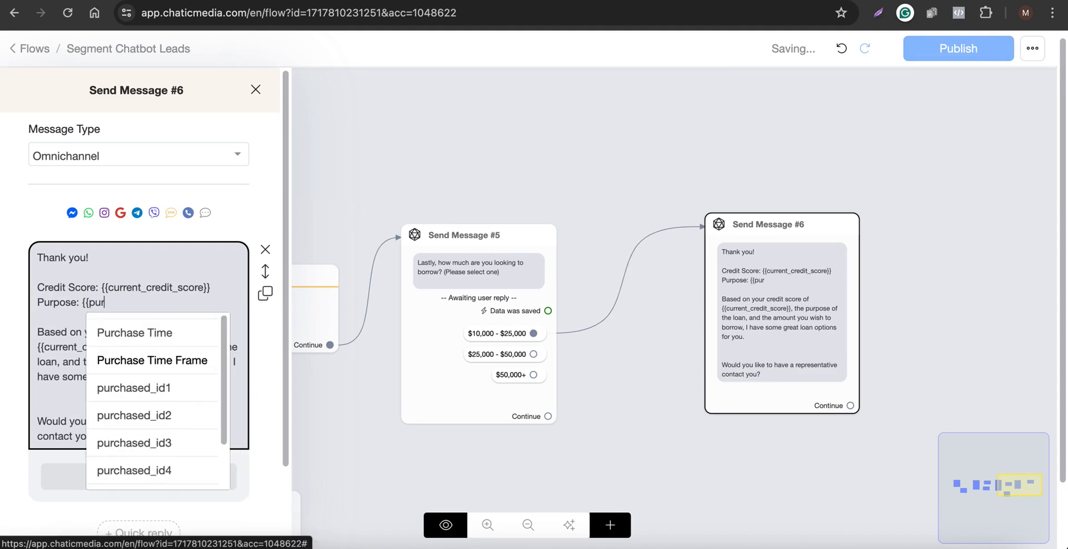
scroll(111, 424, "down", 2)
scroll(143, 352, "up", 2)
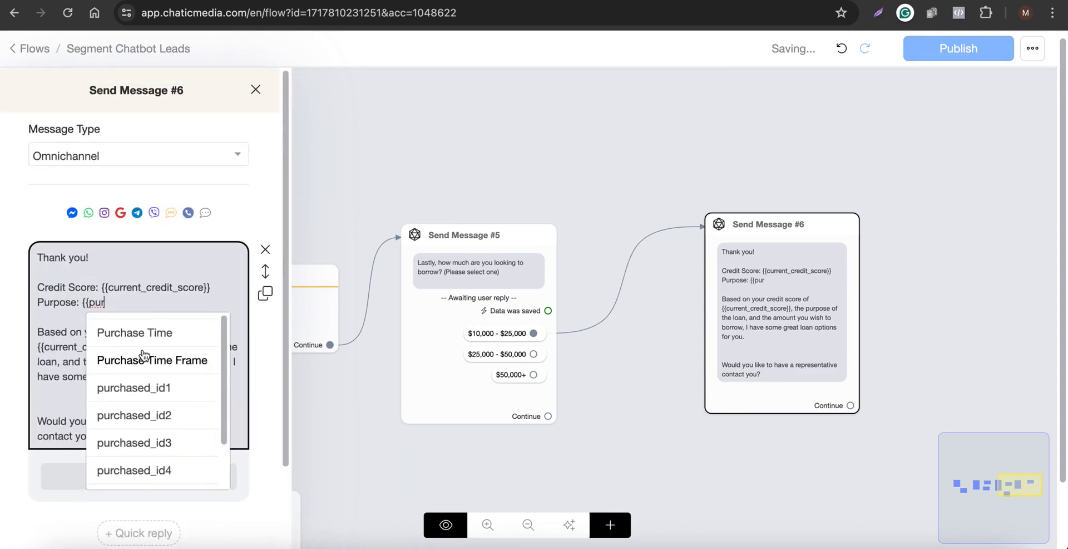
type("po")
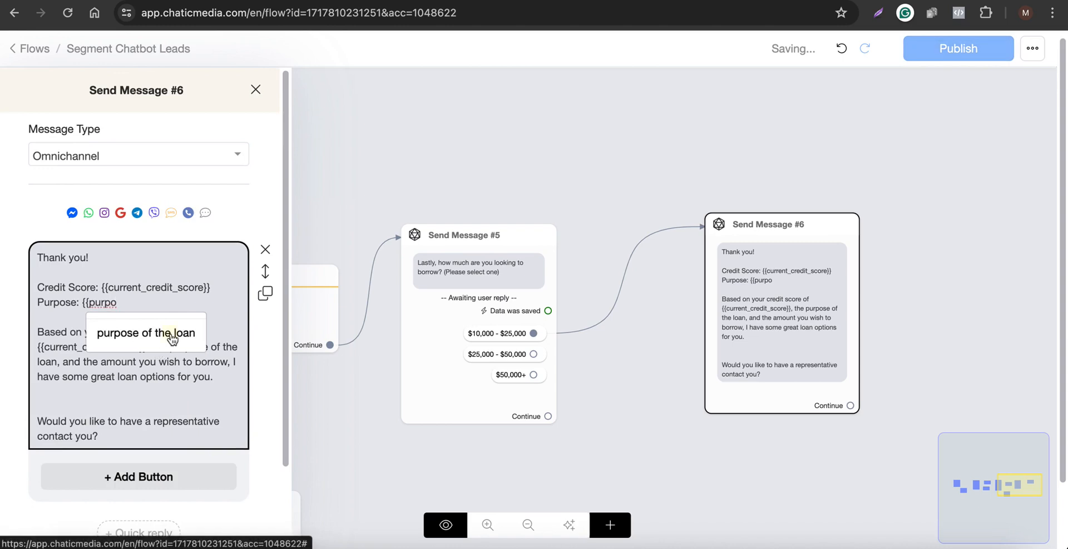
left_click(157, 350)
Add a 'Loan Amount:' line inserting the 'loan amount' field.
type("Amou")
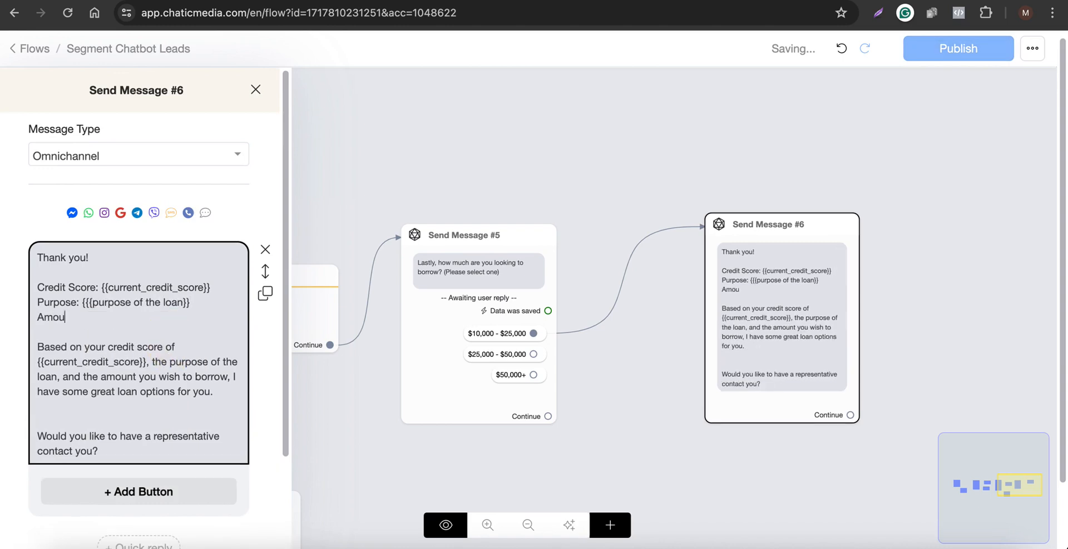
type("nt: {lao")
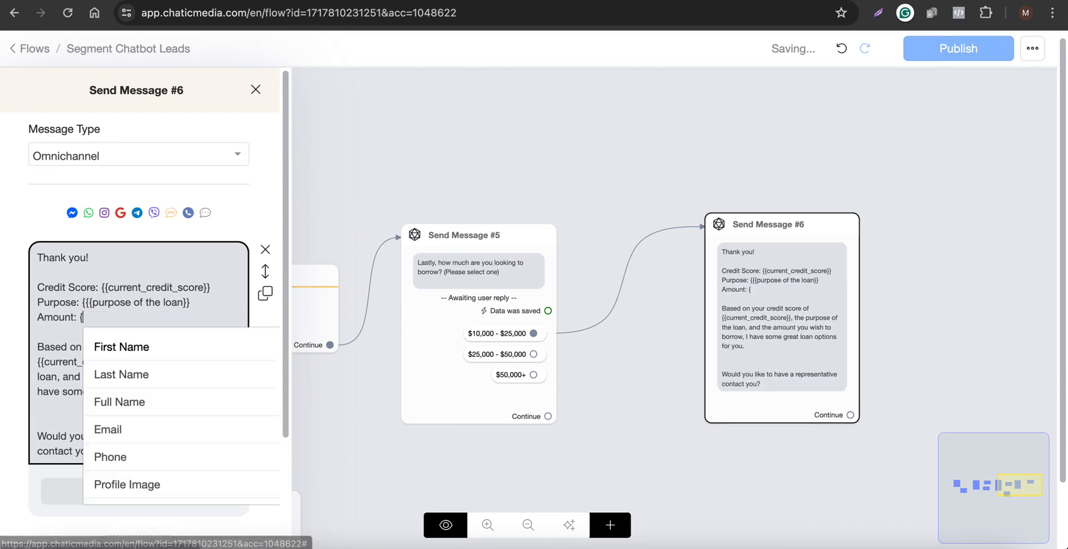
key("BackSpace")
key("BackSpace")
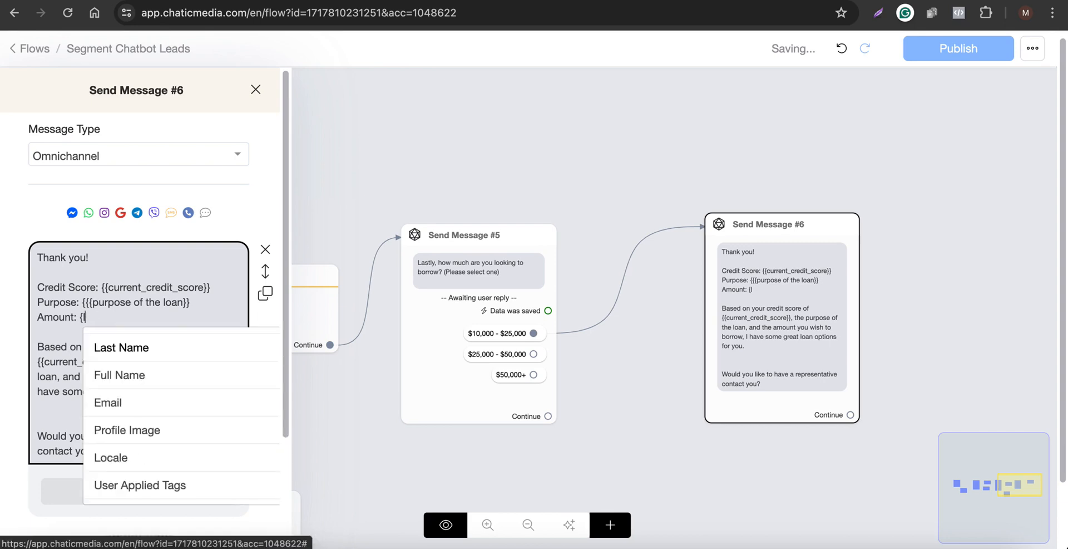
type("oa")
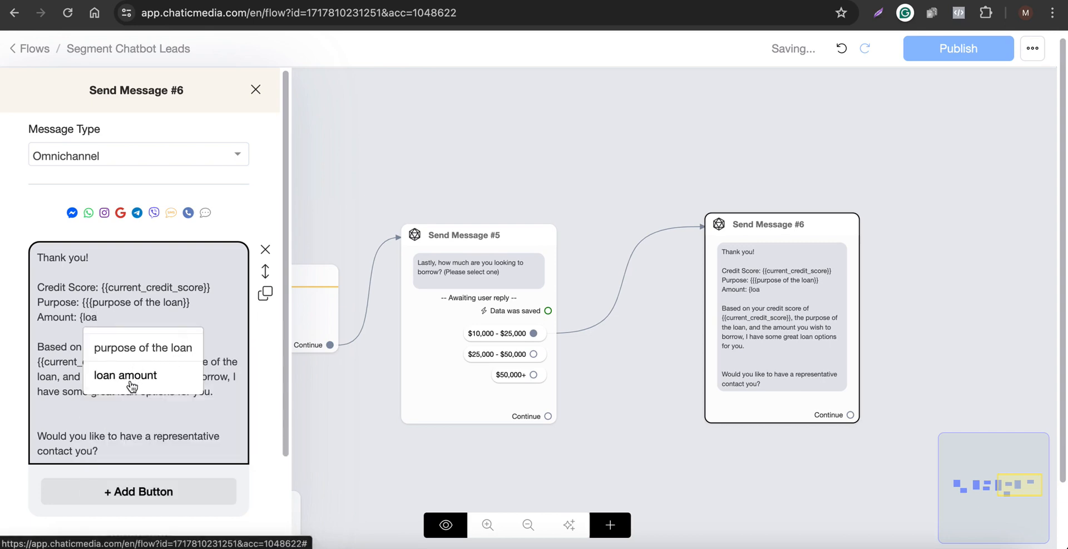
left_click(132, 375)
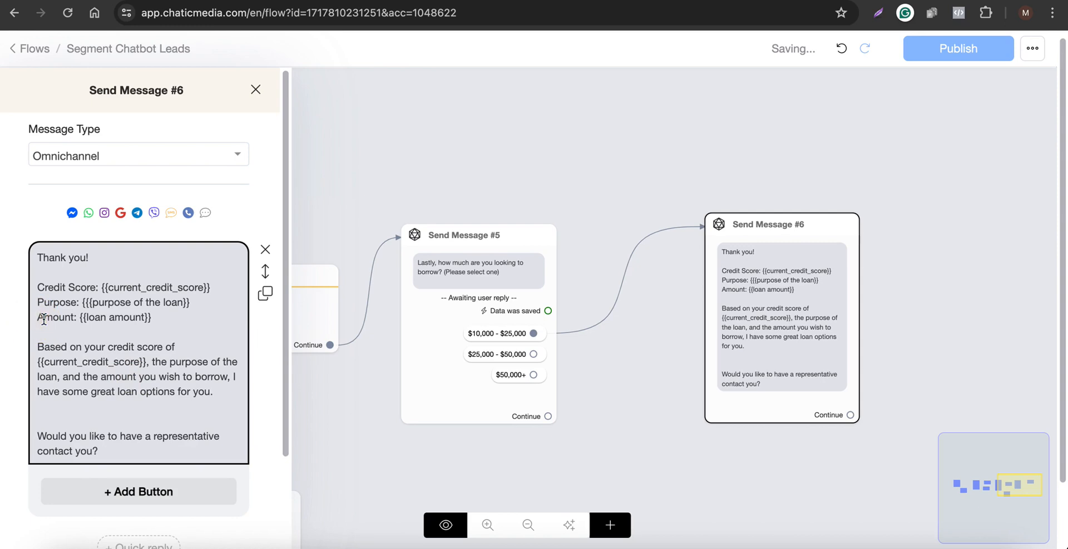
type("Loan")
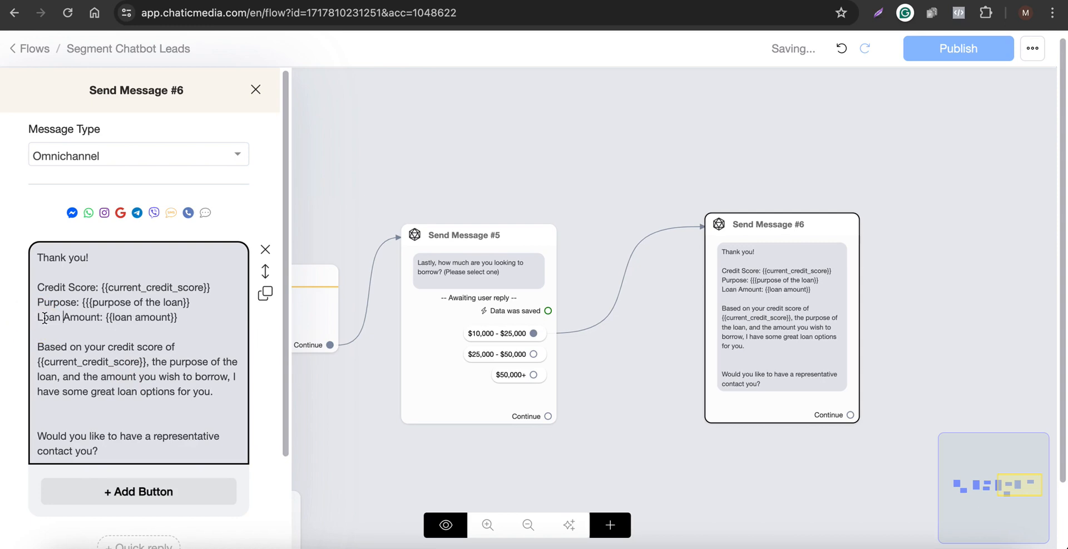
Remove the current_credit_score variable from the 'Based on your credit score' sentence.
scroll(86, 341, "down", 1)
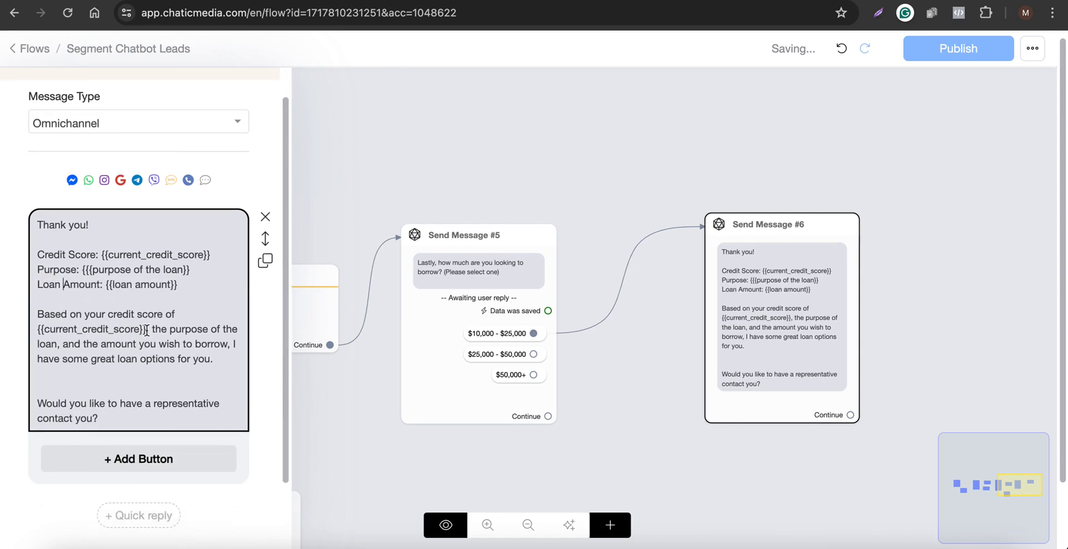
left_click_drag(147, 329, 11, 328)
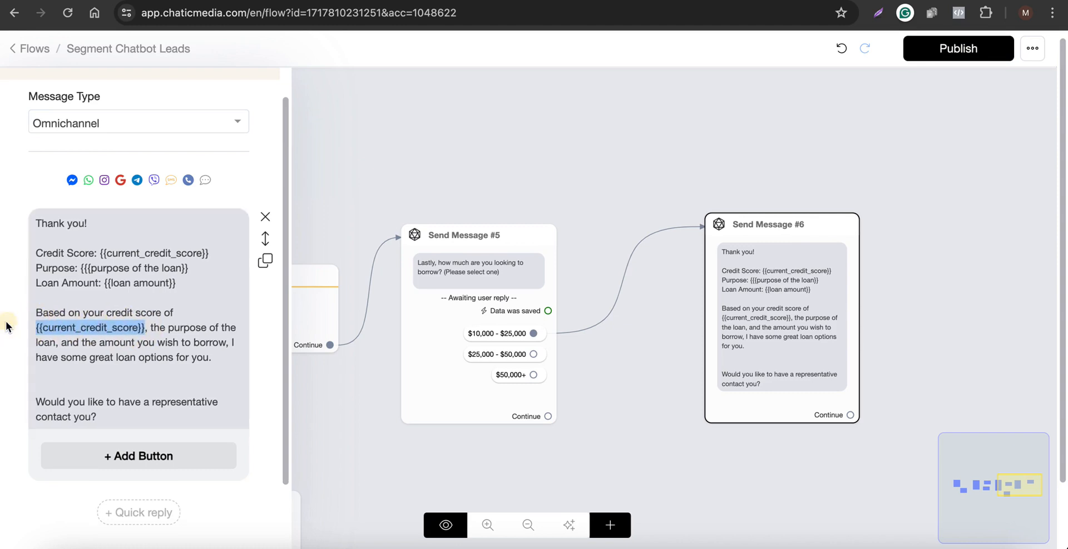
key("BackSpace")
key("BackSpace")
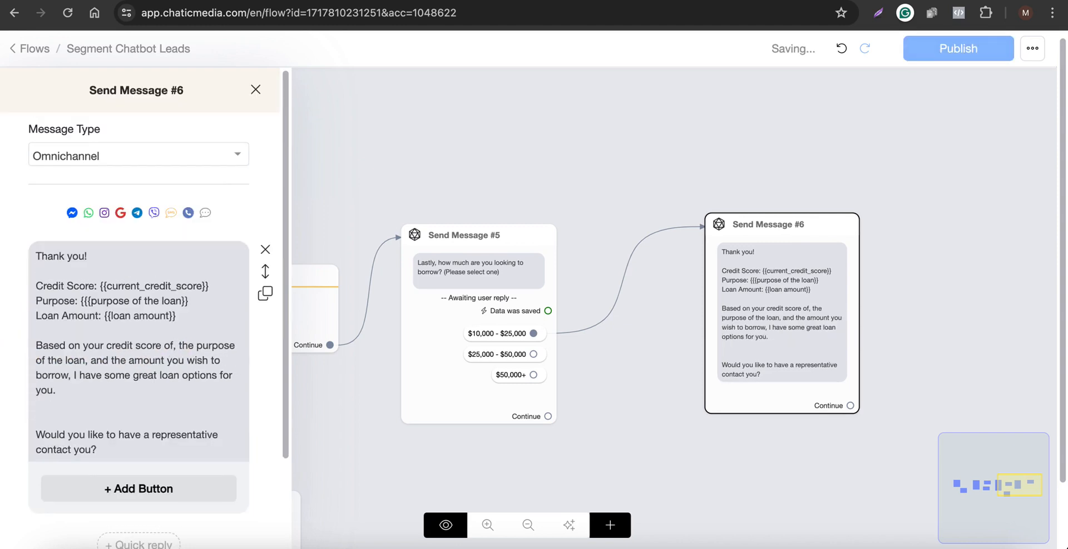
key("BackSpace")
key("BackSpace")
key("BackSpace")
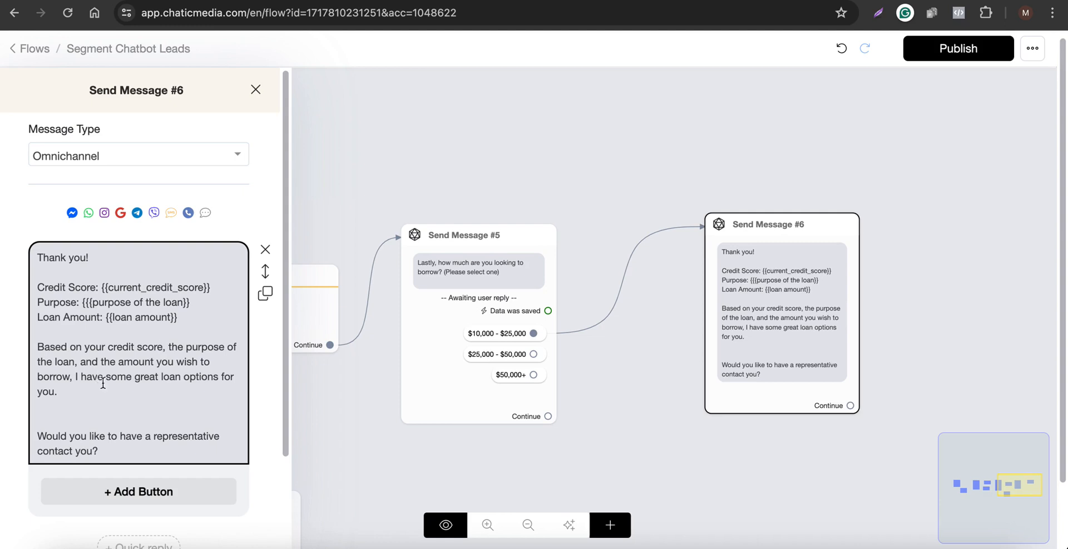
Remove the representative-contact question from the end of the first text block.
scroll(103, 383, "down", 2)
left_click_drag(122, 380, 2, 353)
key("ctrl+c")
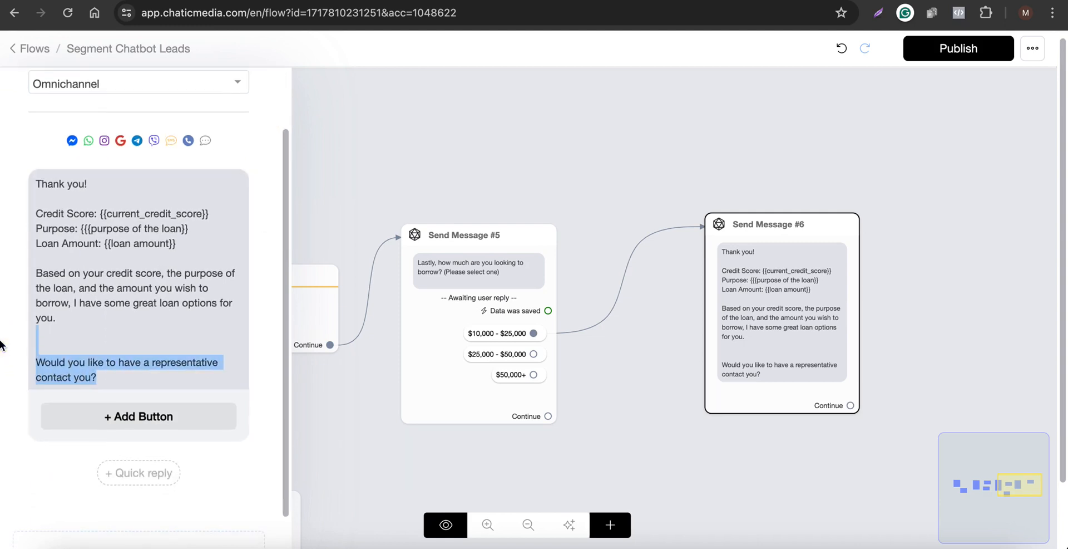
key("BackSpace")
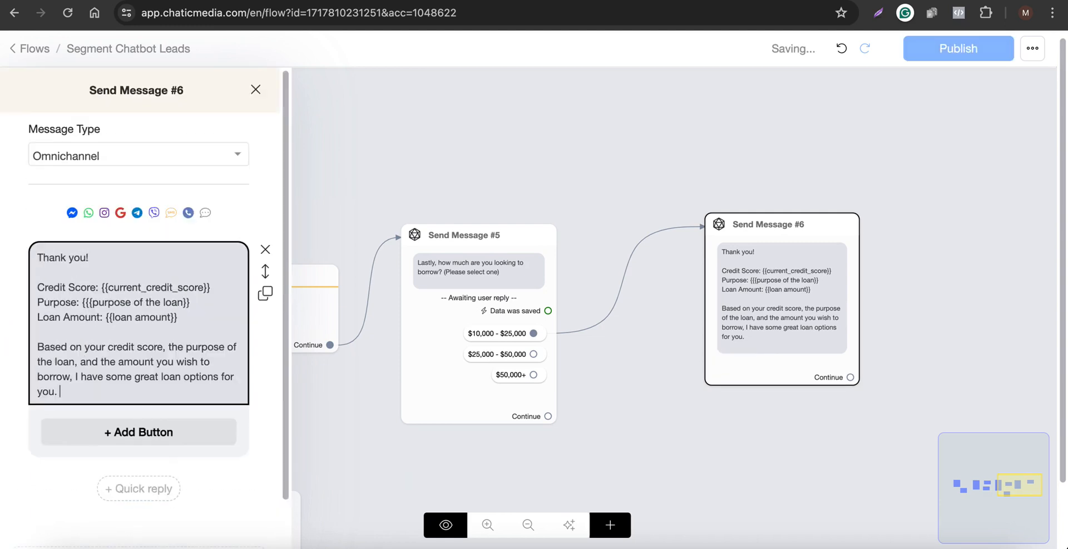
Add a Typing element of 2 seconds after the text block.
left_click(72, 508)
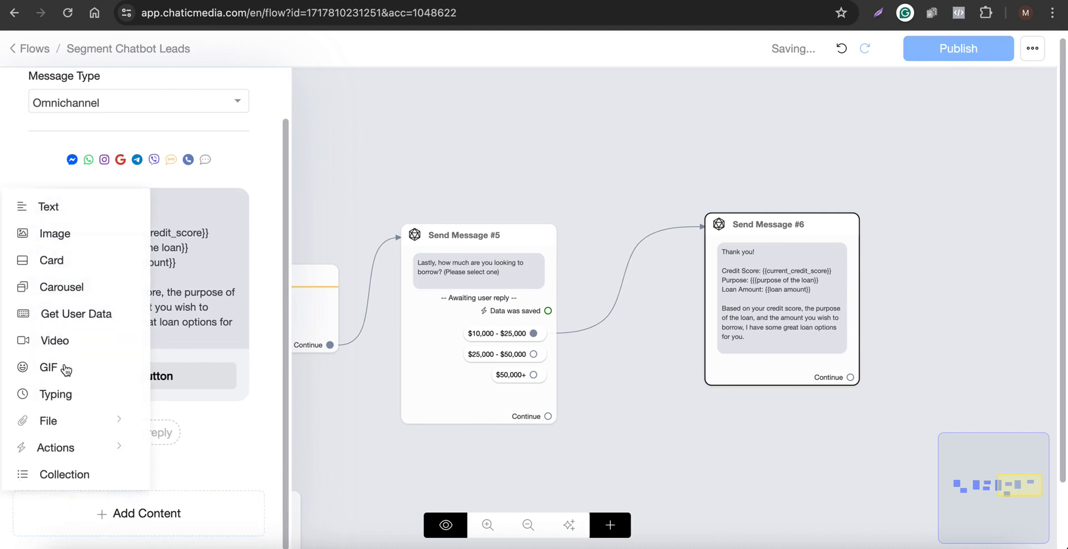
left_click(64, 395)
scroll(102, 508, "down", 2)
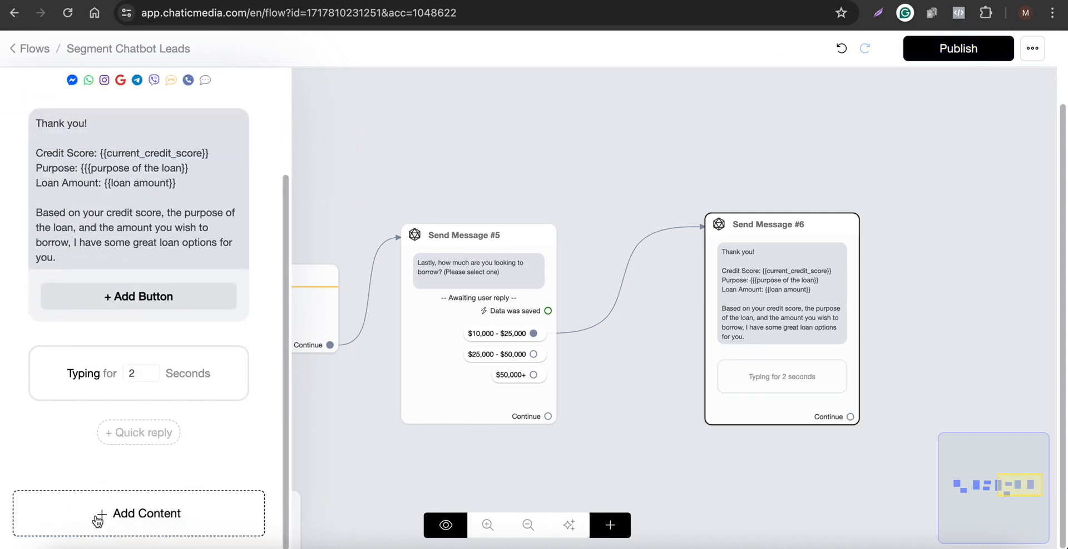
Add a new text block containing 'Would you like to have a representative contact you?' and trim blank lines.
left_click(95, 513)
left_click(52, 205)
left_click(78, 443)
key("ctrl+v")
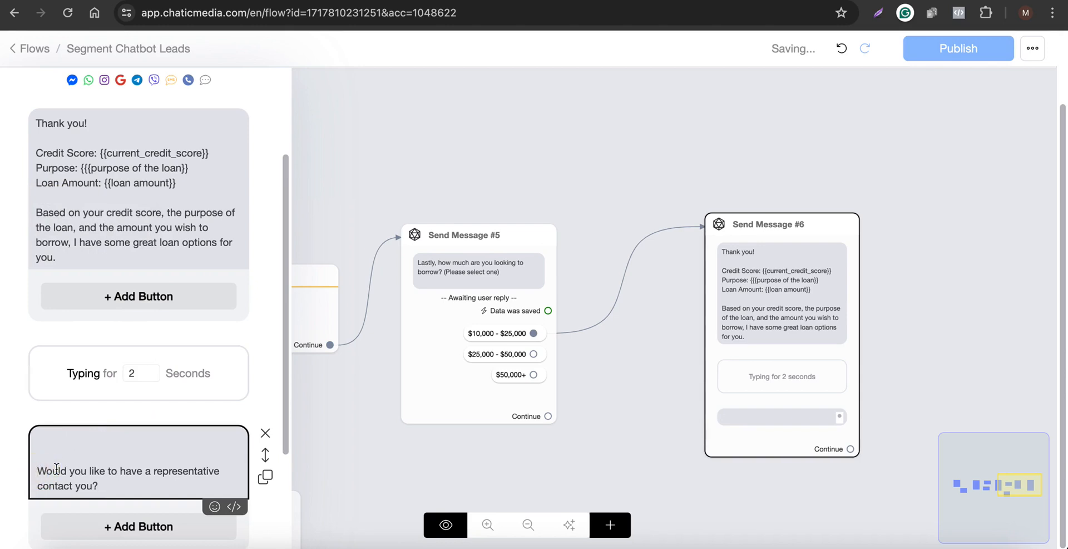
key("BackSpace")
left_click(128, 455)
key("BackSpace")
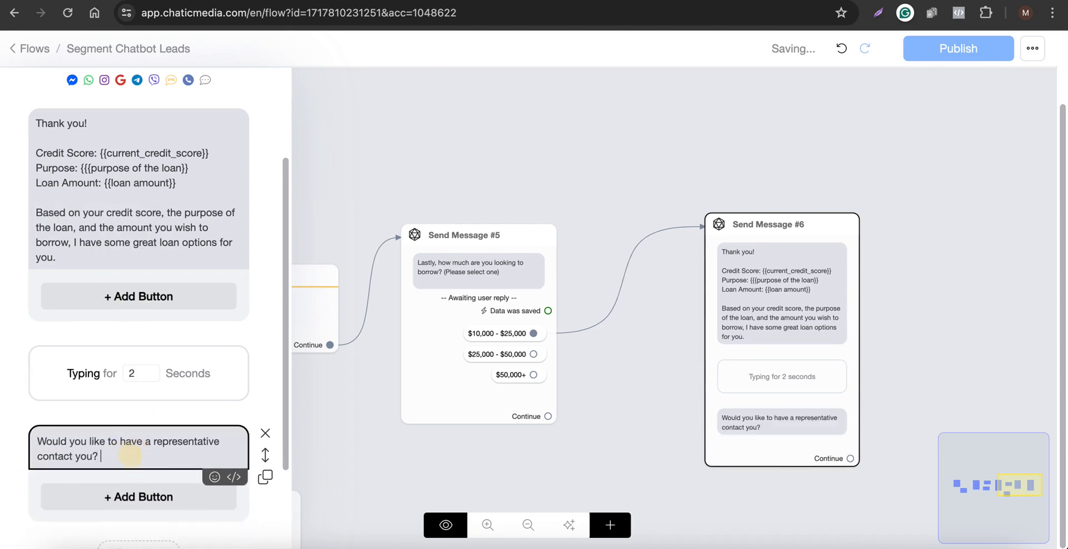
Add a quick reply labelled Yes to the question and save it.
scroll(136, 454, "down", 2)
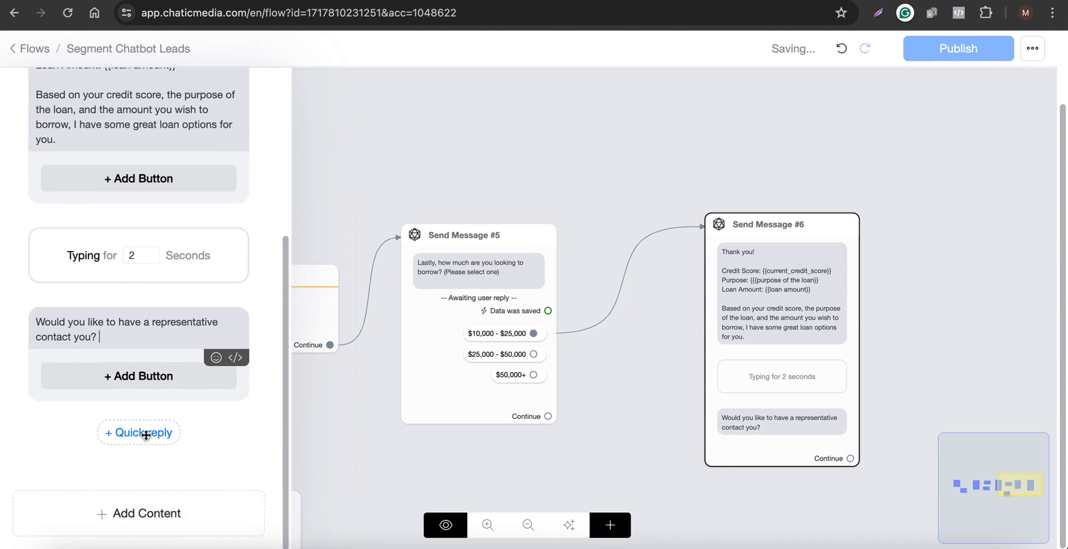
left_click(146, 435)
left_click(84, 433)
left_click_drag(409, 126, 202, 100)
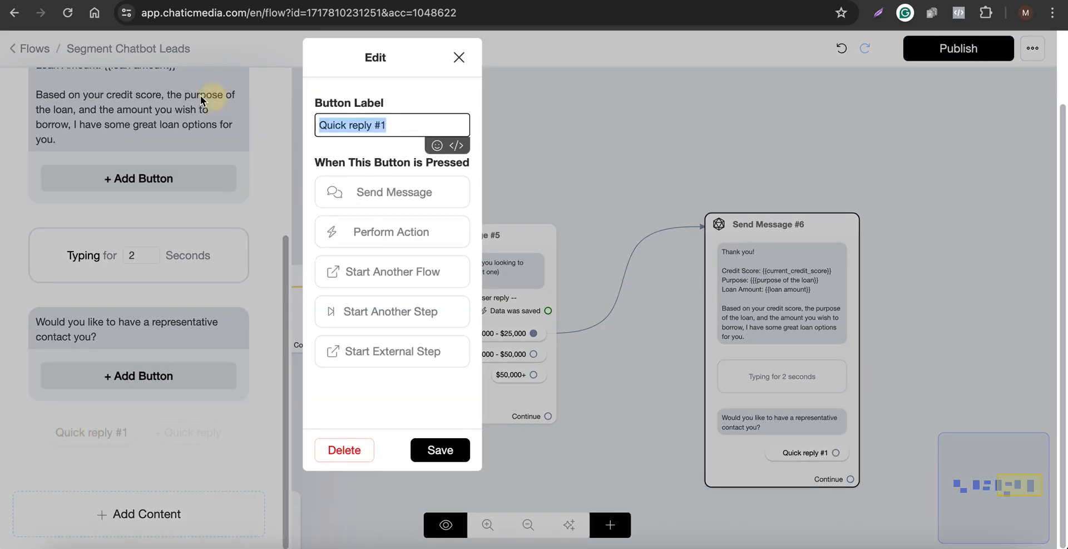
type("Yes")
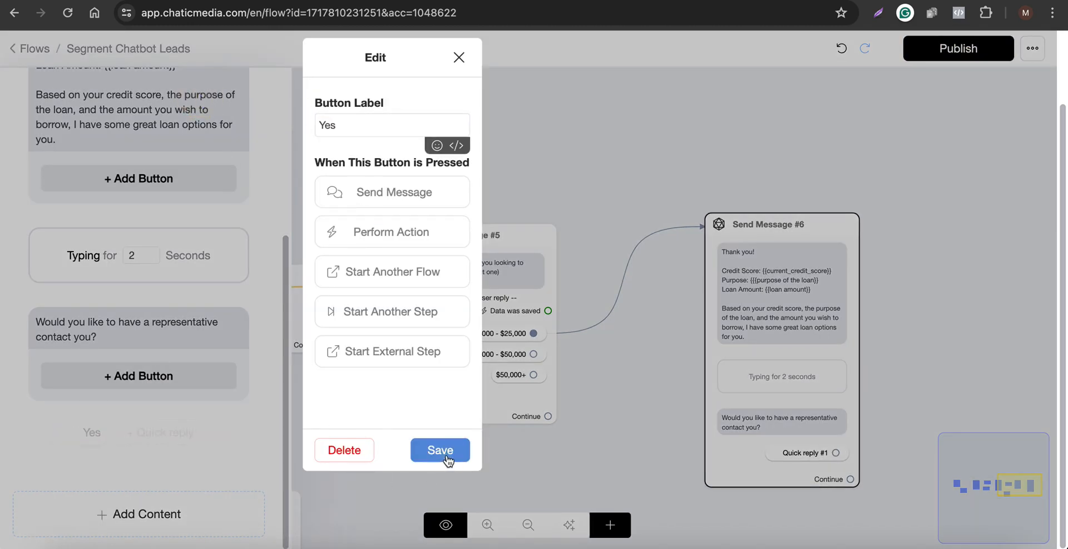
left_click(442, 449)
Add a second quick reply labelled No, save it and close the editor.
left_click(143, 432)
left_click(141, 433)
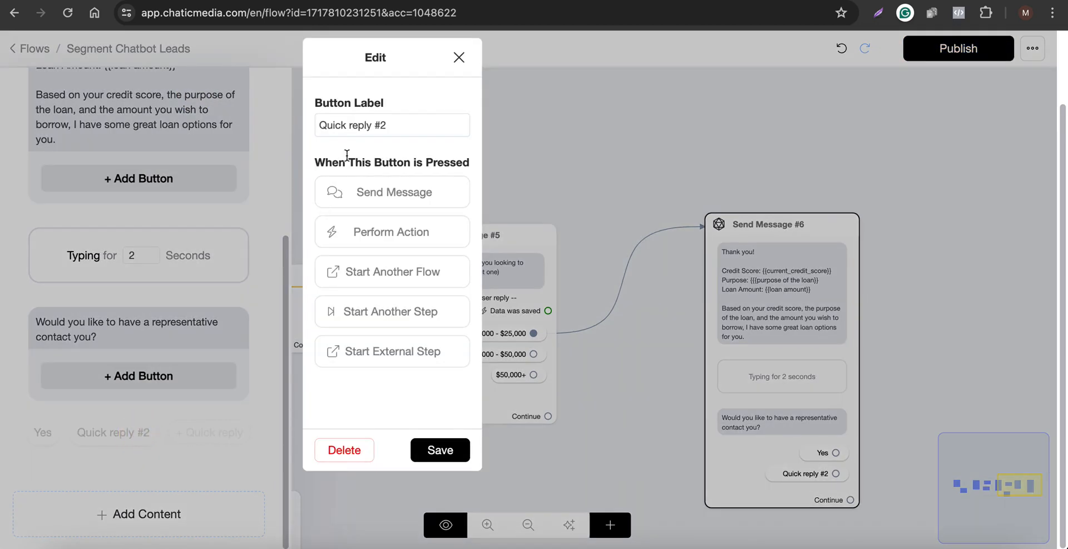
left_click_drag(405, 124, 245, 103)
type("No")
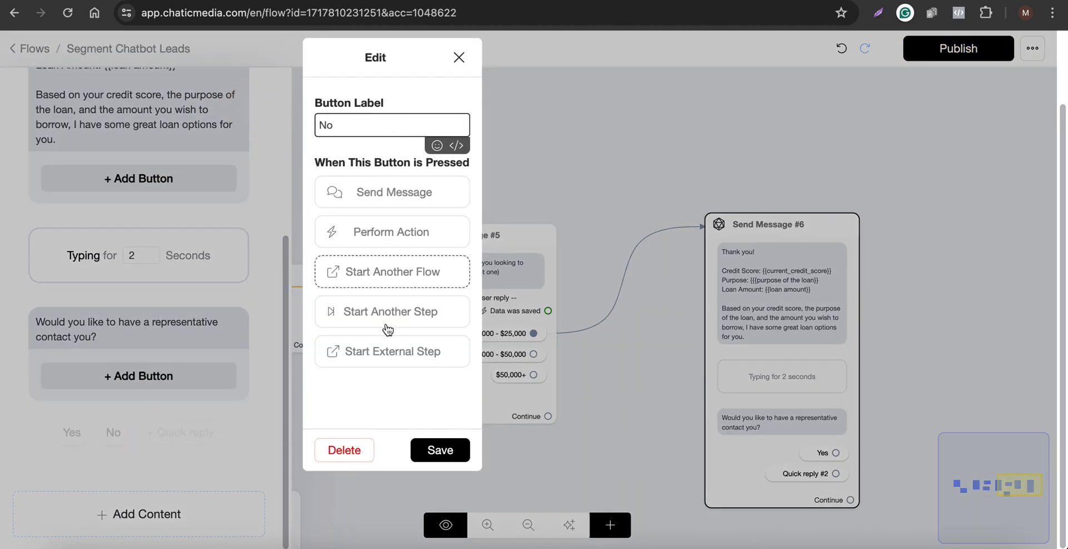
left_click(439, 450)
left_click(508, 190)
Connect the Yes reply to a new Send Message step.
scroll(232, 208, "down", 3)
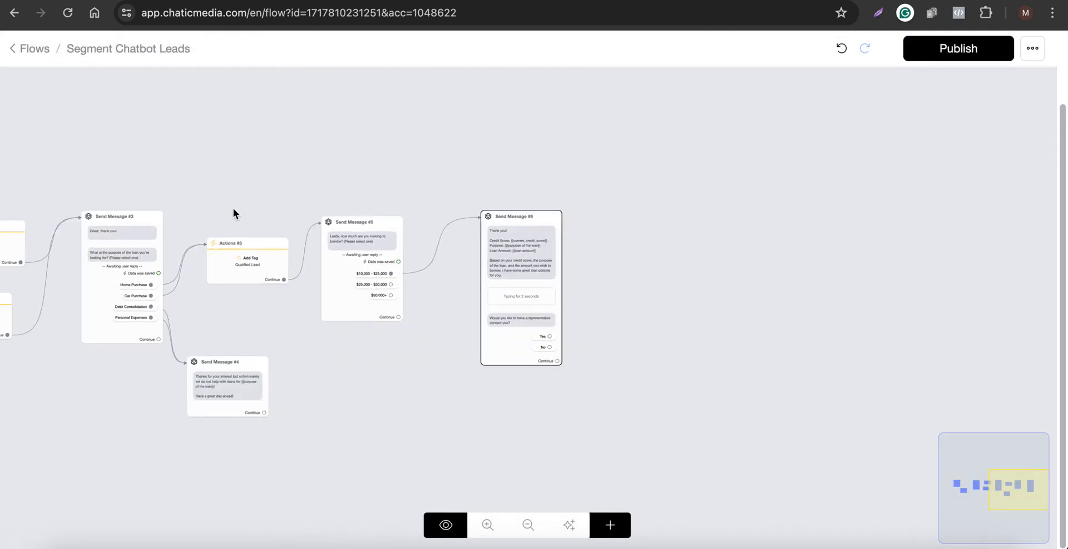
scroll(841, 240, "up", 5)
scroll(568, 269, "down", 3)
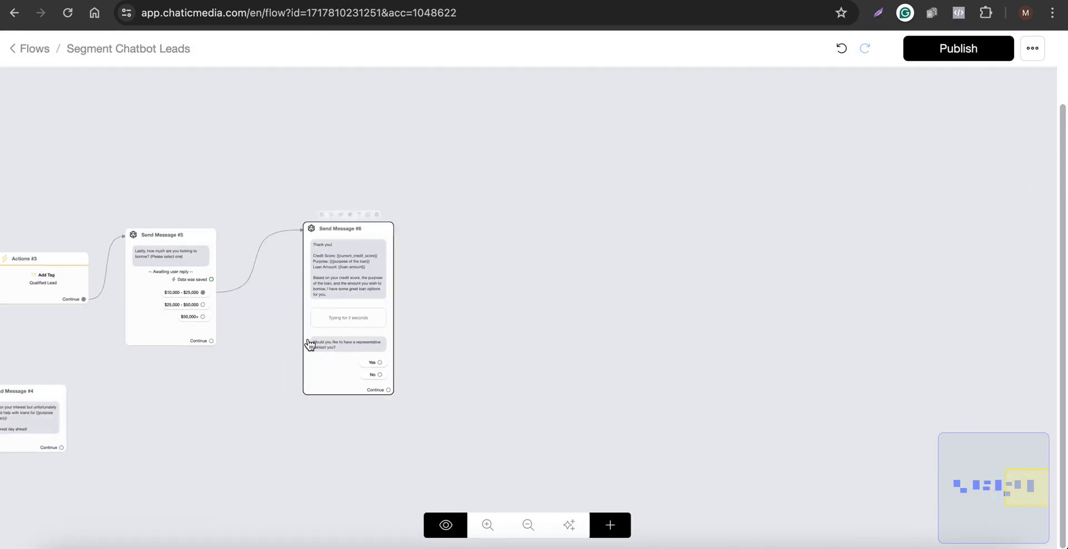
scroll(309, 344, "up", 3)
left_click_drag(412, 372, 559, 221)
left_click(619, 362)
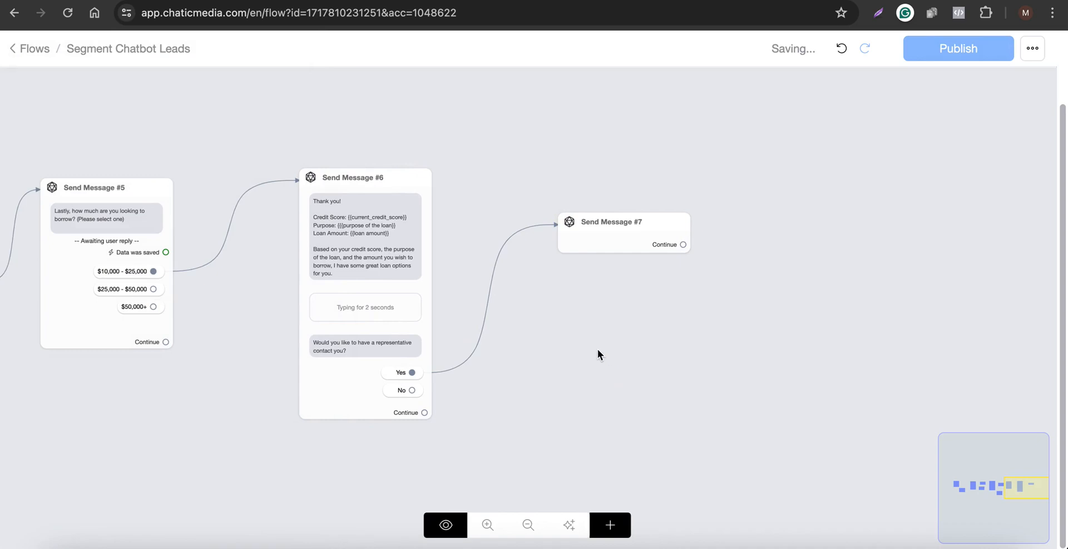
Connect the $25,000 - $50,000 and $50,000+ choices to Send Message #6 as well.
scroll(192, 295, "up", 1)
left_click_drag(192, 295, 553, 202)
scroll(326, 293, "up", 1)
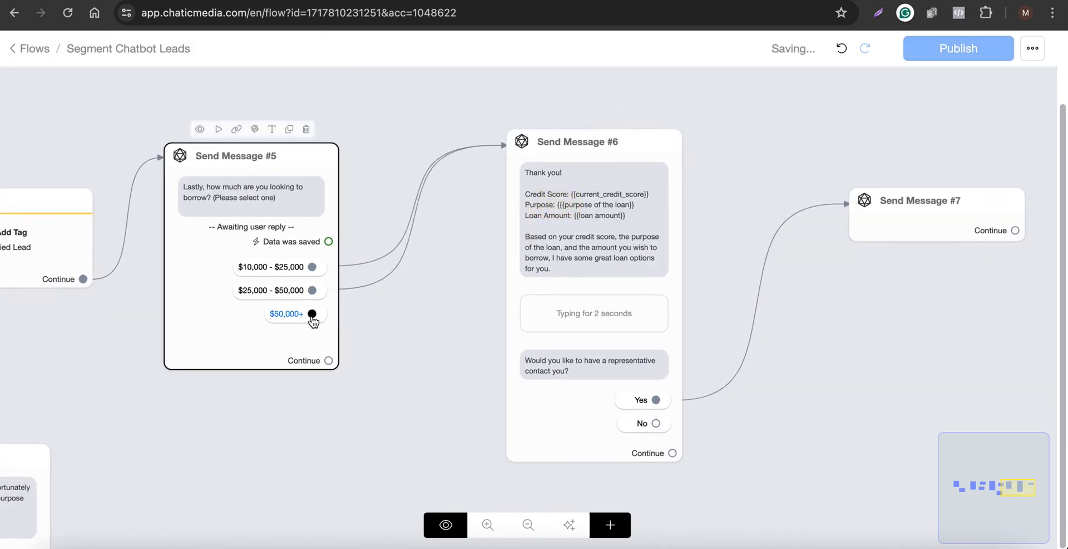
left_click_drag(313, 318, 567, 199)
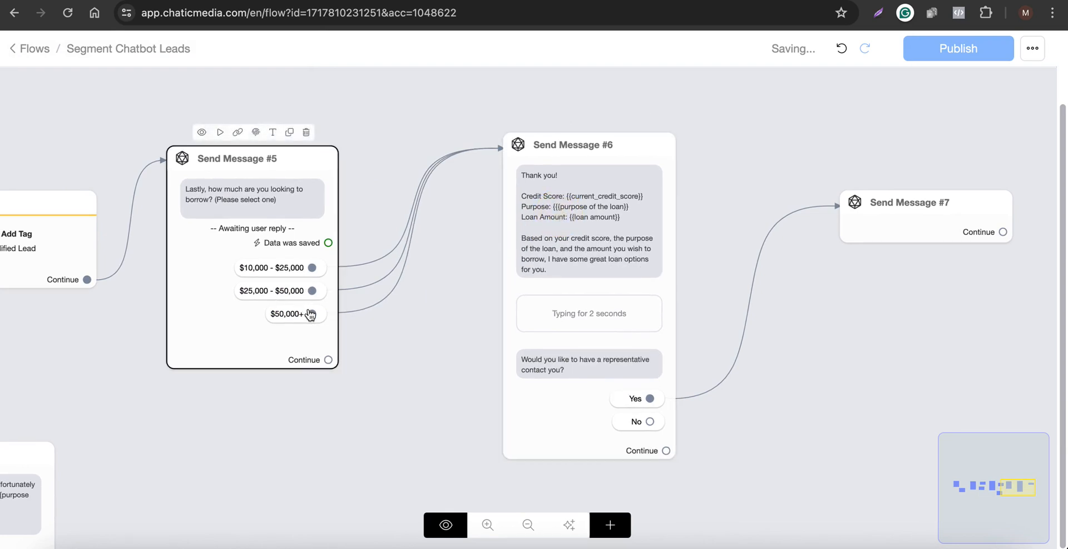
left_click(382, 235)
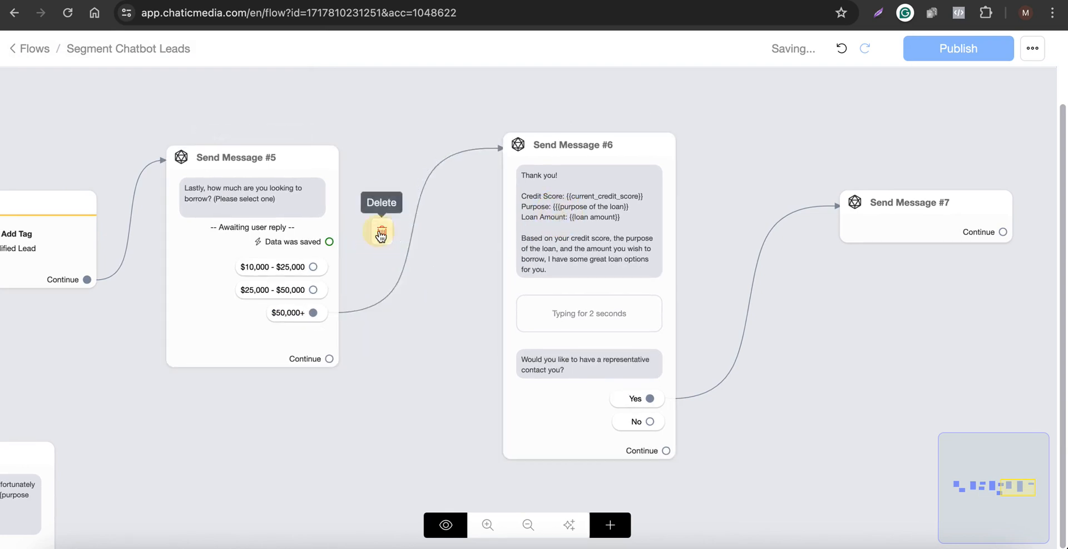
Delete the $50,000+ link and connect Send Message #5's saved-data output to Send Message #6 instead.
left_click(415, 203)
left_click(328, 245)
left_click_drag(328, 245, 543, 198)
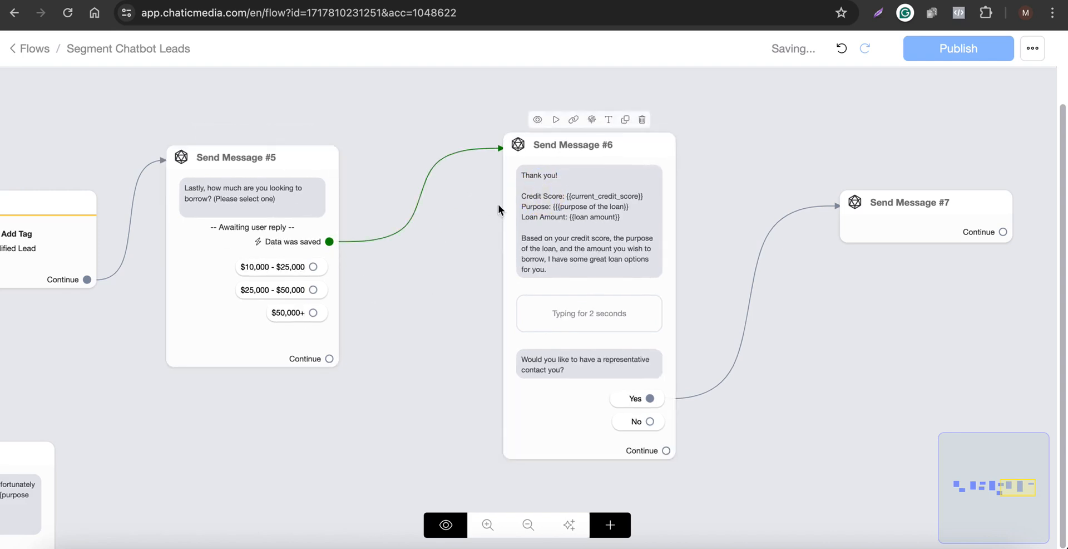
Delete and redraw the link from Send Message #5's saved-data output to Send Message #6.
scroll(628, 254, "down", 2)
left_click(284, 281)
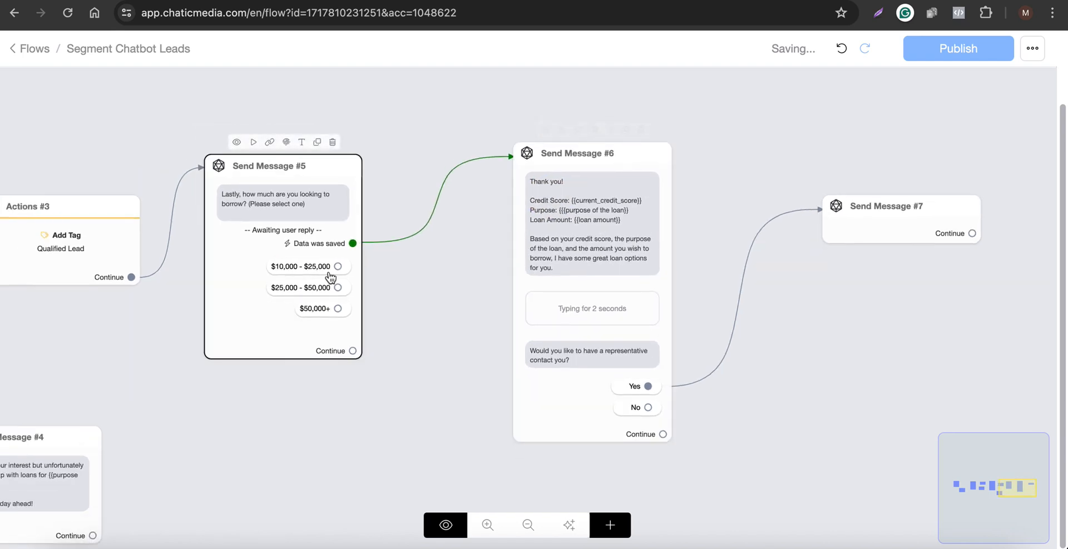
left_click(553, 253)
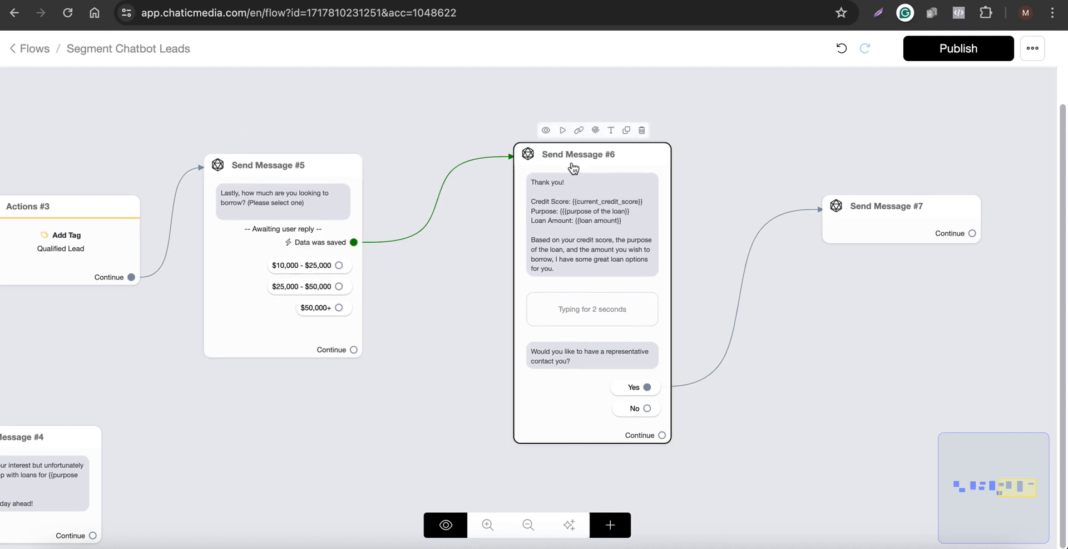
mouse_move(436, 192)
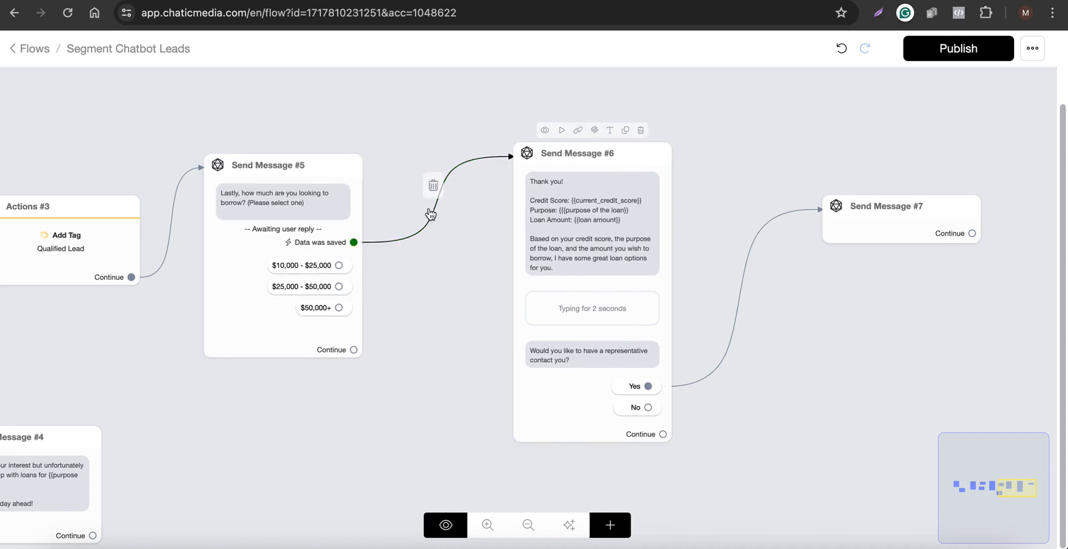
left_click(437, 179)
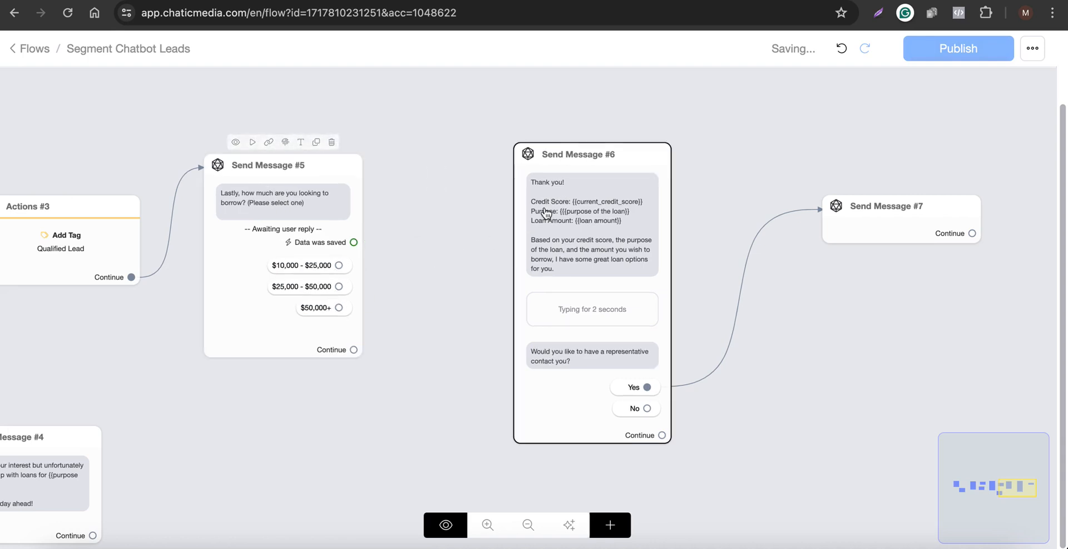
left_click_drag(376, 240, 597, 172)
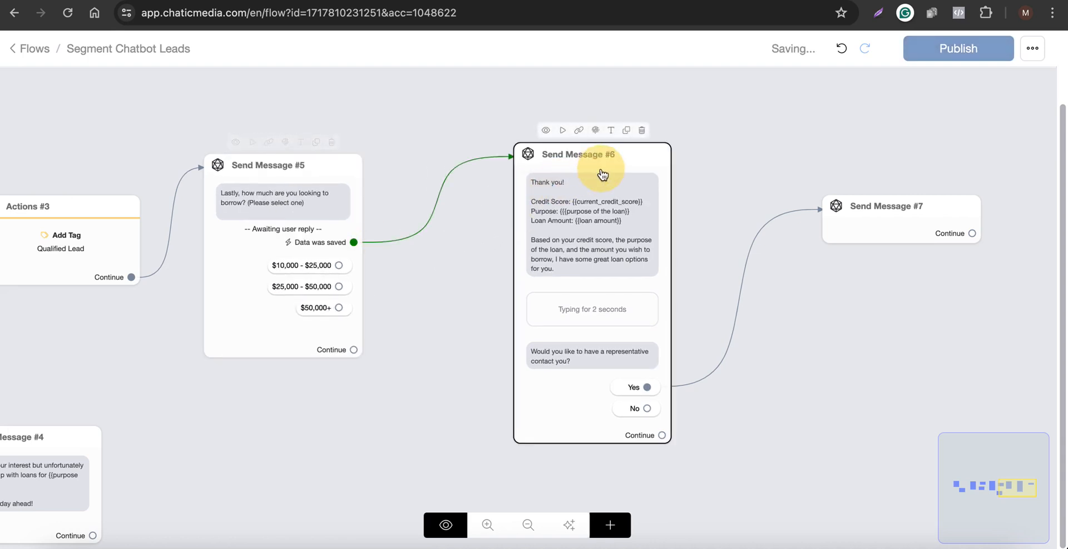
Add a Get User Data block to Send Message #7 with Phone reply type, saved to the Phone field, with an empty skip label.
scroll(374, 232, "down", 1)
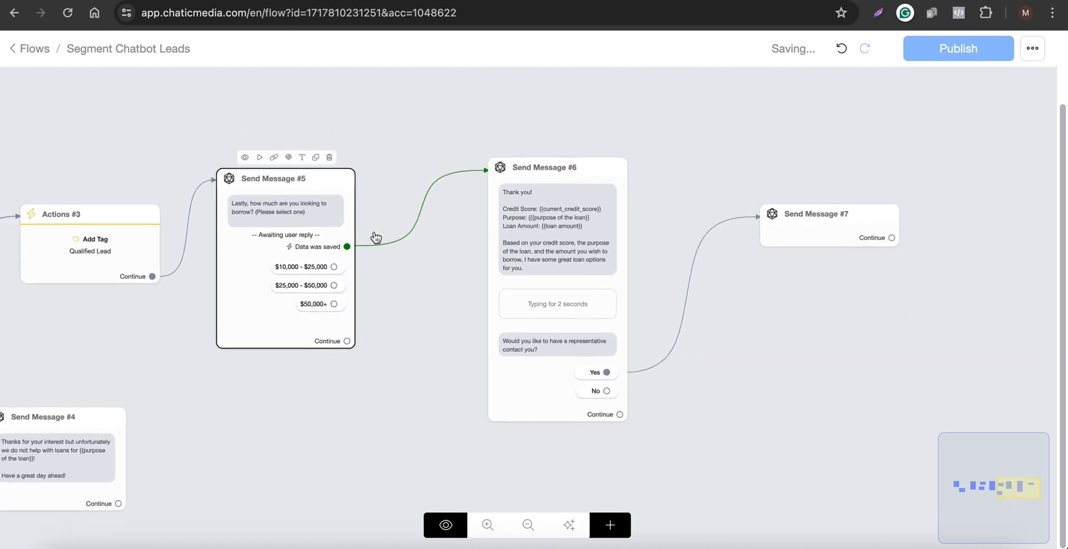
scroll(612, 211, "right", 5)
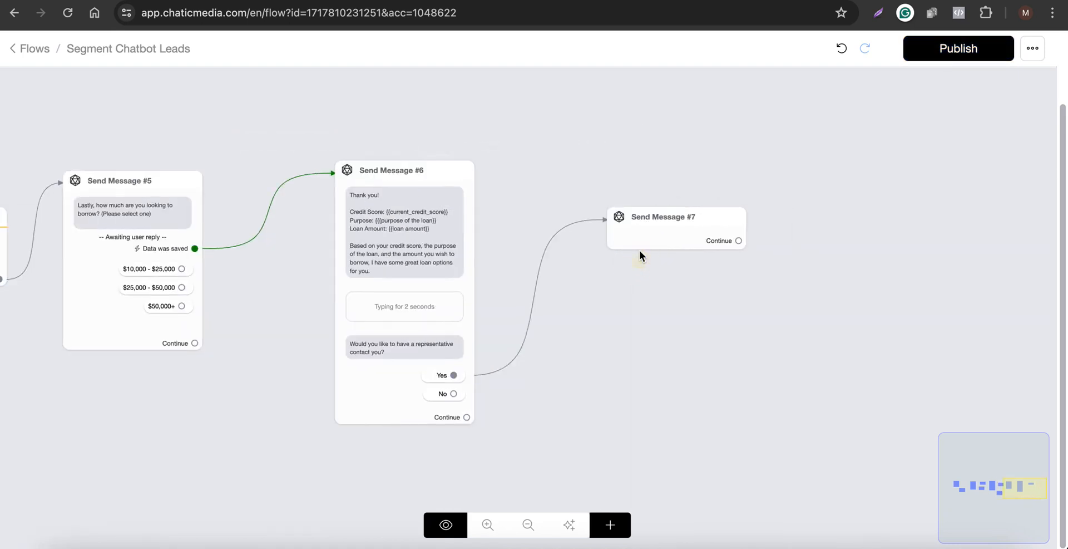
left_click(675, 240)
left_click(710, 244)
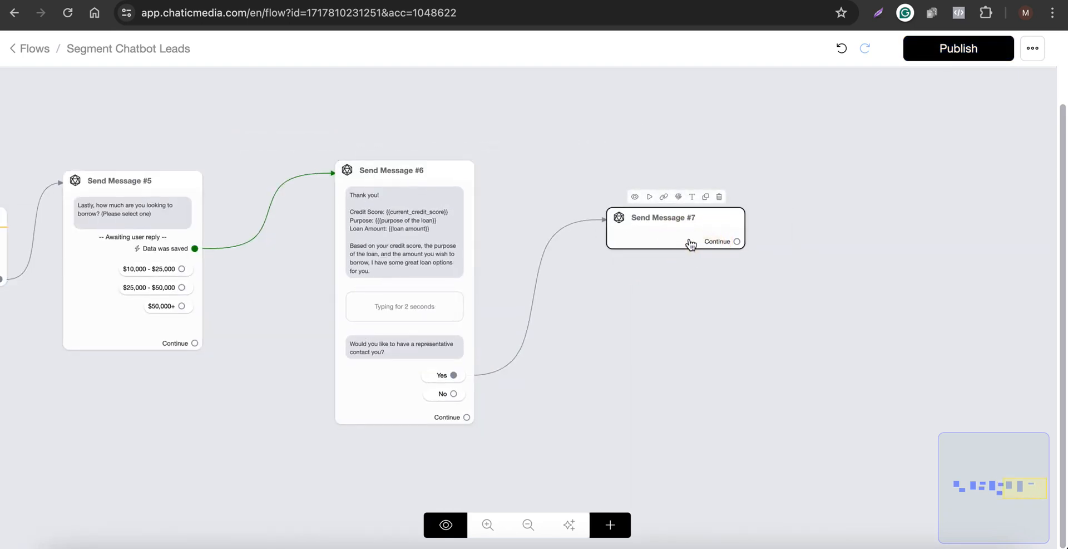
left_click(123, 367)
left_click(95, 162)
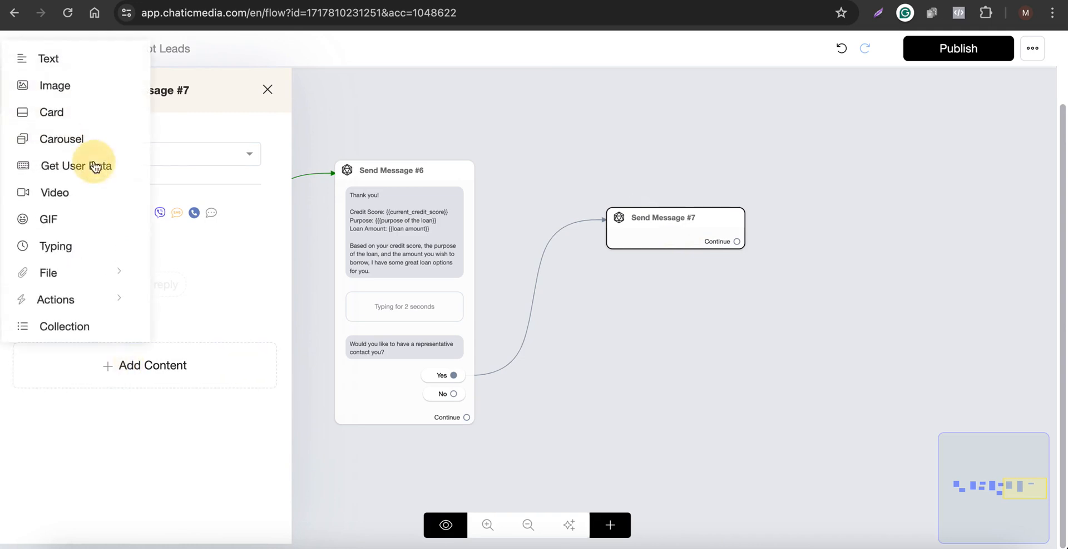
left_click(143, 301)
left_click(424, 147)
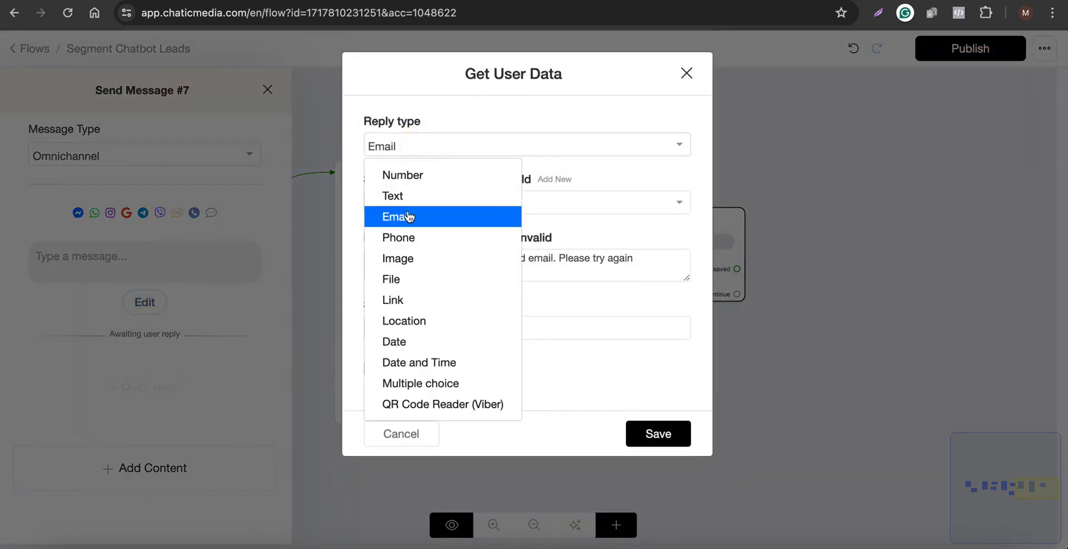
left_click(407, 239)
left_click(410, 329)
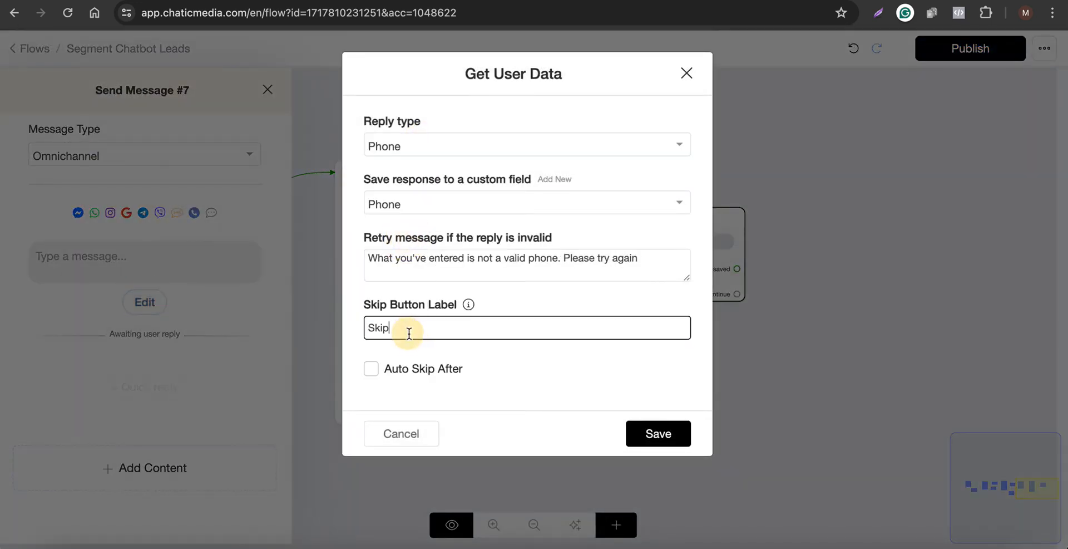
double_click(410, 329)
key("BackSpace")
left_click(656, 444)
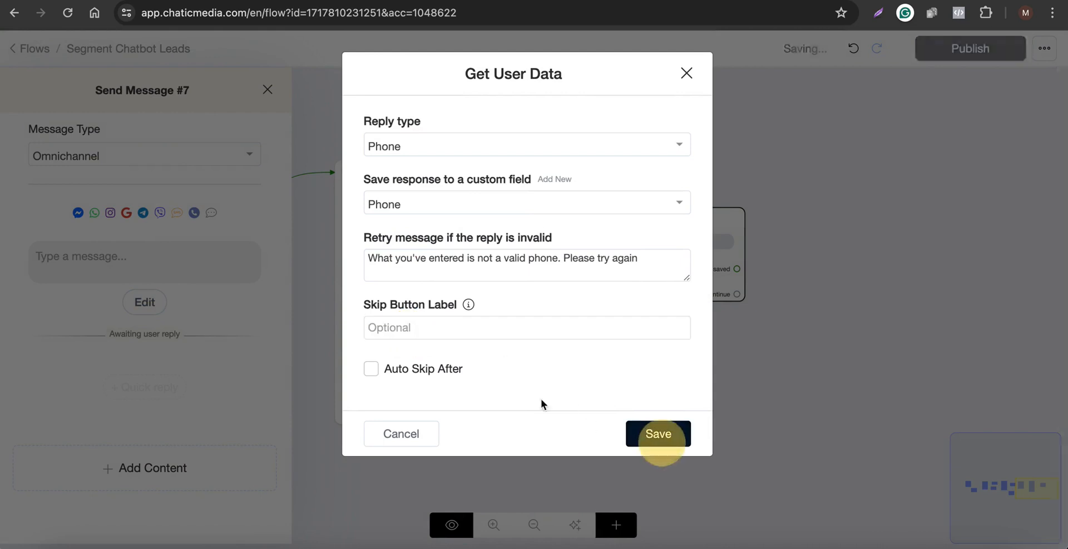
Write the prompt 'What is your best phone number?' above the phone capture in Send Message #7.
left_click(126, 263)
type("What is your best phone number?")
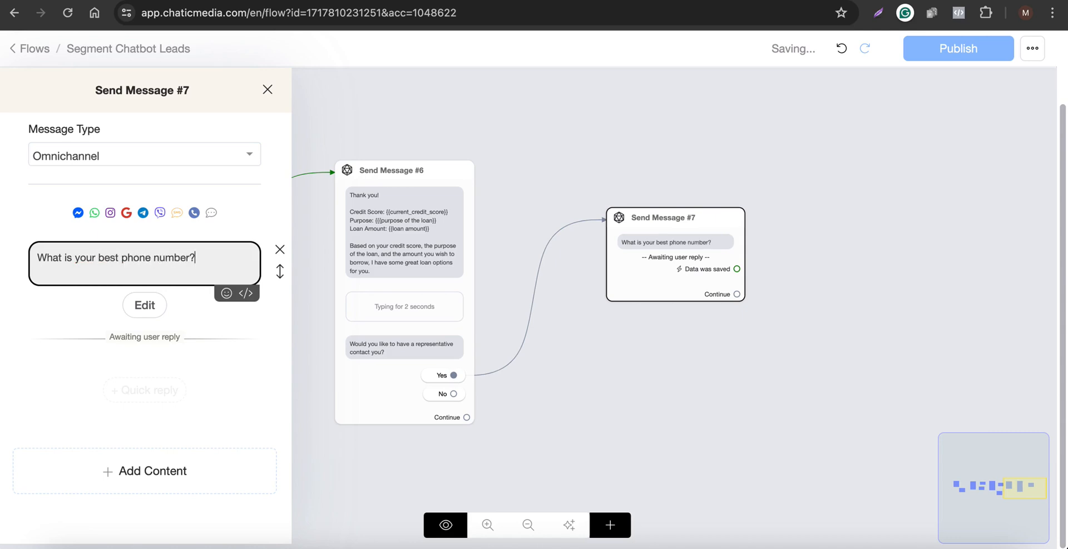
left_click(733, 369)
Connect Send Message #7's saved-data output to a new Send Message step.
scroll(724, 325, "up", 3)
mouse_move(674, 301)
left_click_drag(705, 233, 787, 198)
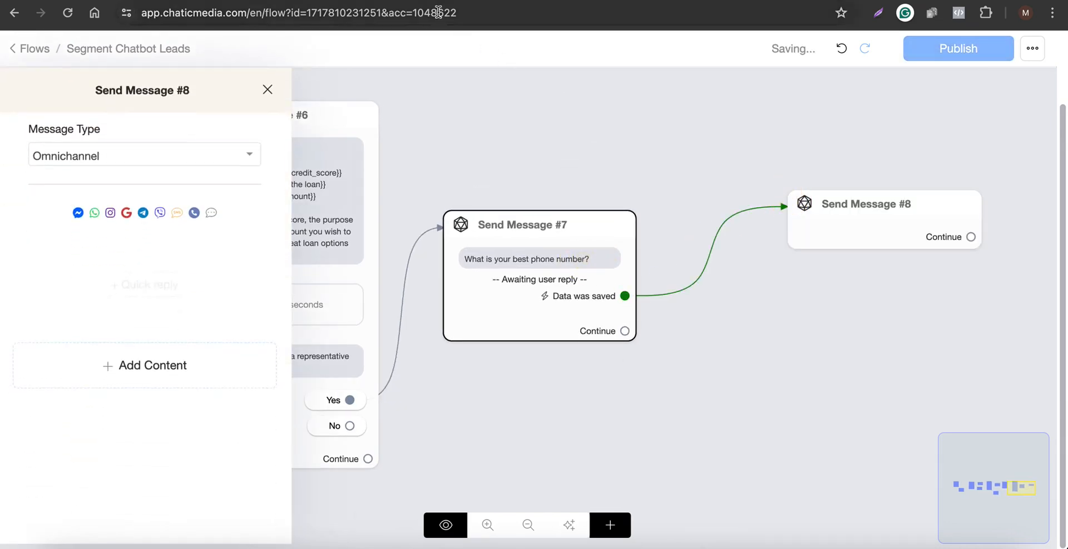
Paste the text 'Thank you! You'll receive the loan options shortly. Have a great day!' as a text message in Send Message #8.
left_click(480, 1)
scroll(389, 365, "down", 4)
key("ctrl+Tab")
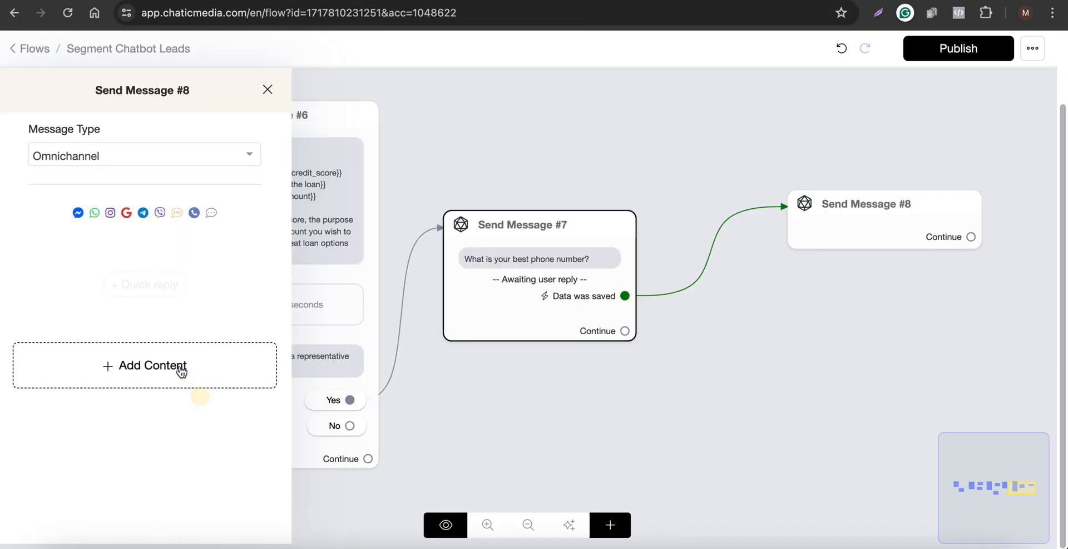
left_click(198, 366)
left_click(49, 56)
left_click(100, 264)
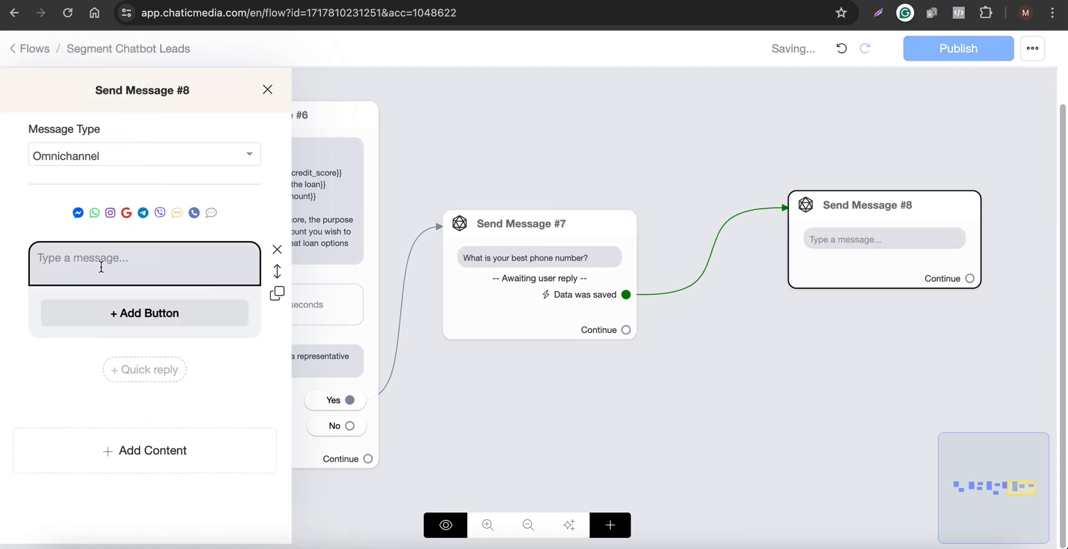
type("Thank you! You'll receive the loan options shortly. Have a great day!")
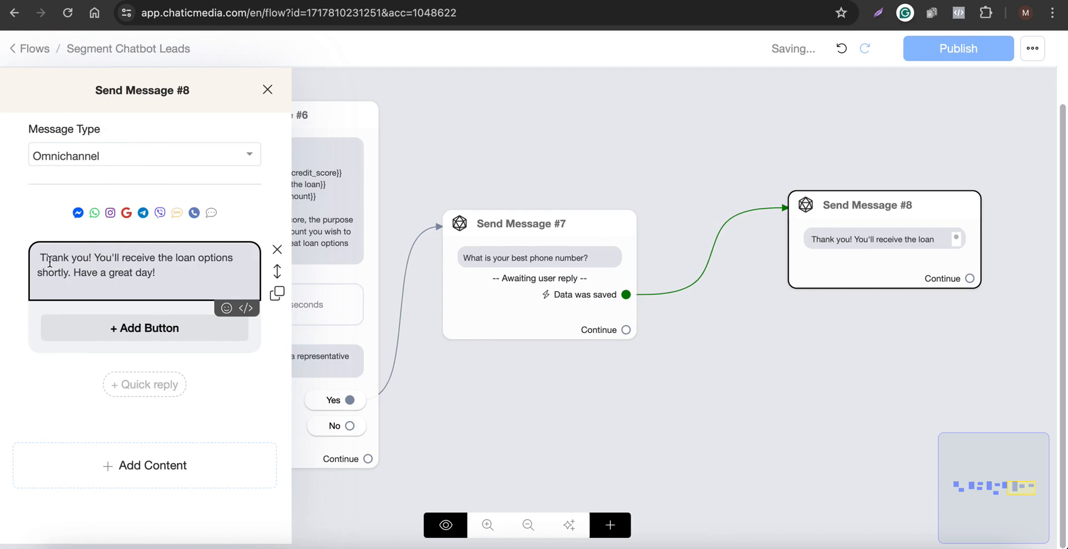
Connect the No reply of Send Message #6 to a new Send Message step.
left_click(723, 139)
scroll(657, 136, "down", 3)
scroll(454, 334, "up", 2)
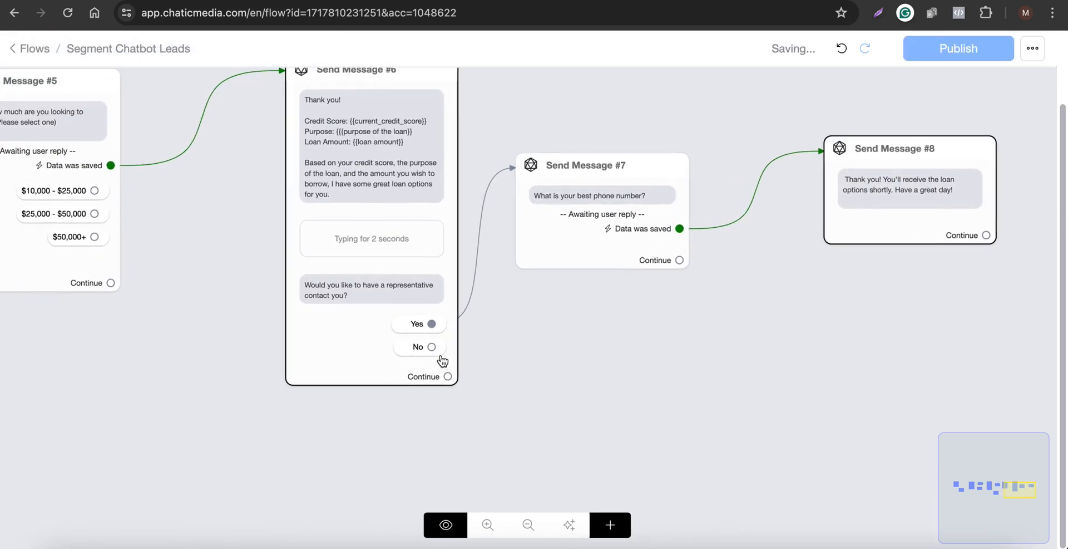
left_click_drag(432, 346, 342, 419)
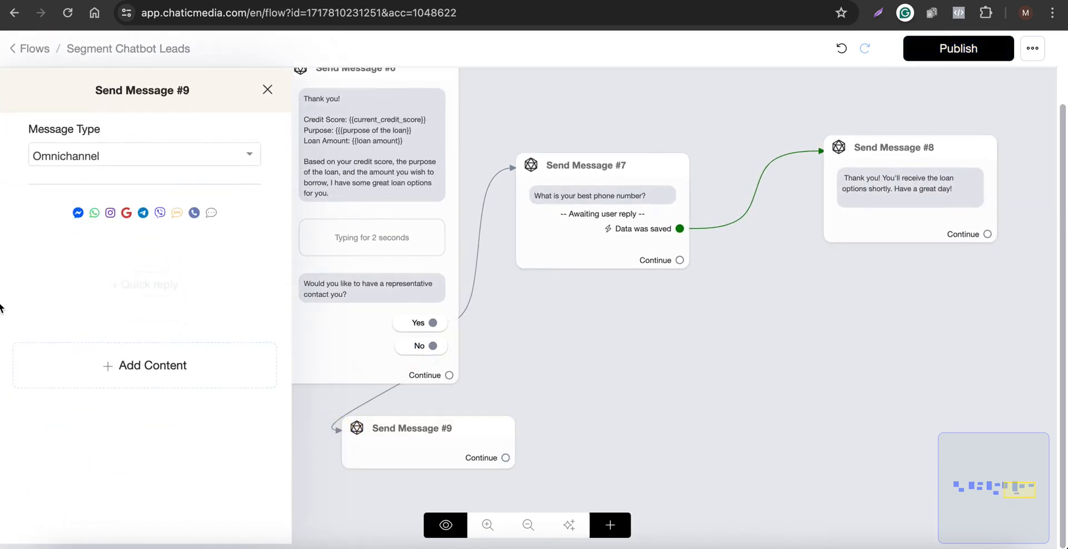
Add a text message 'No worries!' to Send Message #9.
left_click(35, 378)
left_click(47, 58)
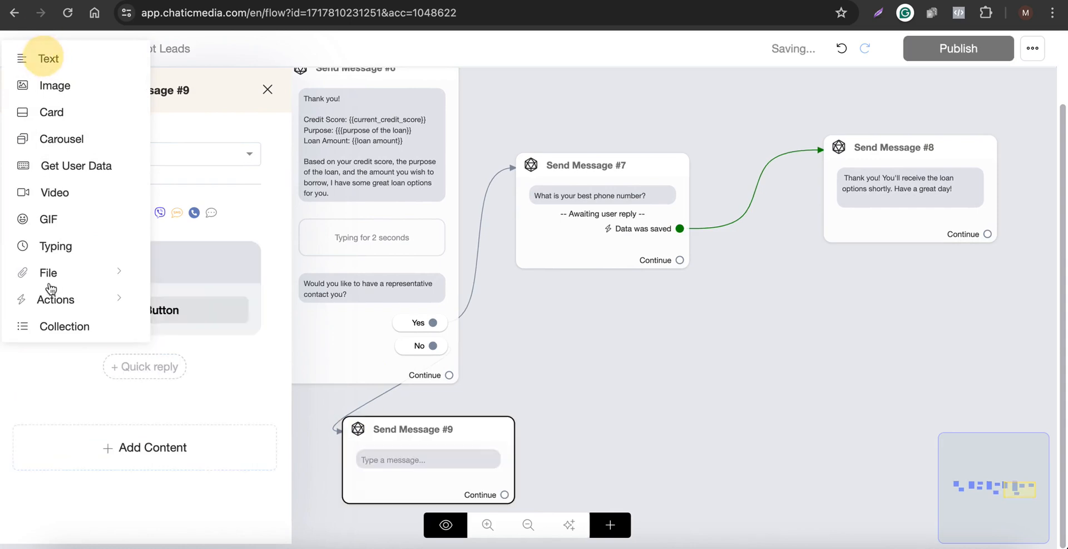
left_click(135, 276)
type("No worries!")
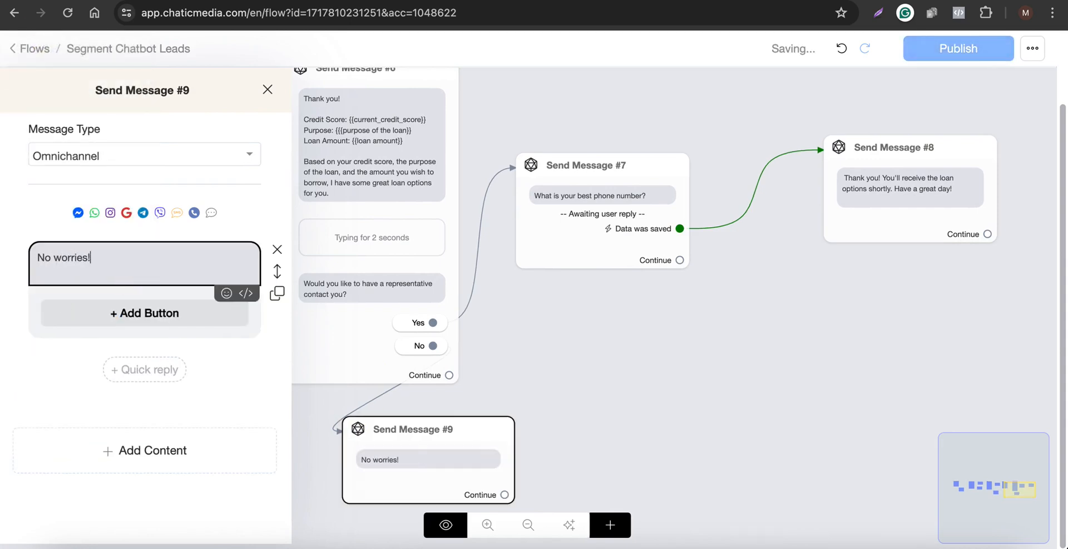
Add a second text message 'Check out our website for more information' to Send Message #9.
left_click(184, 450)
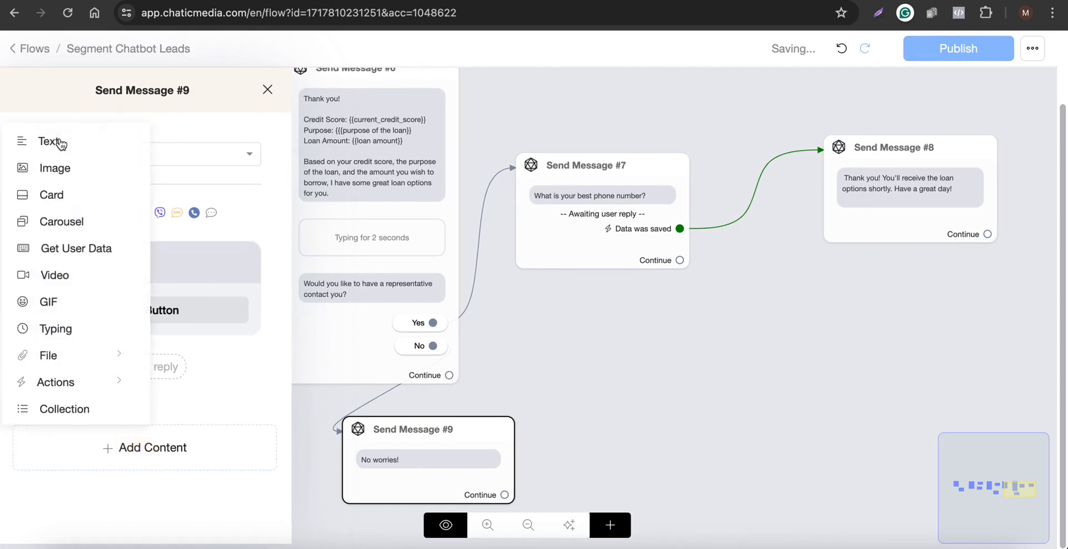
left_click(54, 141)
left_click(84, 374)
type("Check out our website for m")
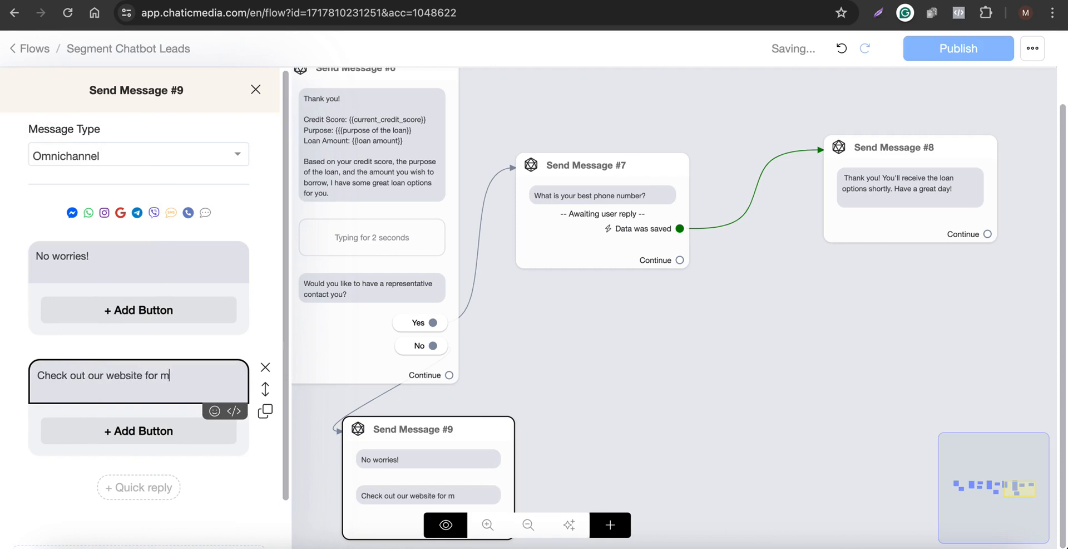
type("ore information")
Add a Visit Website button to that message that opens chaticmedia.com, and save it.
left_click(85, 426)
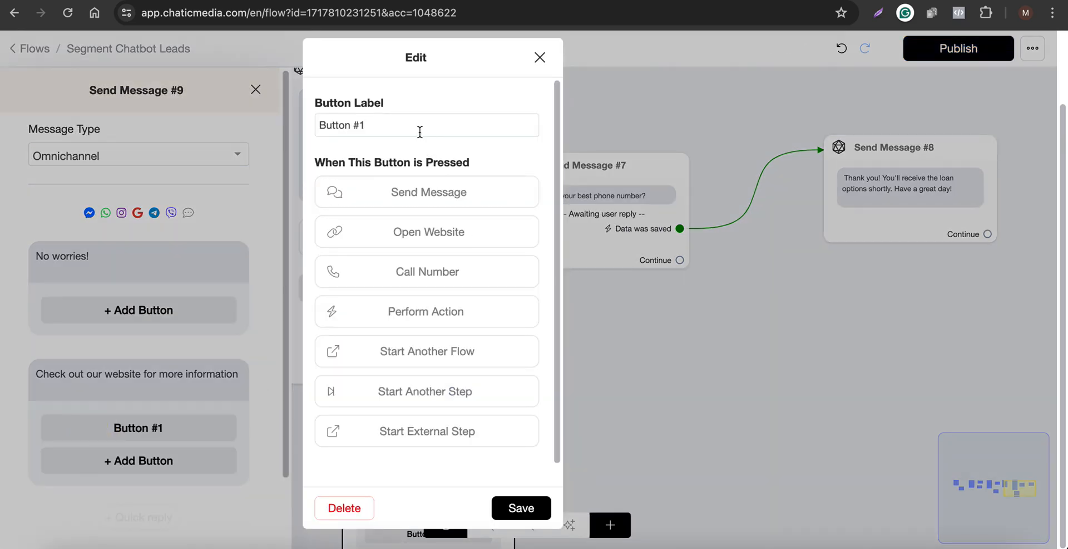
left_click_drag(420, 132, 316, 112)
type("Visit V")
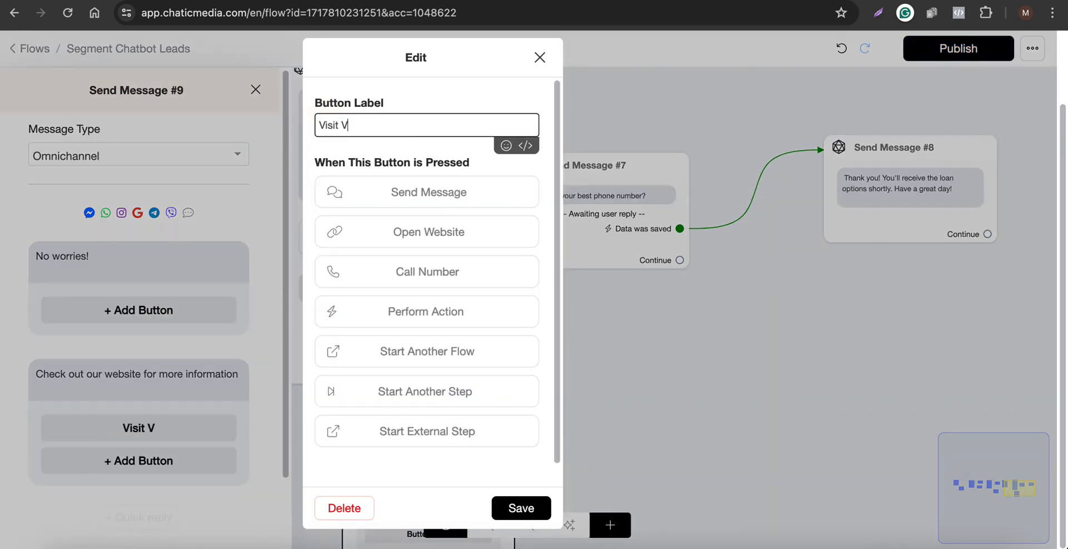
key("BackSpace")
type("Website")
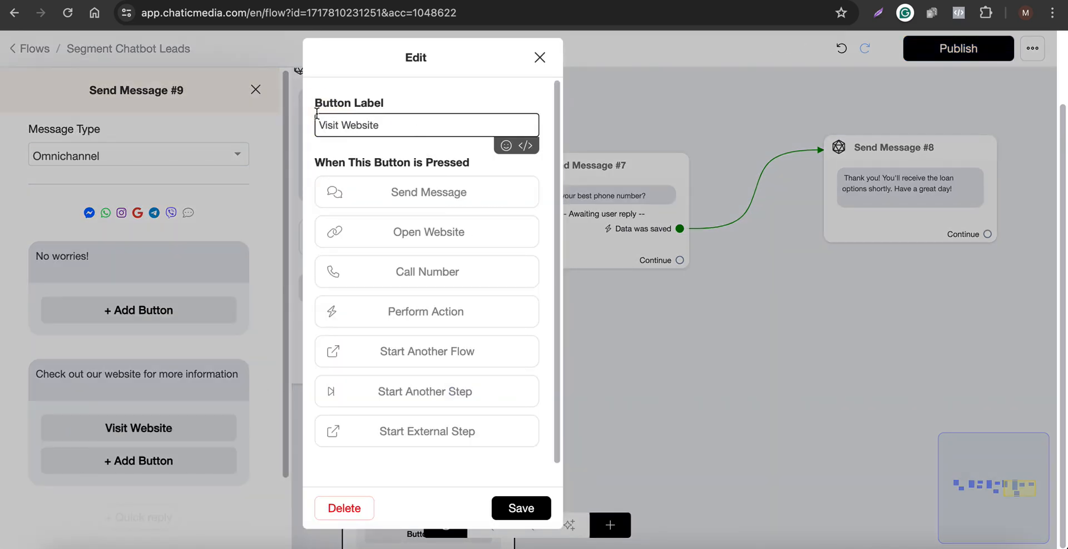
left_click(415, 241)
left_click(358, 259)
type("chaticmedia.com")
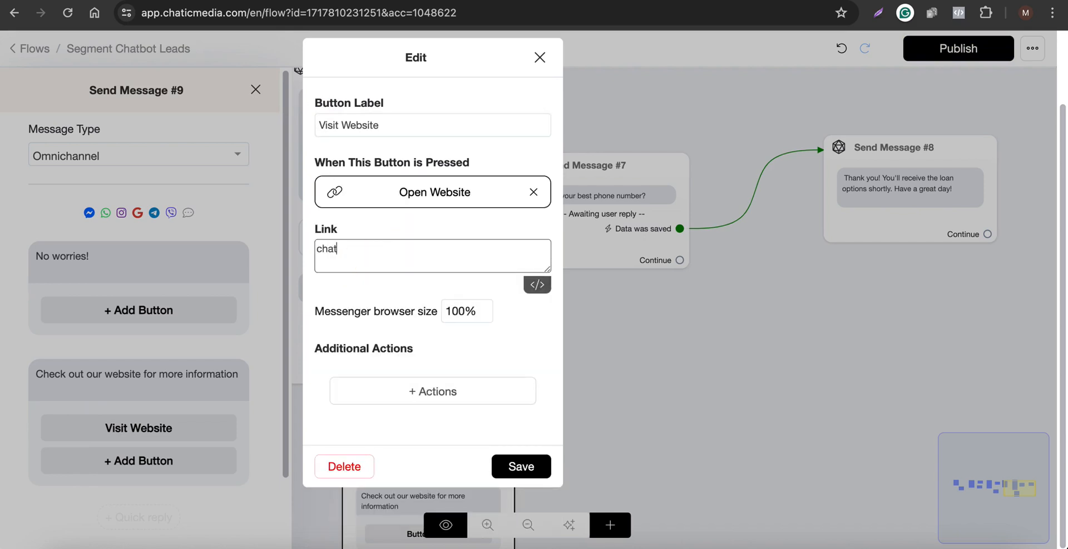
left_click(510, 466)
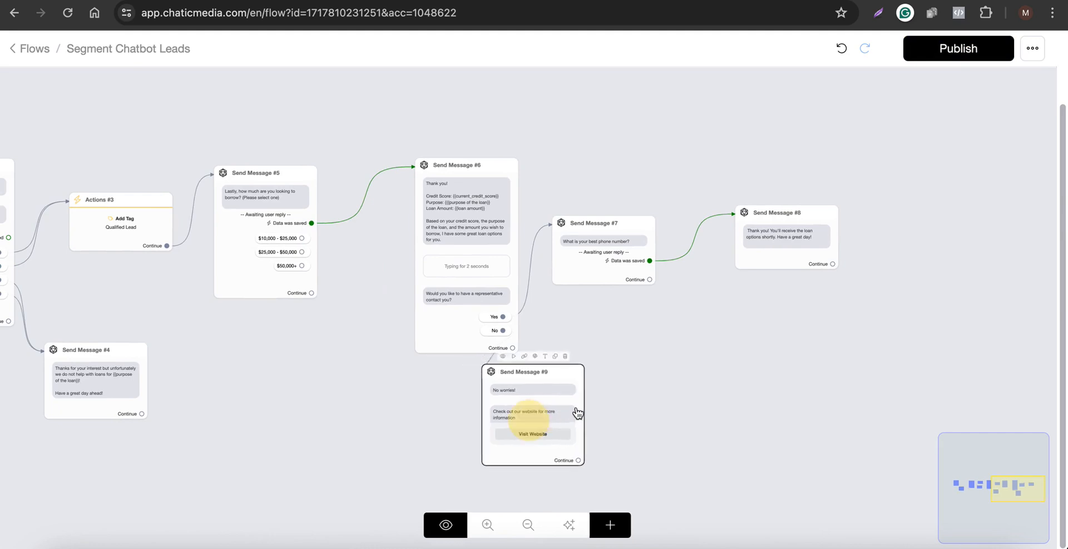
Reposition Send Message #9 beside the No reply of Send Message #6.
left_click_drag(578, 413, 596, 401)
scroll(516, 350, "up", 5)
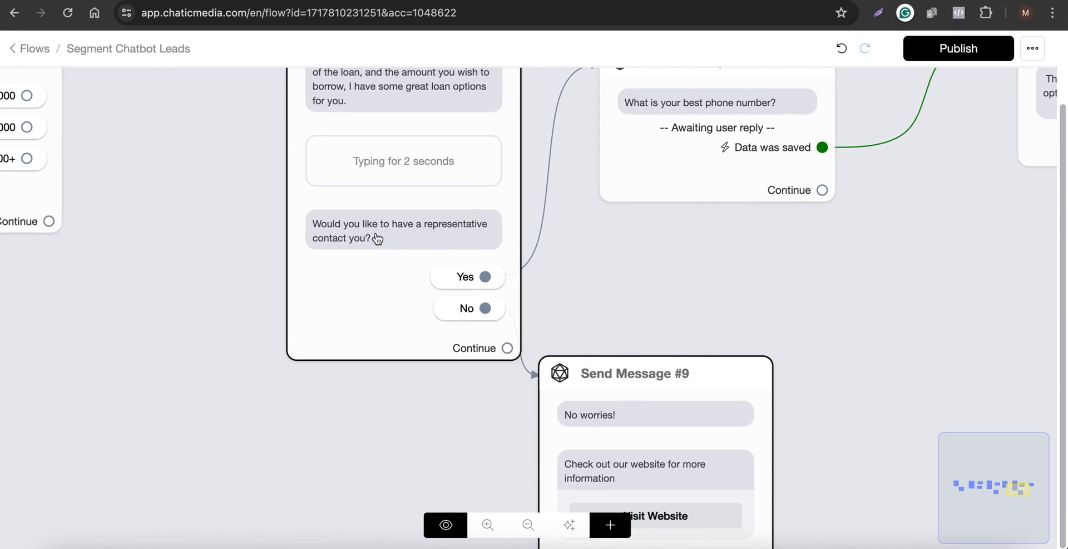
left_click_drag(608, 400, 702, 293)
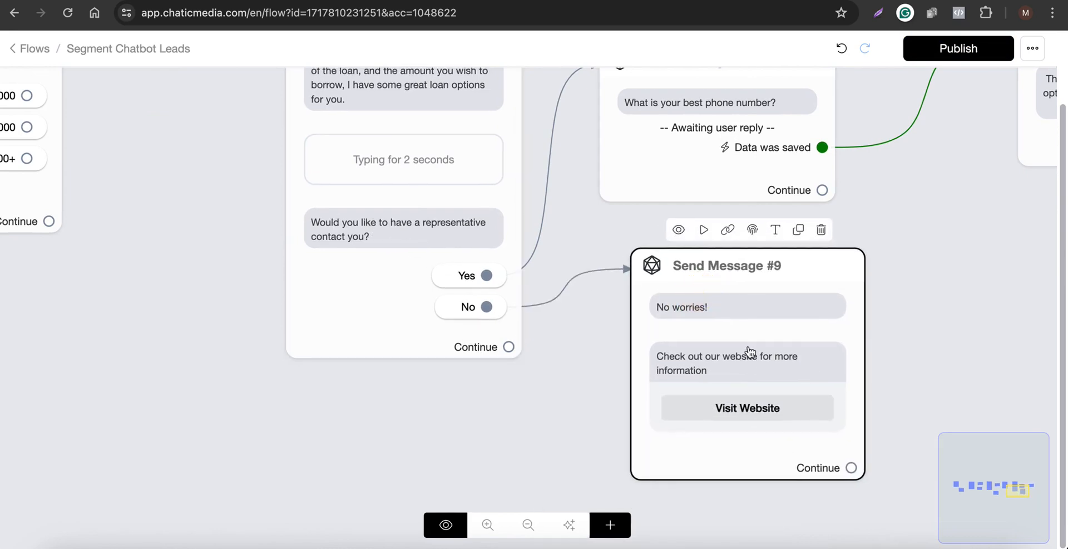
left_click_drag(749, 352, 728, 429)
scroll(741, 492, "down", 3)
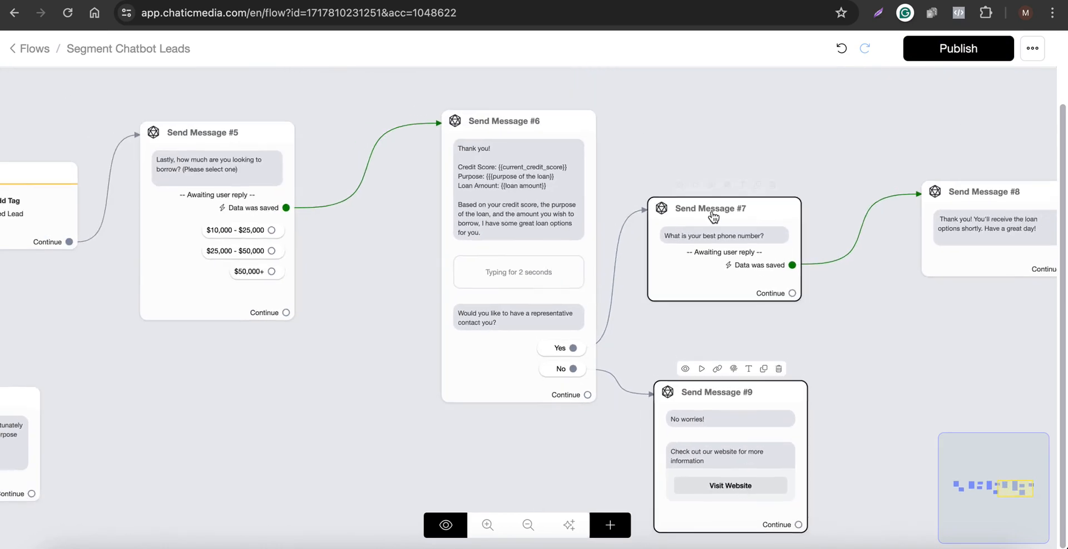
left_click_drag(895, 306, 605, 319)
left_click(536, 292)
scroll(536, 291, "up", 3)
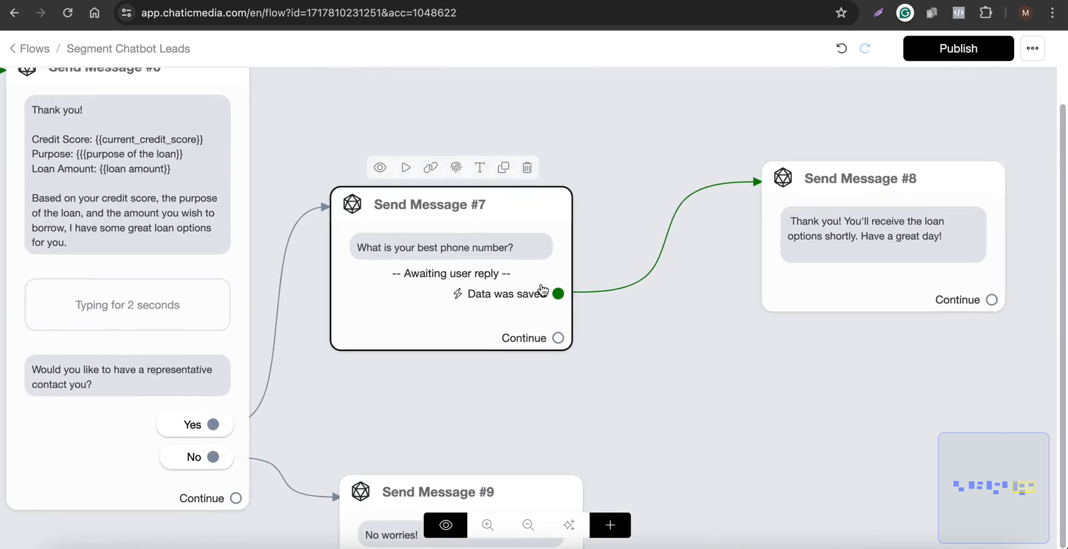
left_click(877, 231)
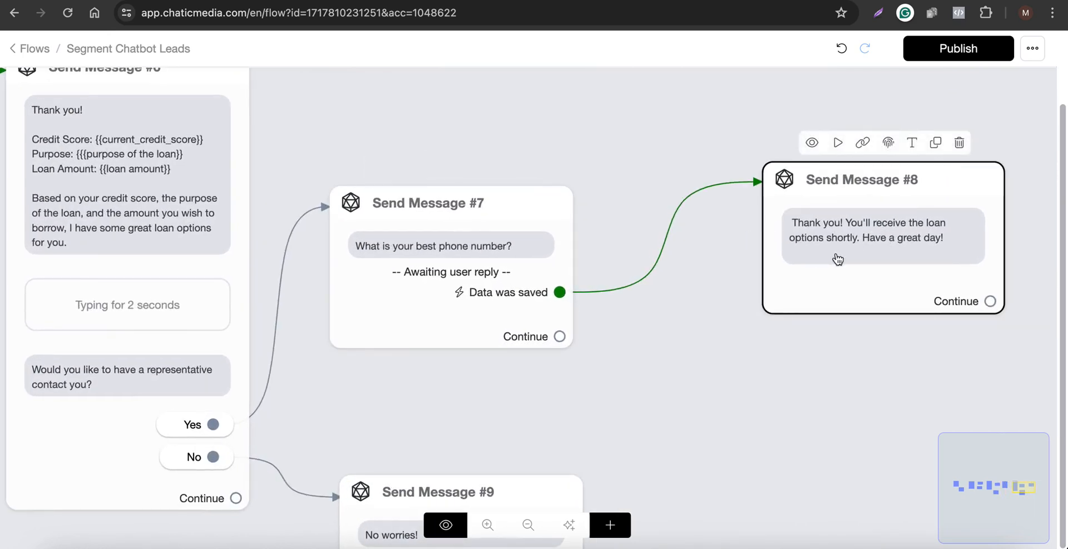
scroll(794, 265, "down", 3)
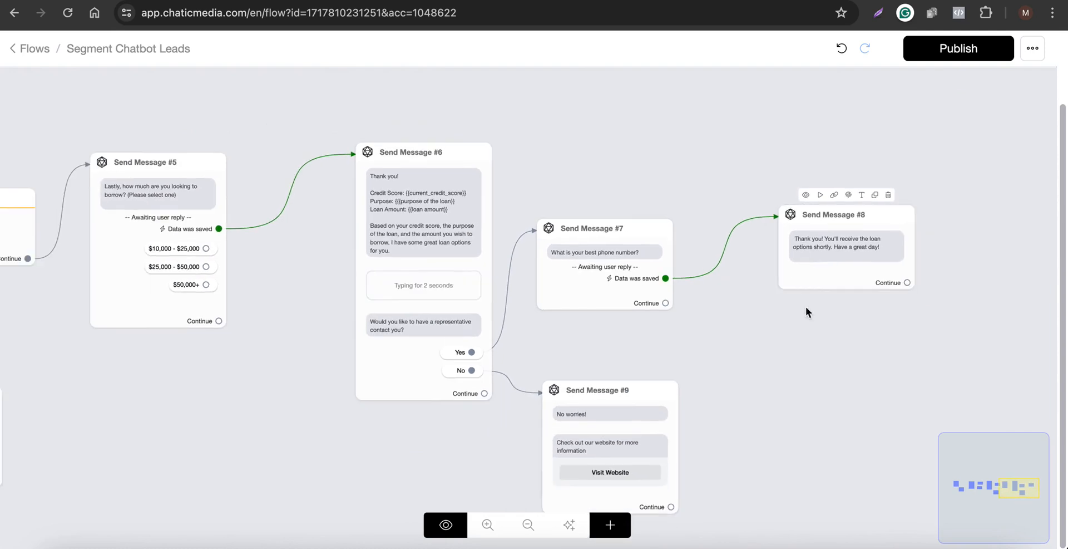
Add a new Actions node to the canvas beside Send Message #8.
left_click_drag(806, 310, 746, 317)
scroll(748, 313, "down", 3)
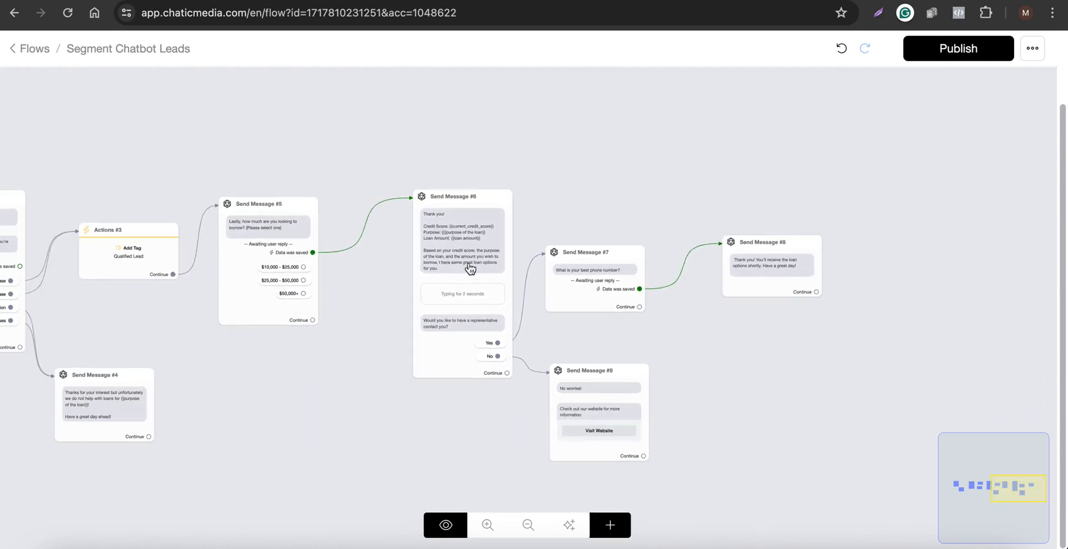
scroll(726, 250, "up", 3)
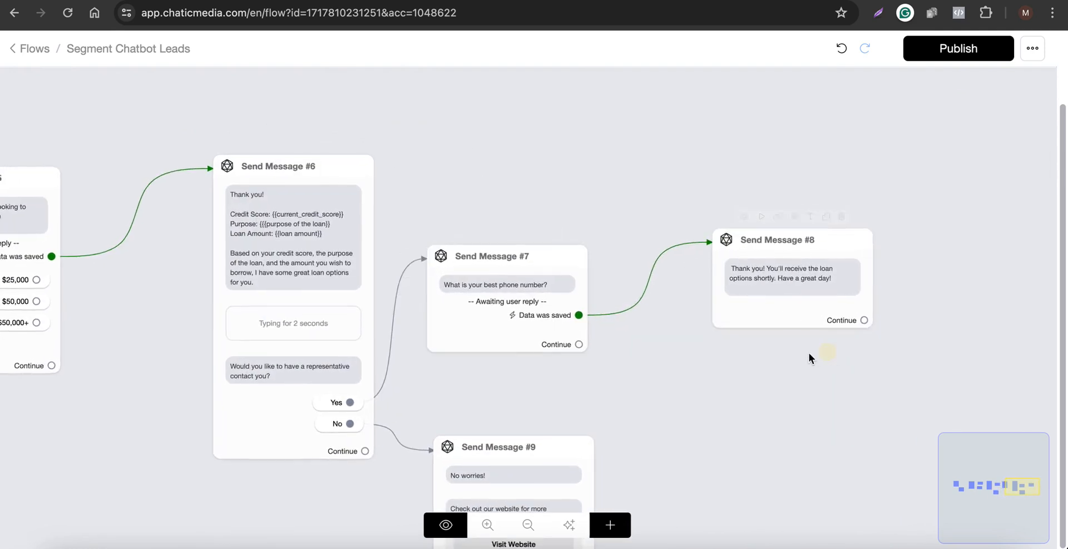
left_click_drag(810, 358, 619, 360)
left_click(609, 526)
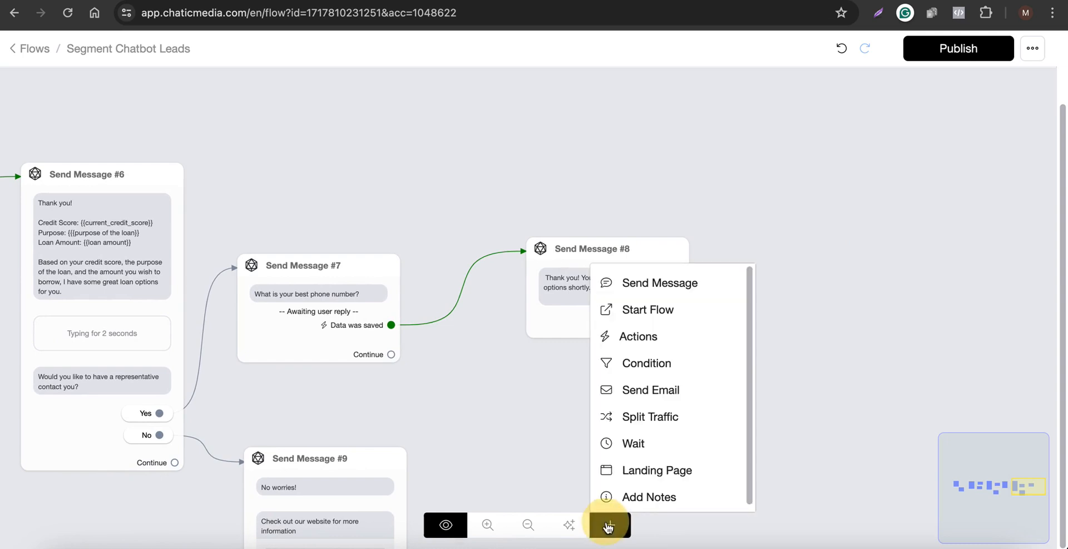
left_click(666, 345)
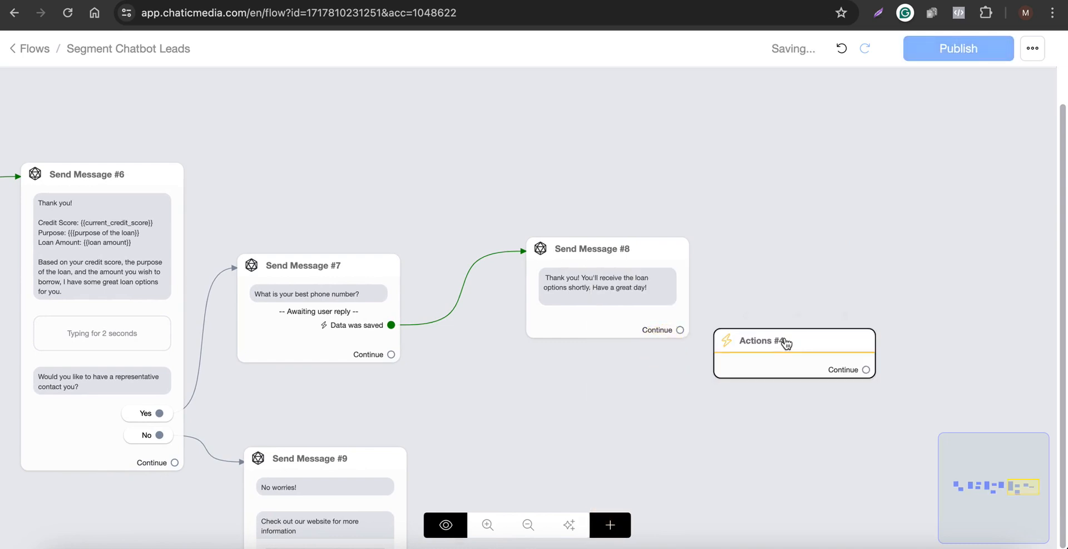
Add an Assign Conversation to an Admin action to Actions #4 and pick an admin for it.
left_click(785, 341)
left_click(767, 360)
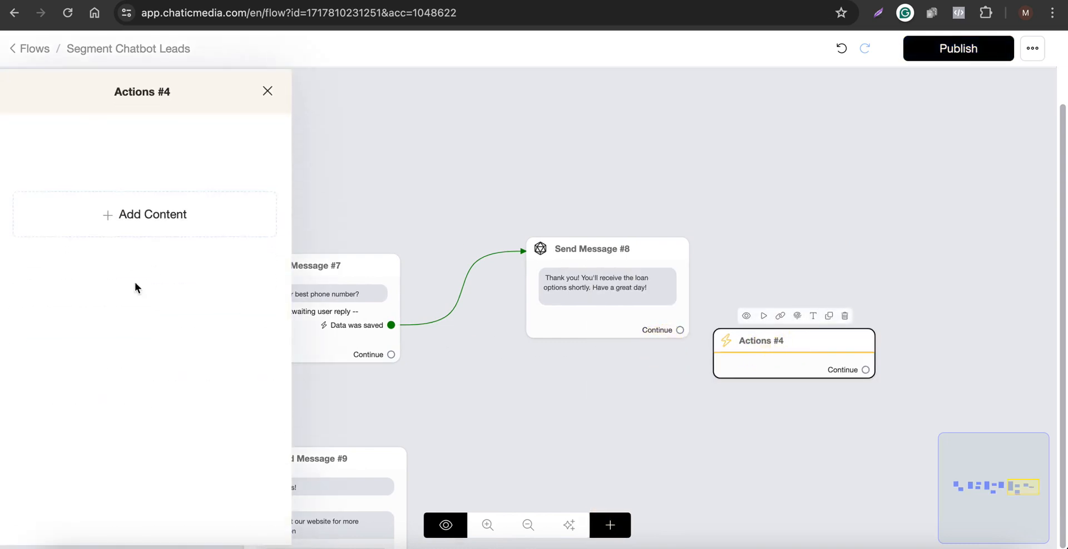
left_click(126, 218)
left_click(100, 263)
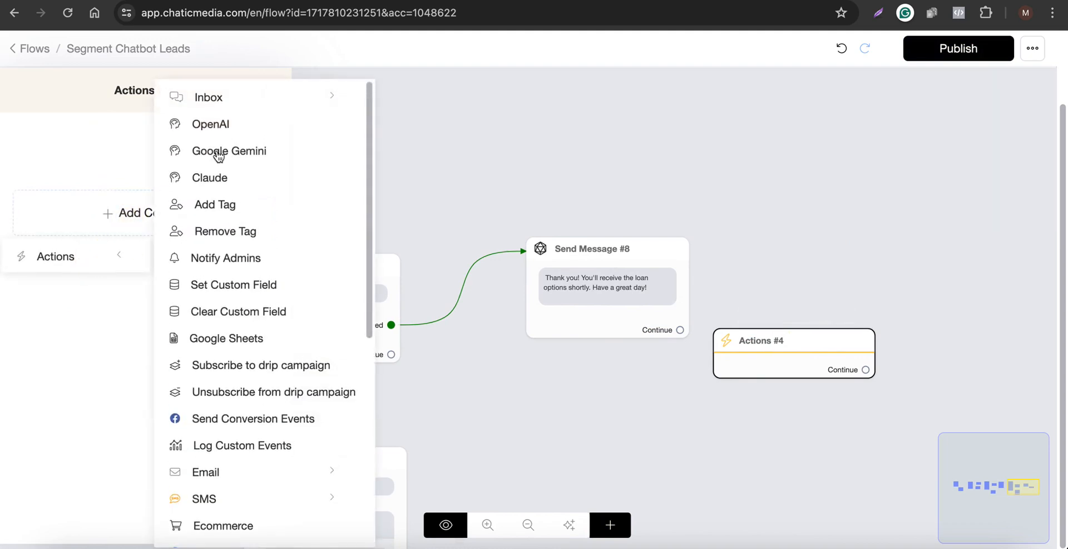
left_click(216, 104)
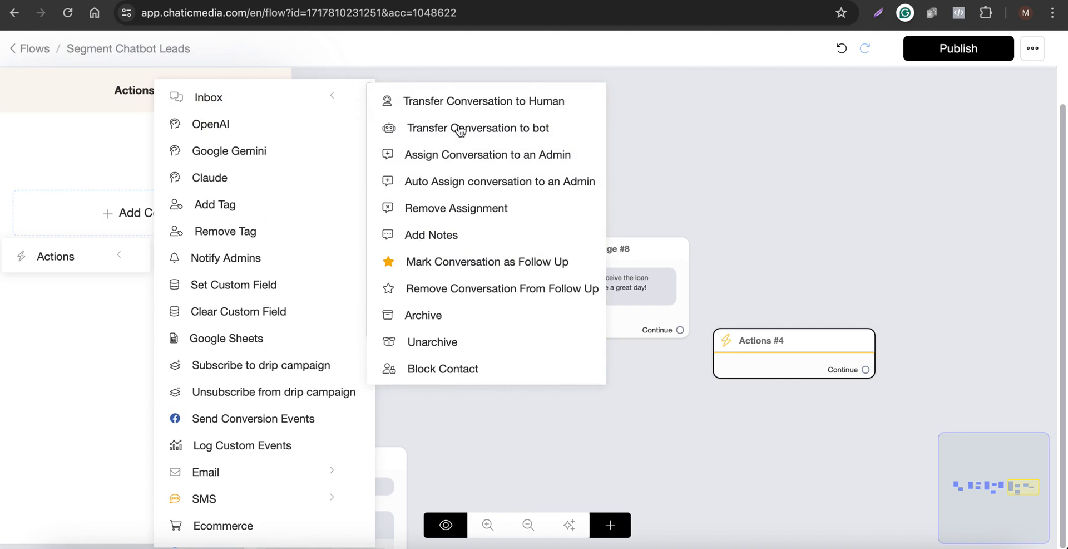
left_click(438, 156)
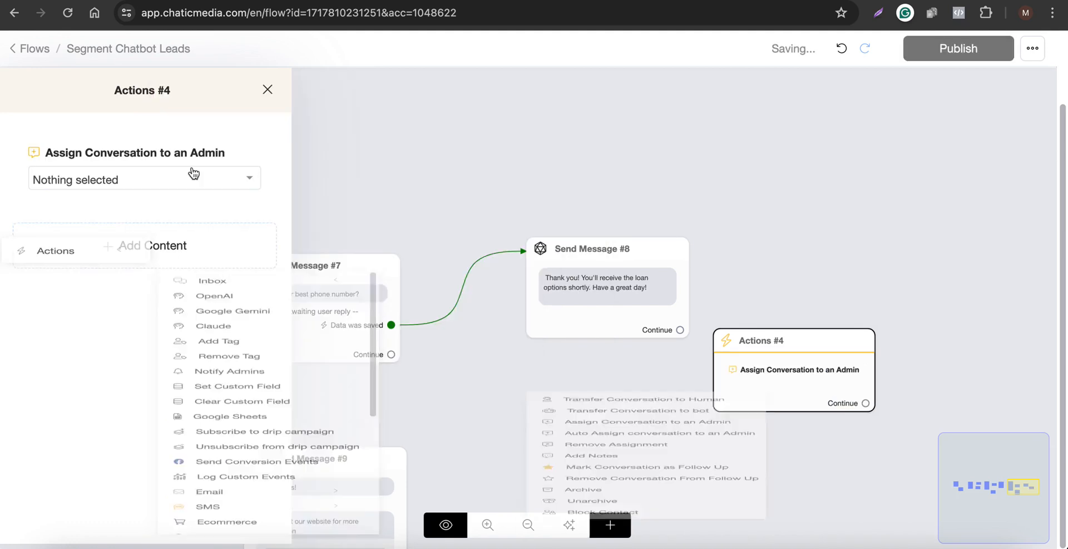
left_click(120, 178)
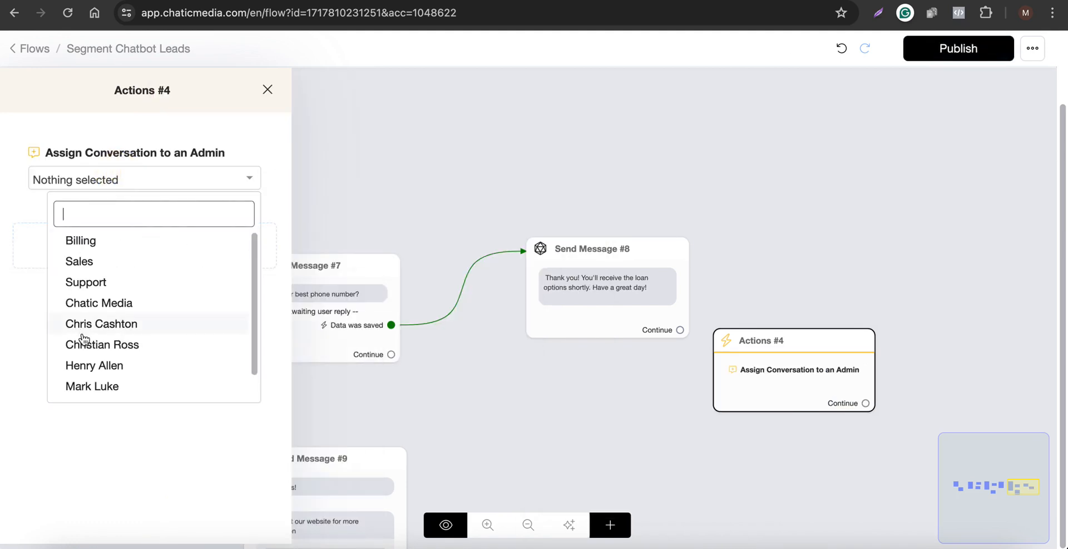
left_click(132, 349)
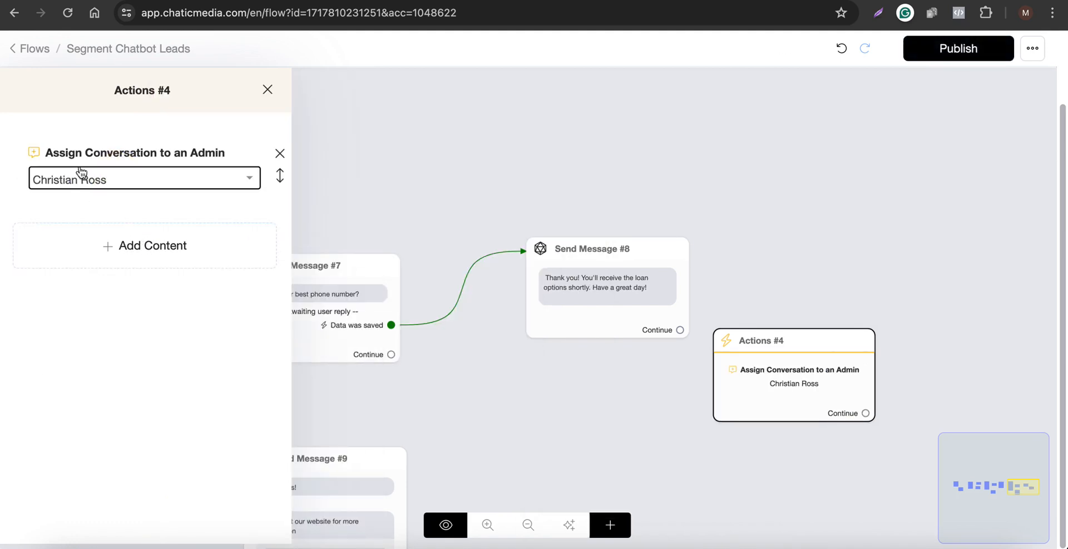
Move Actions #4 up and connect Send Message #8's Continue output to it.
left_click(839, 231)
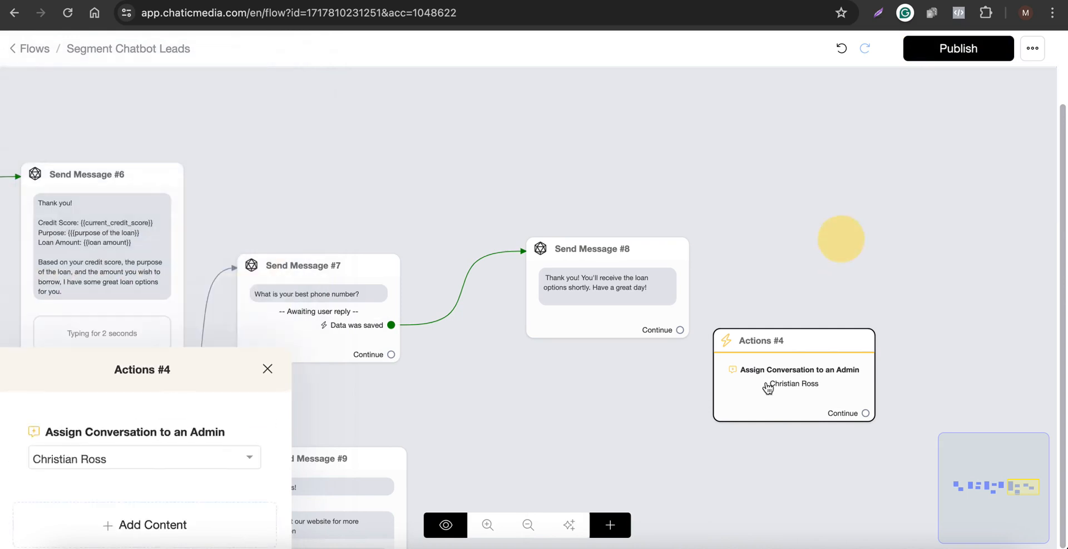
left_click_drag(768, 386, 800, 284)
left_click_drag(681, 331, 786, 267)
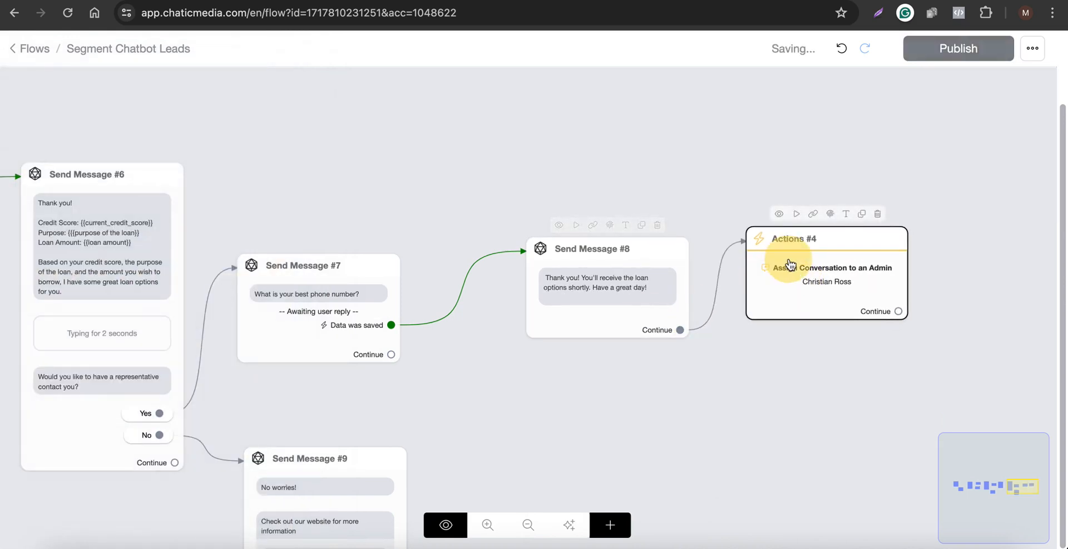
Add a Notify Admins action to Actions #4 and choose an admin to notify.
left_click(157, 245)
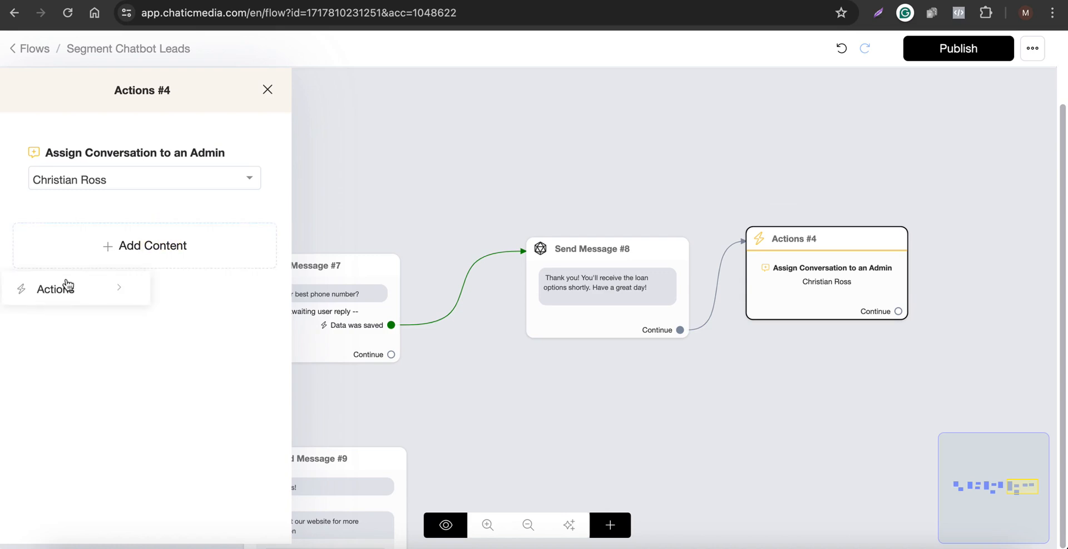
left_click(58, 287)
left_click(251, 261)
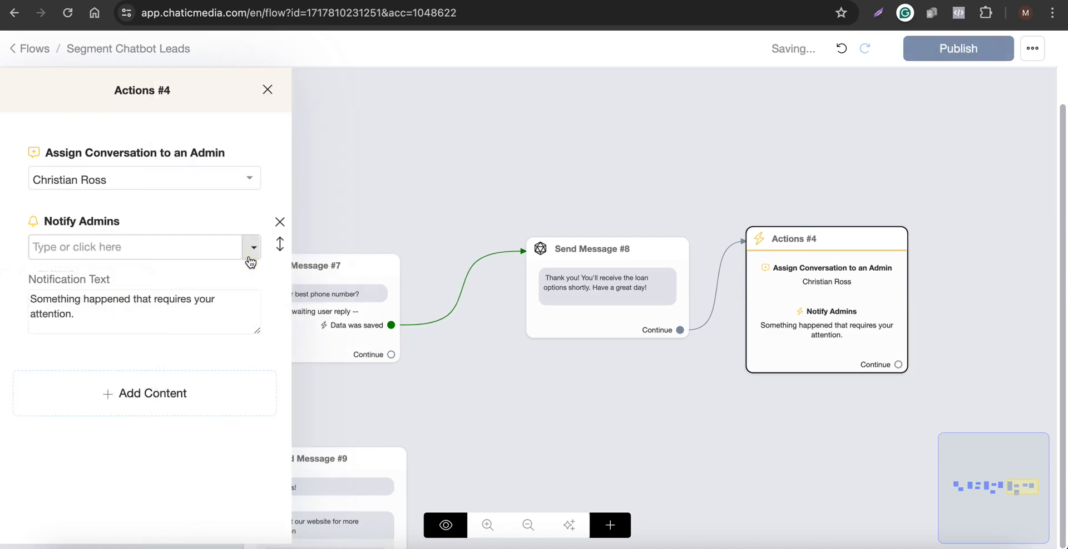
left_click(250, 251)
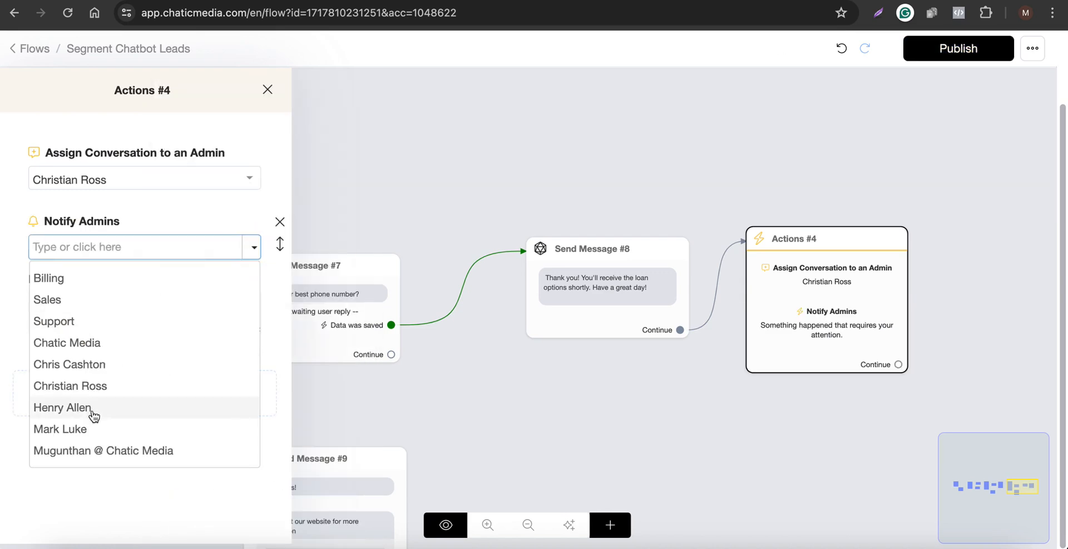
left_click(92, 387)
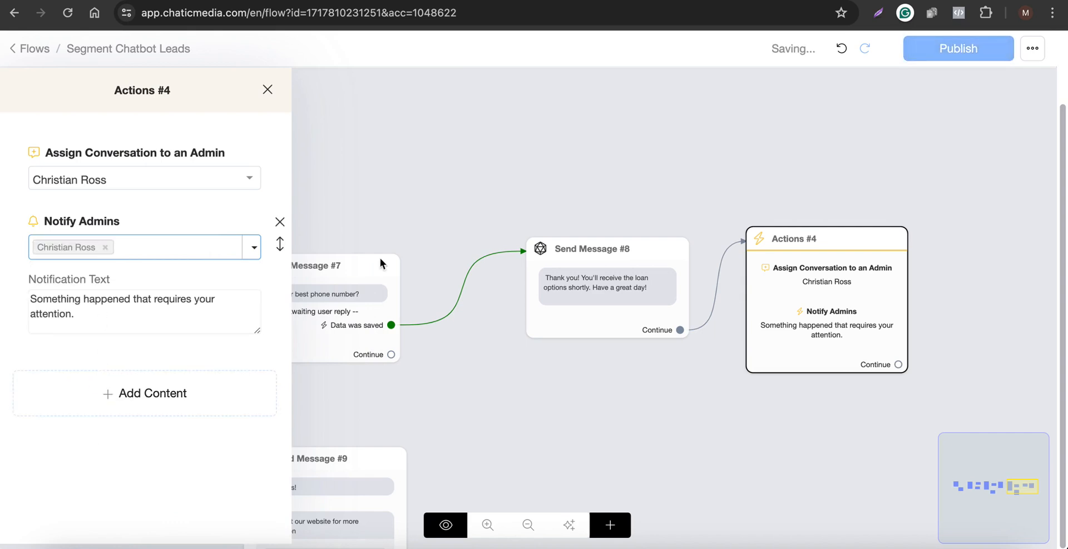
Copy the credit score, purpose and loan amount lines from Send Message #6's text.
left_click(508, 205)
left_click(95, 278)
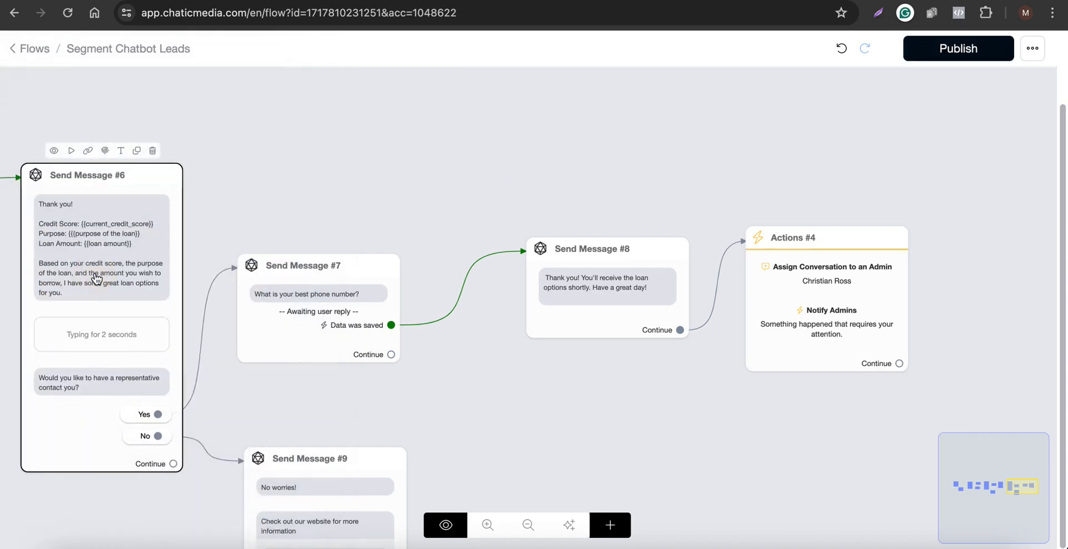
left_click(104, 275)
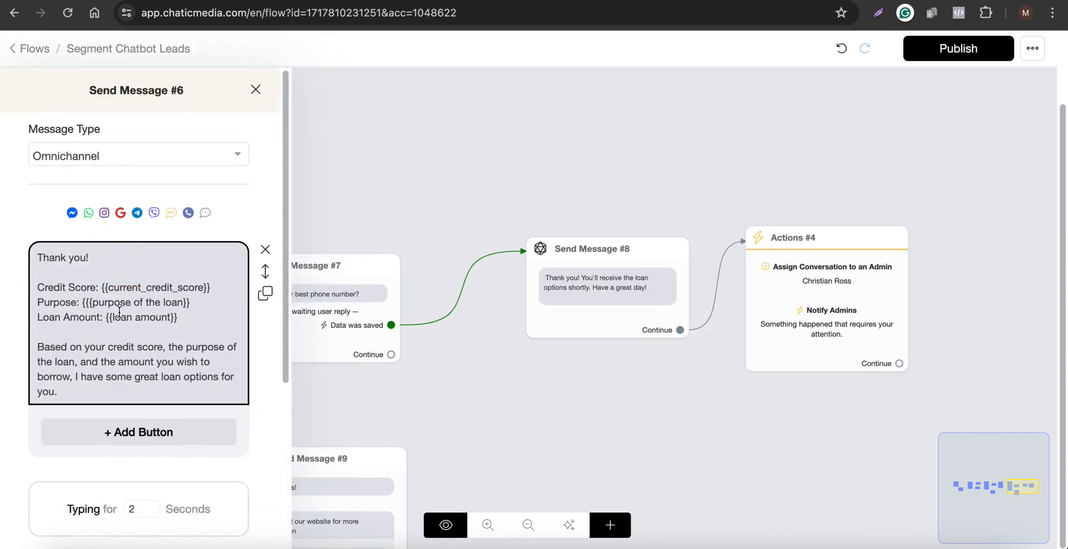
left_click_drag(179, 317, 38, 285)
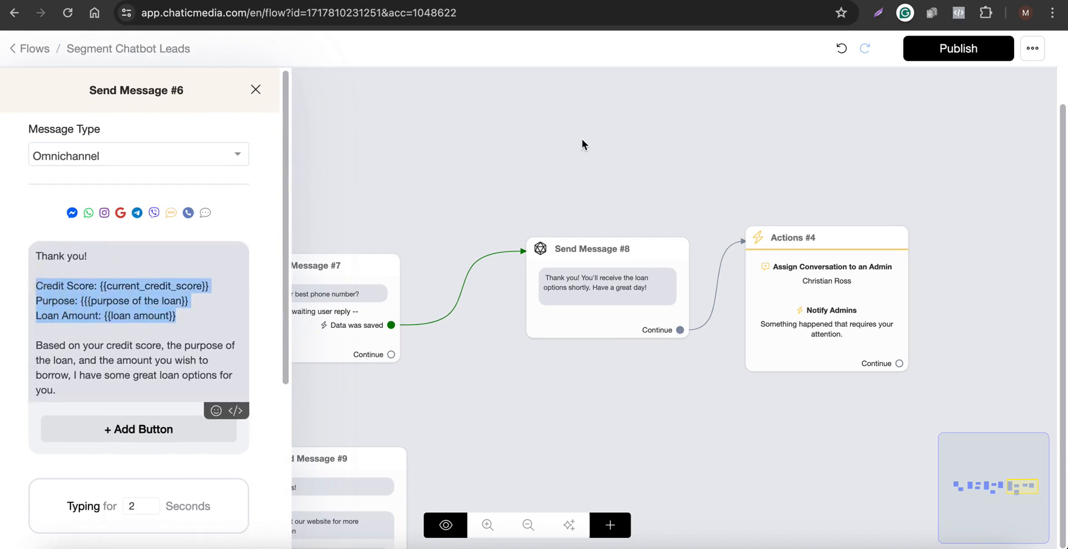
left_click(582, 142)
Replace the notification text with 'A new loan request has been received.' followed by the copied loan details.
left_click(823, 284)
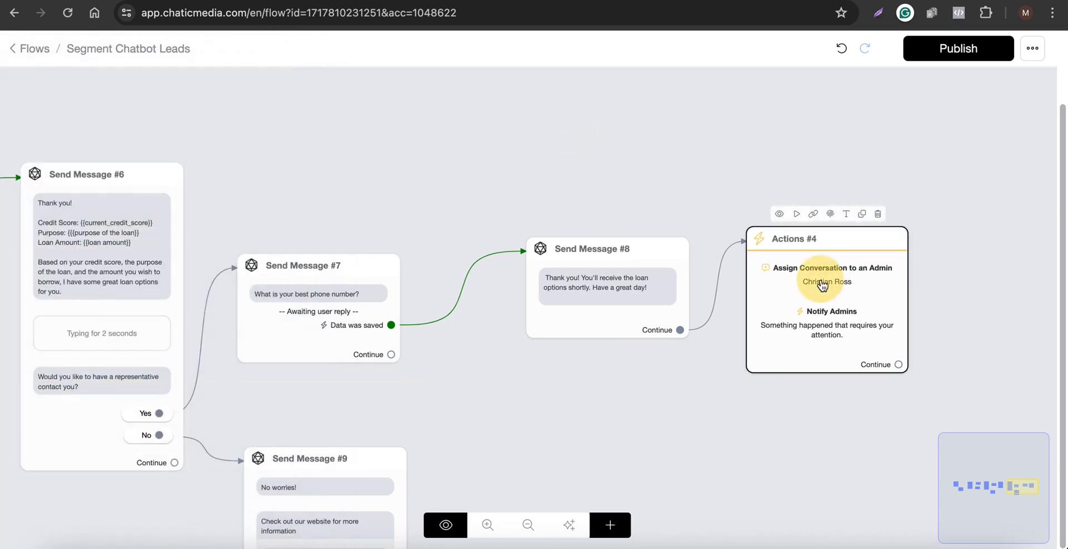
left_click(89, 316)
left_click_drag(96, 312, 12, 301)
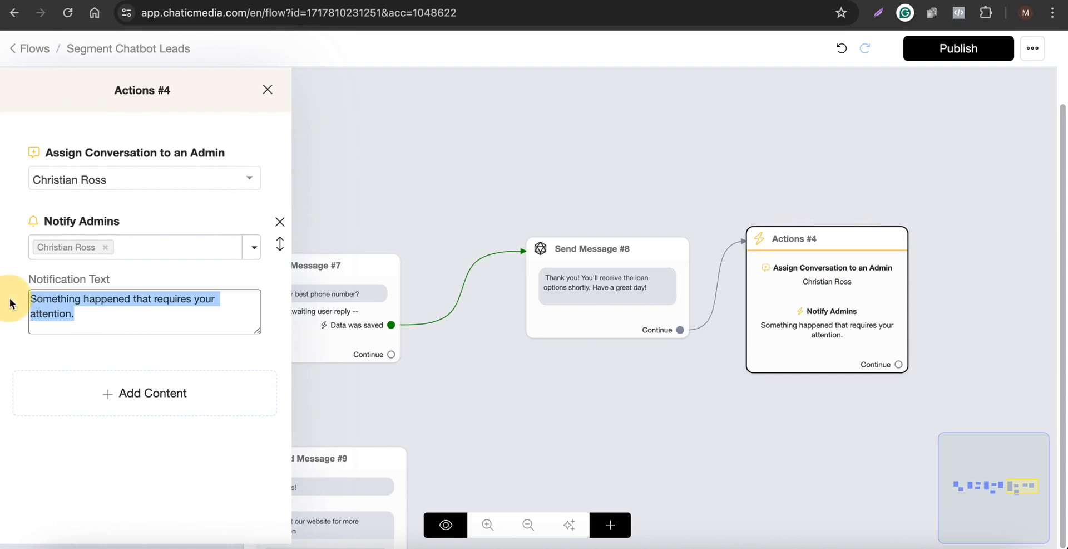
key("BackSpace")
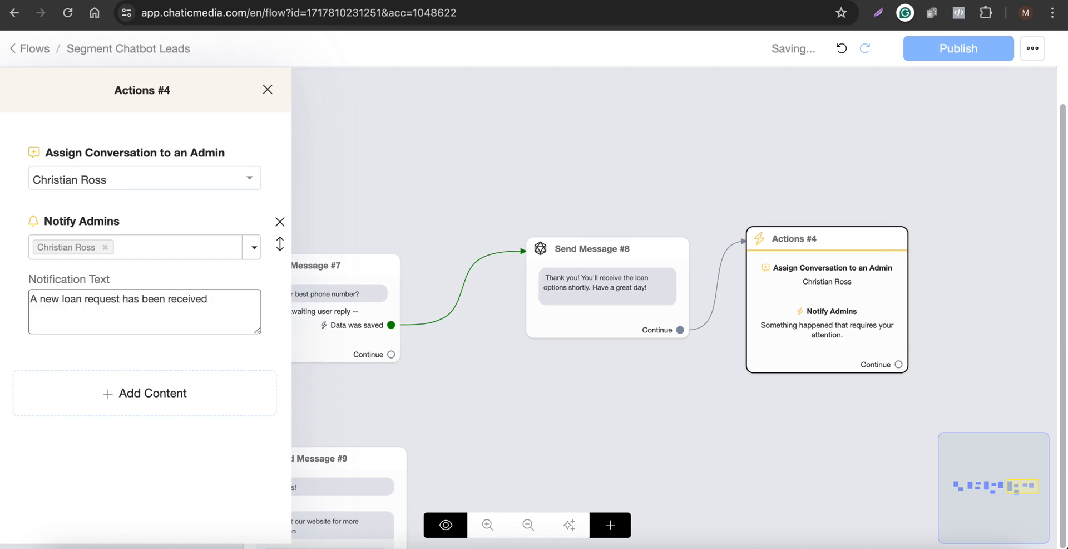
type(".  Credit Score: {{current_credit_score}} Purpose: {{{purpose of the loan}} Loan Amount: {{loan amount}}")
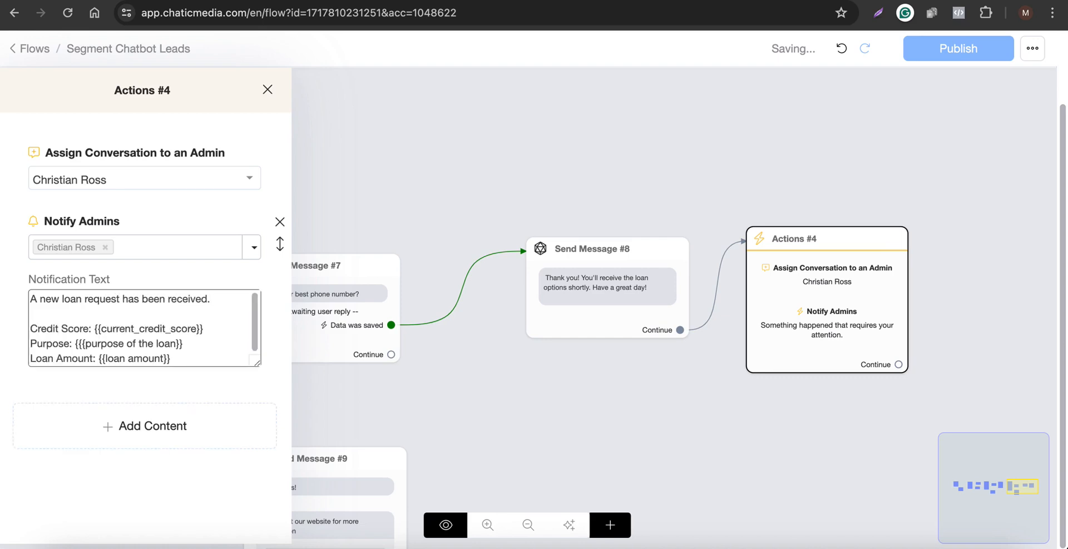
Insert a 'Customer name: {{full_name}}' line after the opening sentence, separated by a blank line.
left_click(50, 315)
key("BackSpace")
type("Customer")
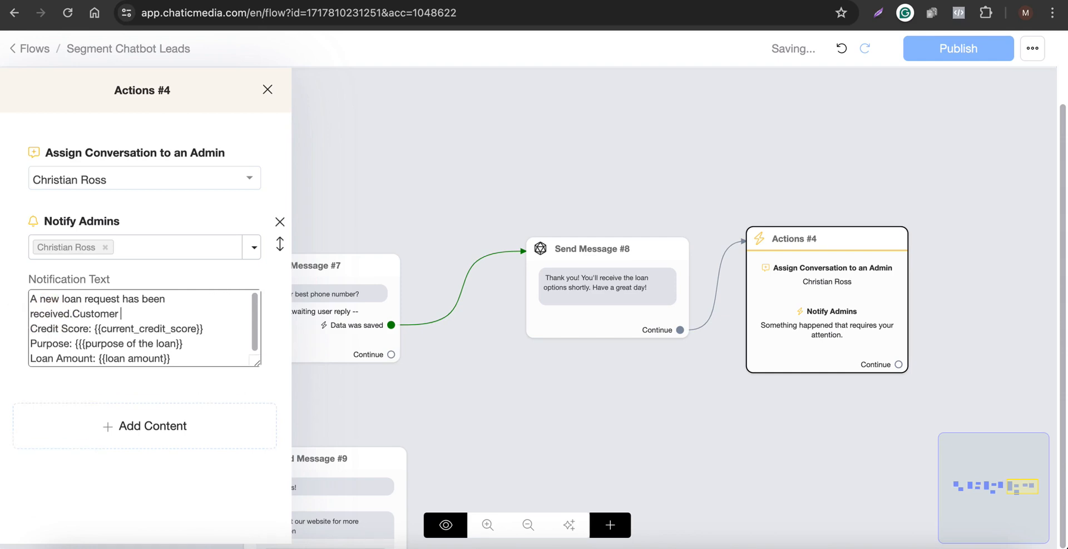
type(" name: {")
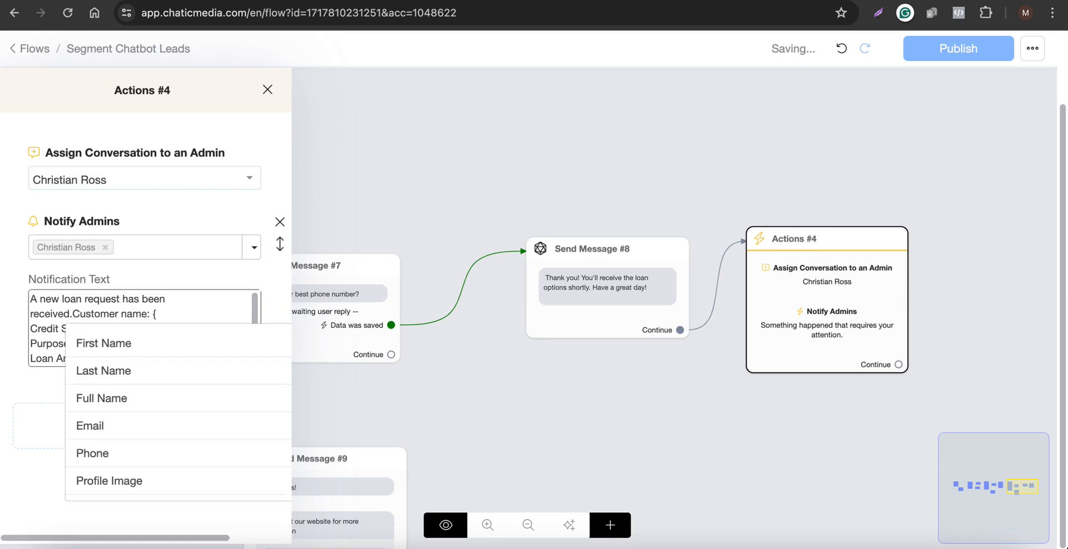
type("f")
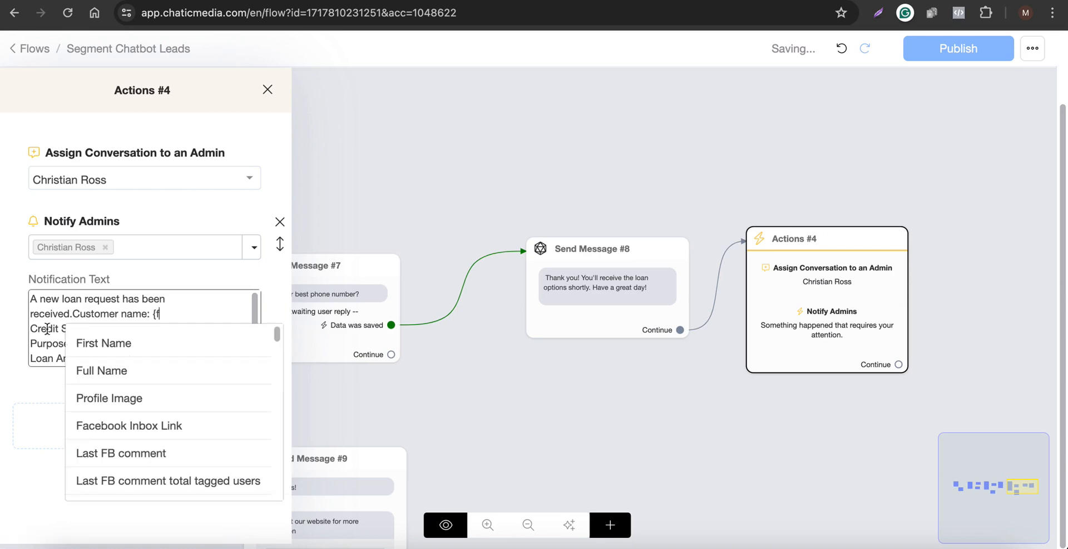
left_click(109, 371)
left_click(76, 314)
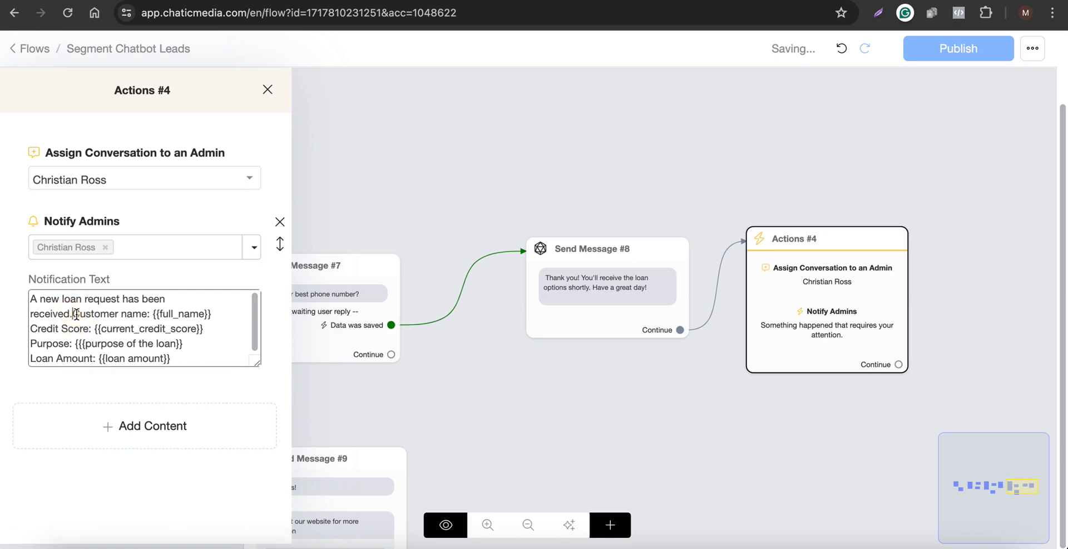
key("Return")
key("Return")
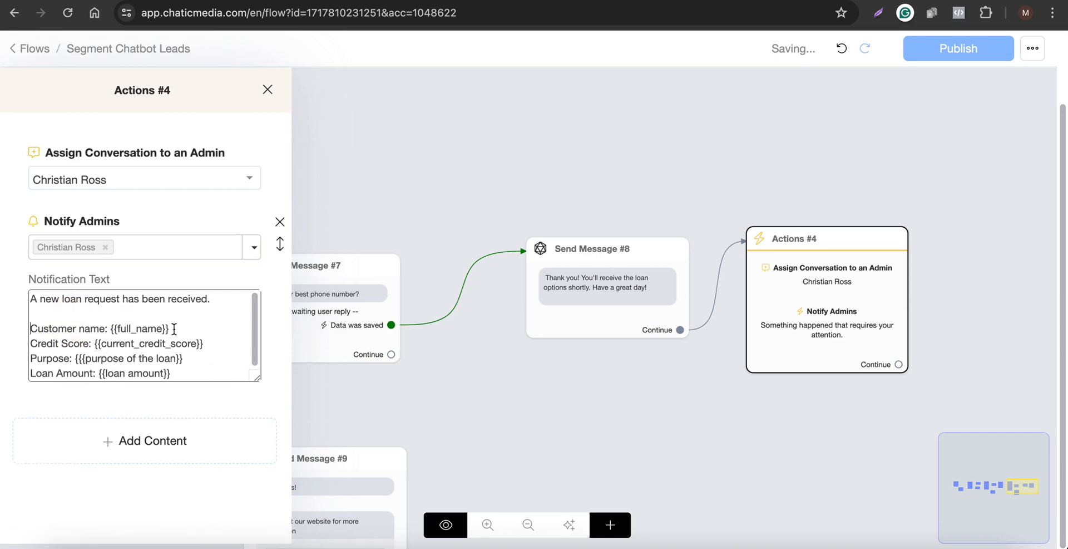
Add a 'Phone number: {{phone}}' line below the customer name line in the notification text.
left_click(174, 328)
key("Return")
type("Phone n")
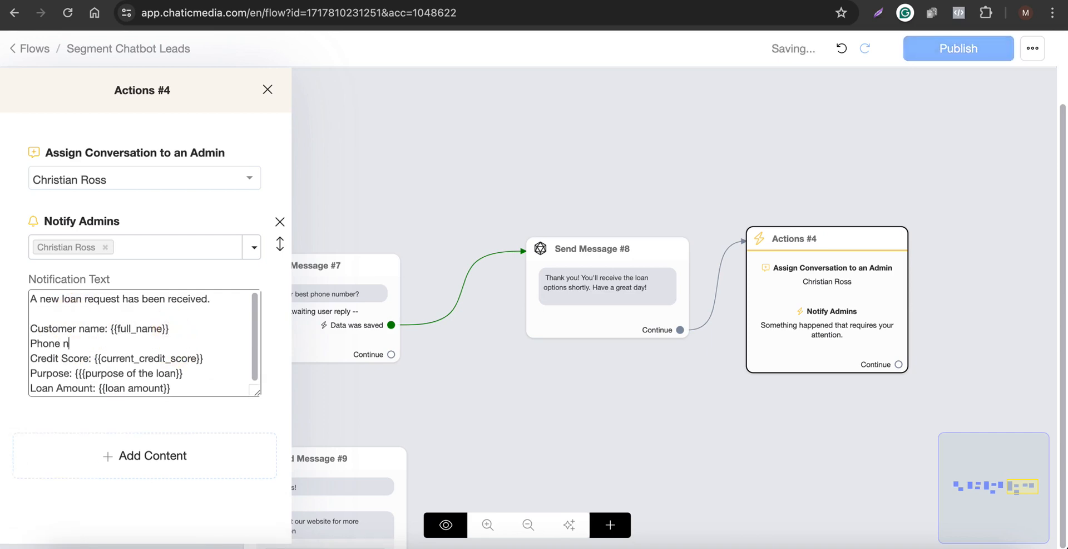
type("umber: {pho")
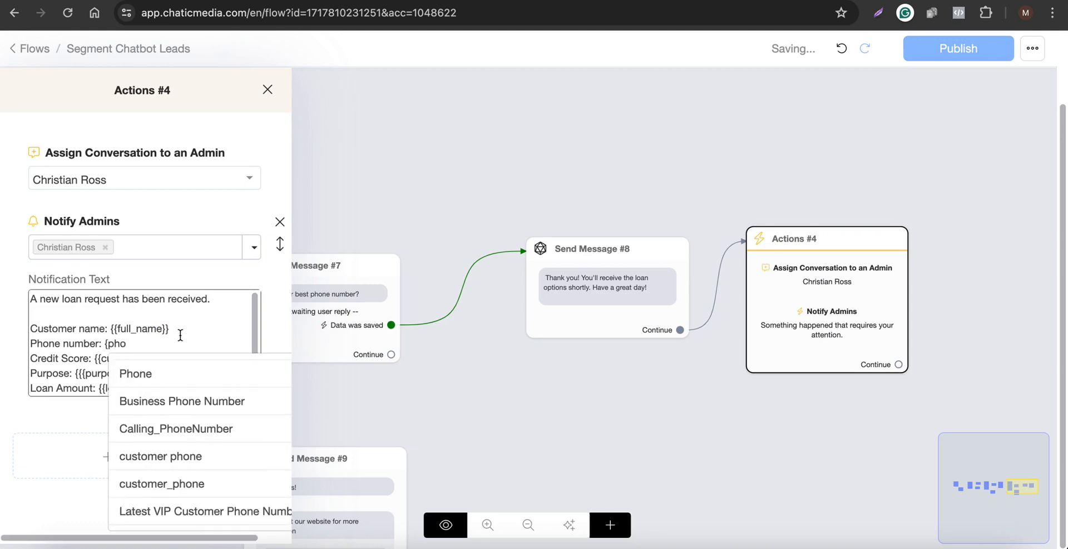
left_click(176, 375)
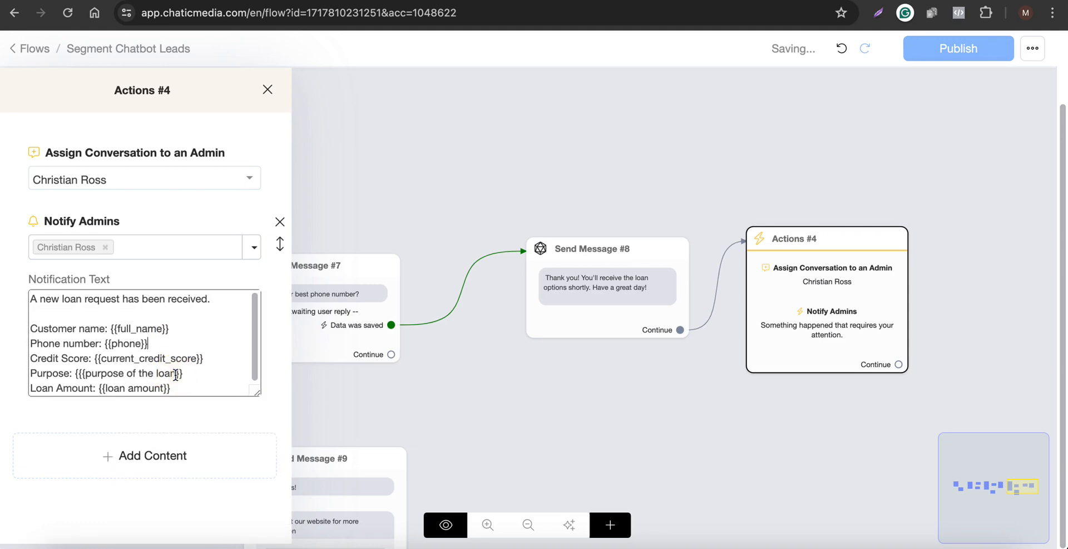
Switch both the assigned admin and the notified admin to the workspace owner's Chatic Media account.
left_click(226, 180)
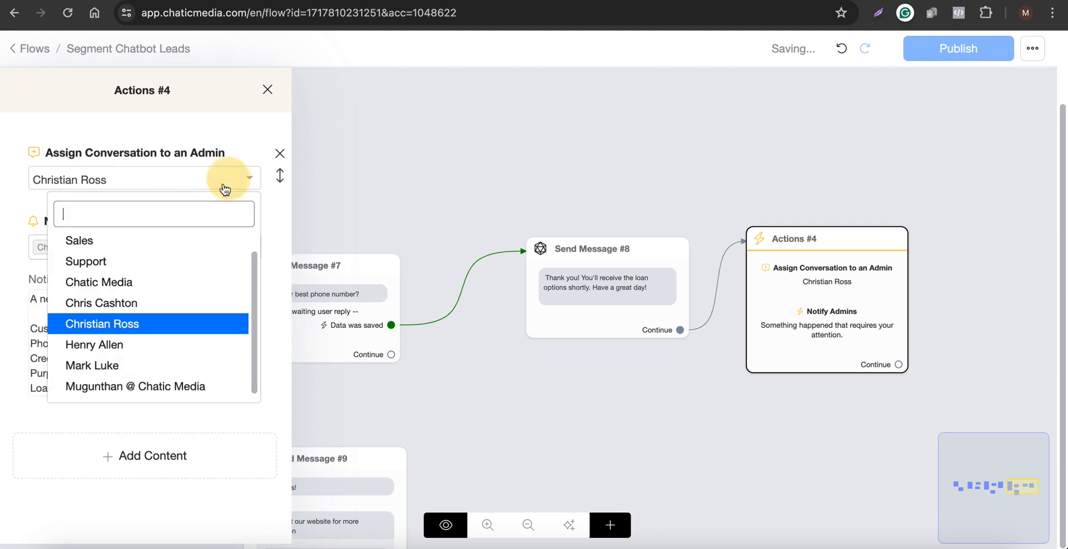
left_click(127, 388)
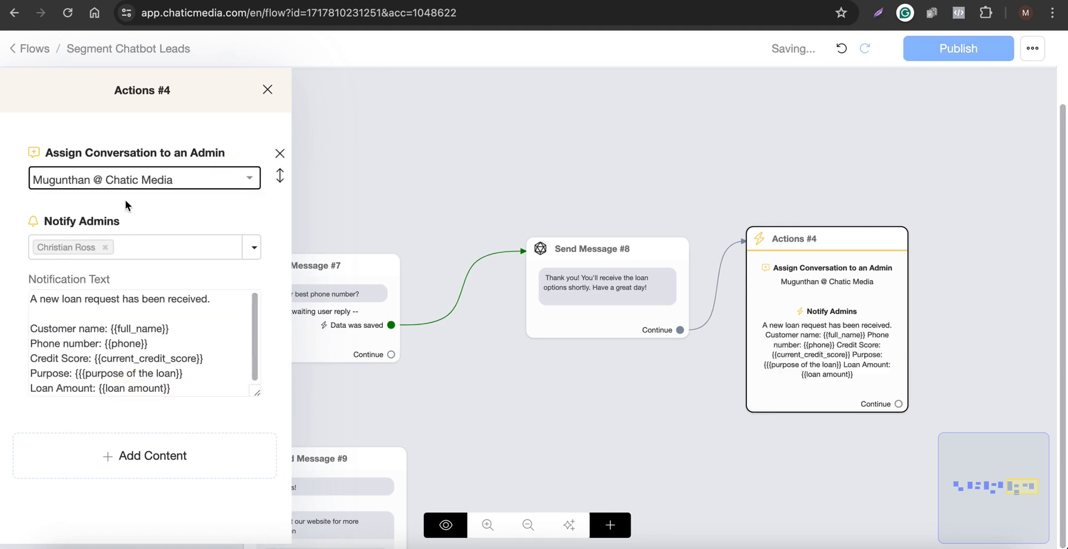
left_click(105, 247)
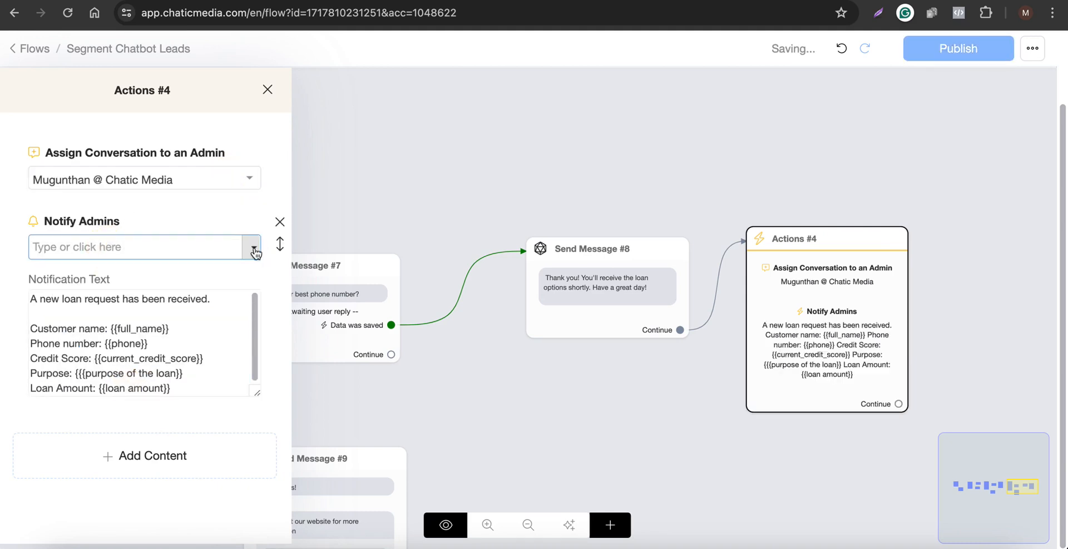
left_click(254, 247)
left_click(108, 448)
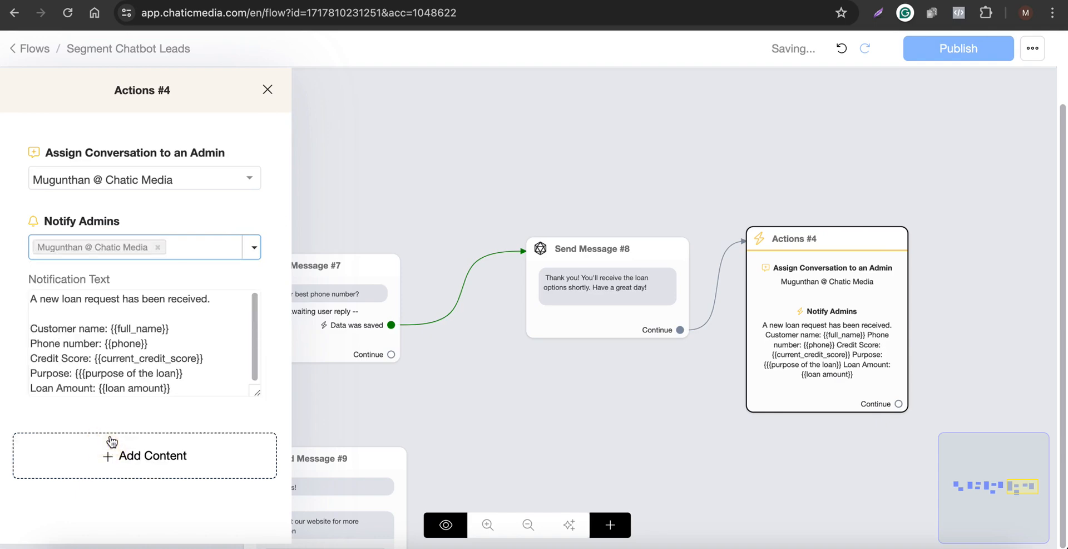
Close the action settings and publish the Segment Chatbot Leads flow.
left_click(419, 164)
left_click(807, 271)
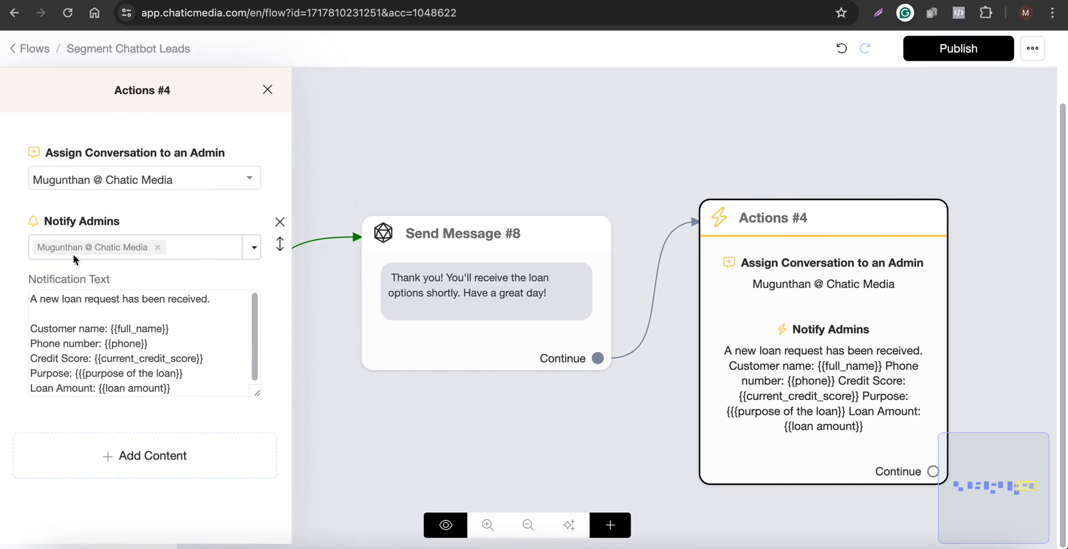
left_click(460, 150)
scroll(588, 186, "down", 5)
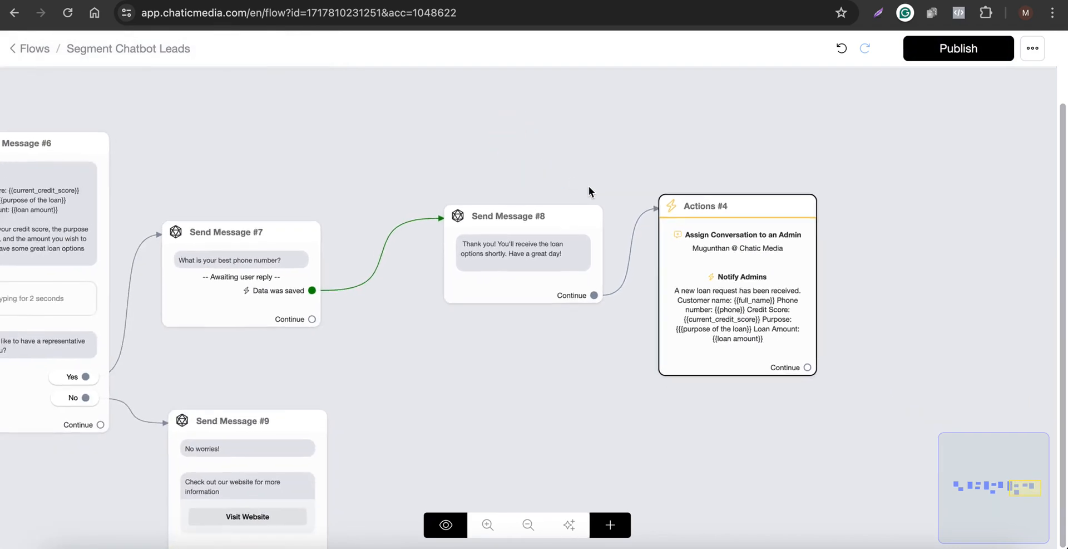
left_click_drag(707, 156, 710, 157)
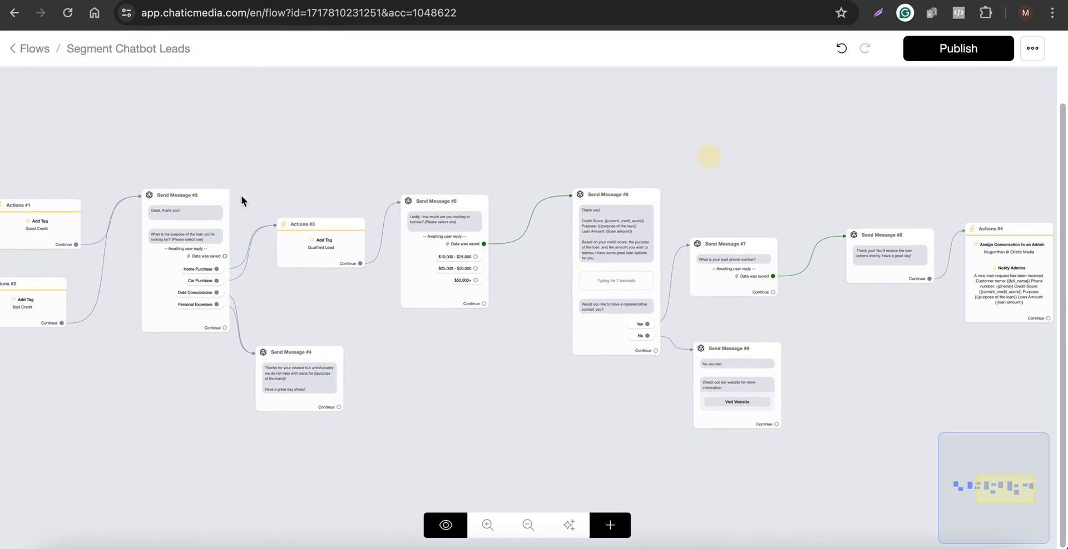
left_click_drag(118, 154, 406, 158)
left_click_drag(192, 176, 470, 158)
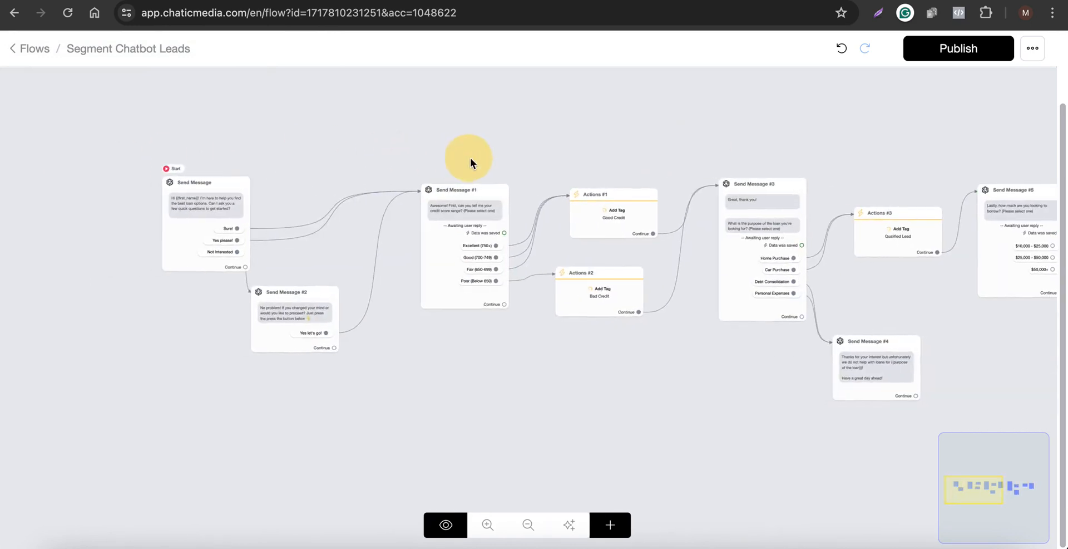
left_click(934, 53)
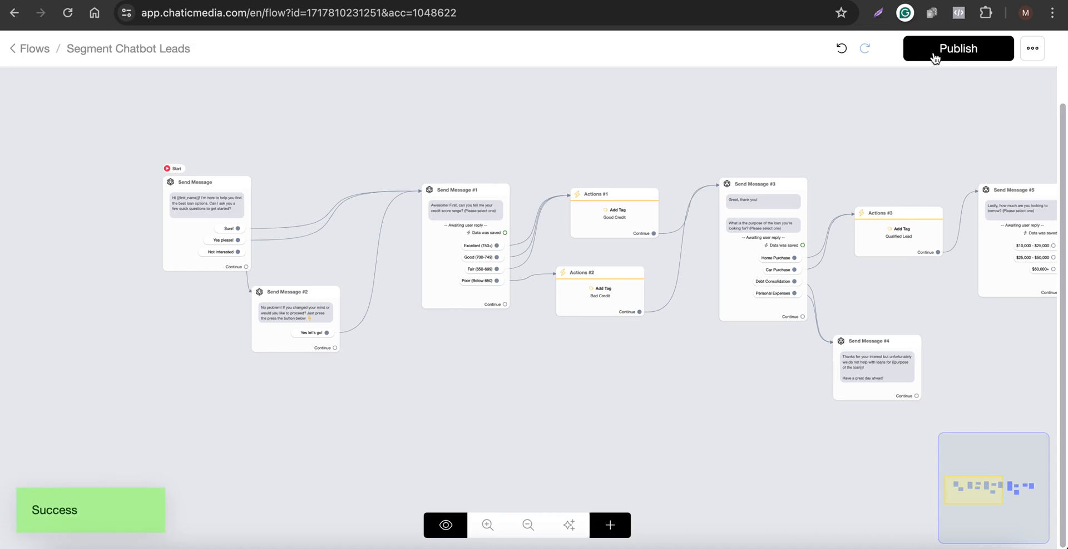
Start a new automated response with the user message 'APPLY'.
scroll(166, 209, "up", 3)
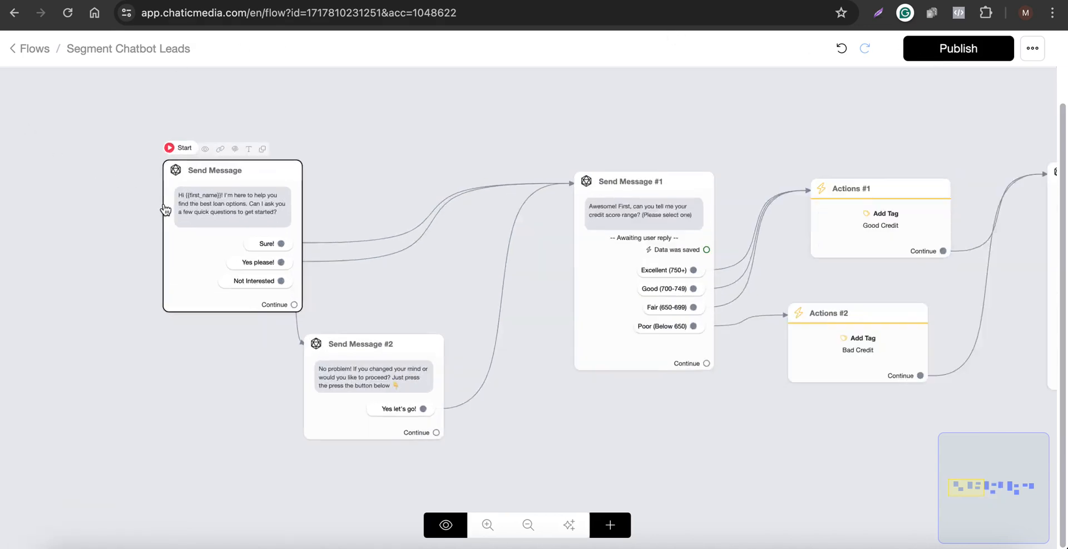
scroll(165, 210, "up", 1)
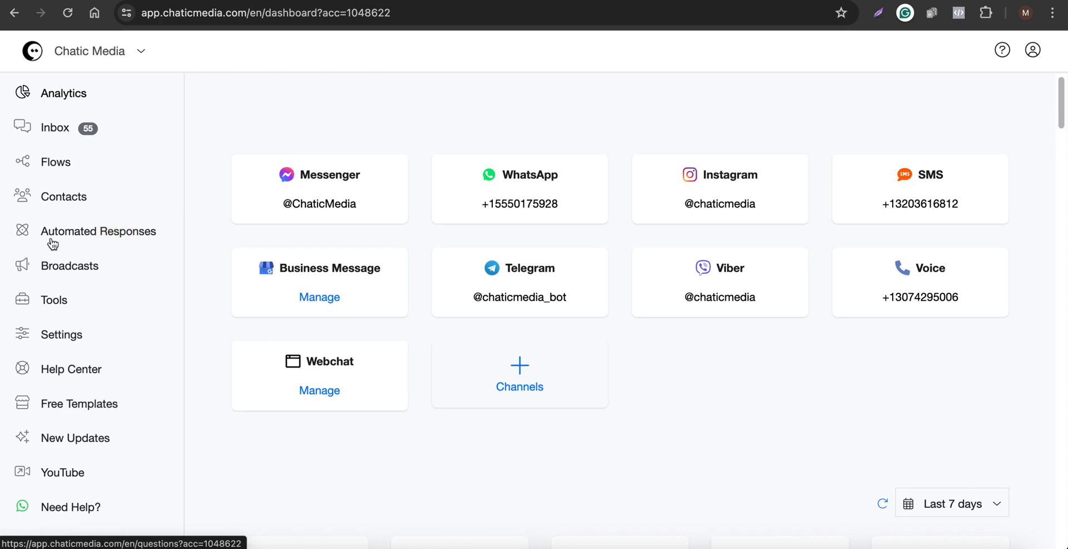
left_click(87, 237)
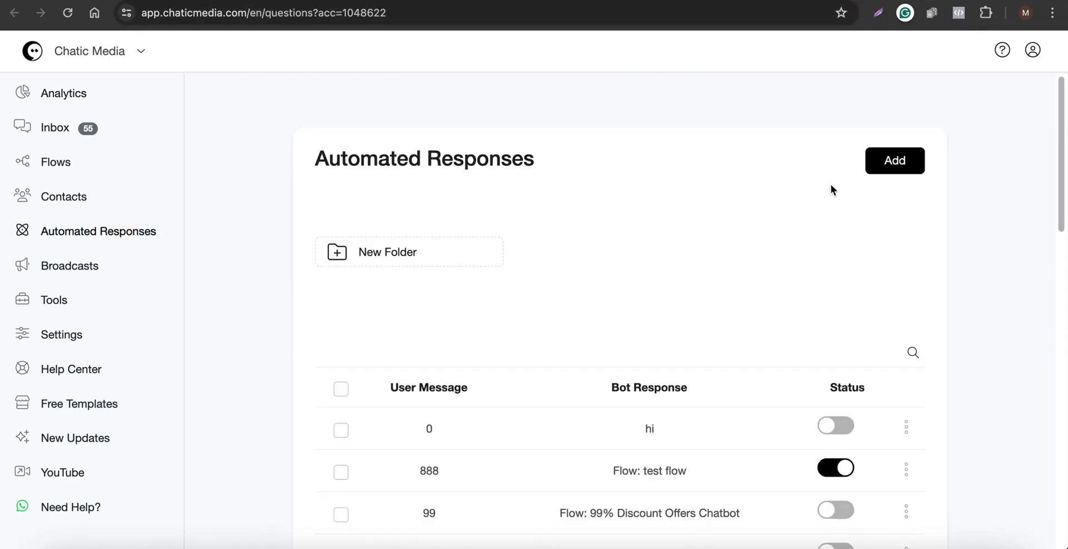
left_click(892, 162)
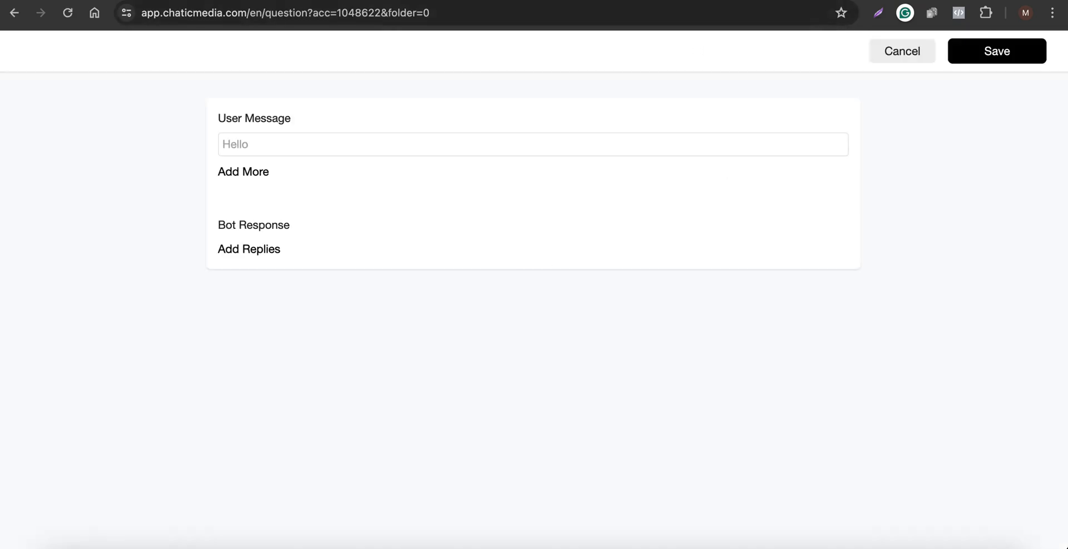
left_click(299, 140)
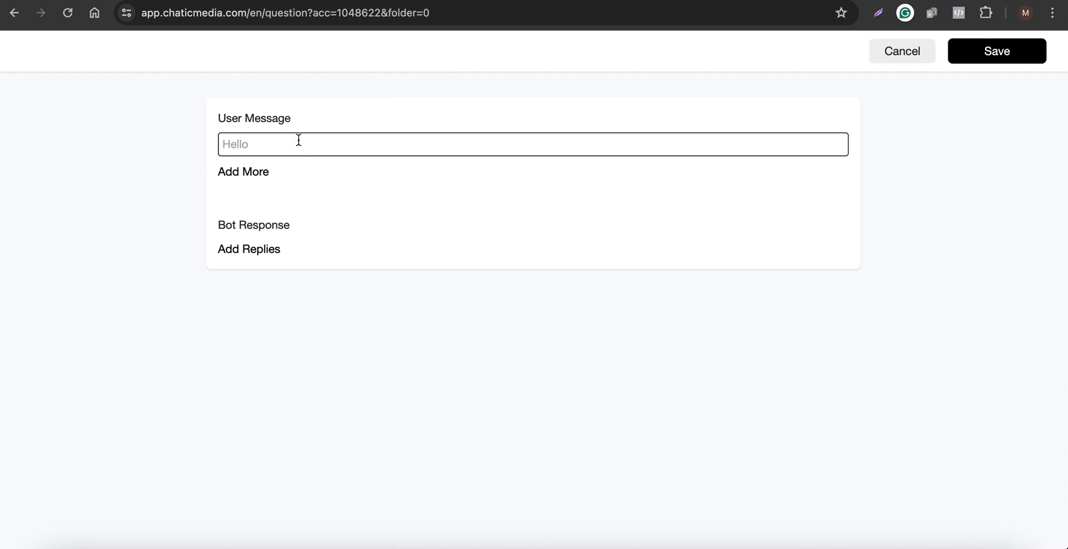
type("APPLY")
Set the bot response to the Segment Chatbot Leads flow and save the automated response.
left_click(248, 248)
left_click(248, 300)
left_click(349, 255)
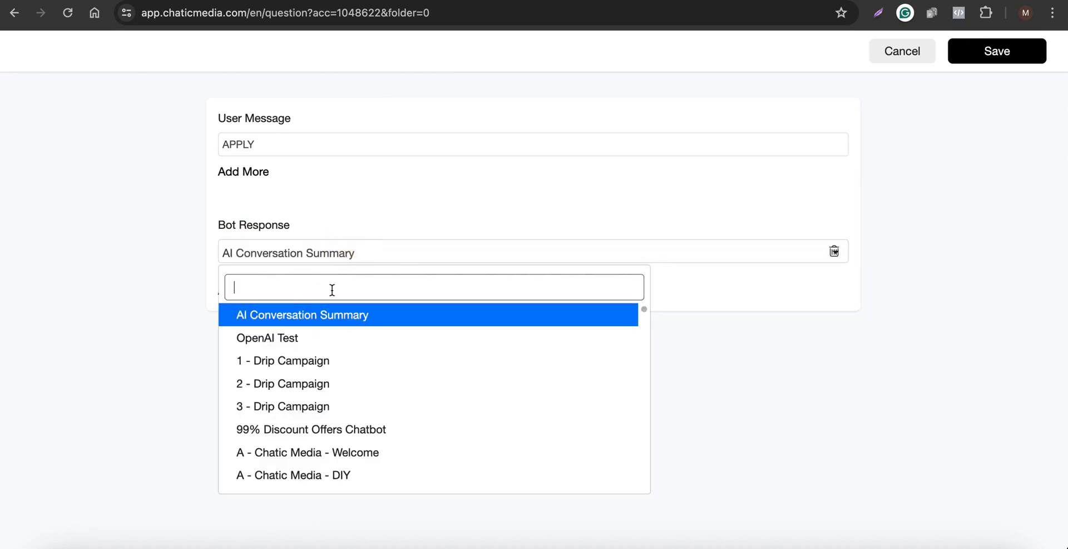
type("SEG")
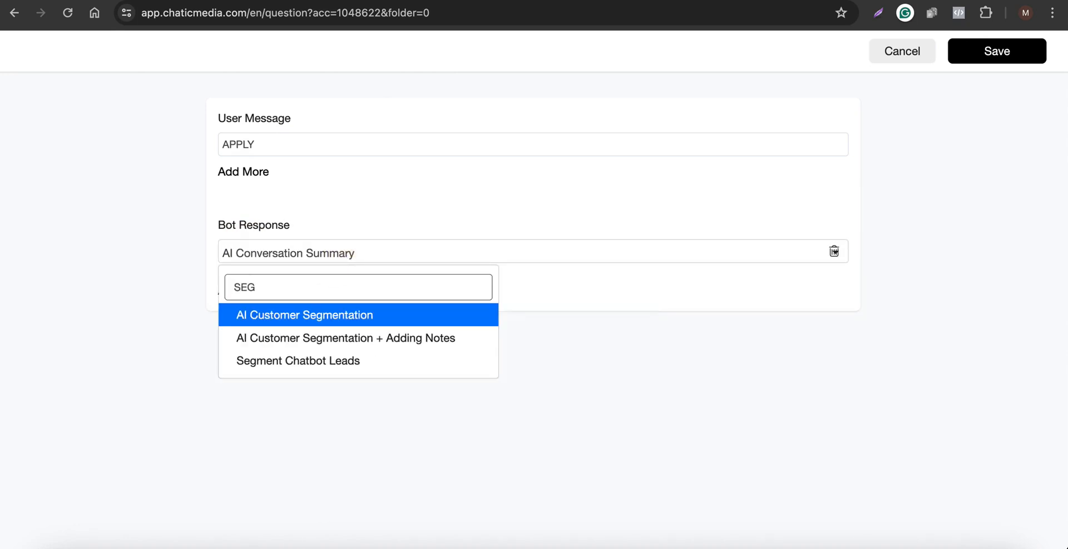
left_click(301, 362)
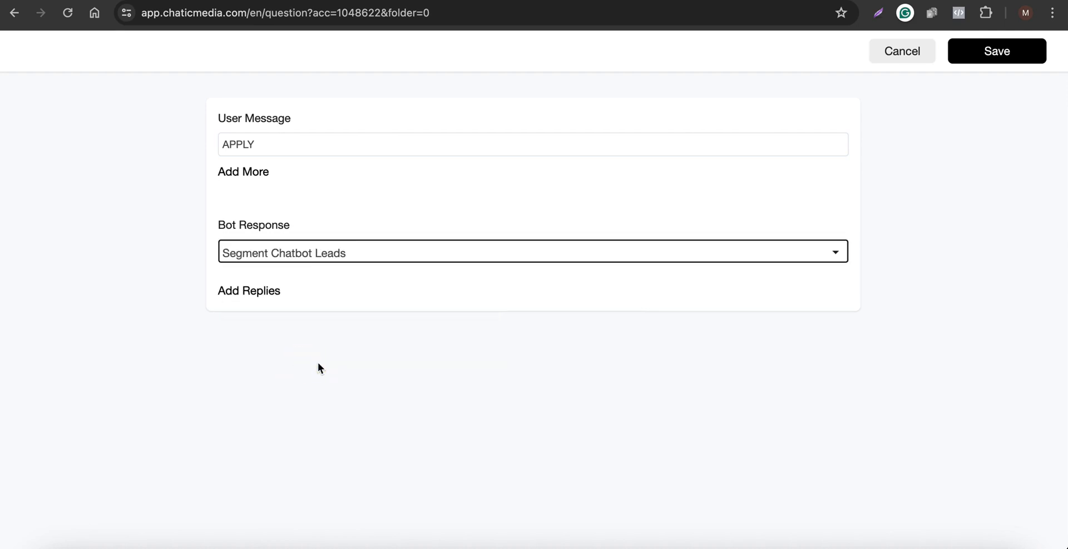
left_click(977, 52)
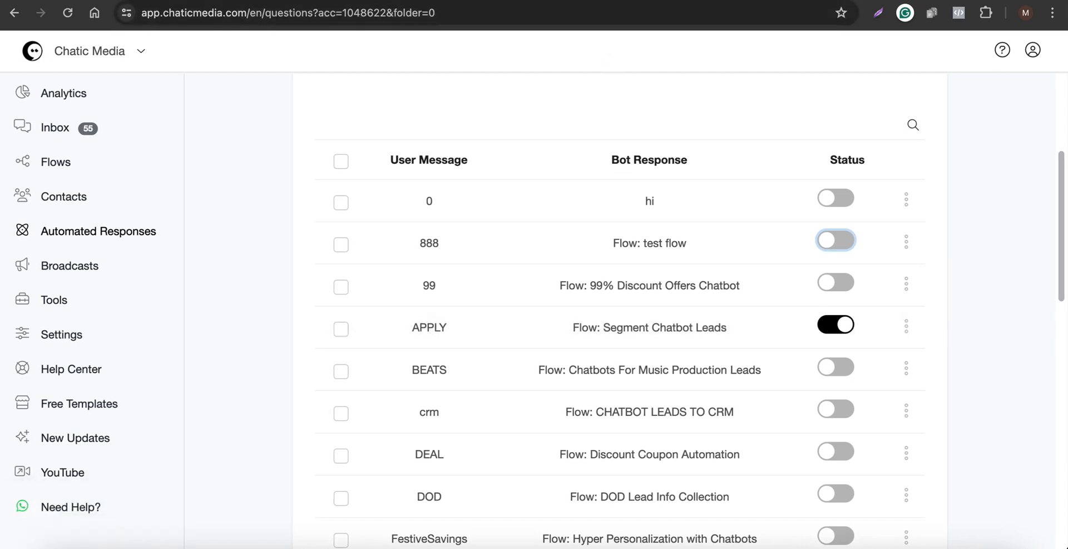
left_click(690, 0)
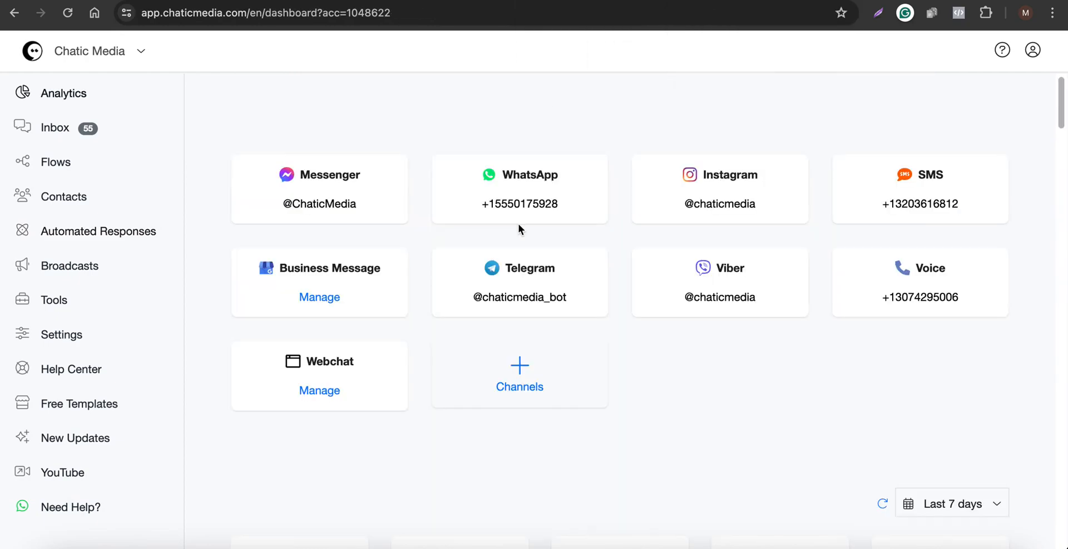
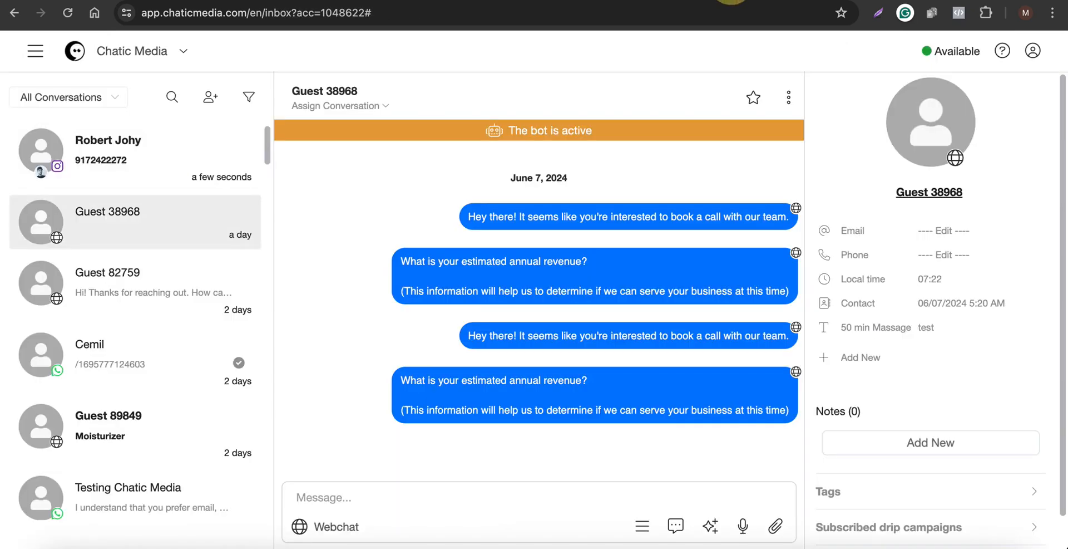
Open the newest Instagram conversation and read through the chatbot's loan questions and the contact's answers.
left_click(190, 164)
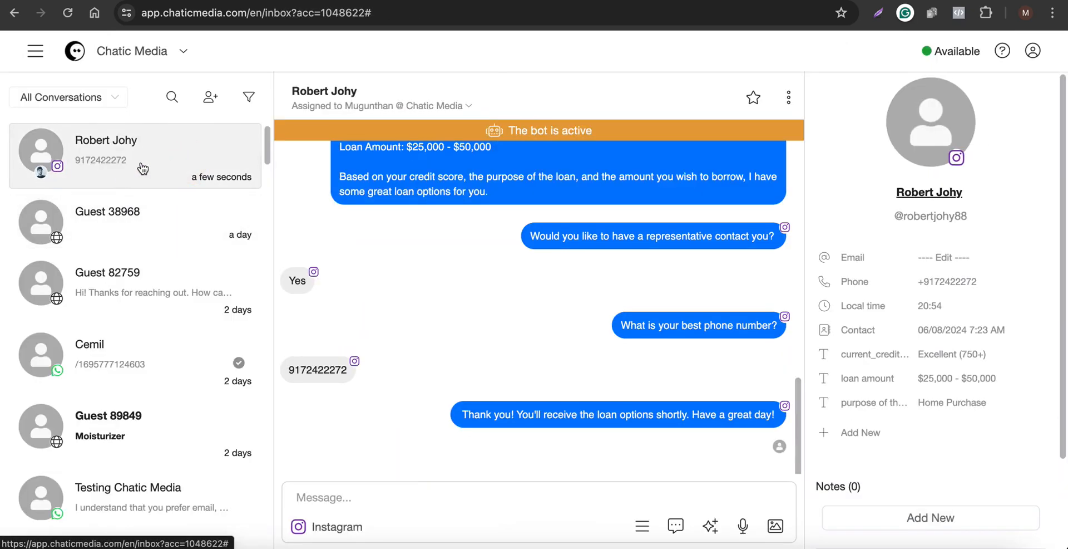
scroll(625, 357, "up", 5)
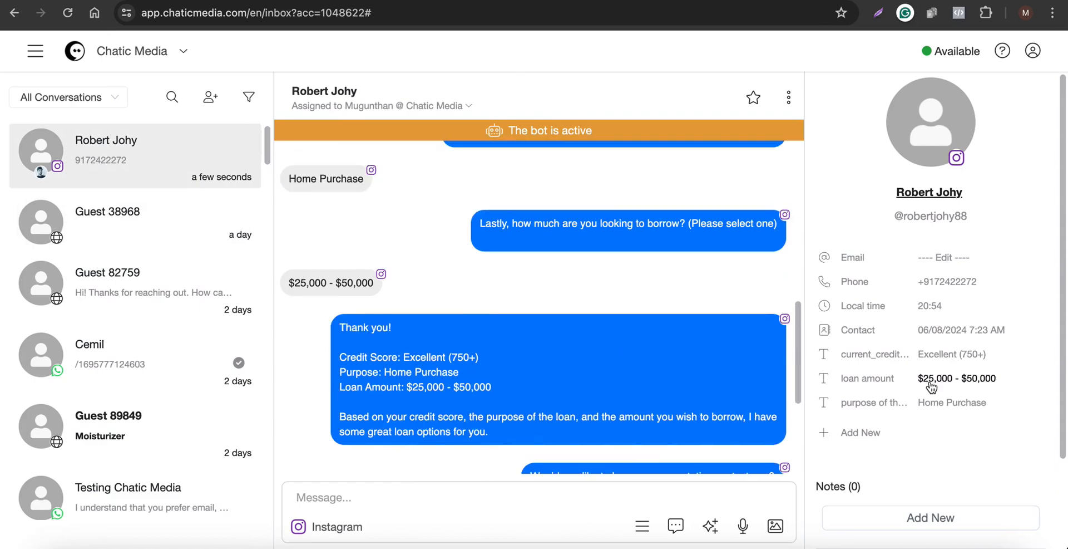
scroll(654, 333, "up", 4)
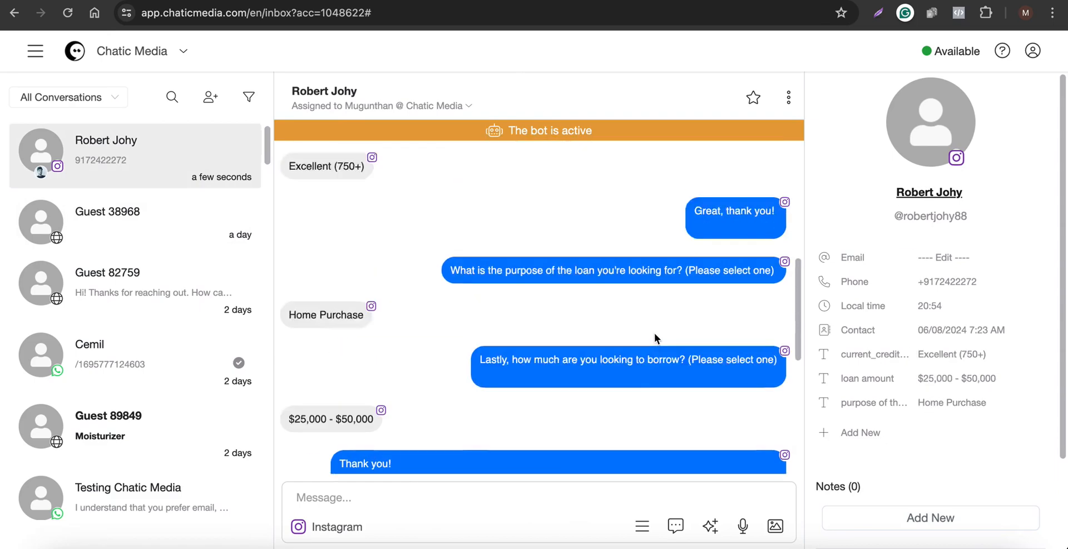
scroll(660, 258, "down", 9)
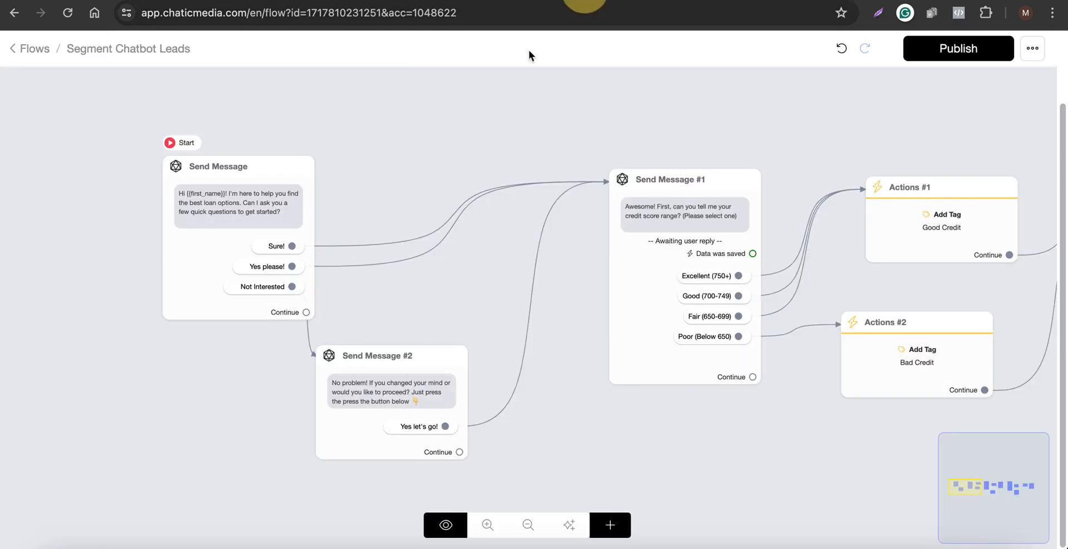
scroll(401, 262, "down", 5)
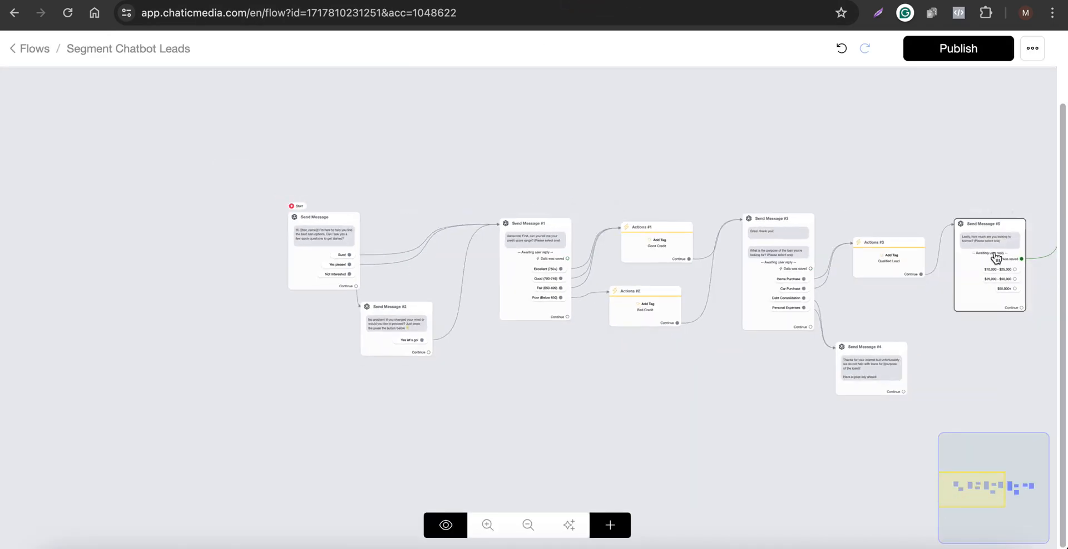
Review the Segment Chatbot Leads flow from the credit score question through the final actions node.
left_click_drag(979, 146, 555, 152)
scroll(948, 317, "up", 5)
left_click_drag(948, 322, 802, 332)
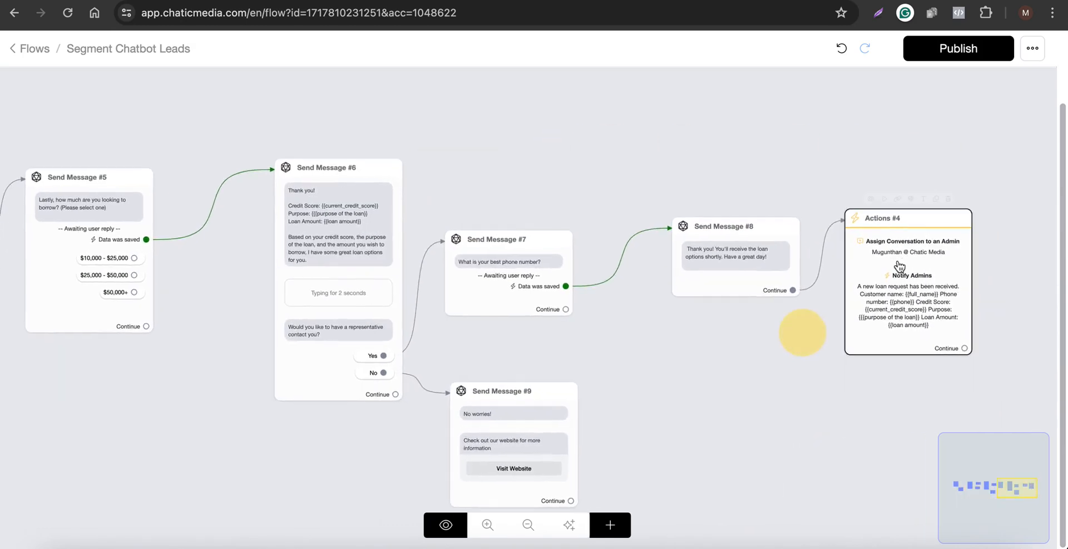
scroll(829, 256, "up", 5)
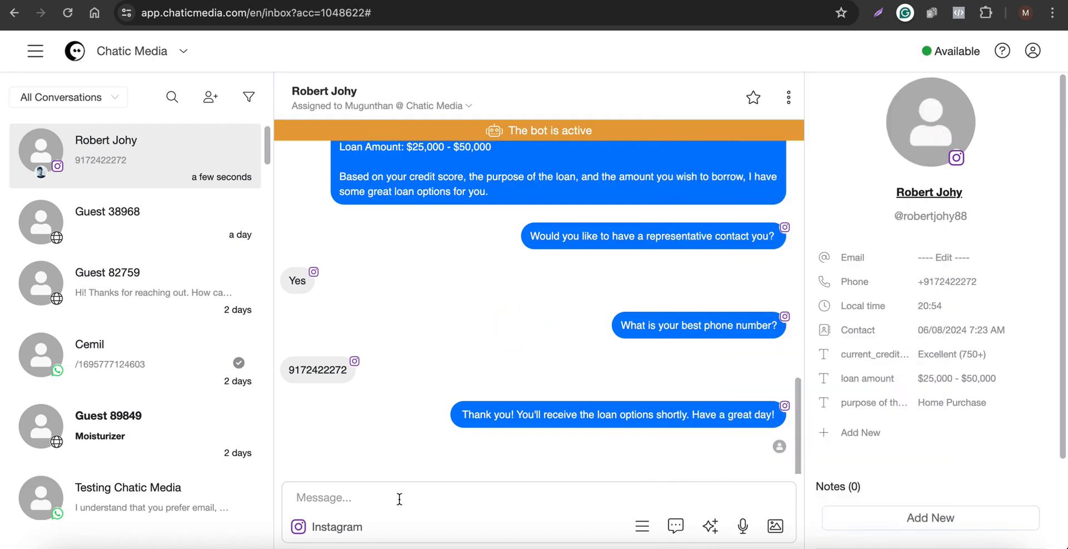
Open the saved replies list from the message composer and close it again.
left_click(399, 499)
left_click(674, 526)
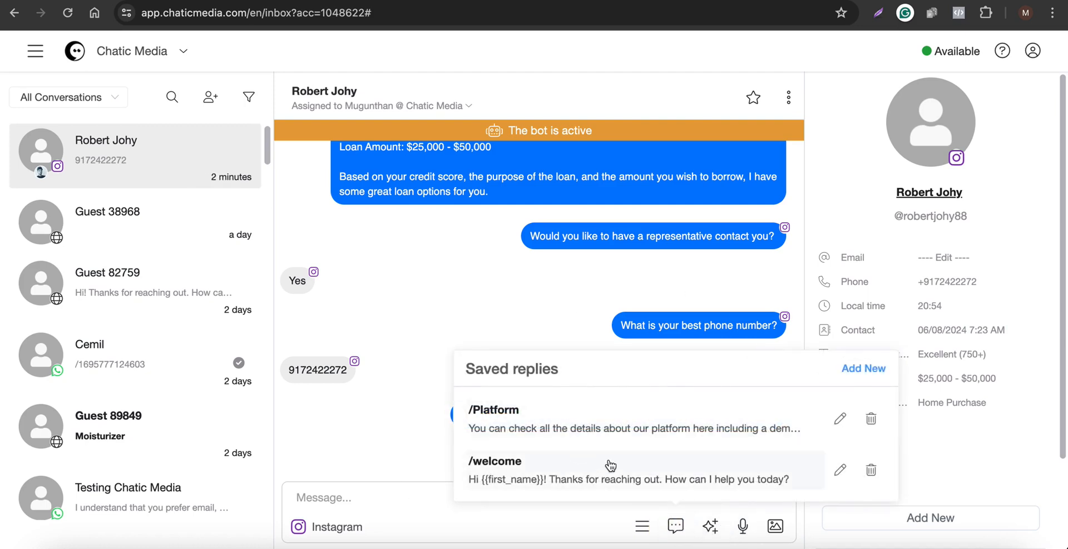
left_click(573, 325)
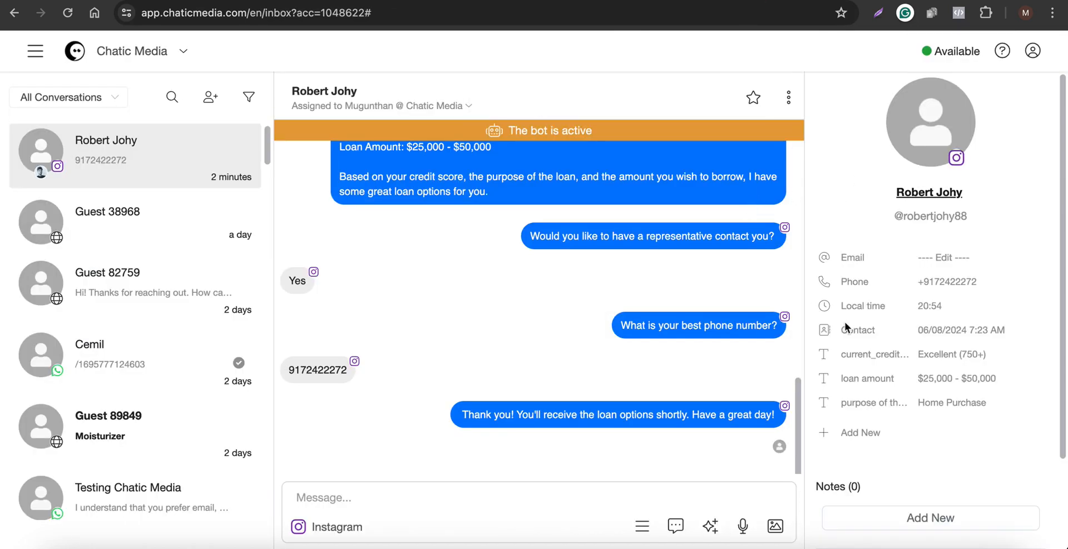
Review the contact's saved loan fields and assigned tags against the answers in the conversation.
left_click(866, 459)
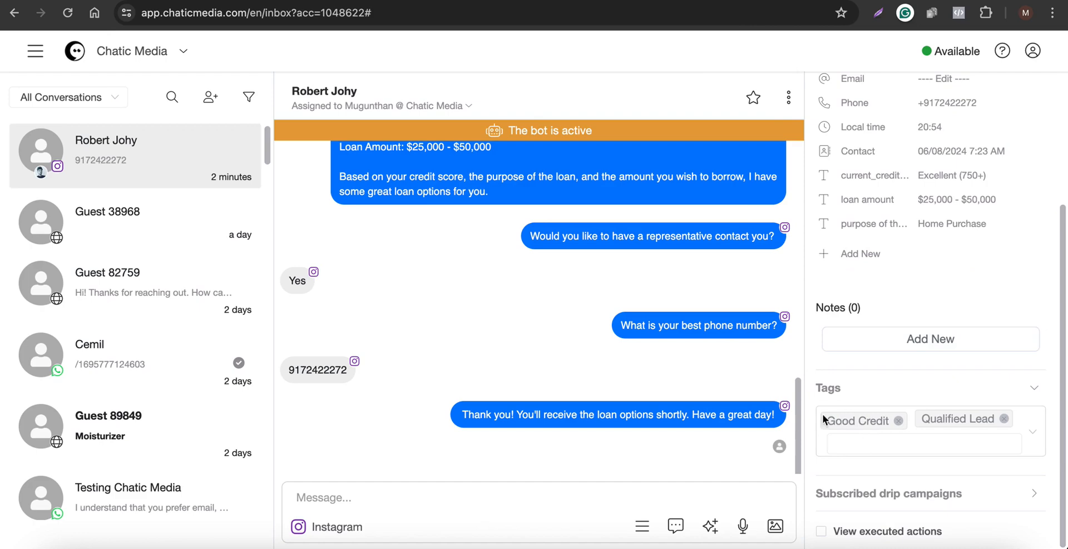
scroll(383, 294, "up", 10)
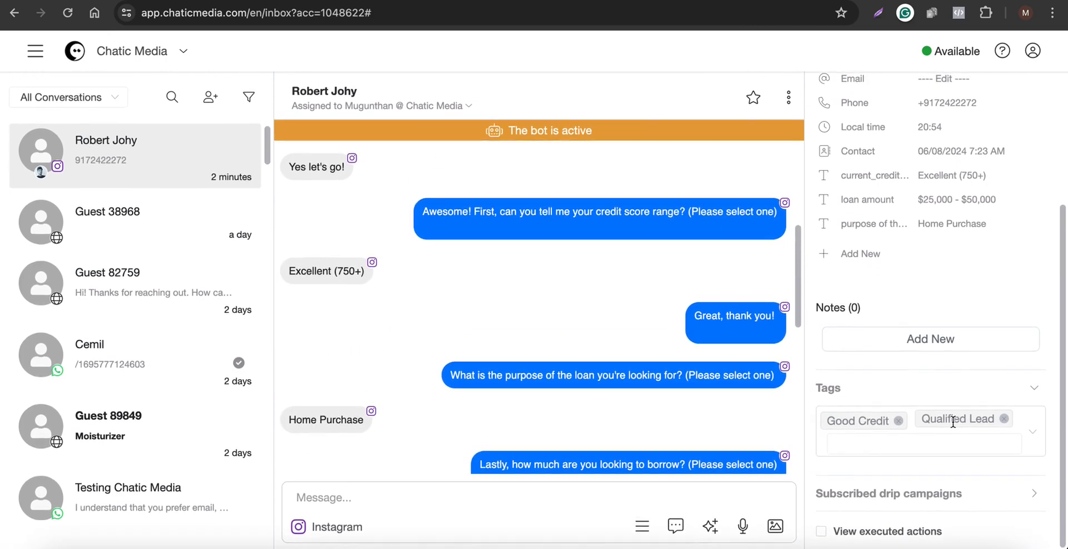
scroll(495, 362, "down", 2)
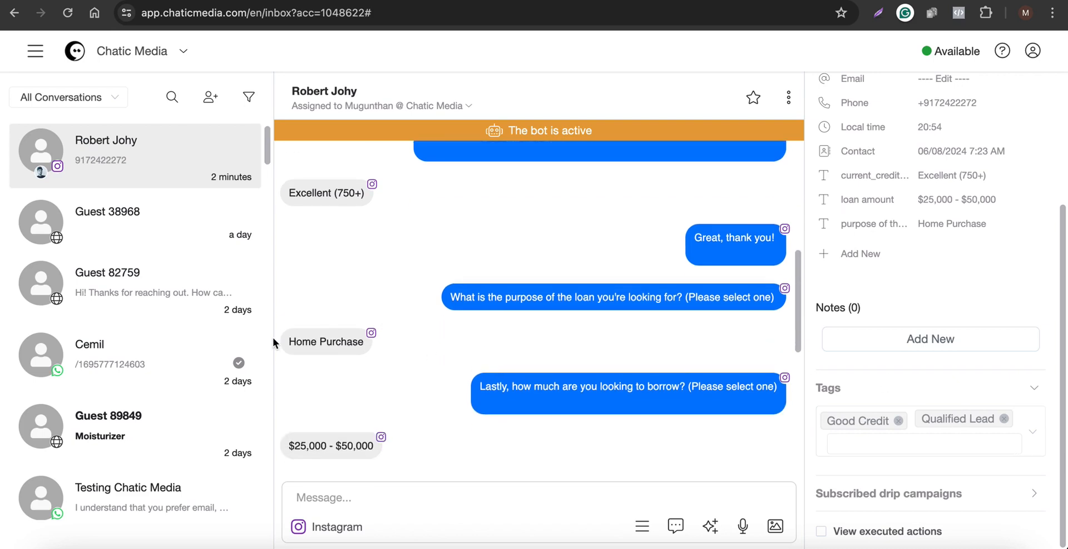
left_click_drag(273, 337, 375, 345)
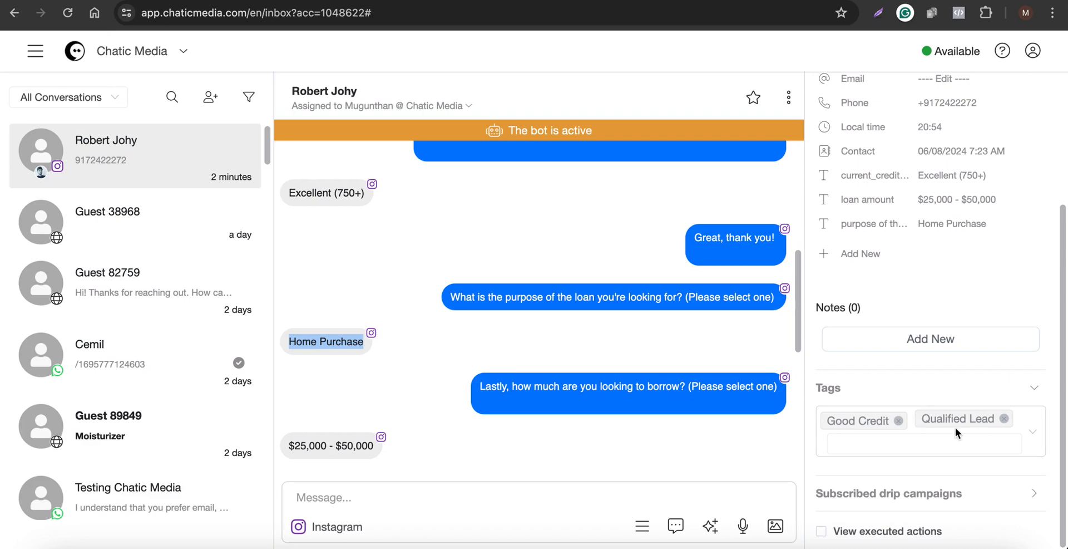
Compare the flow's message and action nodes with the conversation, then return to the inbox.
left_click(549, 131)
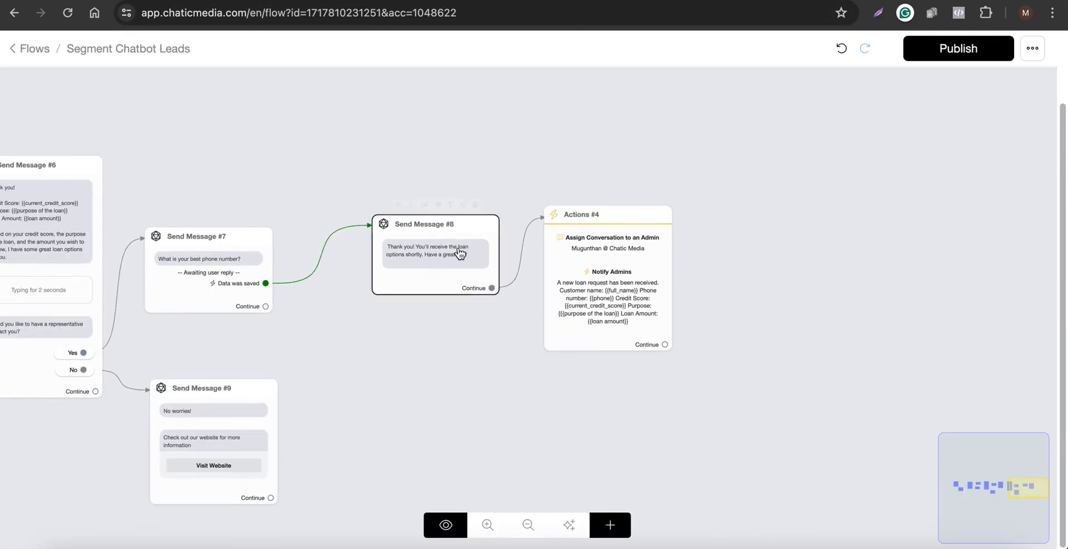
scroll(460, 253, "down", 5)
left_click_drag(406, 310, 627, 310)
scroll(249, 248, "up", 6)
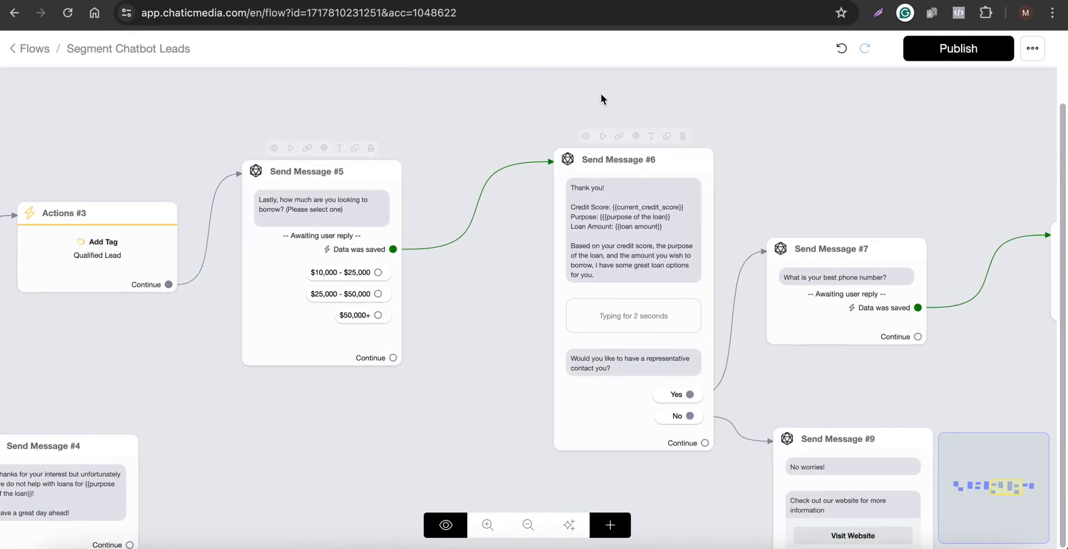
left_click(725, 0)
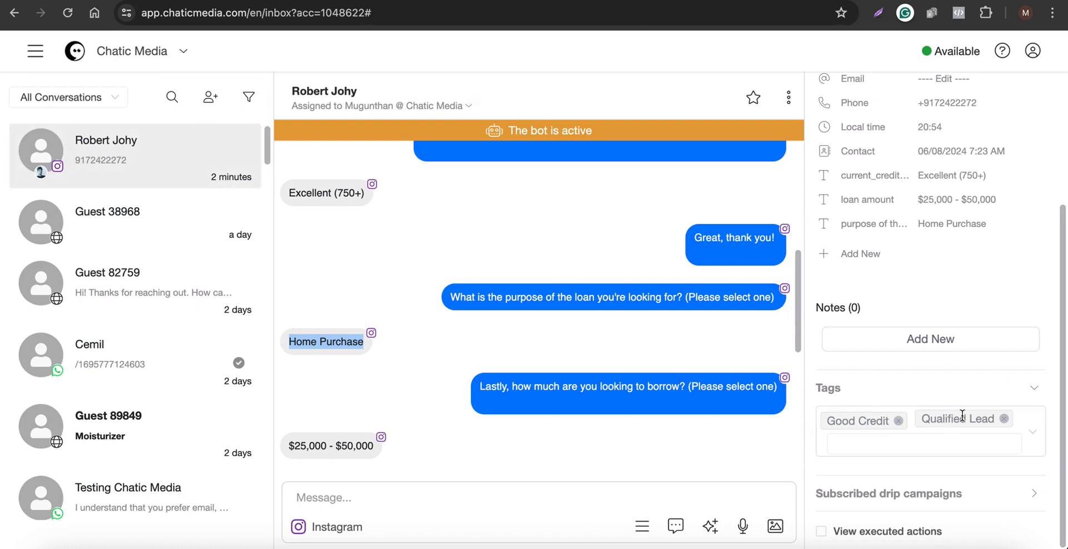
Filter the conversation list to contacts whose tags include Good Credit.
left_click(210, 97)
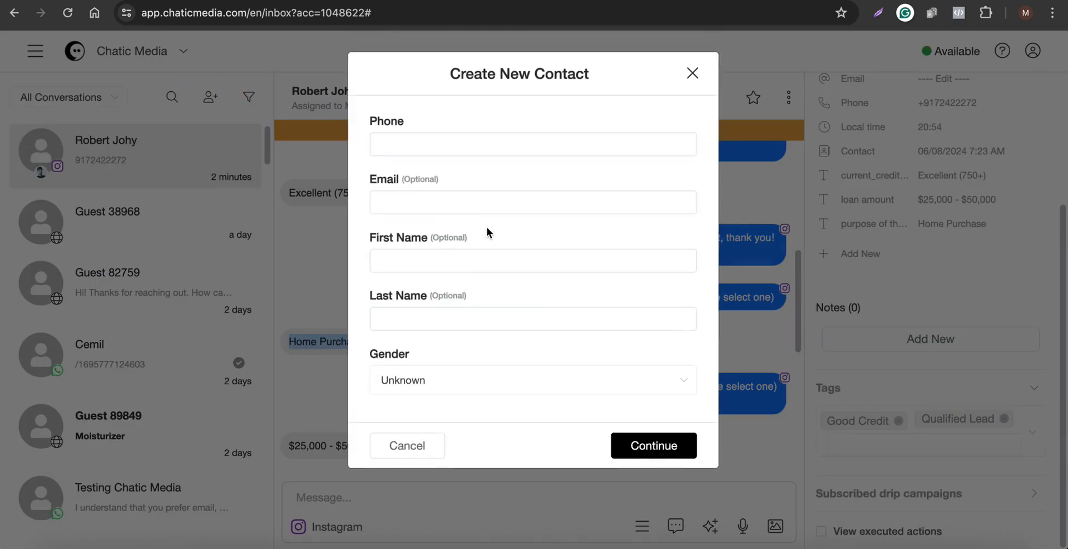
left_click(692, 74)
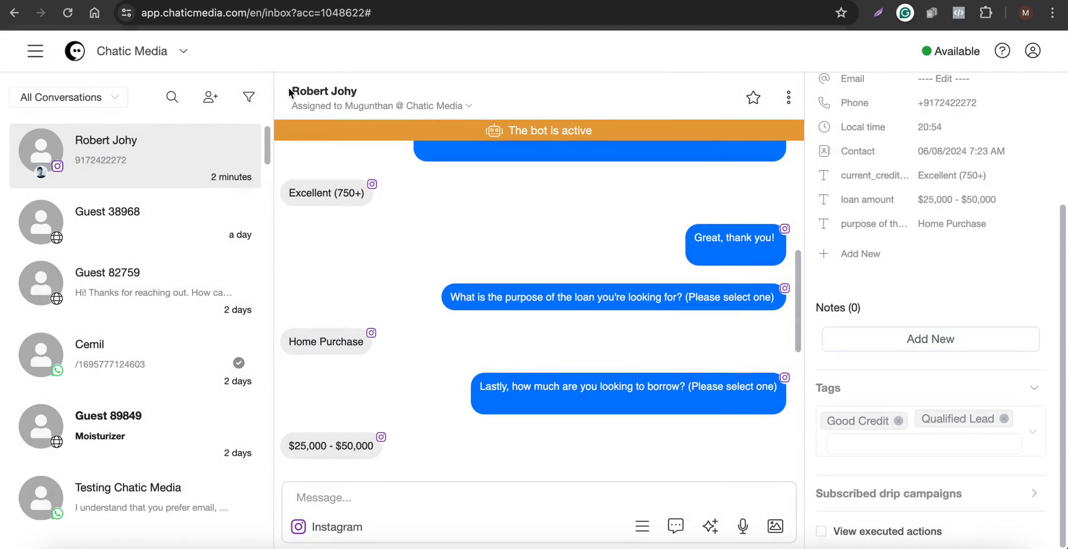
left_click(251, 104)
left_click(238, 258)
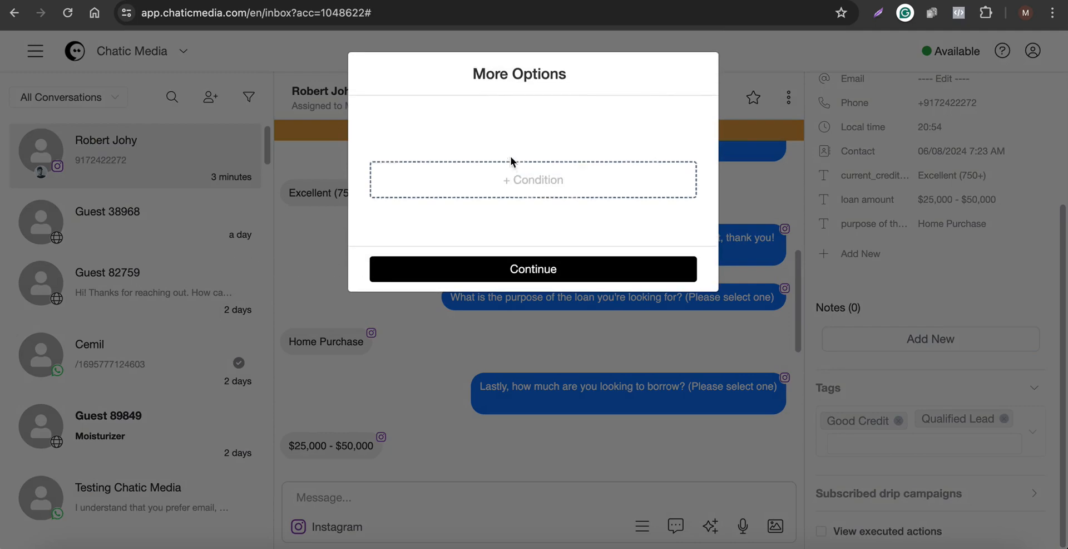
left_click(511, 166)
left_click(301, 94)
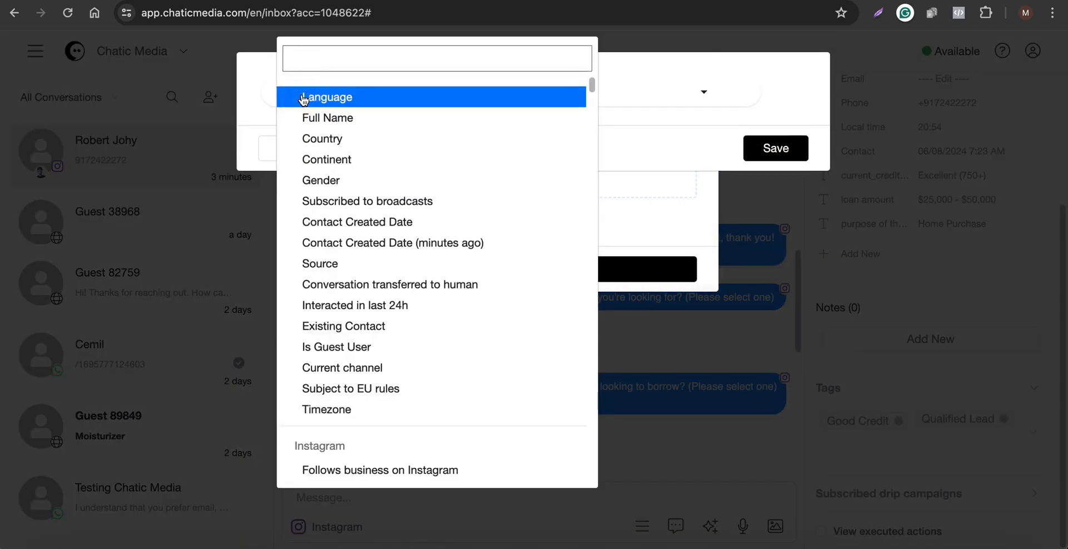
type("TAG")
left_click(318, 303)
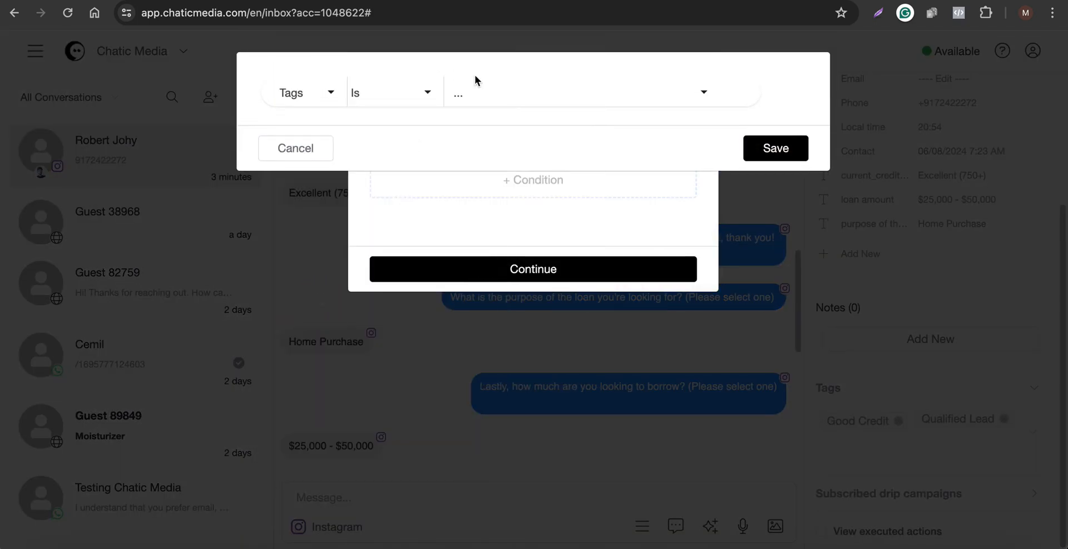
left_click(505, 105)
type("GOO")
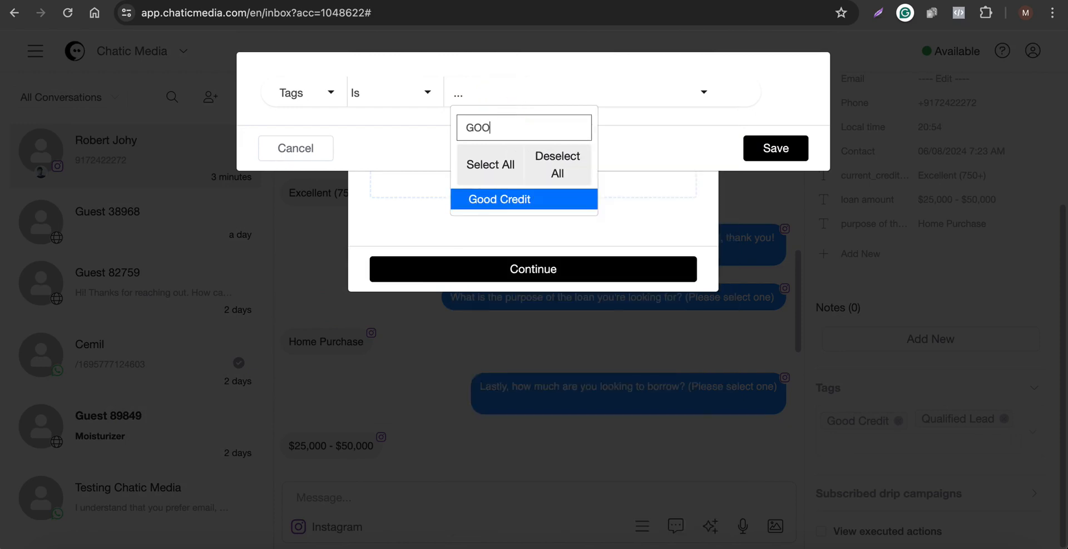
left_click(502, 198)
left_click(770, 162)
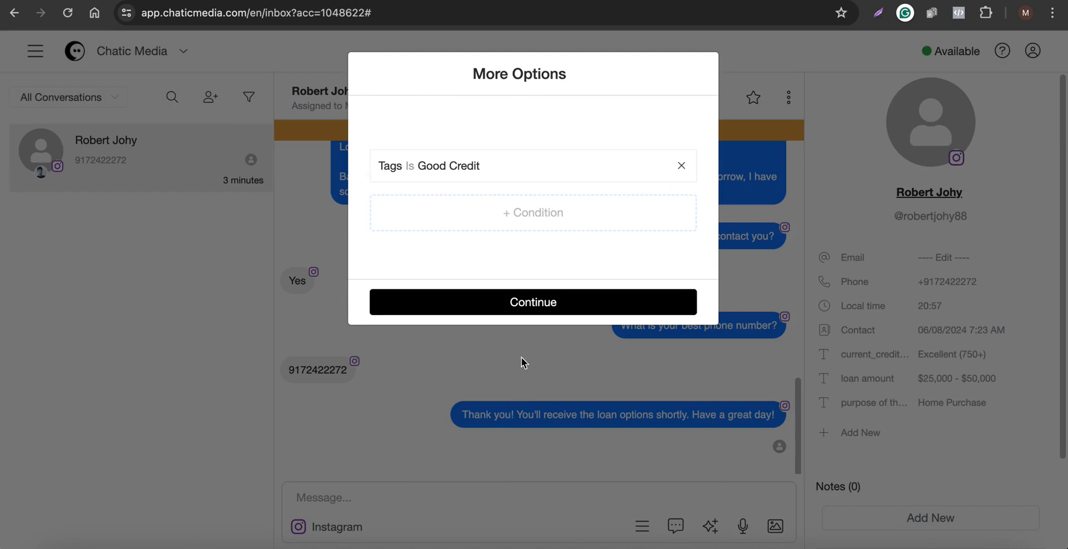
left_click(775, 169)
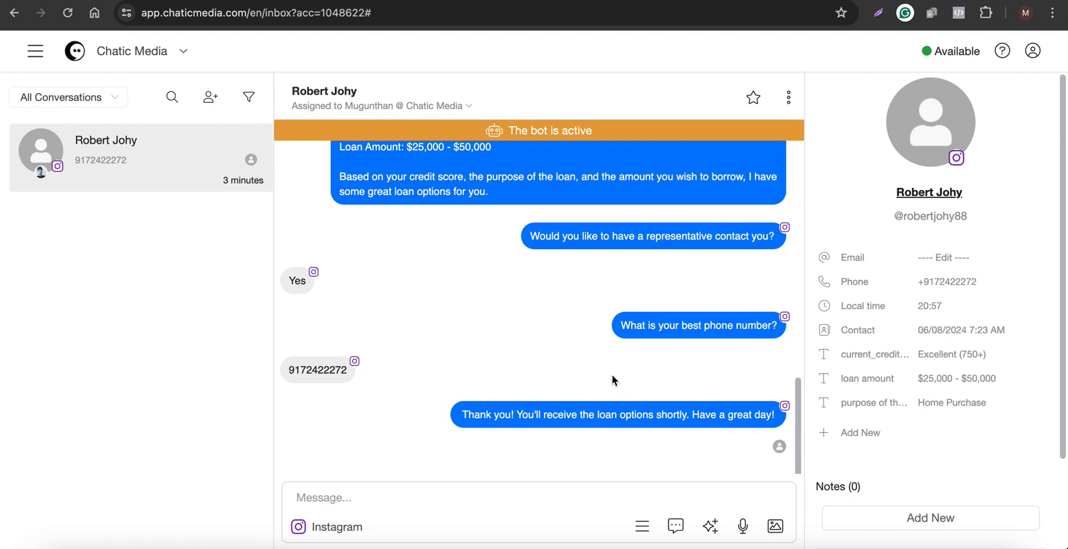
Open the Segment Chatbot Leads flow and add a Condition node next to the start message.
left_click(35, 51)
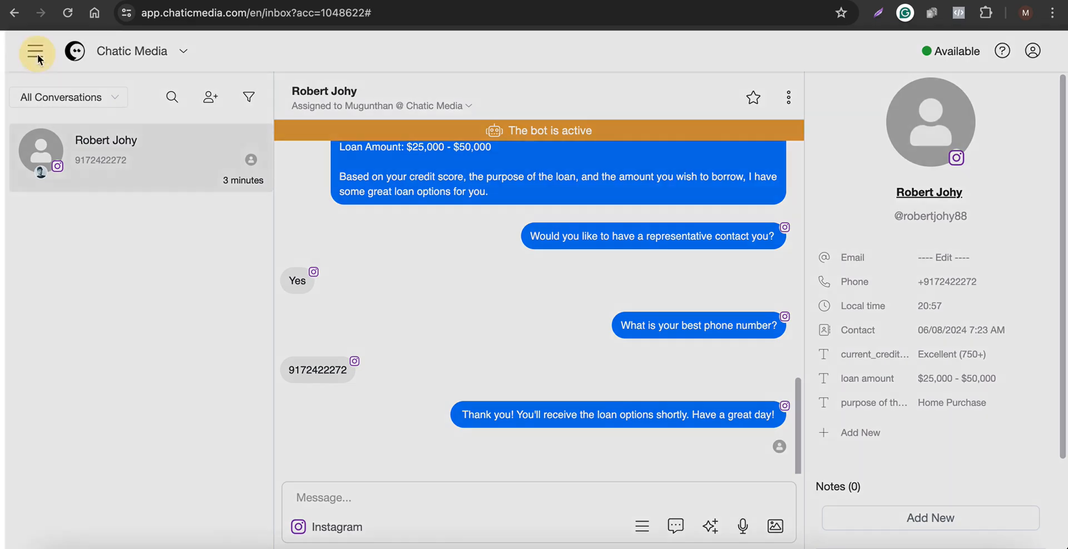
left_click(45, 120)
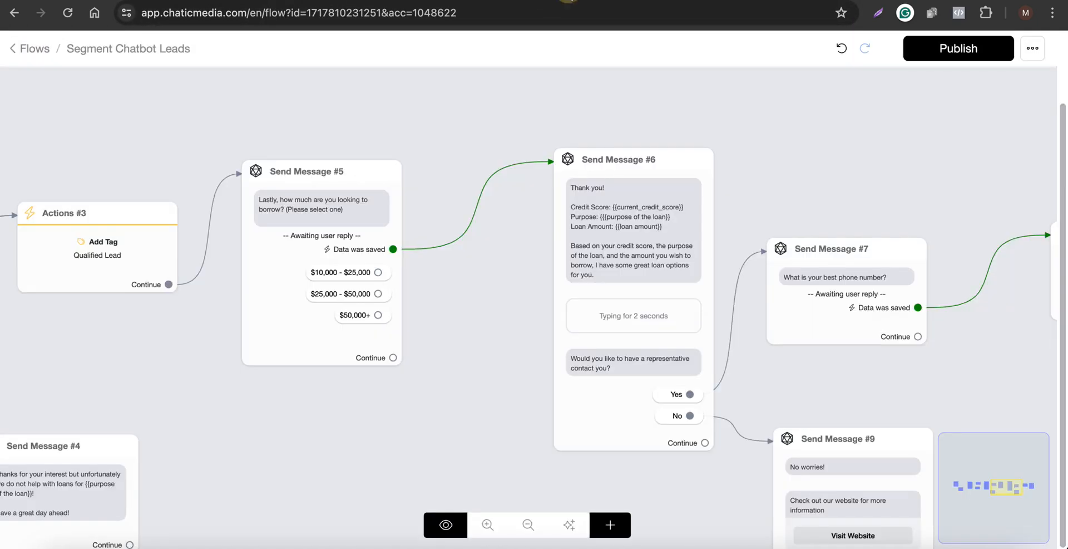
scroll(757, 242, "down", 3)
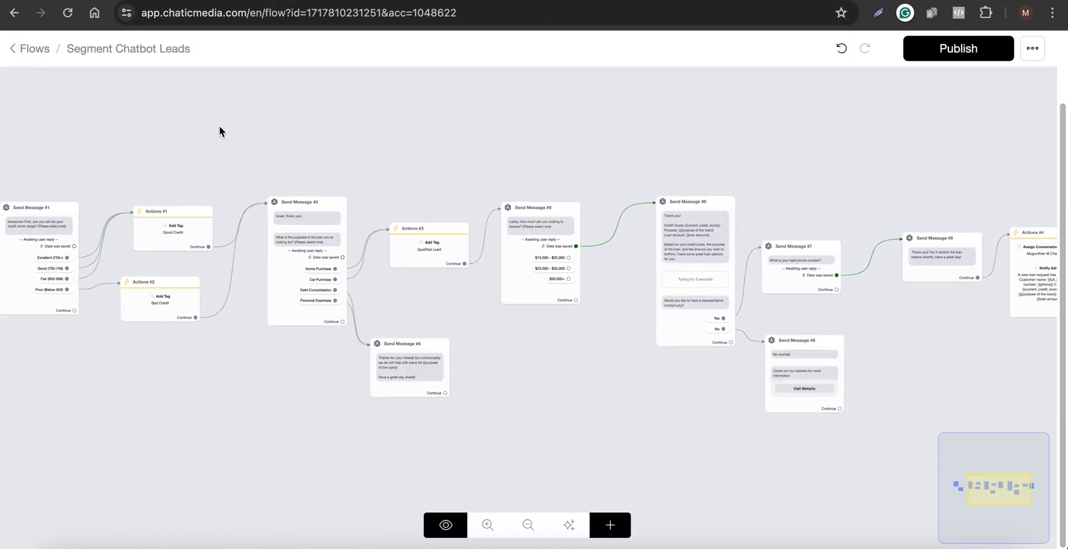
left_click_drag(219, 126, 466, 122)
left_click_drag(125, 157, 450, 143)
scroll(382, 207, "up", 3)
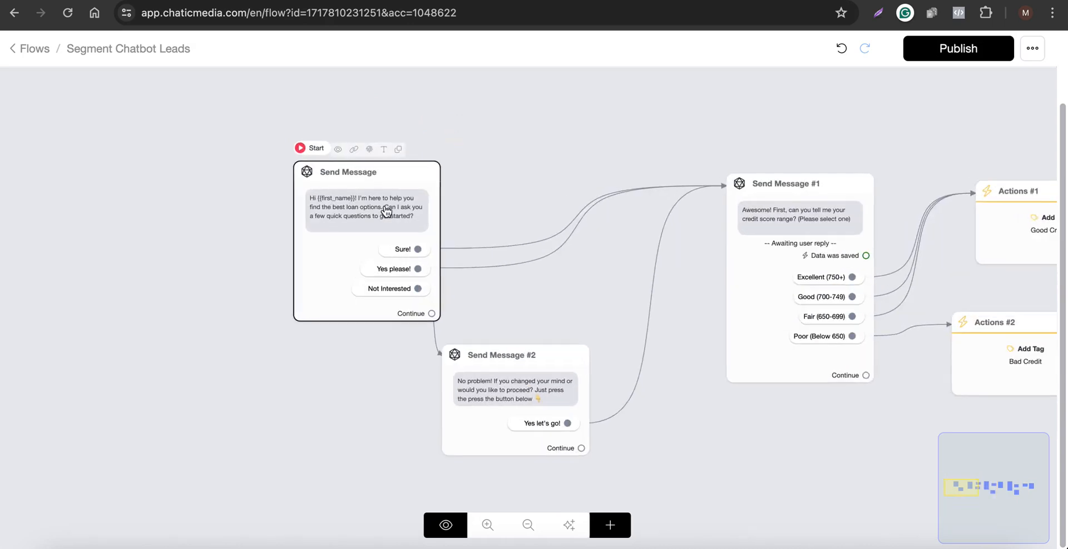
scroll(114, 198, "down", 2)
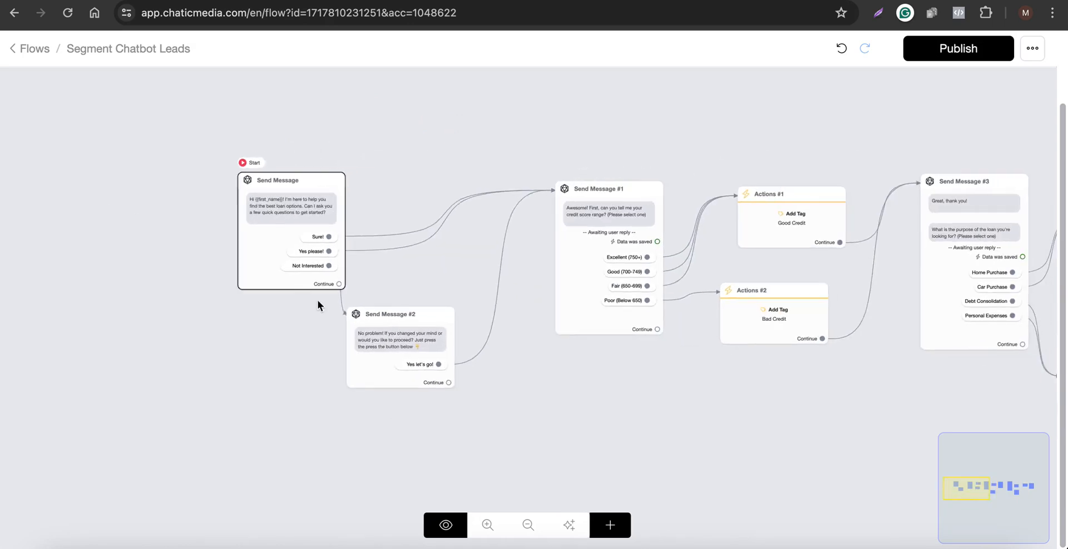
left_click(610, 525)
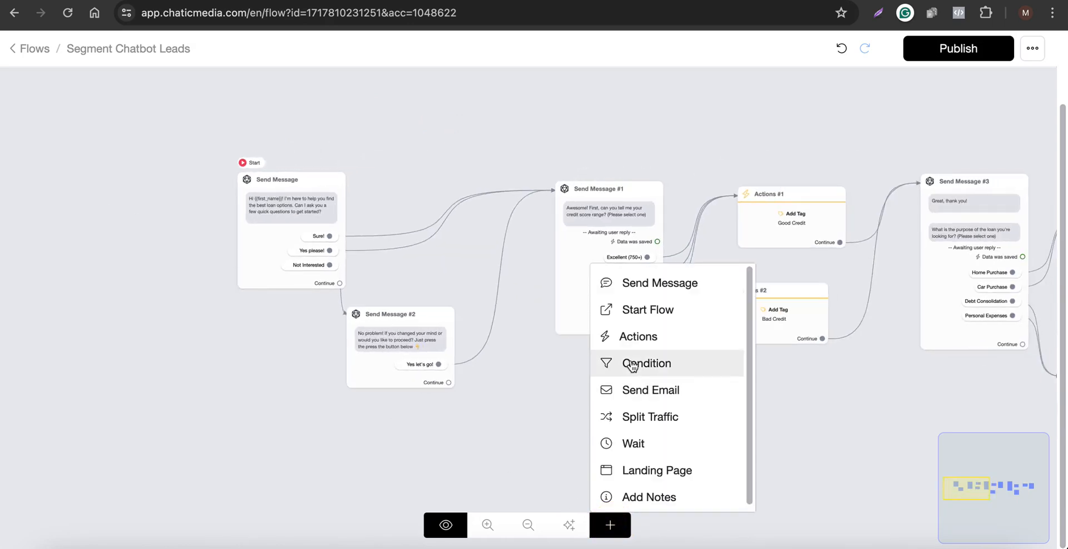
left_click(631, 366)
left_click_drag(736, 372, 441, 205)
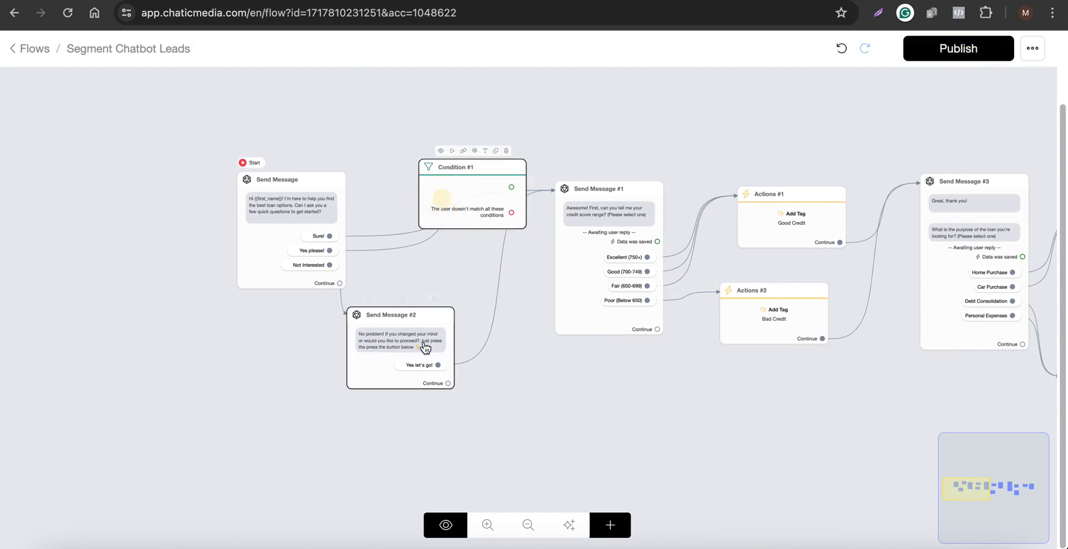
Move the new Condition node off to the left of the start message.
left_click_drag(424, 347, 413, 350)
left_click_drag(441, 202, 427, 229)
scroll(428, 228, "up", 1)
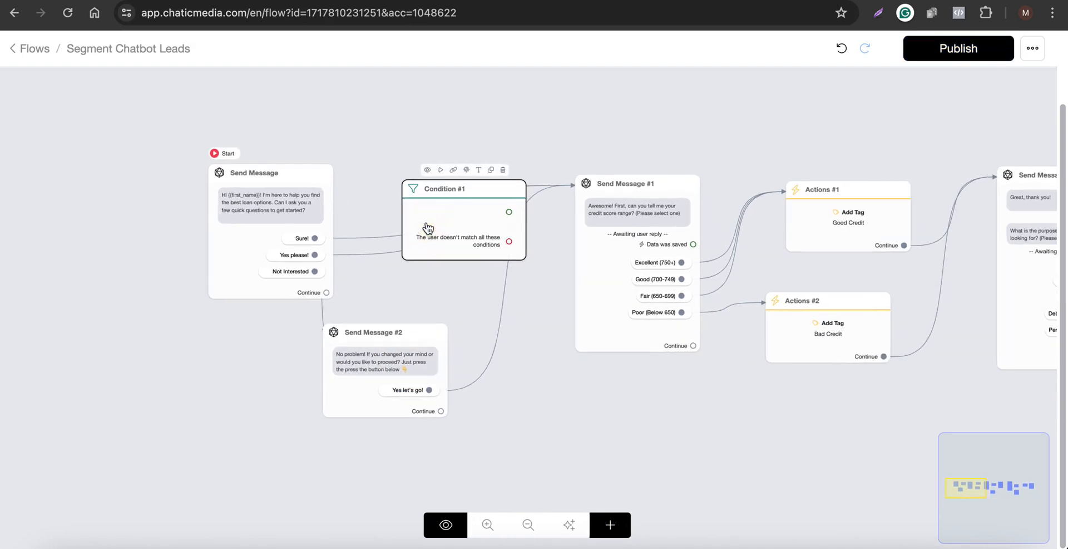
left_click(427, 228)
left_click(372, 103)
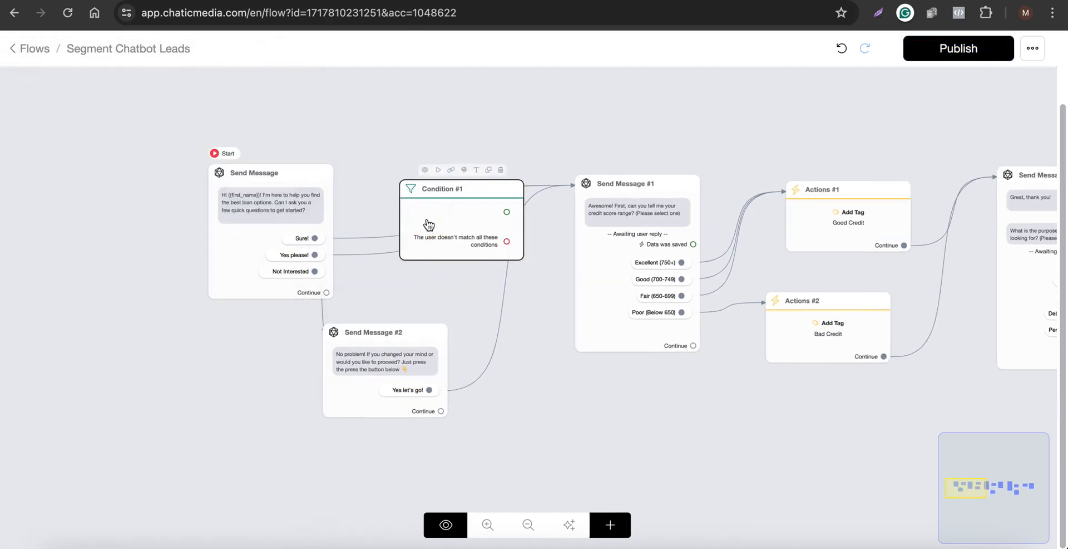
left_click_drag(427, 225, 23, 214)
left_click_drag(293, 139, 485, 124)
scroll(300, 171, "up", 1)
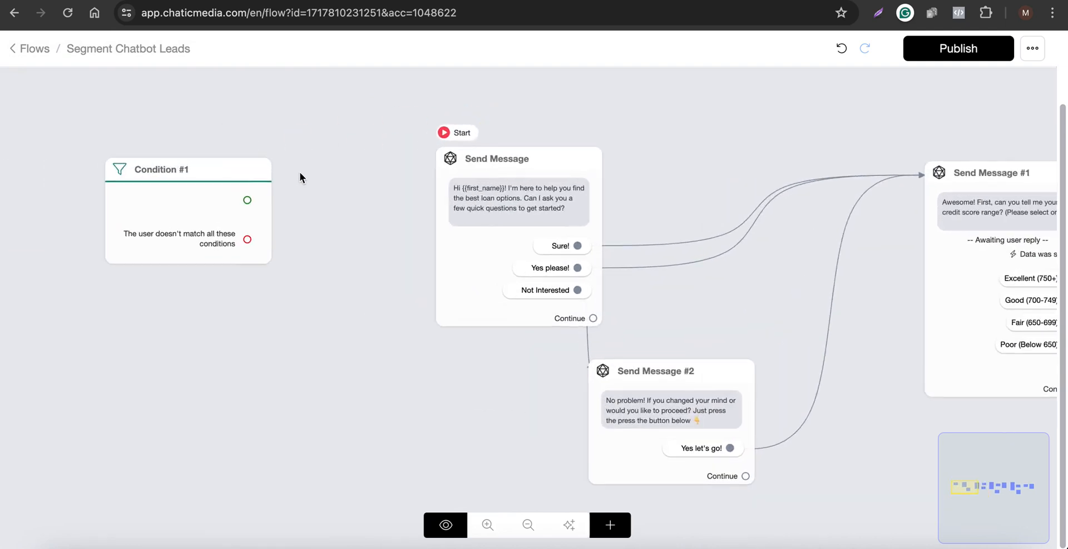
Set Condition #1 to check Current channel Is Webchat and route non-matching users to the start message.
left_click(513, 226)
left_click(371, 262)
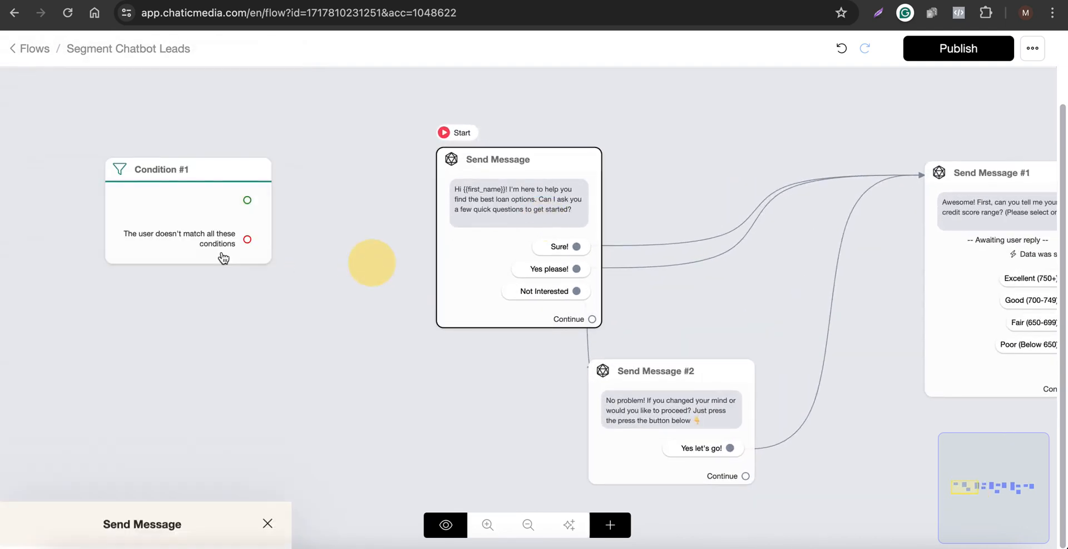
left_click(134, 243)
left_click(139, 218)
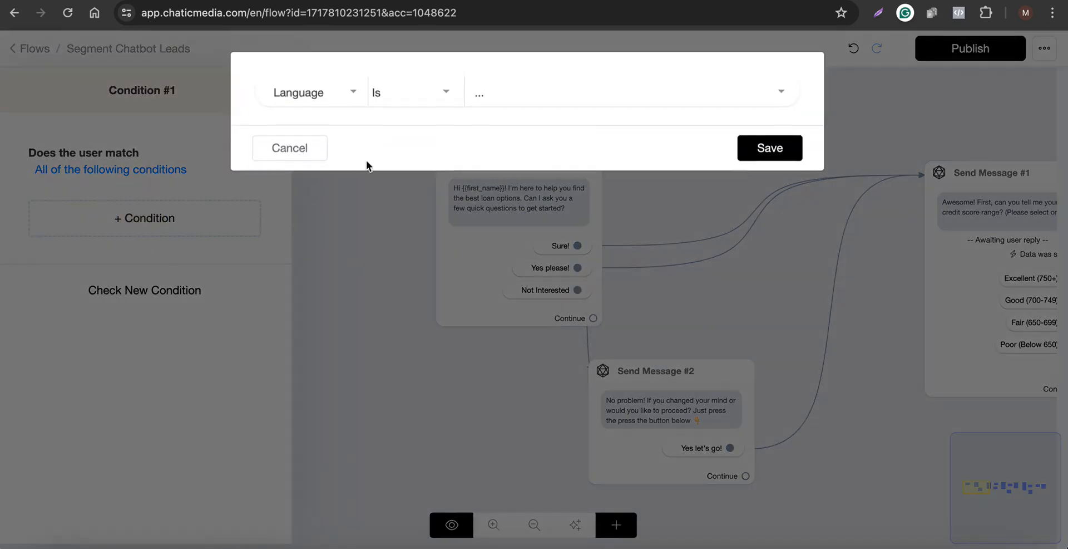
left_click(310, 94)
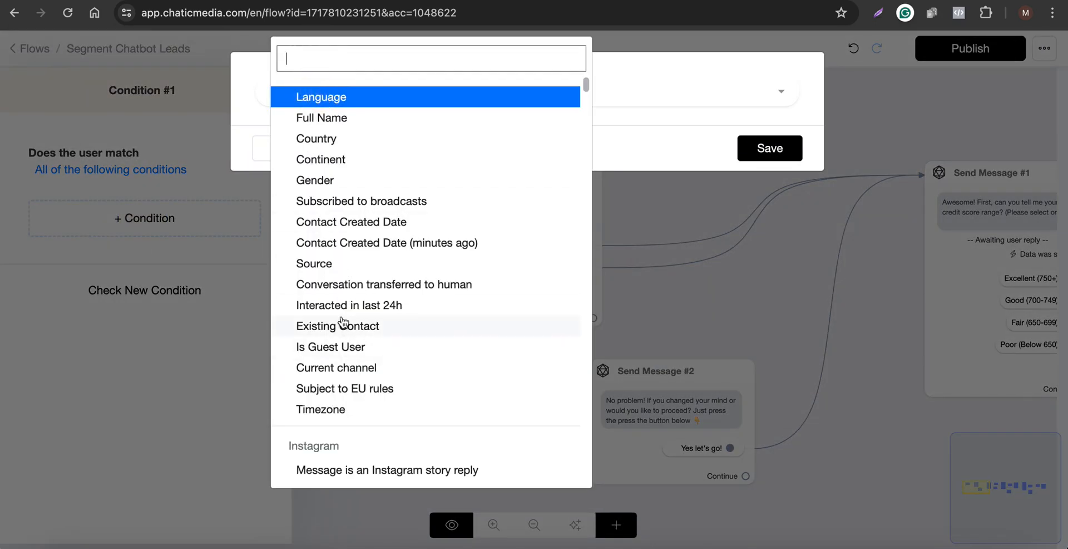
type("H")
key("BackSpace")
type("CHA")
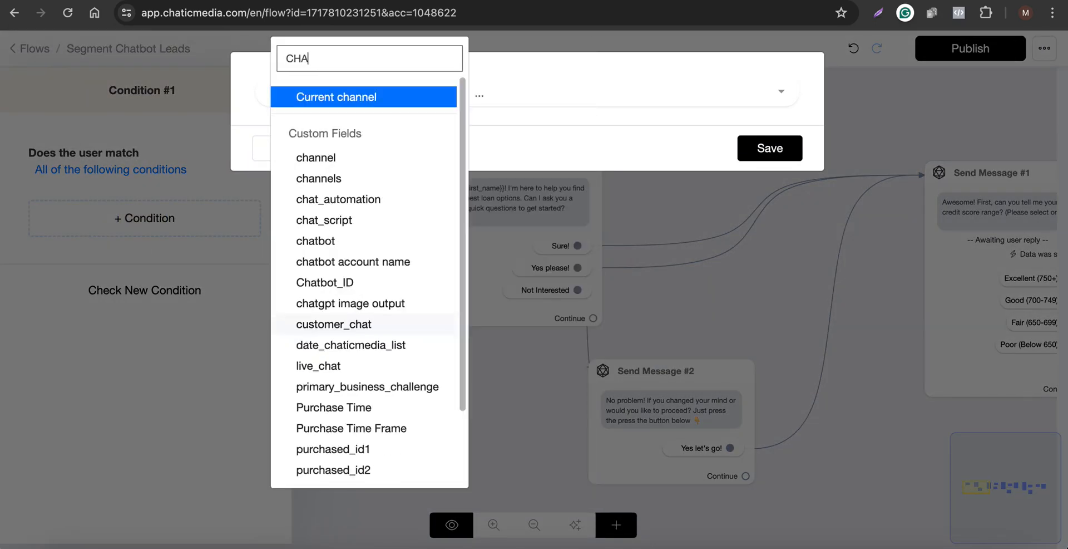
type("N")
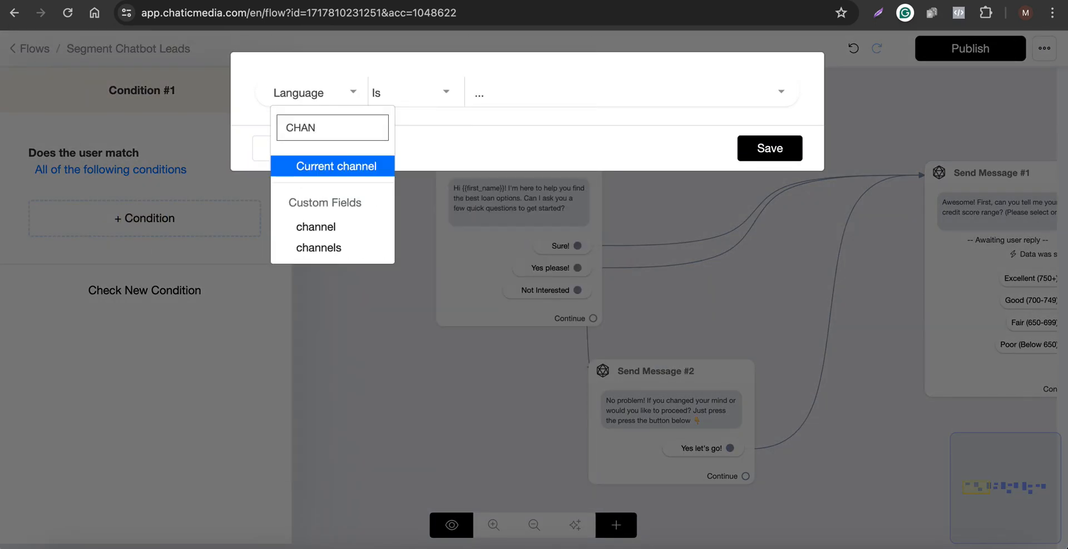
left_click(348, 167)
left_click(417, 103)
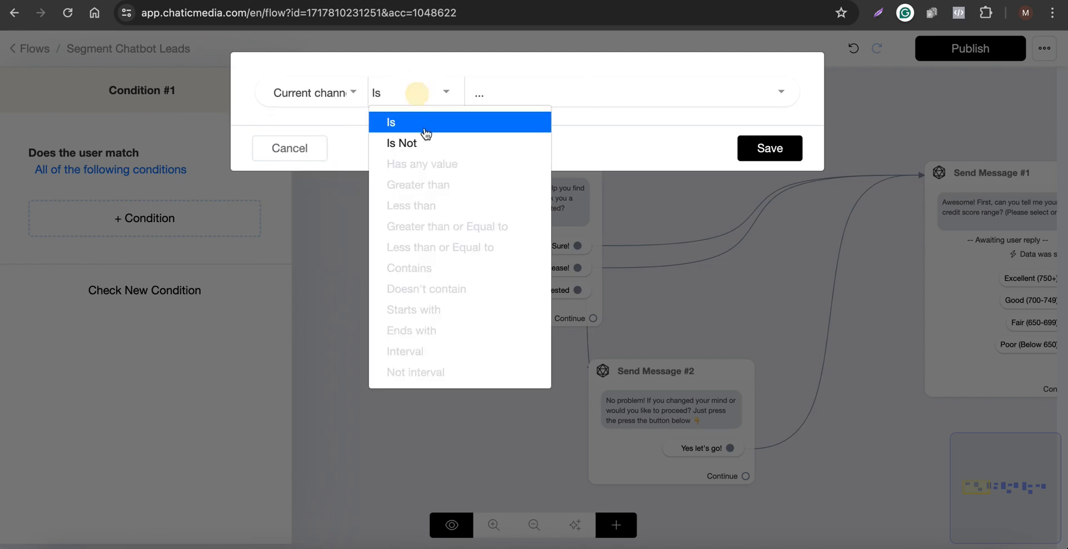
left_click(545, 89)
left_click(548, 91)
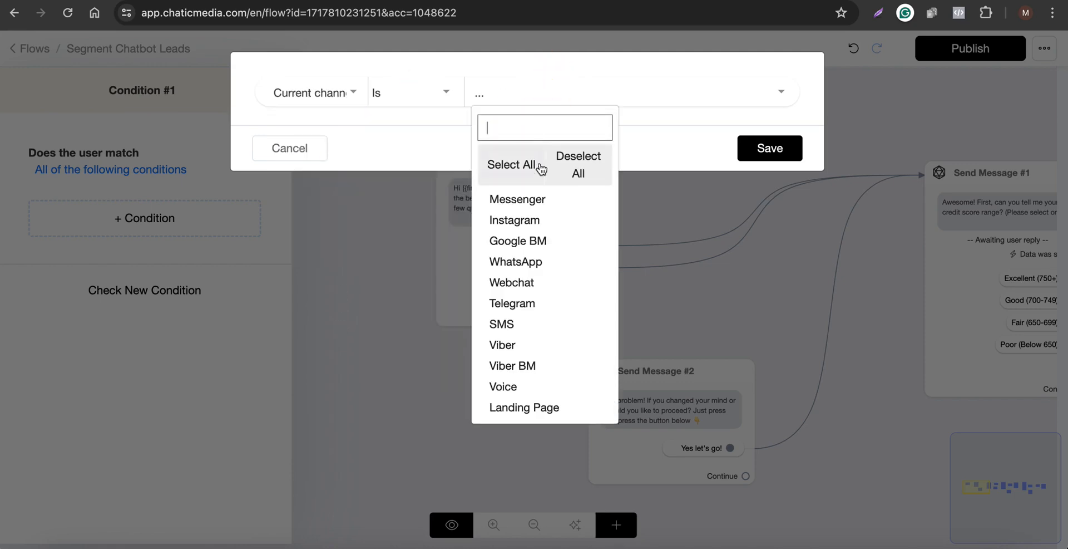
left_click(523, 282)
left_click(745, 149)
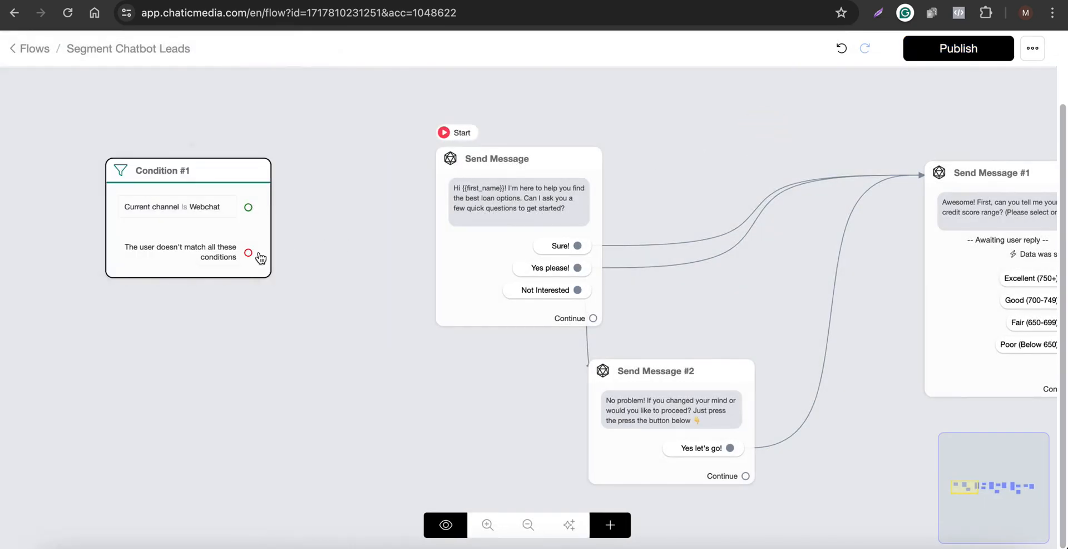
left_click_drag(248, 252, 489, 210)
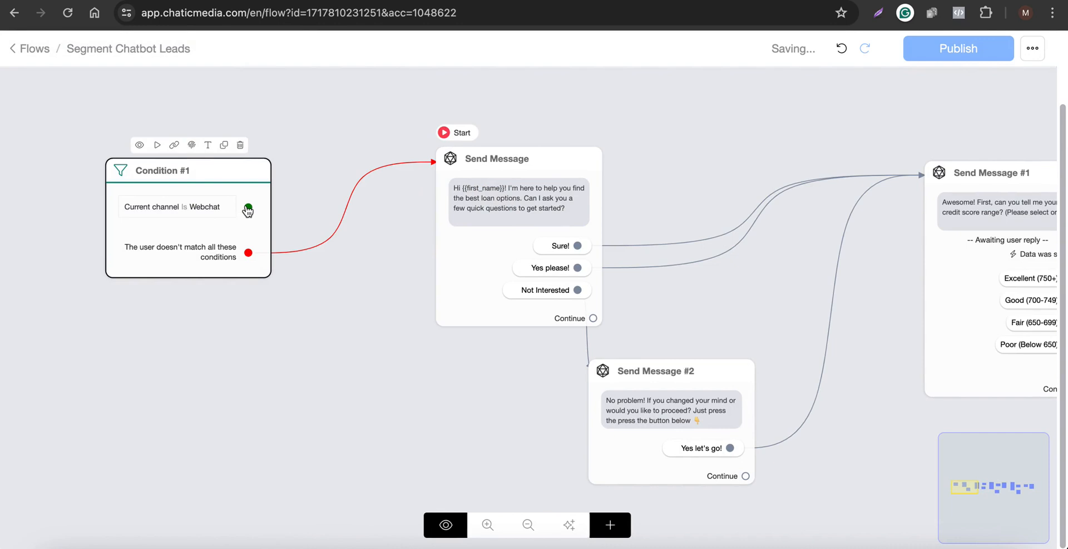
Create a new message node from the condition's matching output with the text "Thanks for reaching out! What's your name?".
left_click_drag(248, 210, 111, 367)
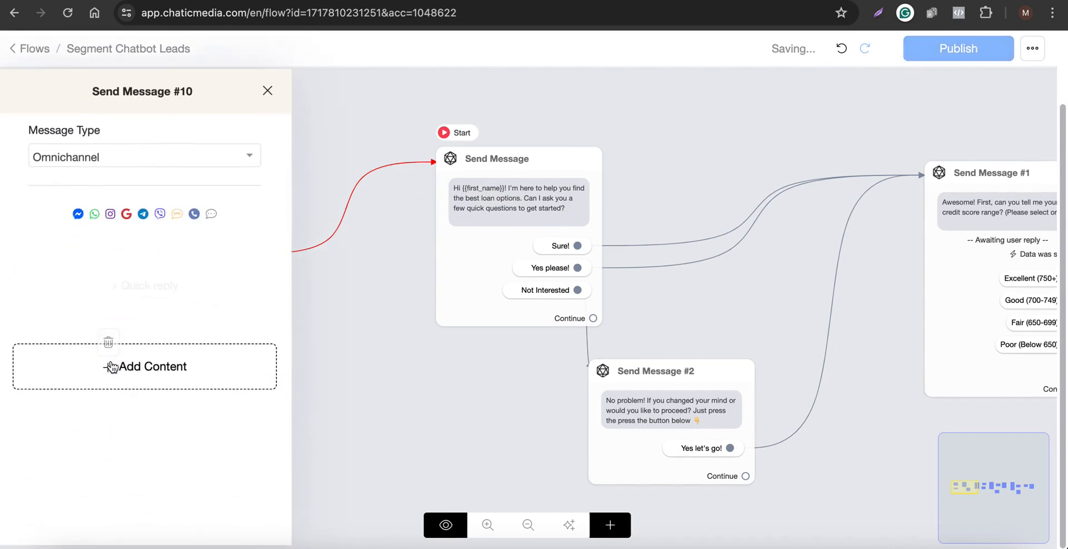
left_click(177, 364)
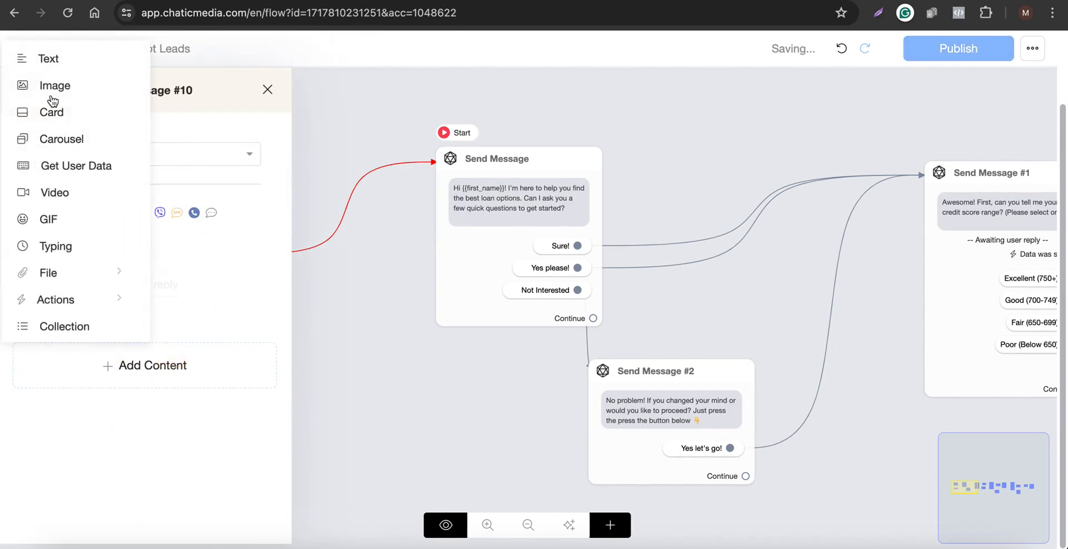
left_click(48, 58)
left_click(108, 256)
type("T")
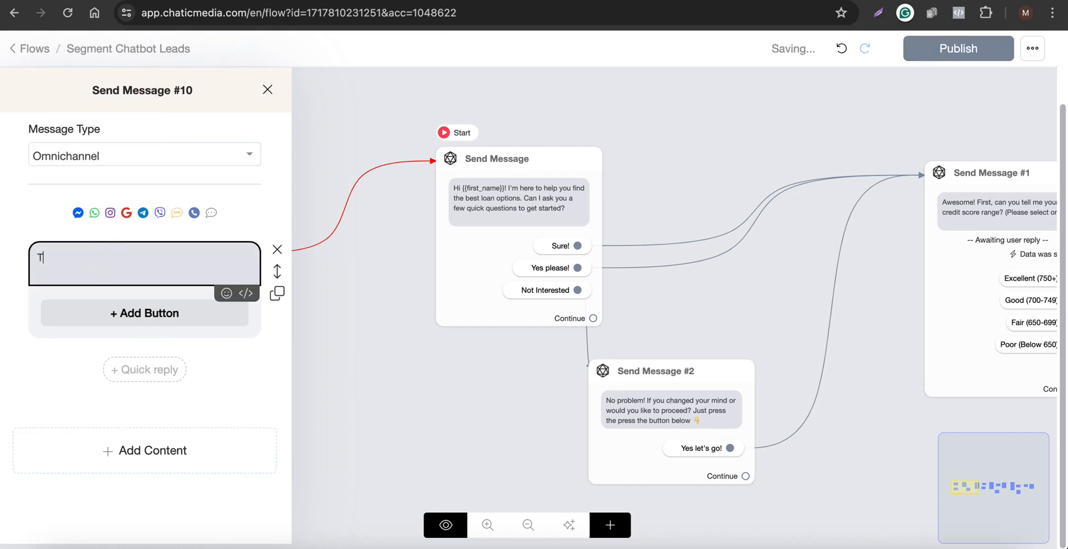
type("HANKS")
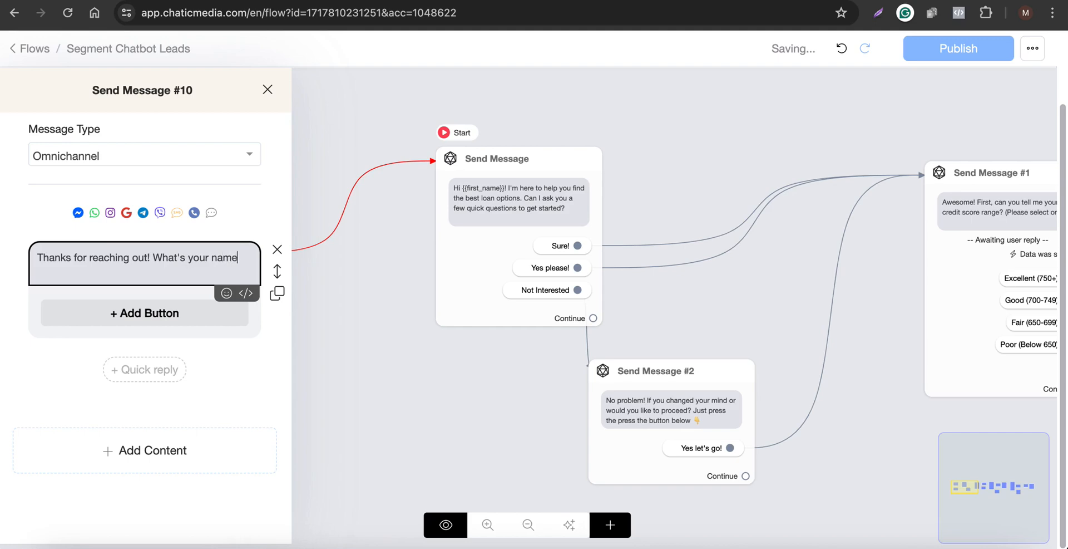
Add a Get User Data block that saves a Text reply to Full Name, with no skip button label.
key("ctrl+a")
left_click(165, 446)
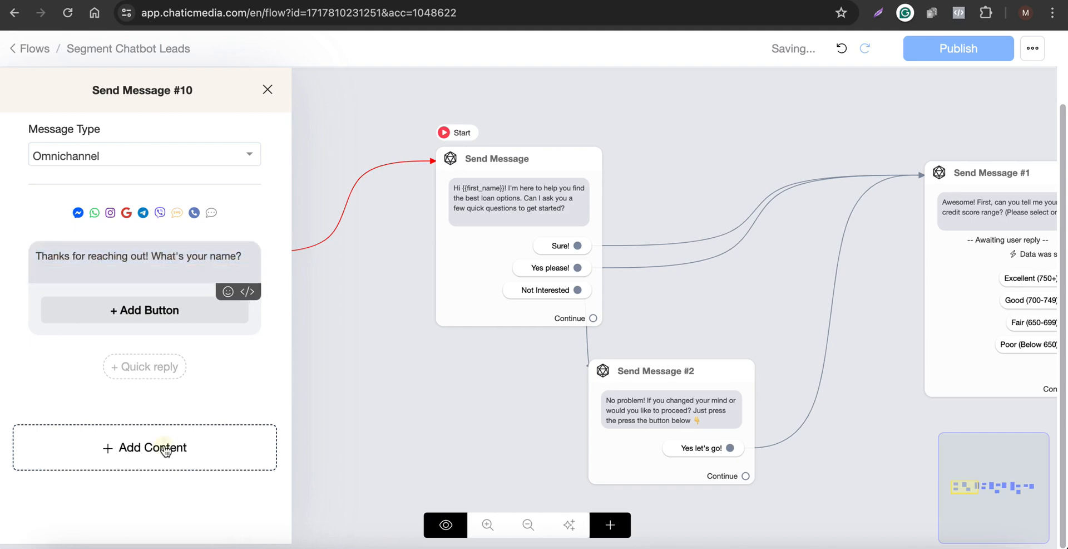
left_click(76, 249)
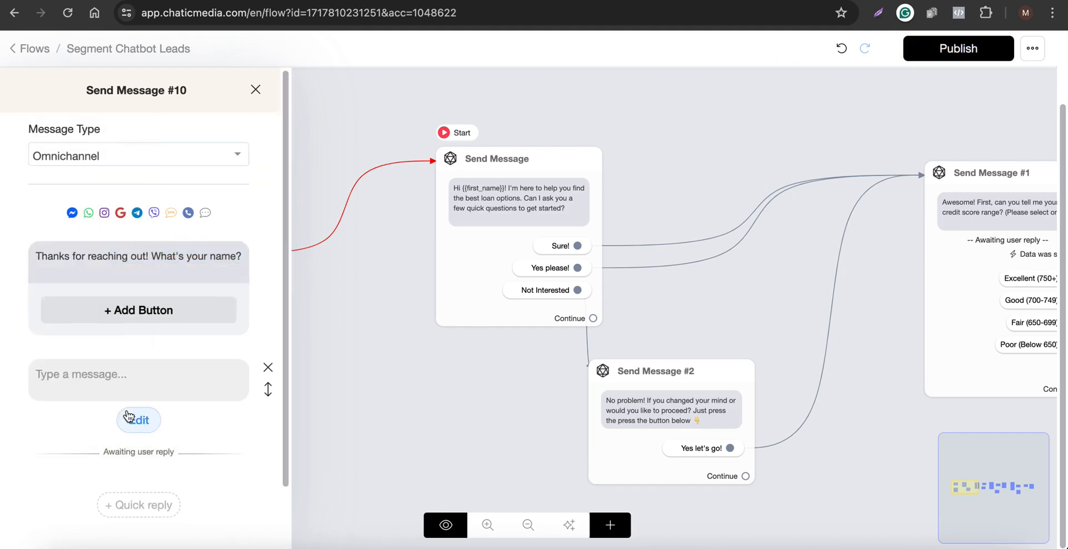
left_click(130, 421)
left_click(412, 144)
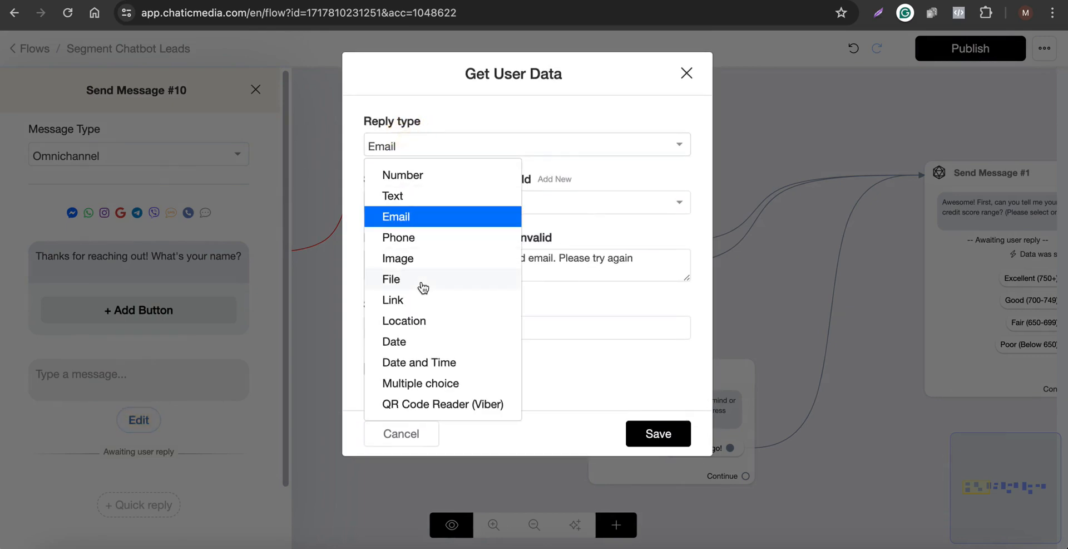
left_click(411, 197)
left_click(417, 204)
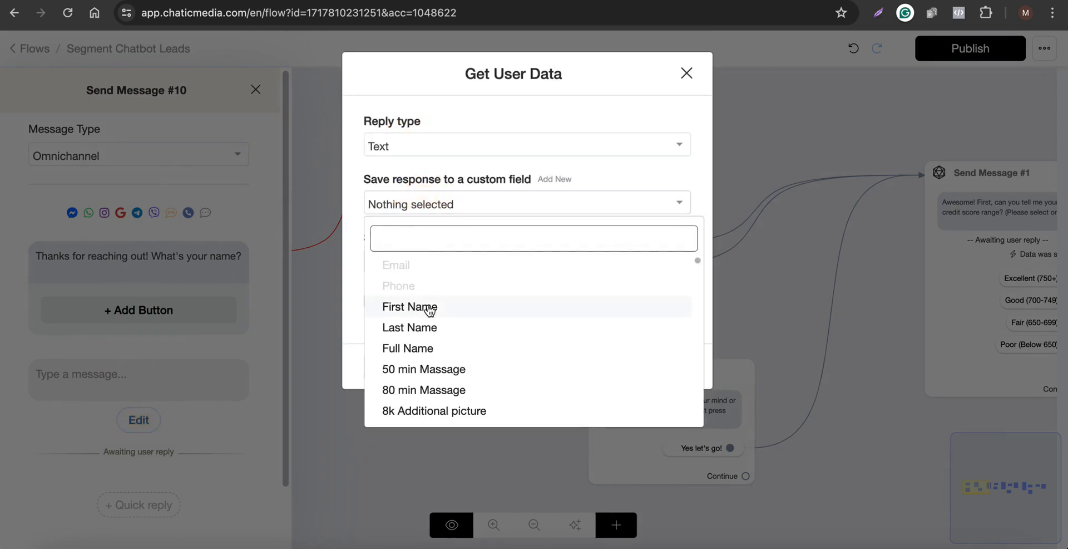
left_click(421, 350)
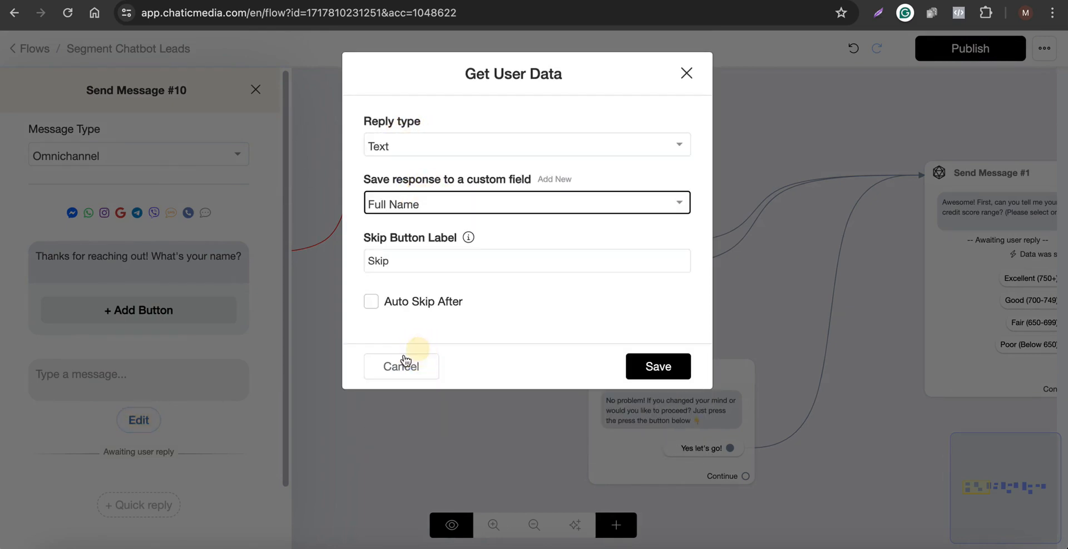
double_click(488, 264)
key("BackSpace")
left_click(656, 371)
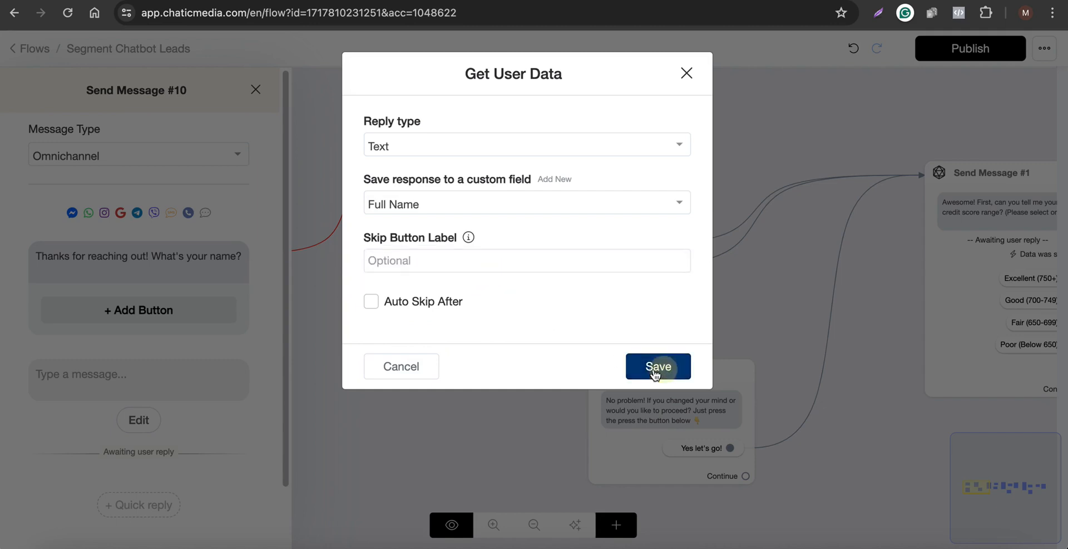
Move the name question into the Get User Data block and delete the empty text block.
left_click(174, 373)
type("Credit Score: {{current_credit_score}} Purpose: {{{purpose of the loan}} Loan Amount: {{loan amount}}")
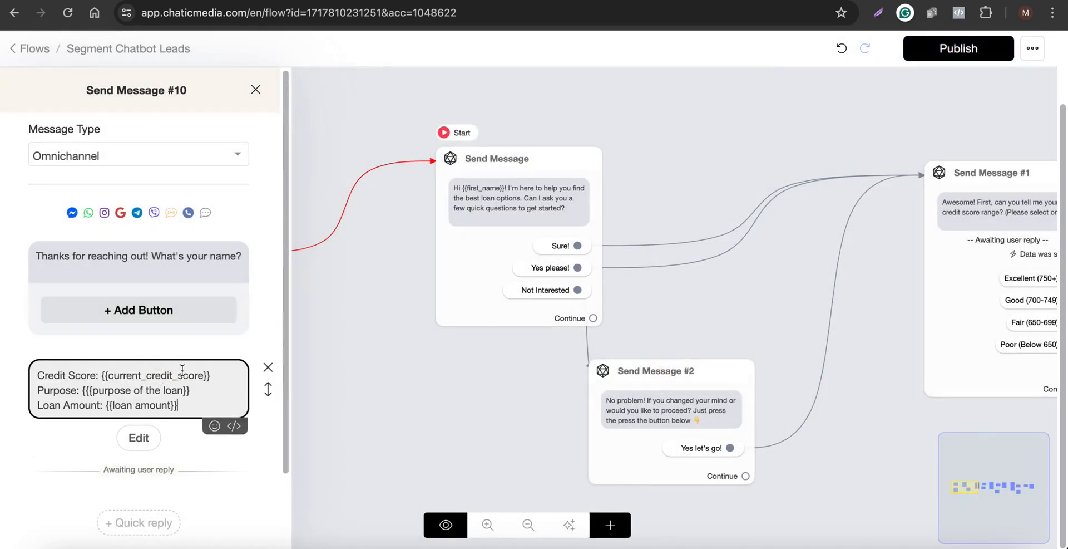
left_click(197, 262)
key("ctrl+a")
key("ctrl+x")
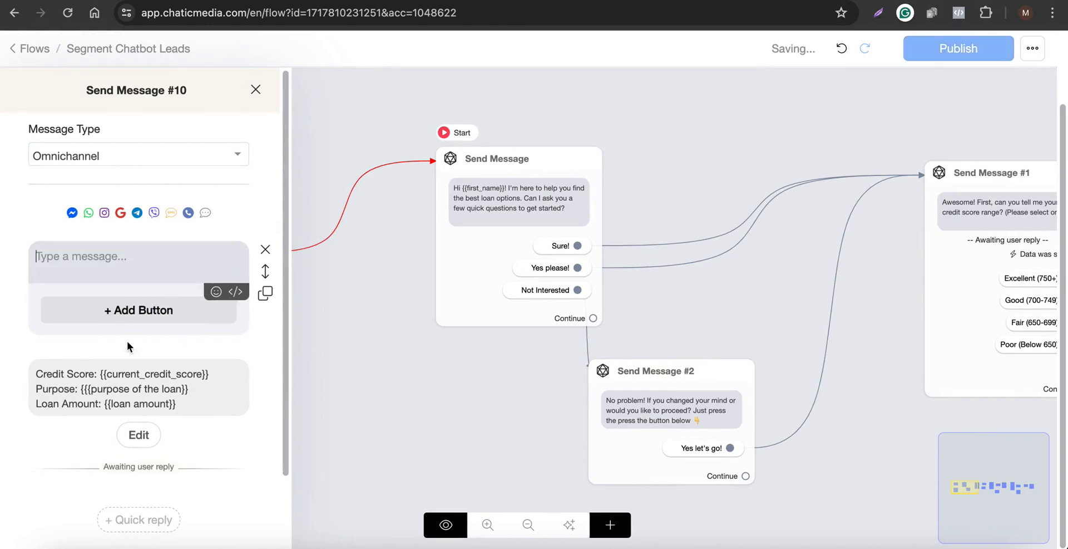
left_click(139, 389)
key("ctrl+a")
key("ctrl+v")
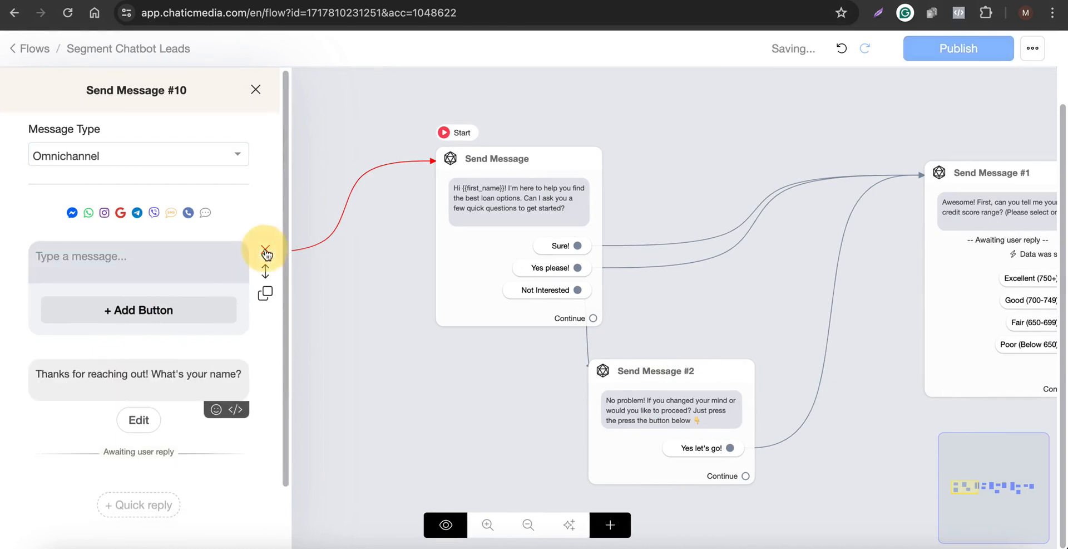
left_click(266, 250)
left_click(385, 285)
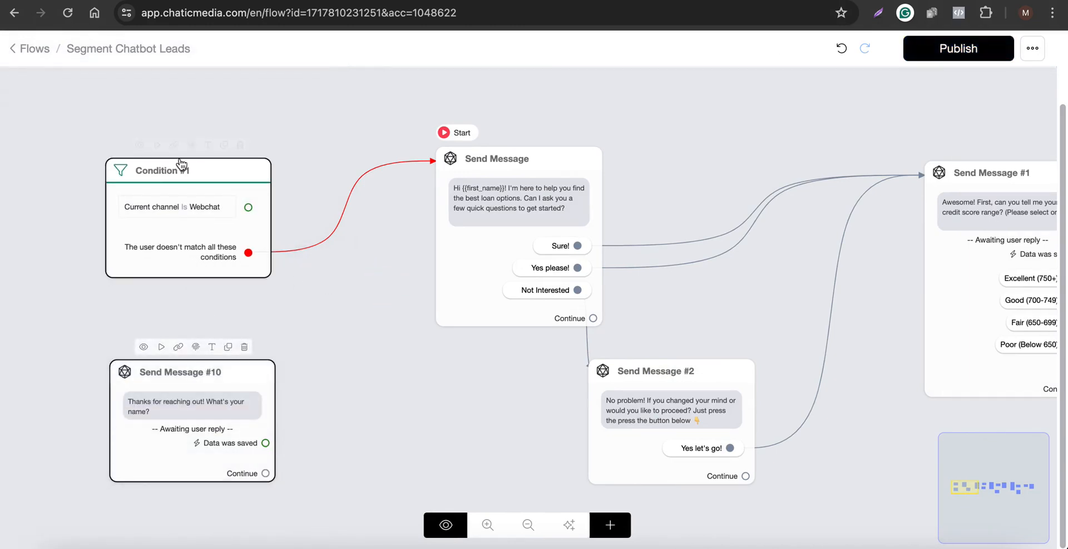
Connect the condition's Webchat output to the name question node and its saved-data output to the start message.
scroll(162, 220, "up", 2)
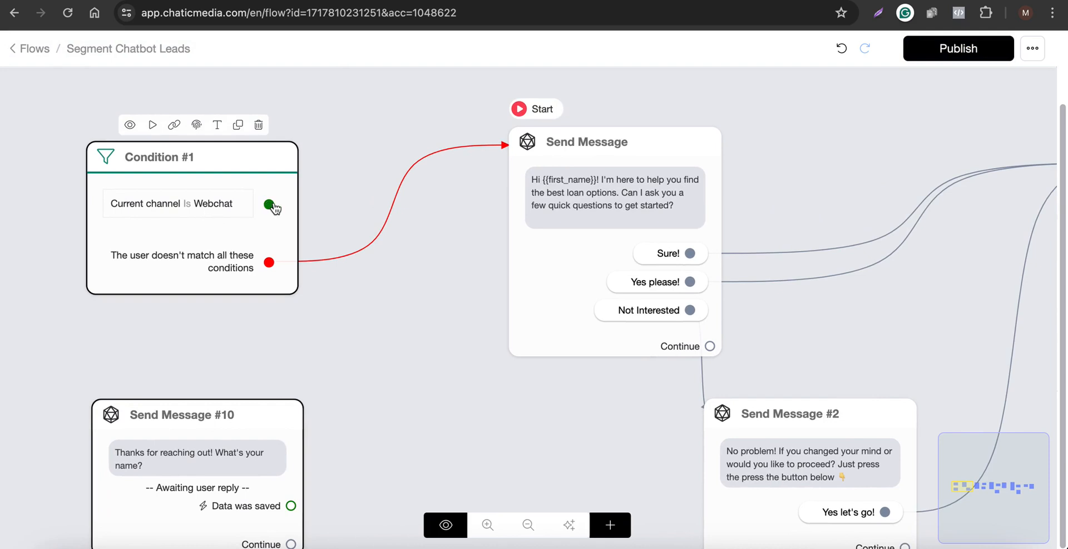
left_click_drag(273, 208, 161, 462)
scroll(305, 341, "down", 2)
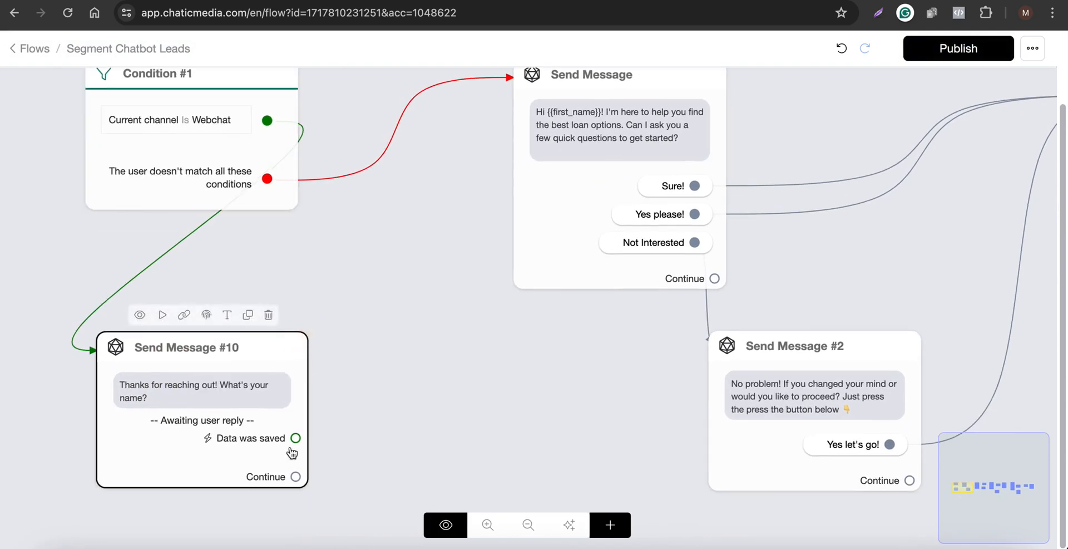
left_click_drag(295, 437, 615, 162)
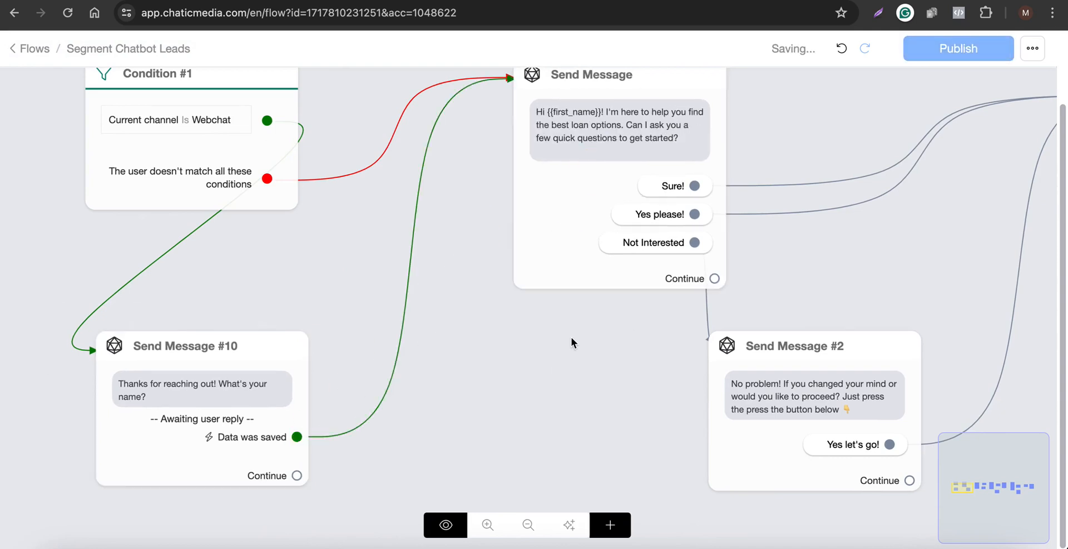
Make Condition #1 the flow's starting step and publish the flow.
scroll(571, 339, "down", 3)
left_click(289, 222)
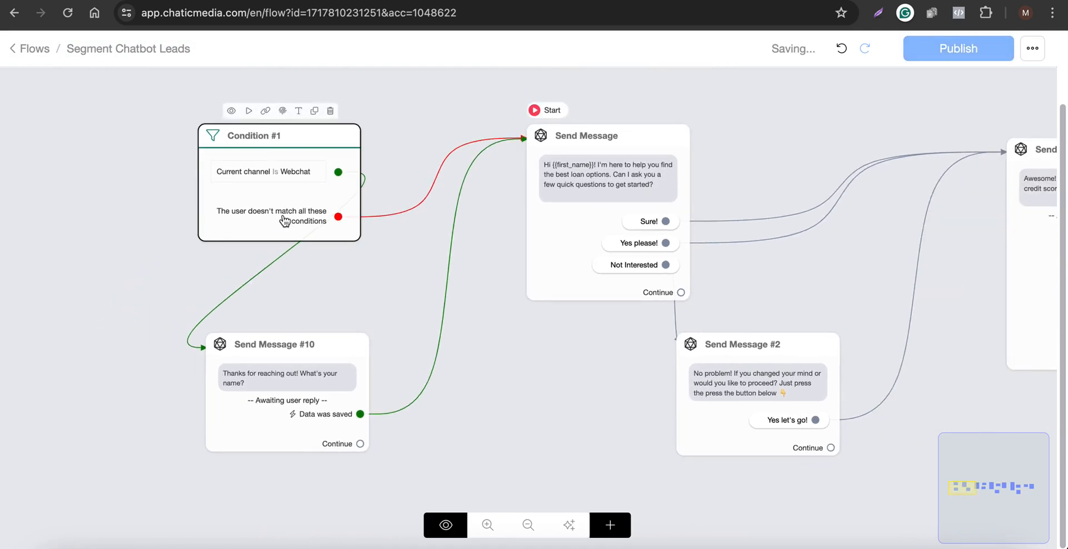
left_click(606, 195)
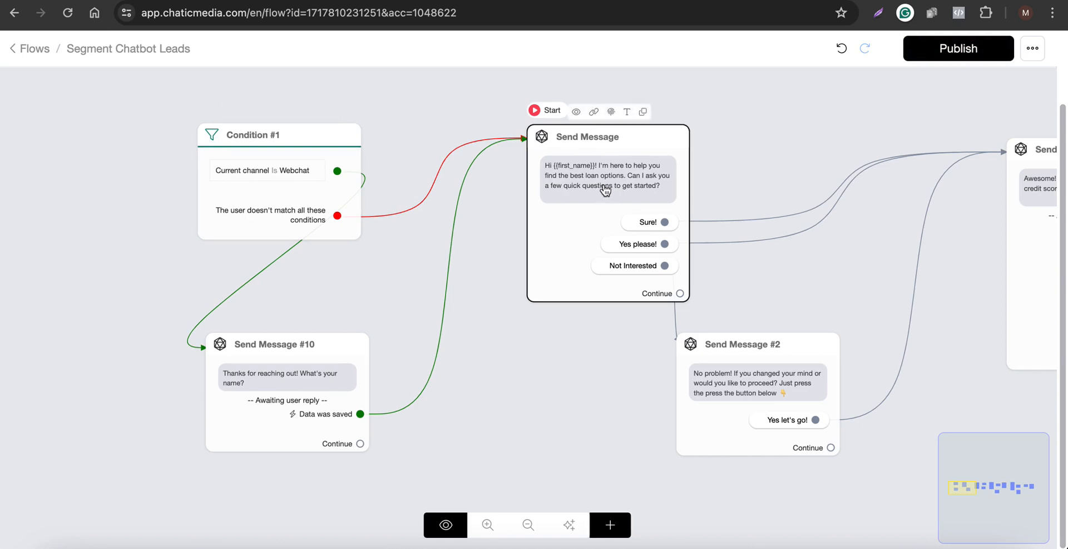
scroll(610, 195, "up", 3)
scroll(587, 169, "down", 3)
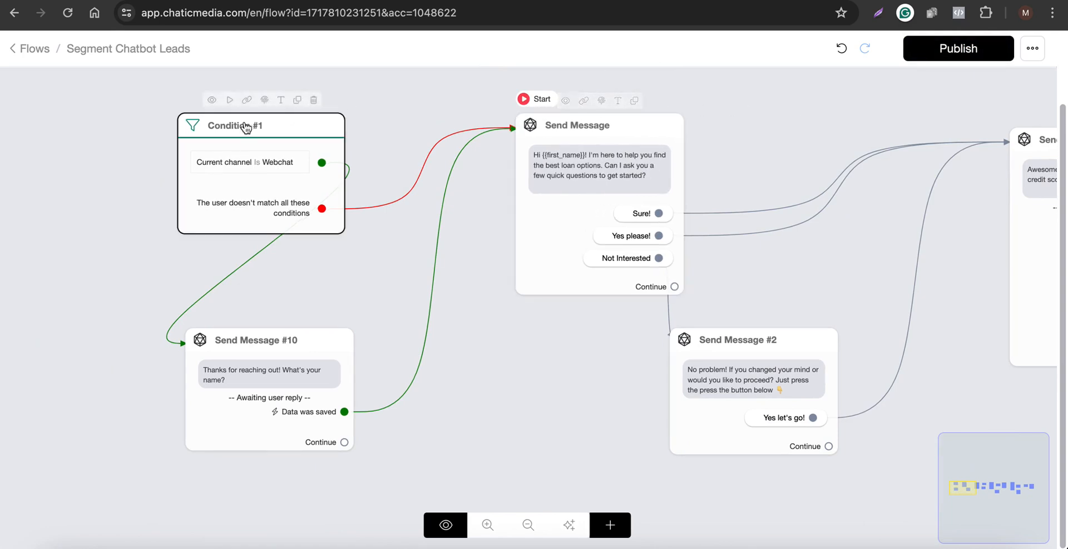
left_click(232, 102)
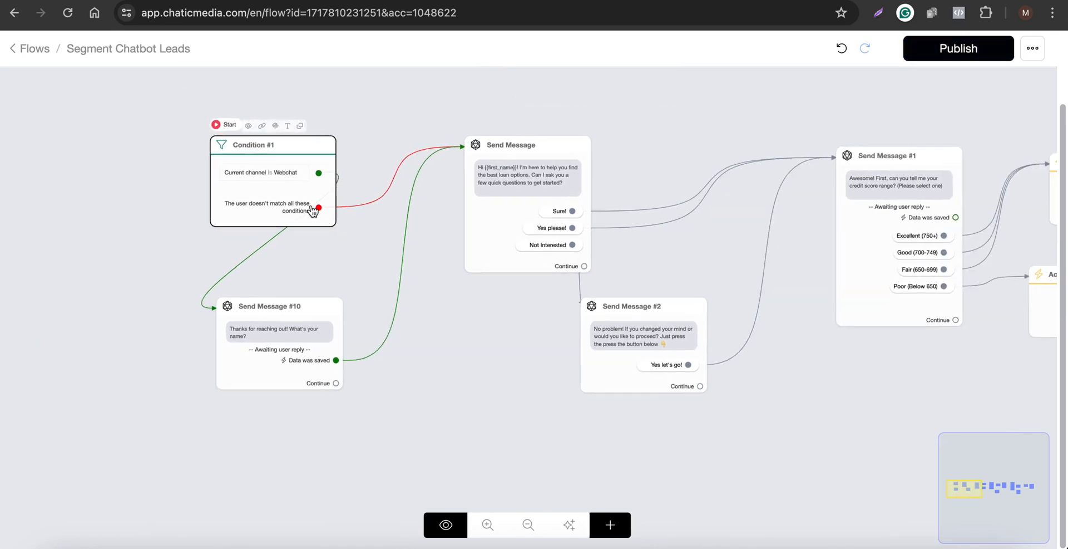
left_click(941, 54)
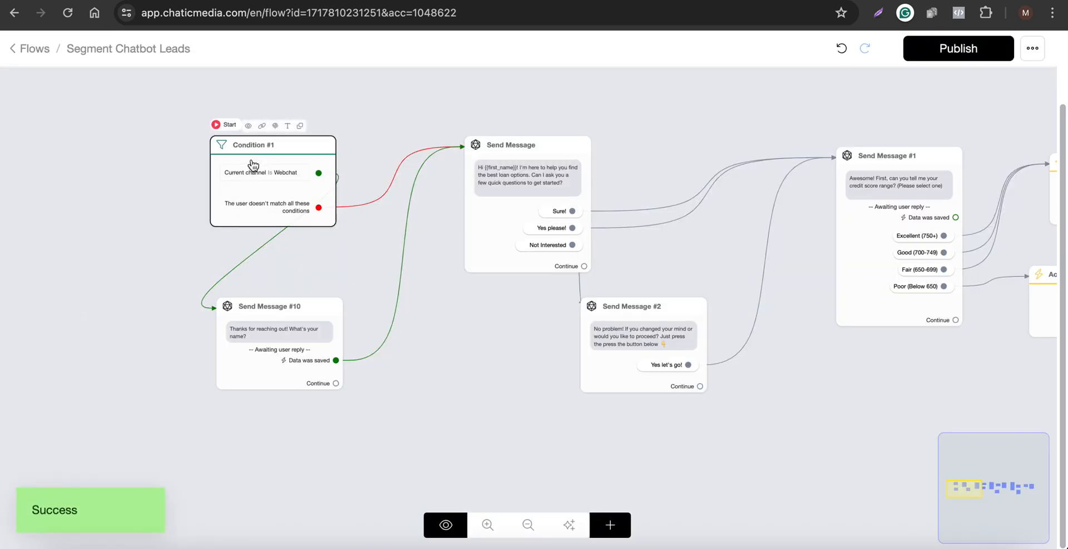
Copy the flow's WebChat link from the condition node's link options.
left_click(258, 124)
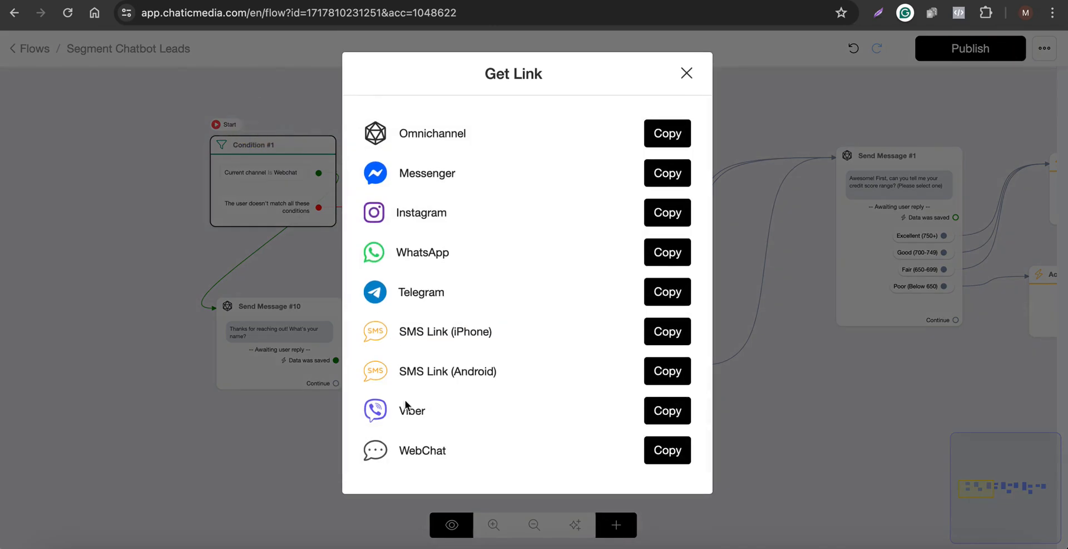
left_click(660, 457)
left_click(809, 432)
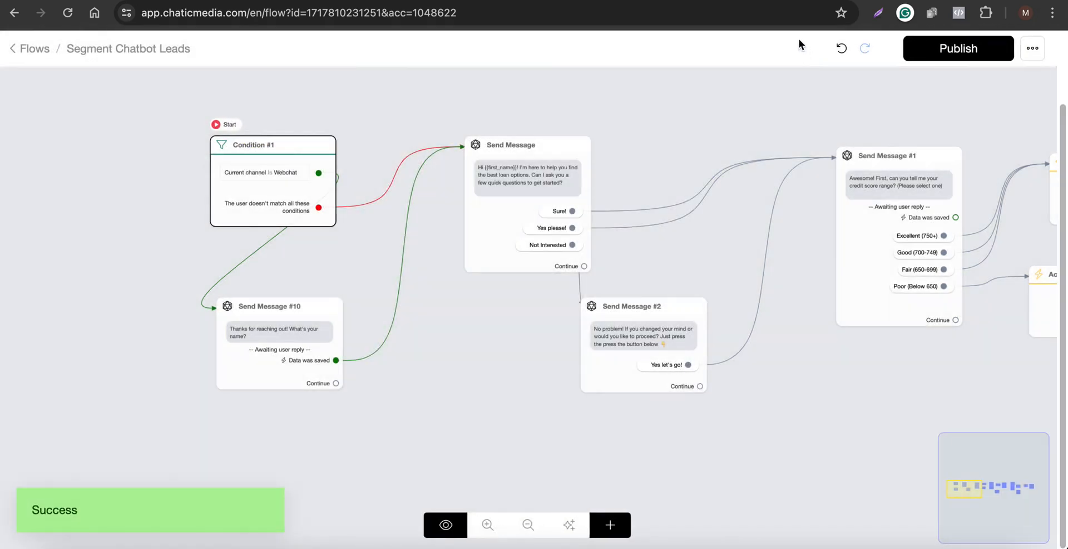
Open the copied WebChat link in the browser to test the flow.
left_click(826, 0)
left_click(518, 19)
key("super+v")
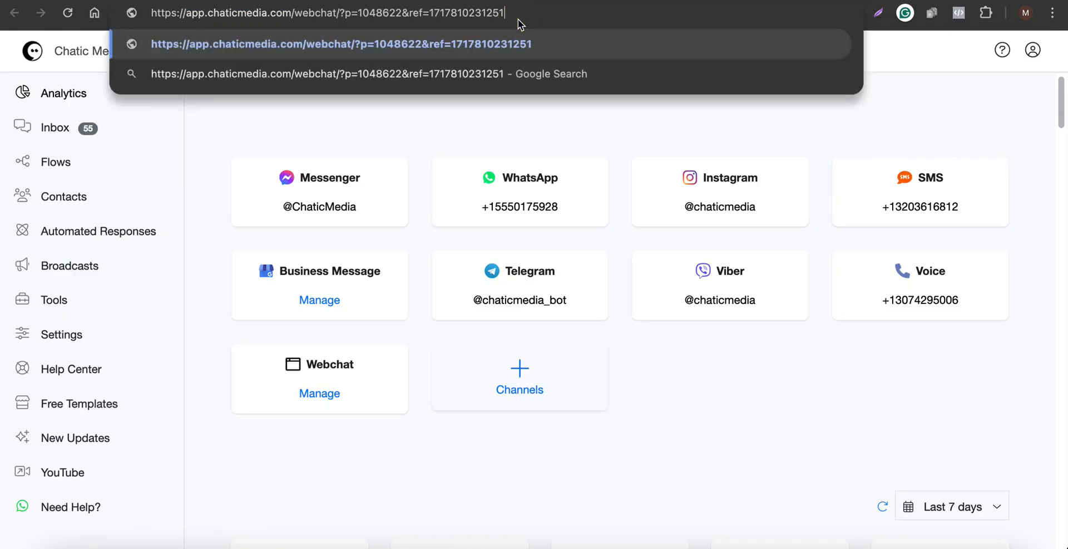
key("Return")
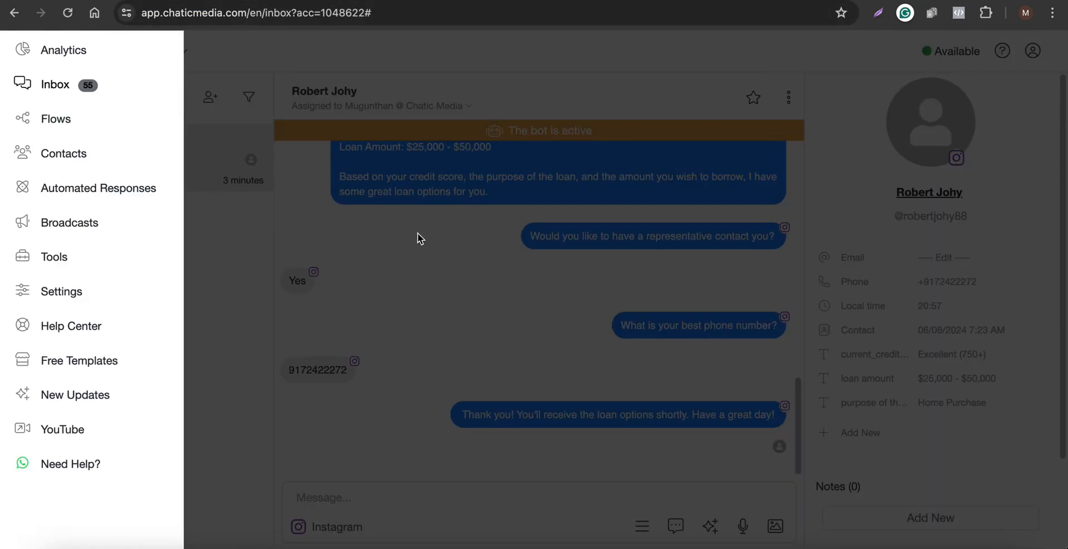
left_click(420, 238)
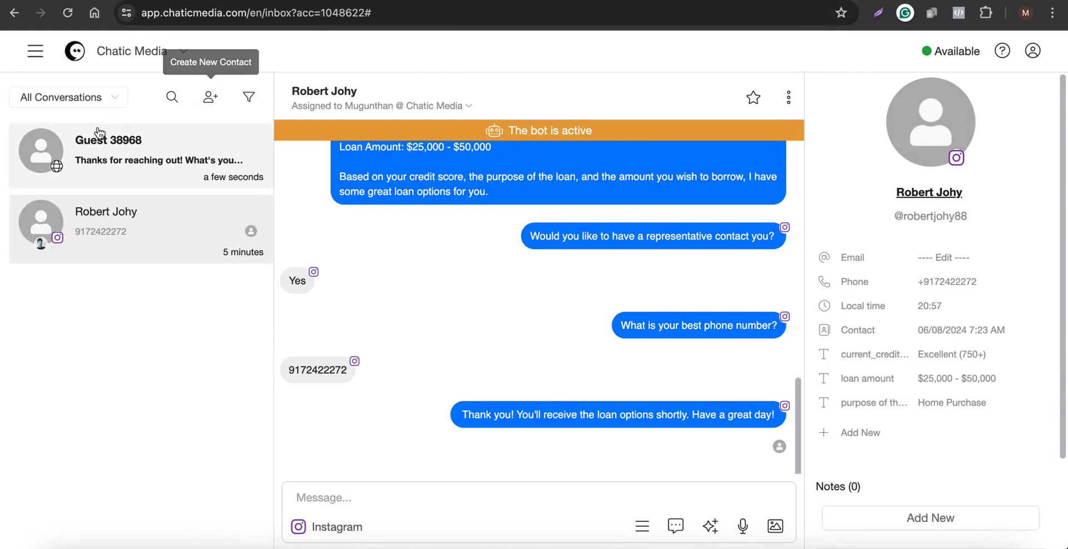
left_click(248, 98)
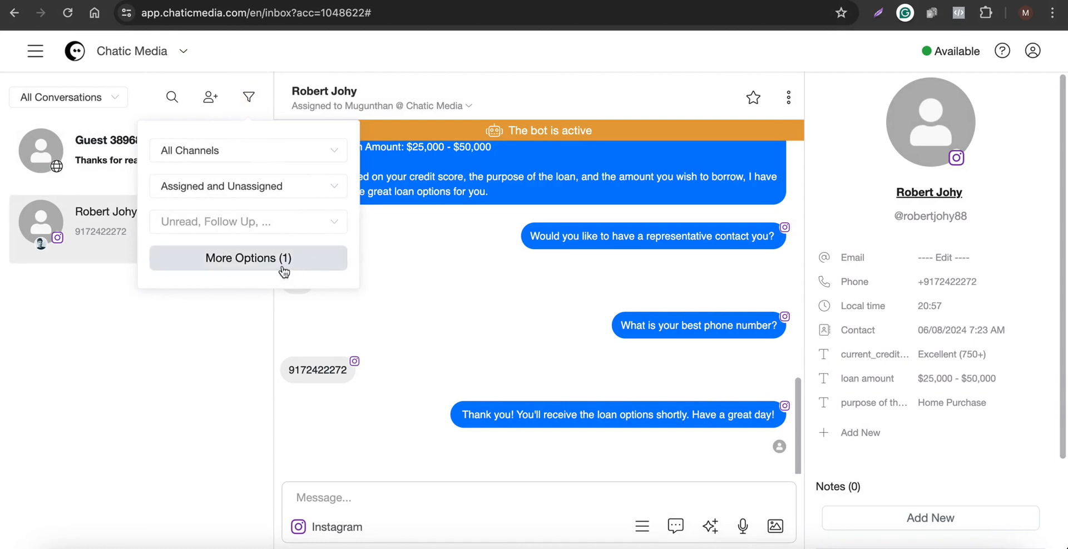
left_click(309, 268)
left_click(681, 166)
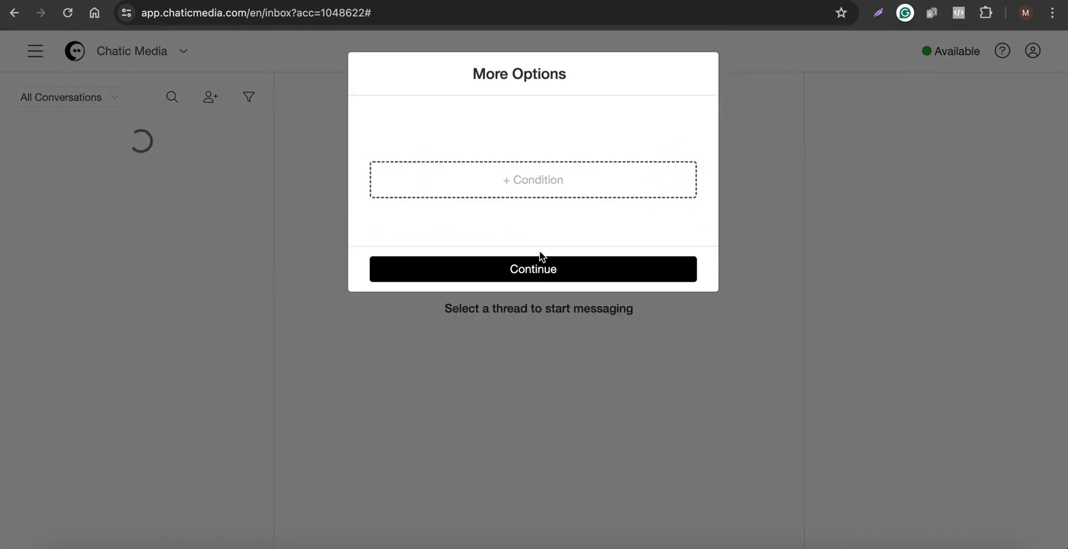
left_click(763, 193)
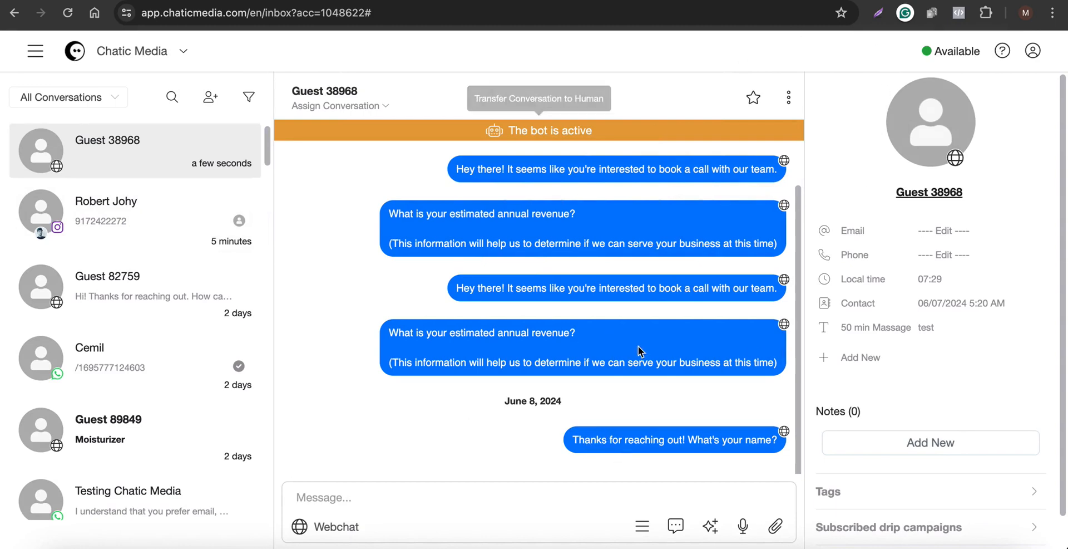
Delete the Guest 38968 test contact and reload the WebChat page to restart the conversation.
left_click(789, 97)
left_click(771, 253)
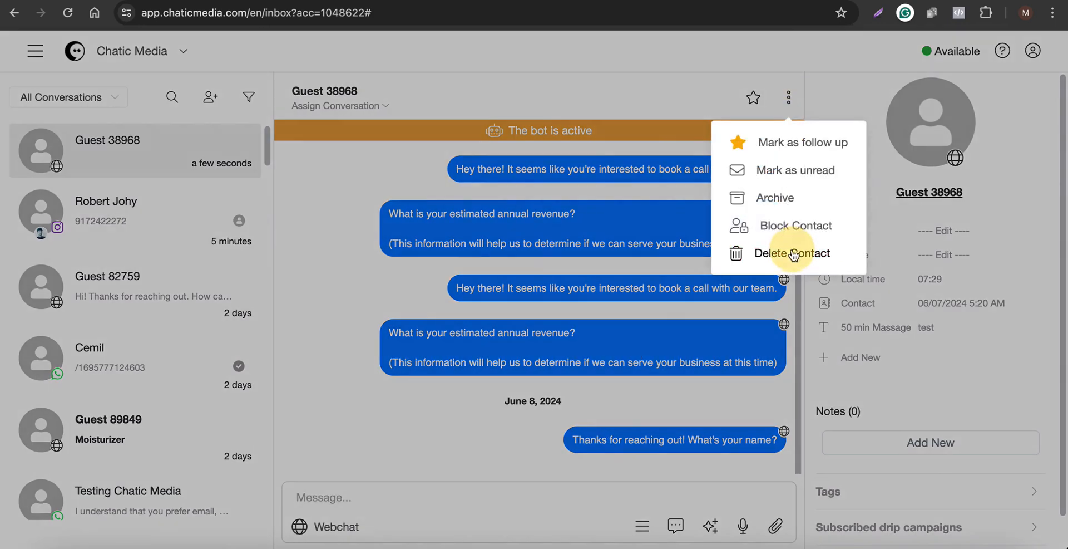
left_click(651, 177)
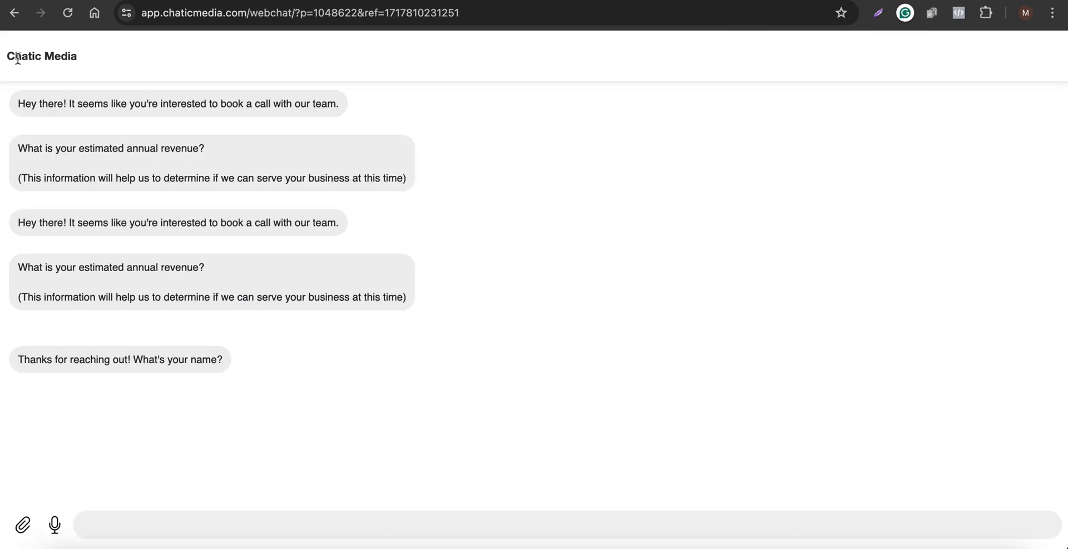
left_click(67, 12)
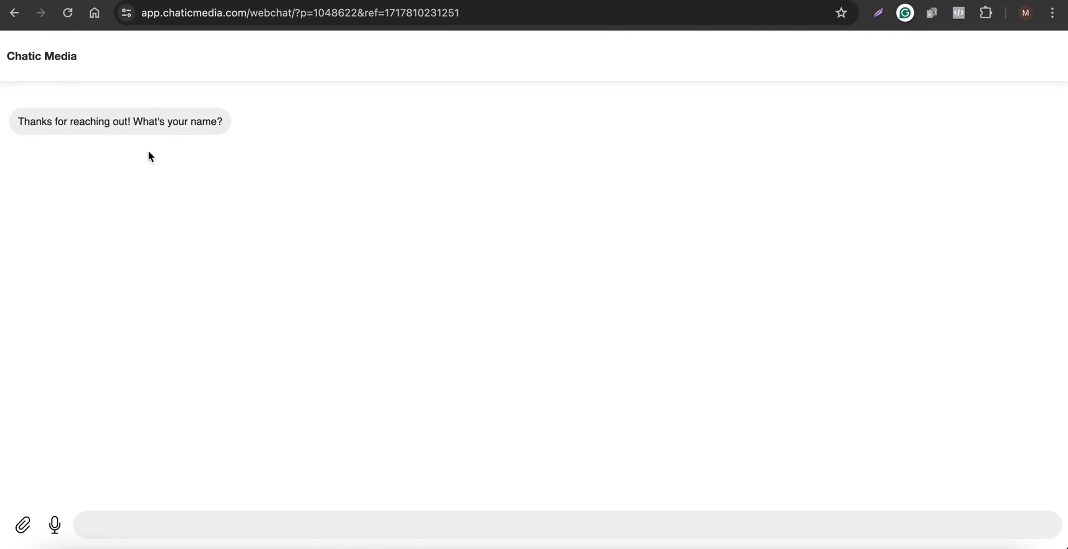
Answer the bot's name question in the WebChat with a test name.
left_click(126, 520)
type("Frankilin")
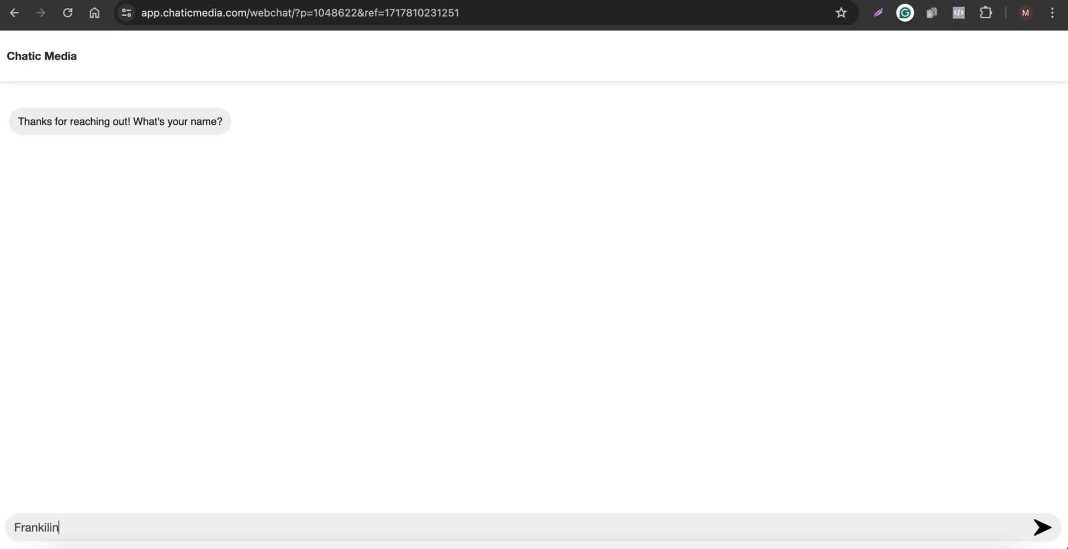
key("Return")
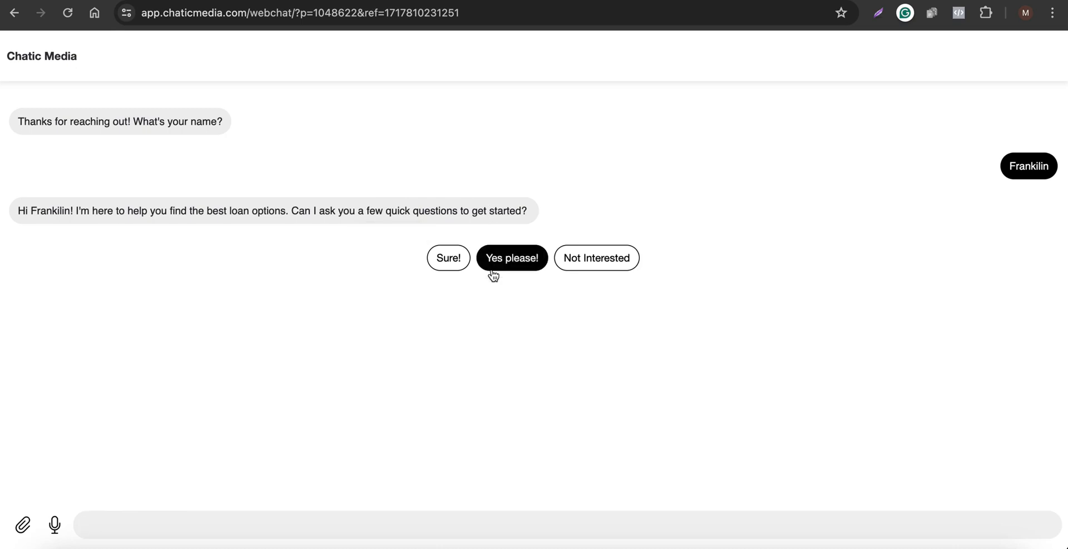
Reply Yes please! to the bot and pick Poor (Below 650) as the credit score range.
left_click(505, 259)
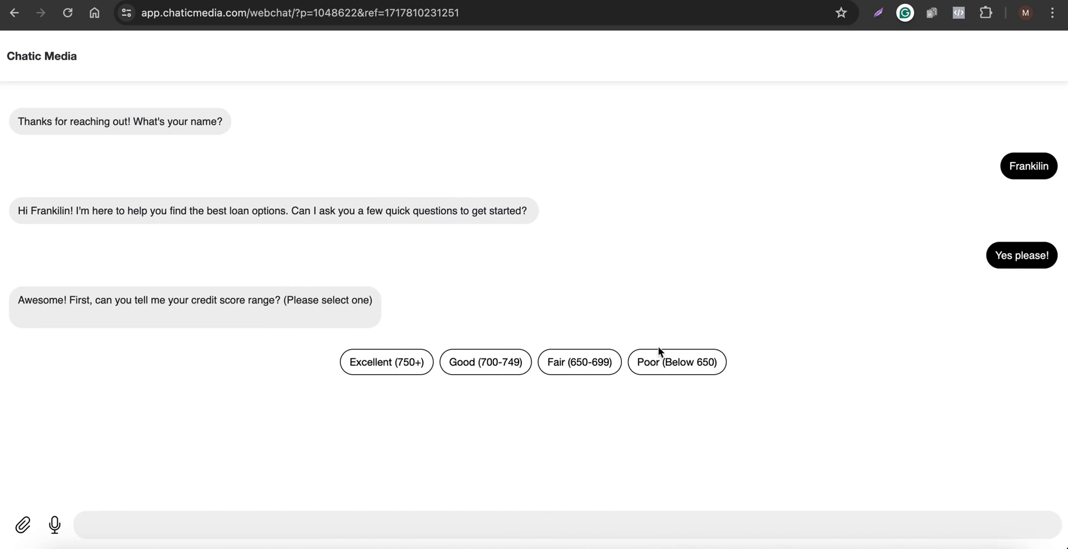
left_click(684, 361)
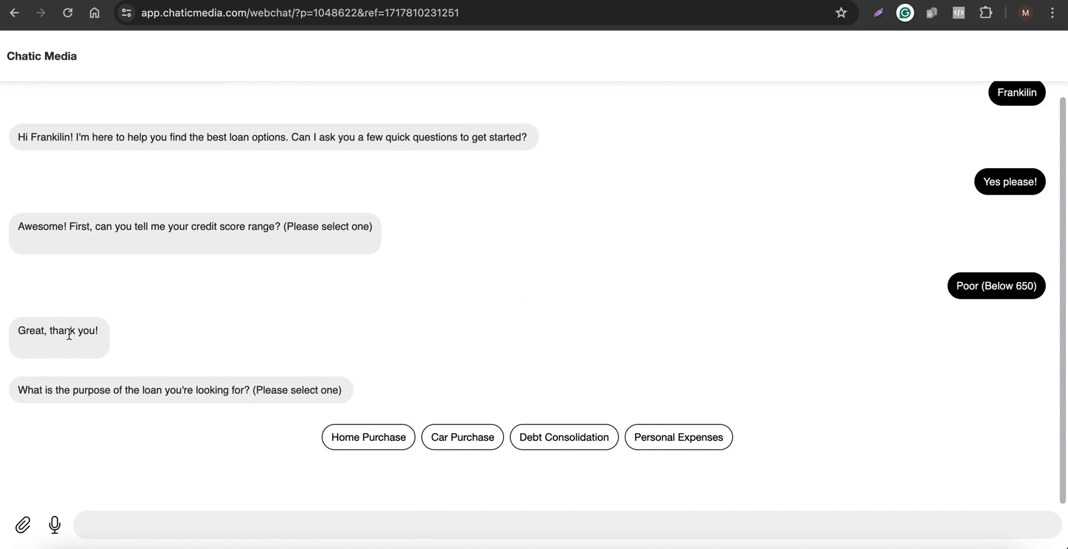
Choose Personal Expenses as the loan purpose in the WebChat test.
left_click_drag(144, 391, 345, 402)
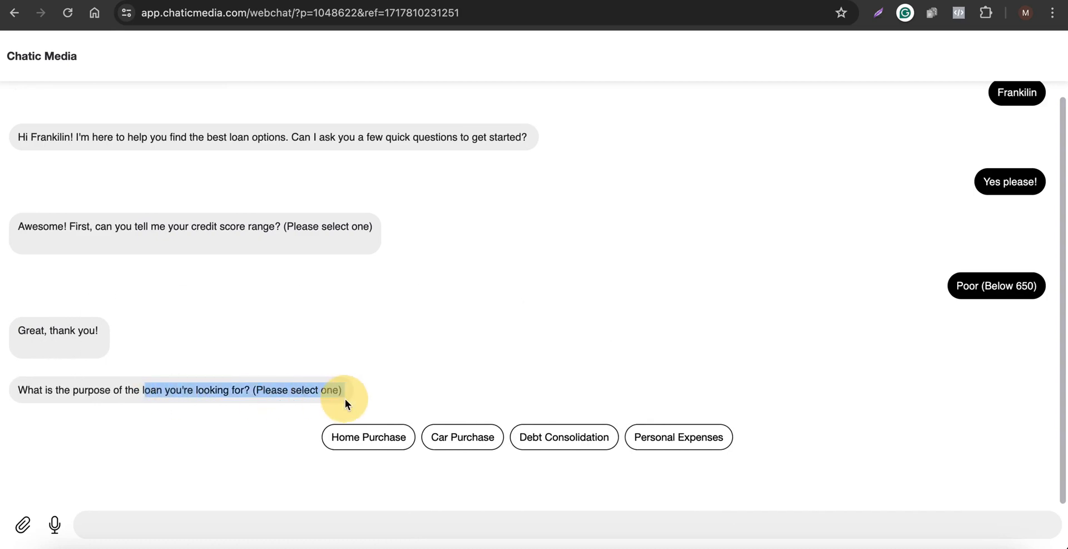
left_click(681, 447)
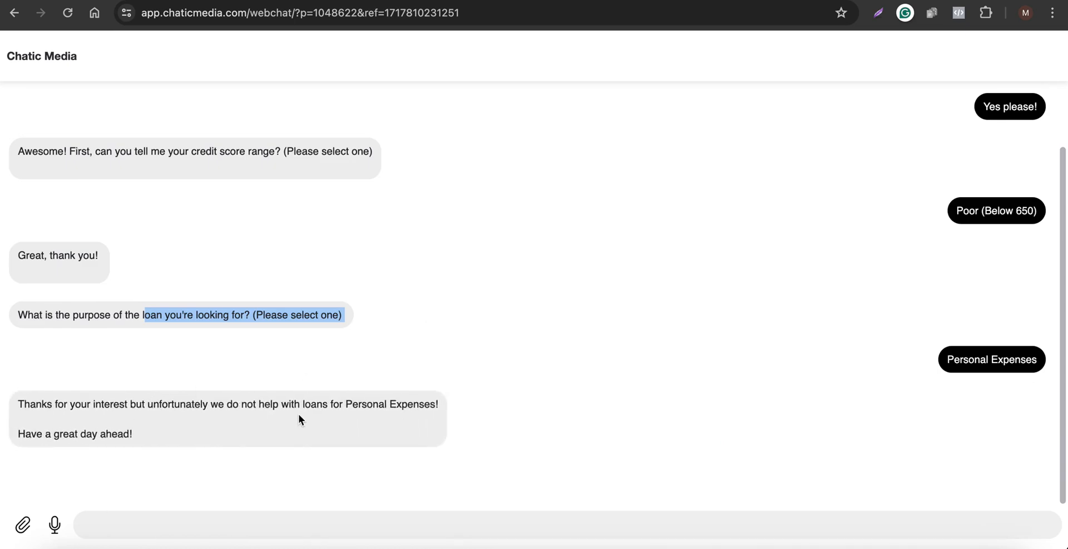
left_click_drag(340, 403, 446, 407)
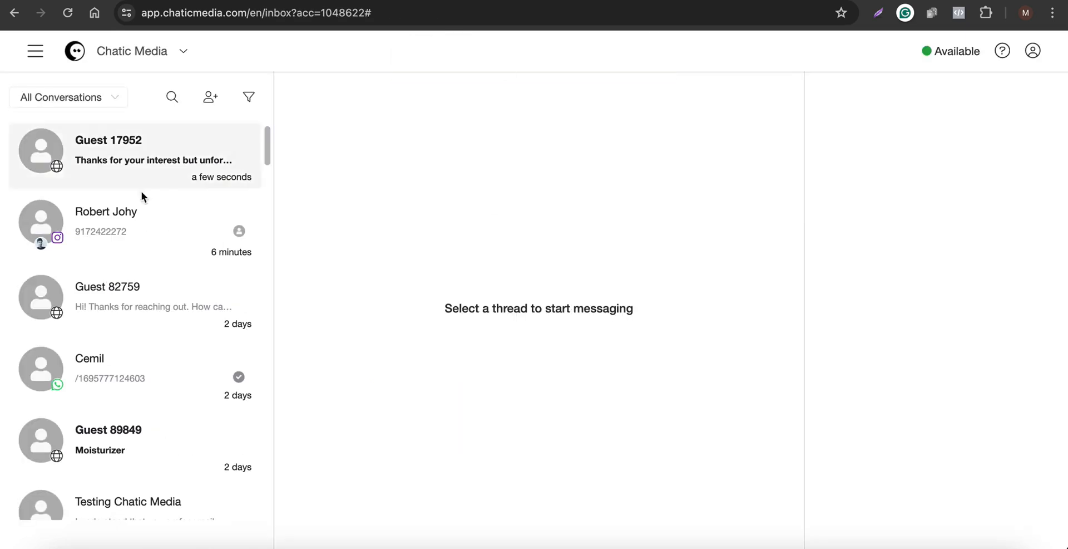
Open the new guest conversation in the inbox and review its saved fields and tags.
left_click(129, 163)
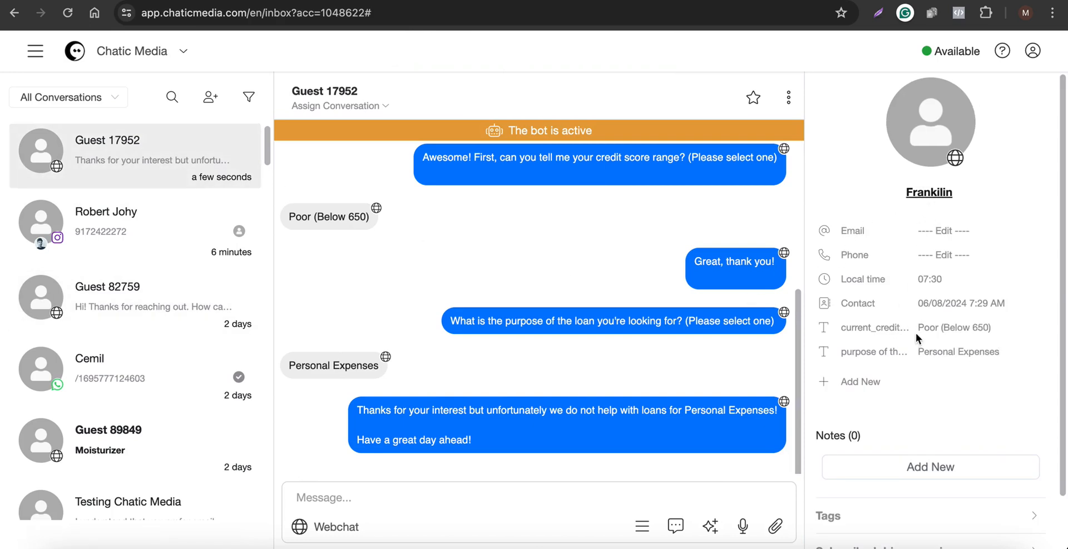
scroll(949, 357, "down", 1)
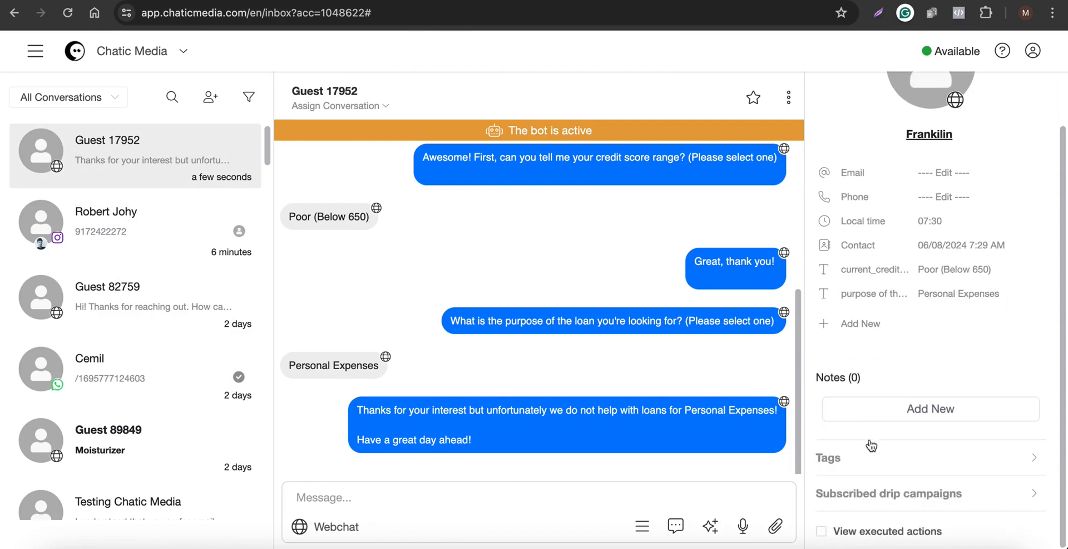
left_click(864, 456)
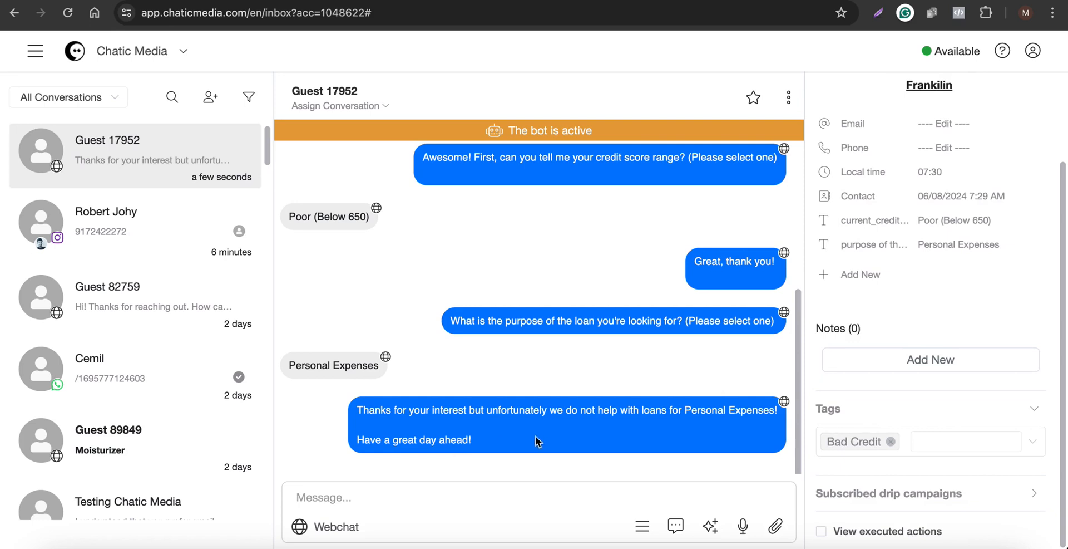
left_click_drag(539, 443, 415, 362)
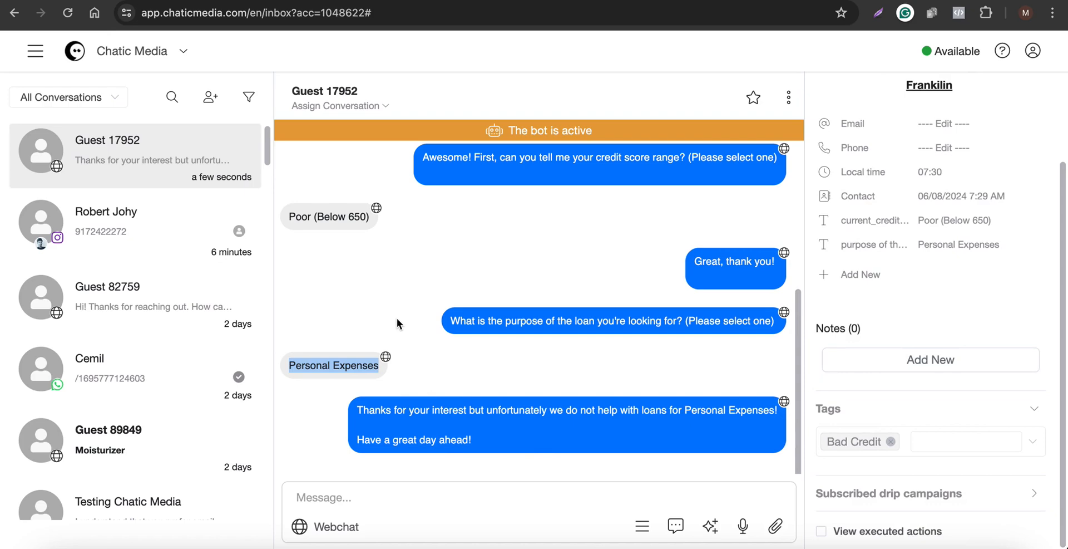
scroll(396, 322, "up", 2)
scroll(396, 323, "down", 2)
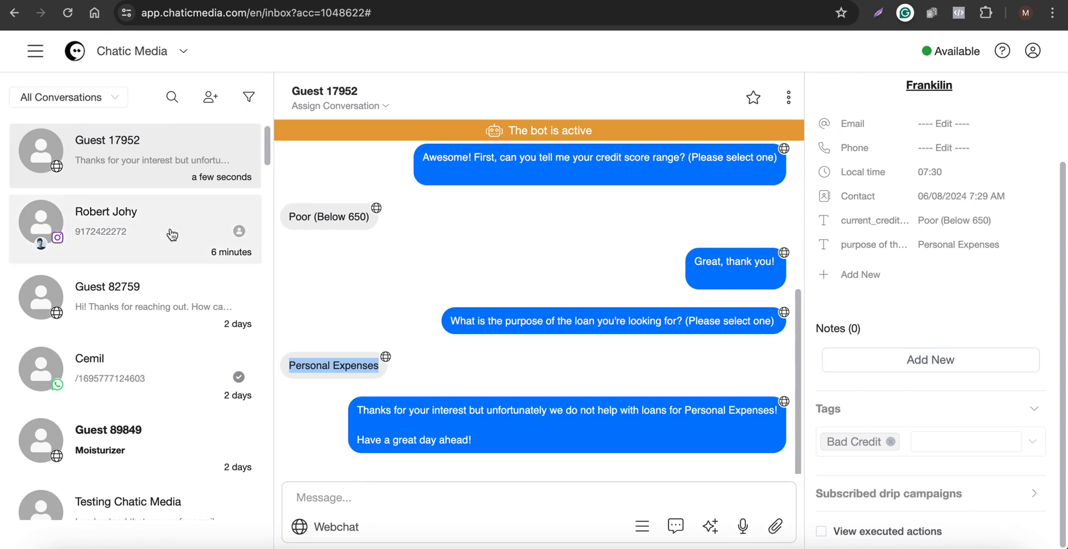
Open the Instagram contact's conversation and review its assigned tags.
left_click(171, 234)
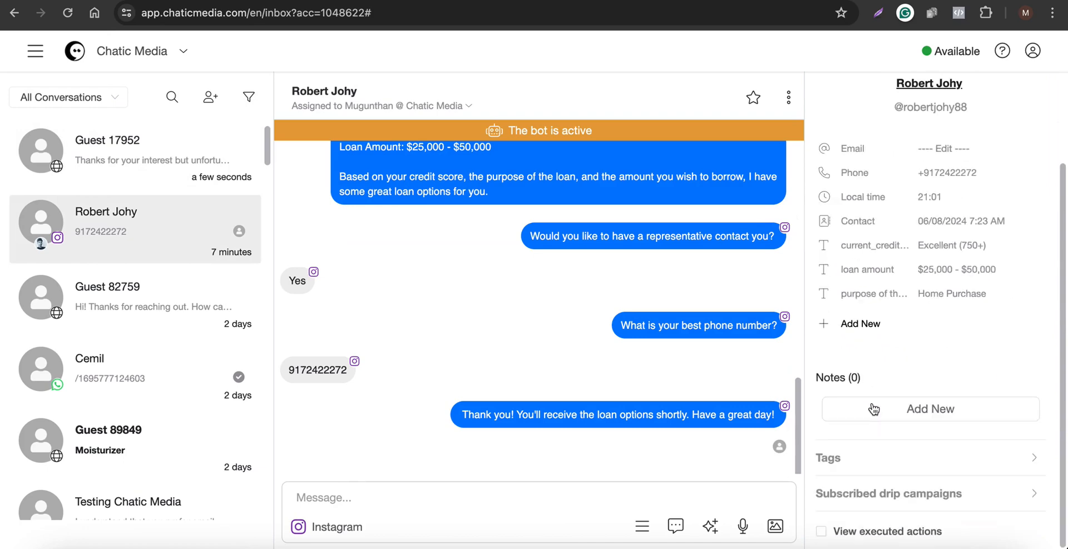
left_click(868, 465)
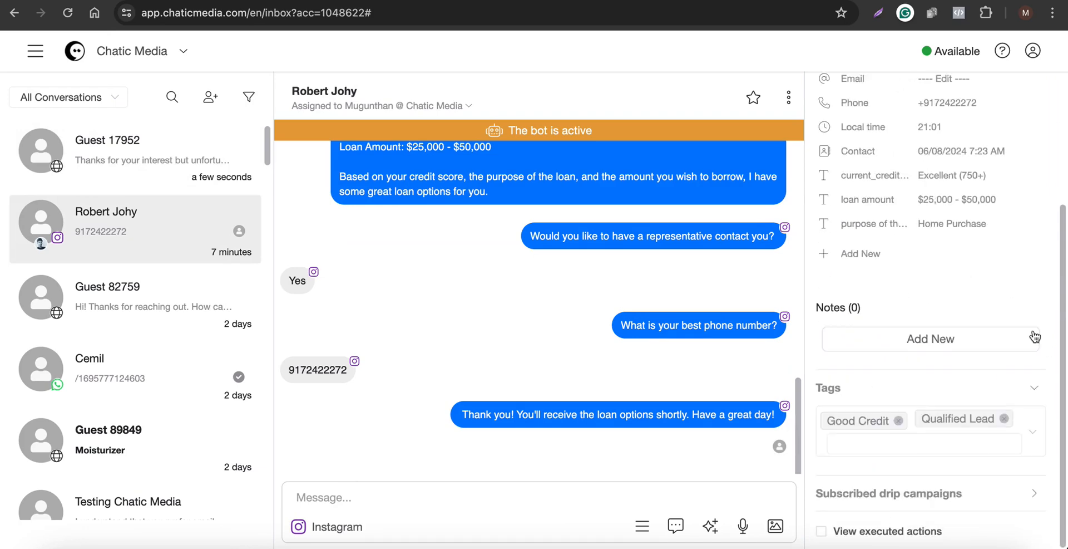
scroll(918, 399, "up", 3)
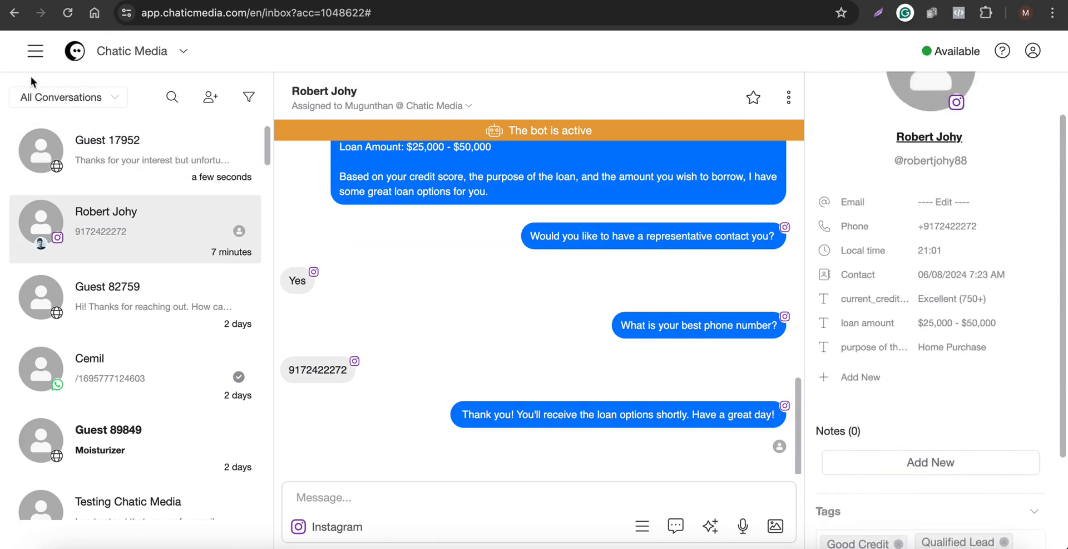
Go to Broadcasts, start a new broadcast on a channel, and choose test trigger as the flow to send.
left_click(35, 52)
left_click(902, 174)
left_click(36, 60)
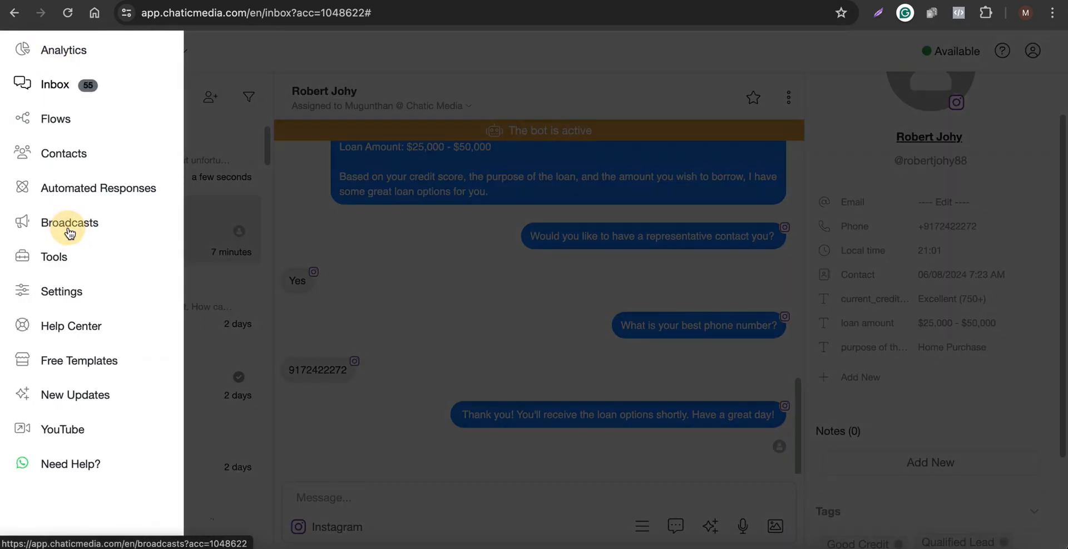
left_click(69, 225)
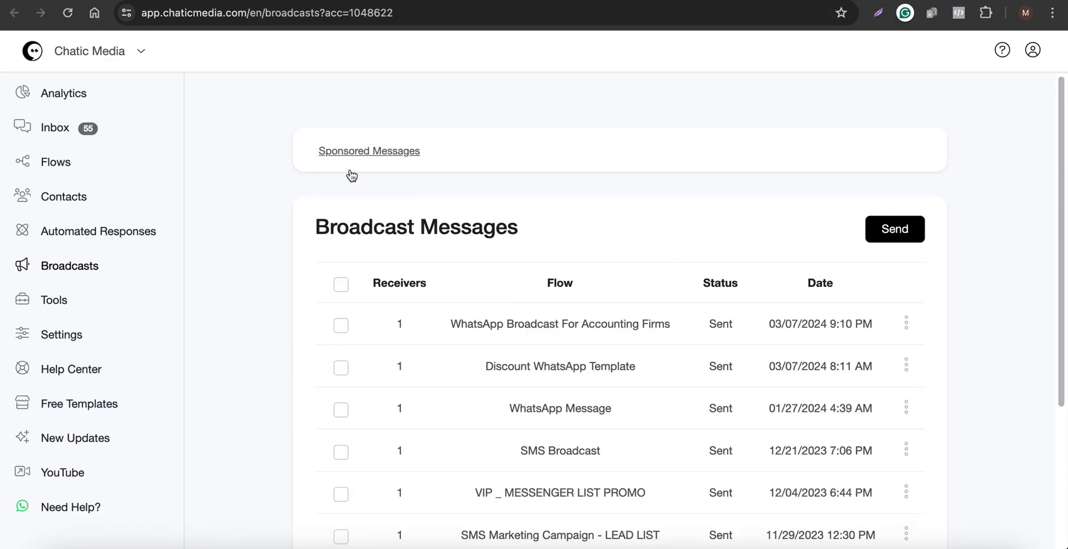
left_click(906, 234)
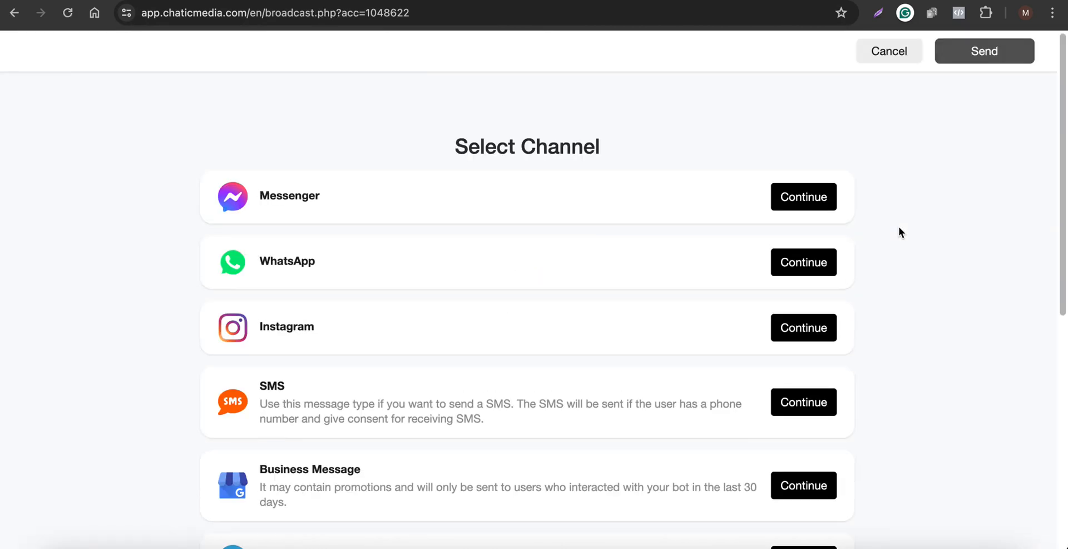
scroll(436, 339, "down", 5)
left_click_drag(245, 242, 334, 273)
left_click(786, 265)
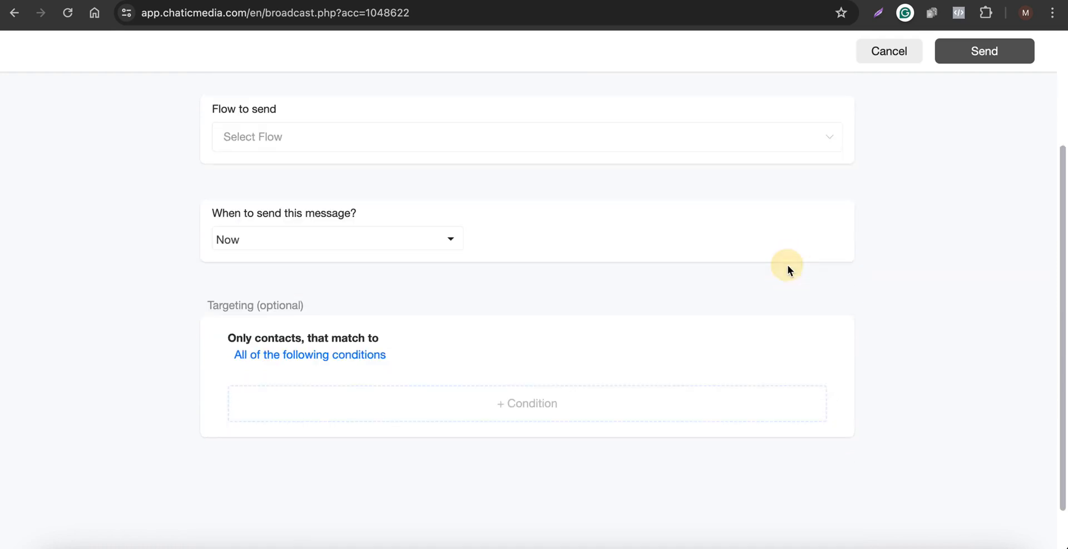
left_click(257, 143)
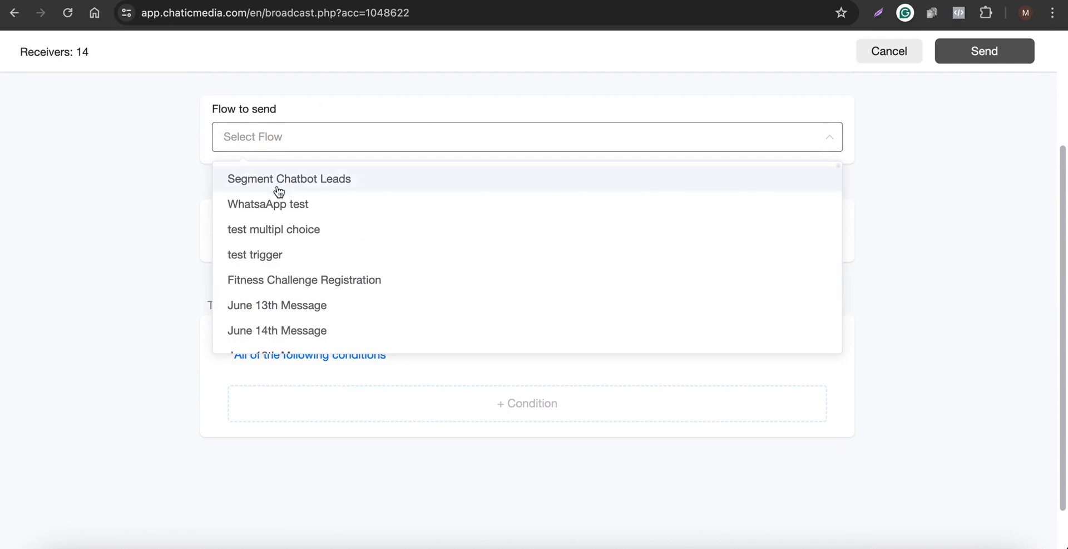
left_click(261, 254)
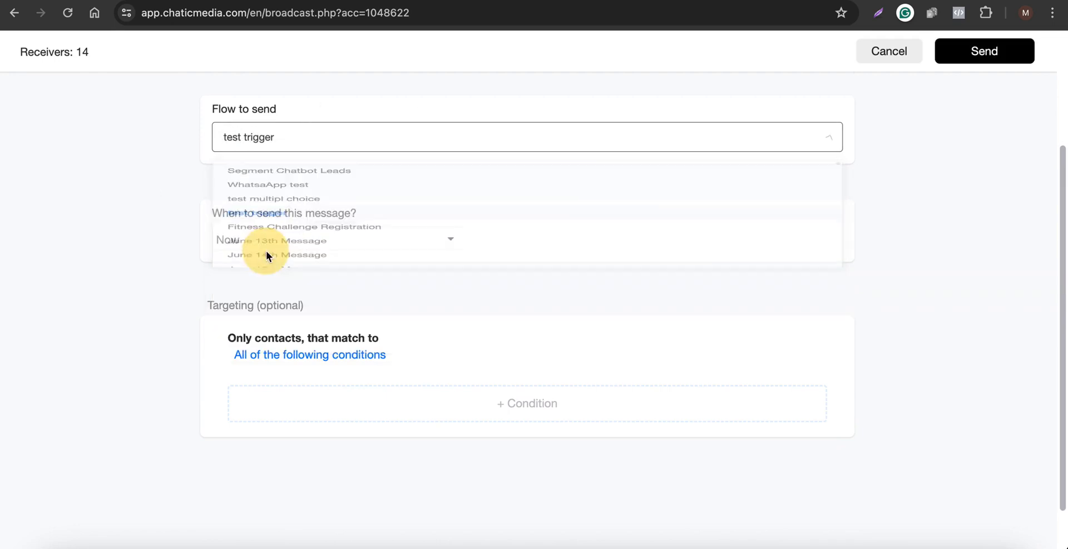
Add a targeting condition so the broadcast only reaches contacts whose Tags is Good Credit.
left_click(370, 409)
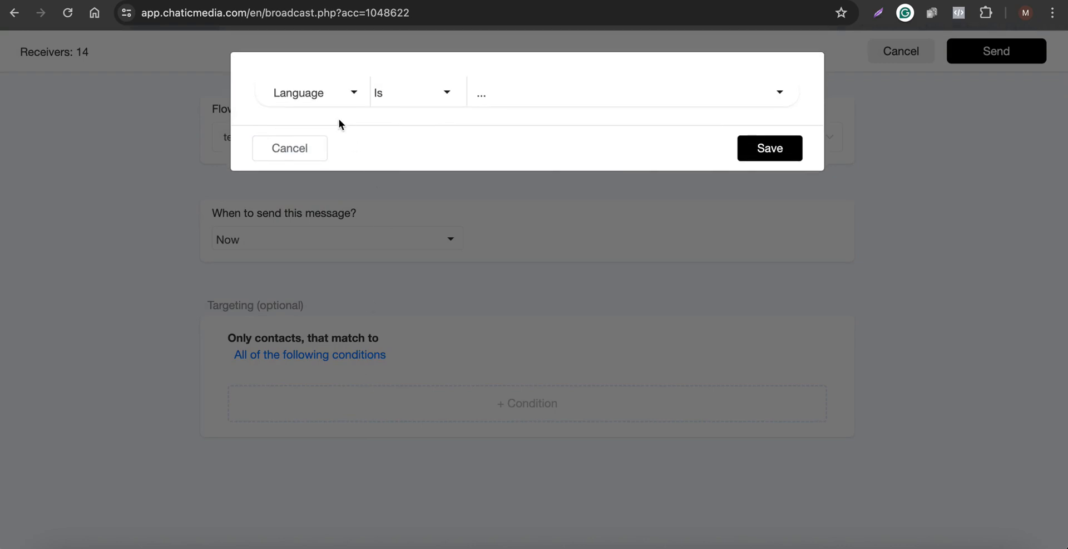
left_click(308, 93)
type("tag")
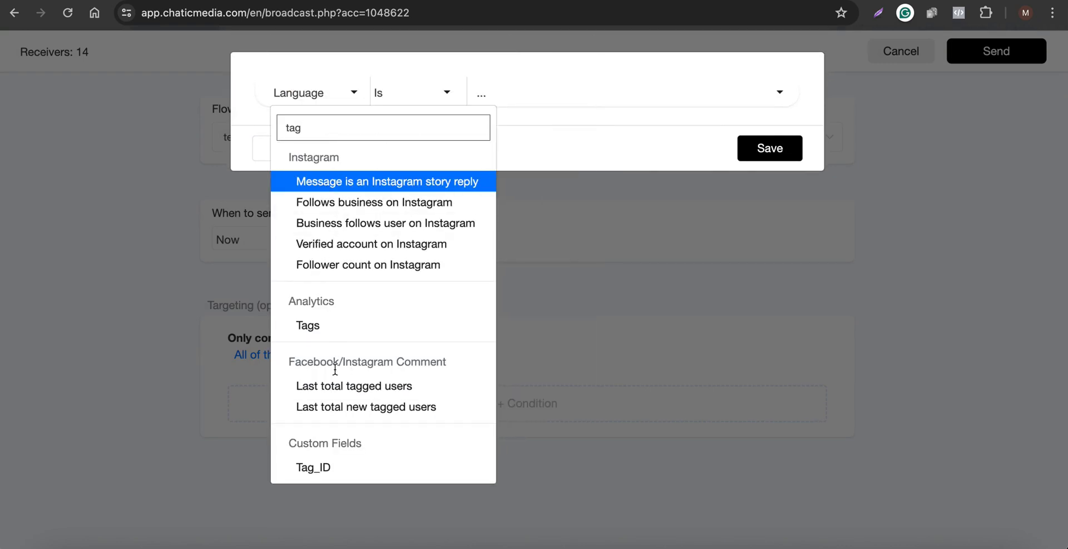
left_click(333, 329)
left_click(429, 94)
left_click(556, 96)
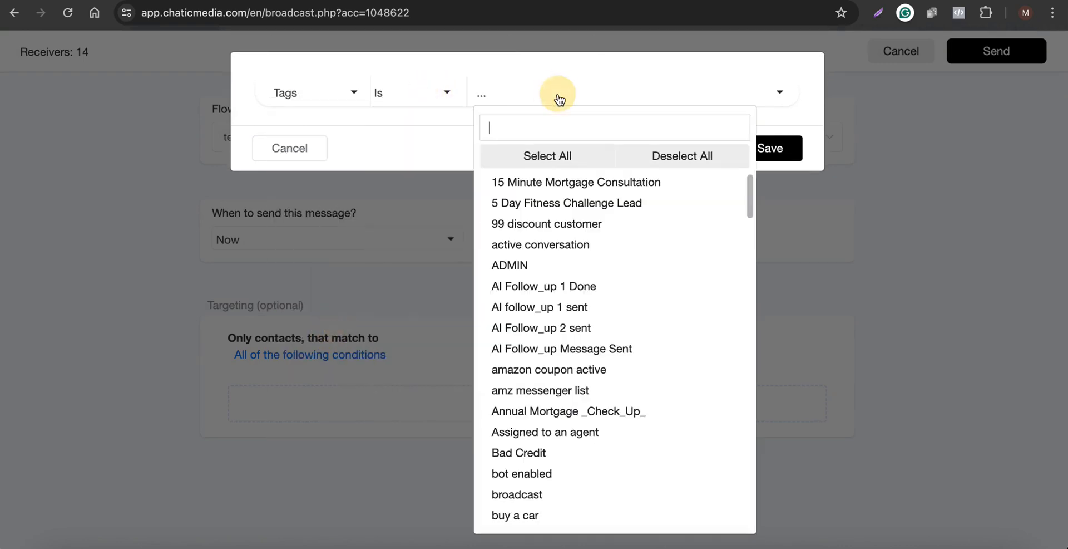
type("god")
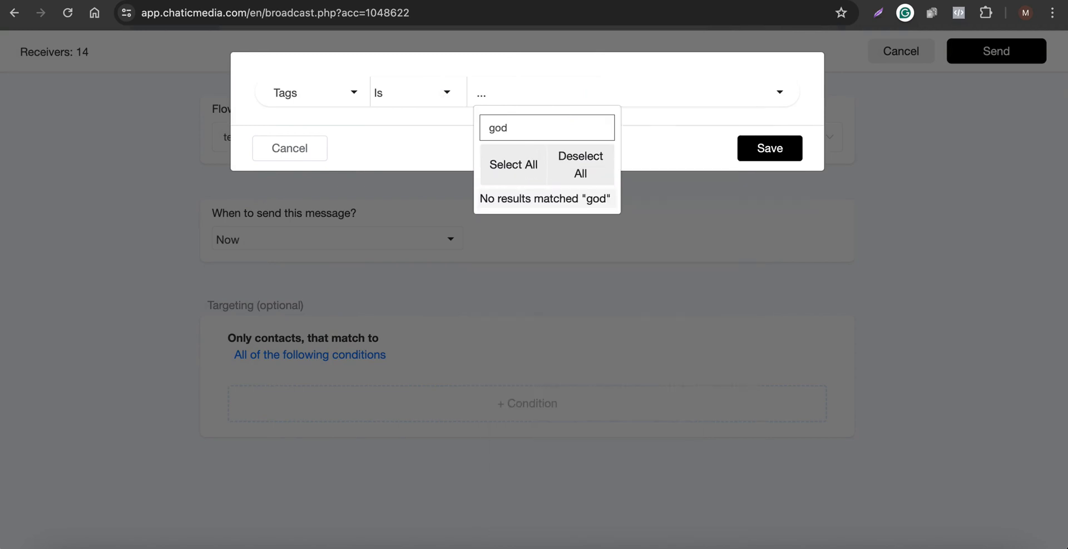
key("BackSpace")
left_click(558, 201)
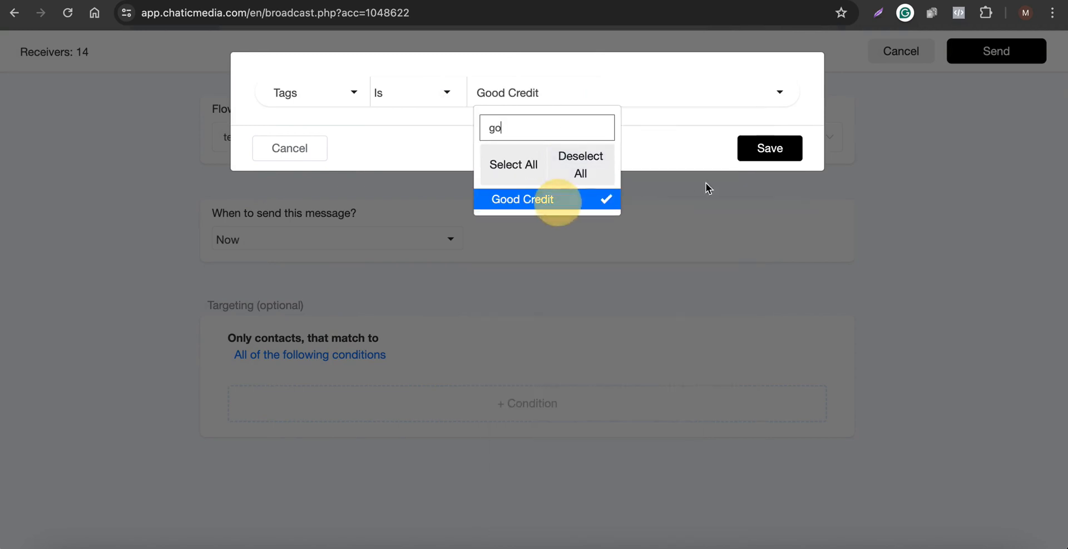
left_click(792, 160)
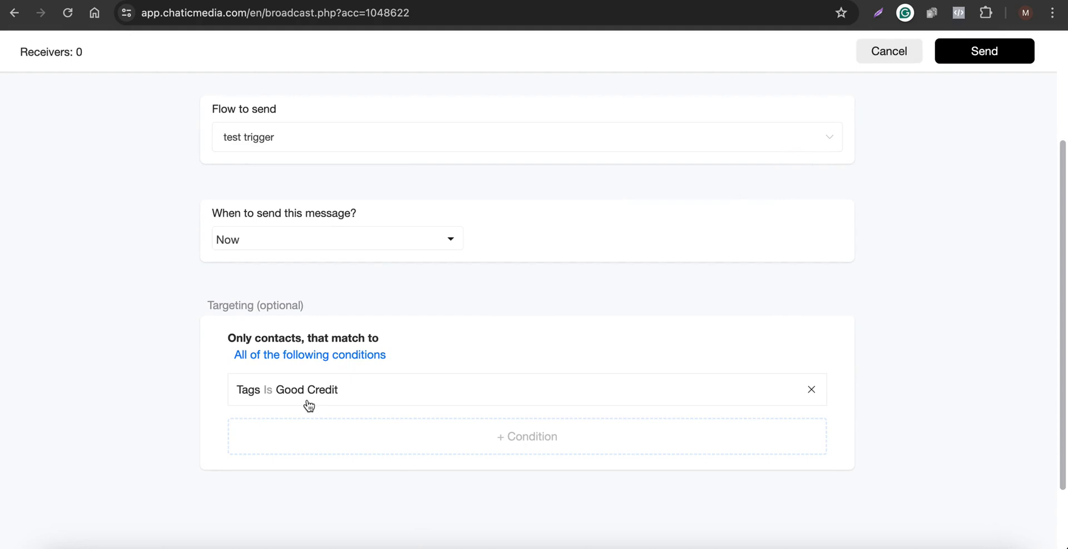
Add a second targeting condition requiring the custom field purpose of the loan Is Car Purchase.
left_click(342, 437)
left_click(311, 99)
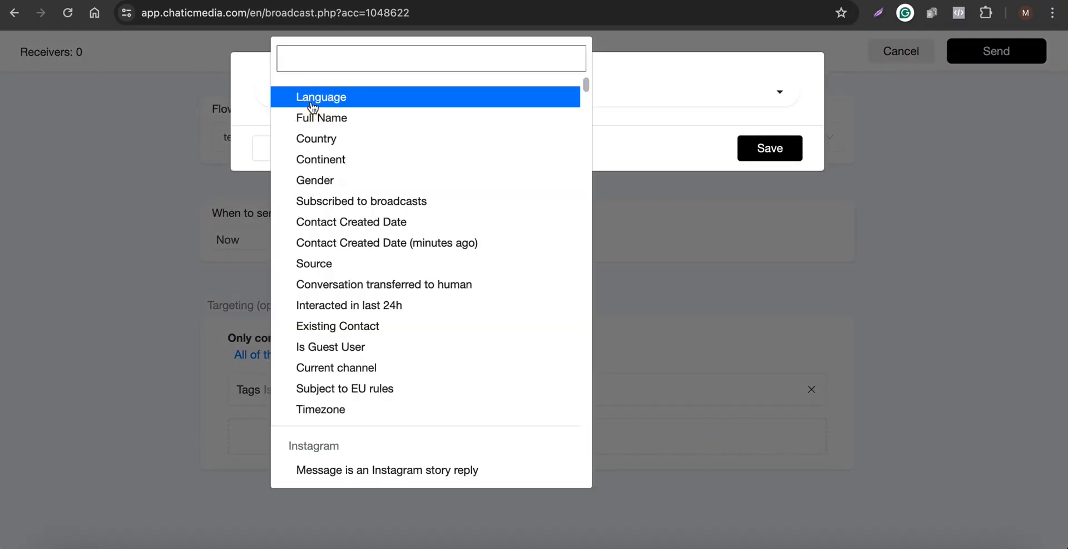
type("purp")
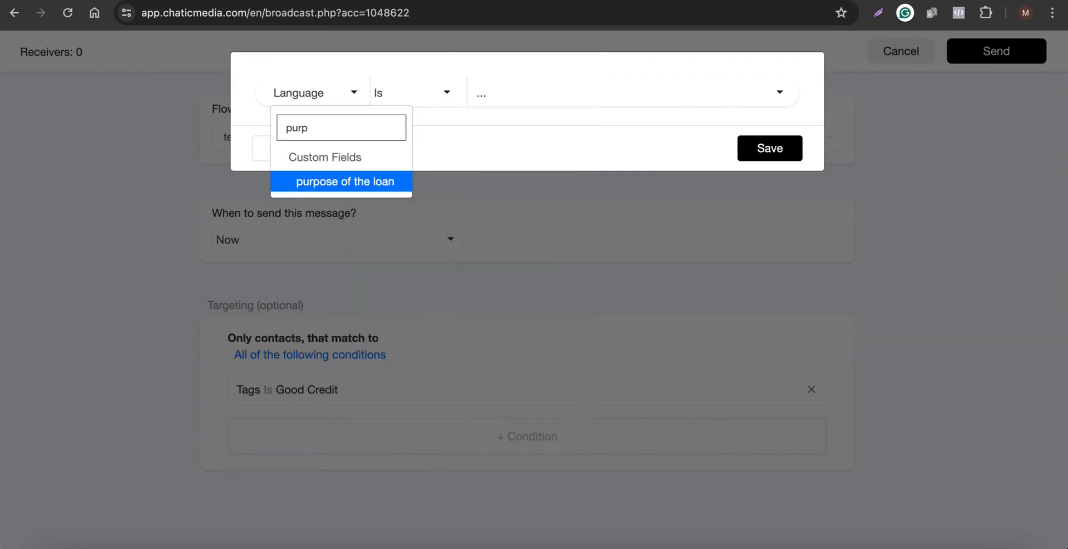
left_click(358, 179)
left_click(455, 94)
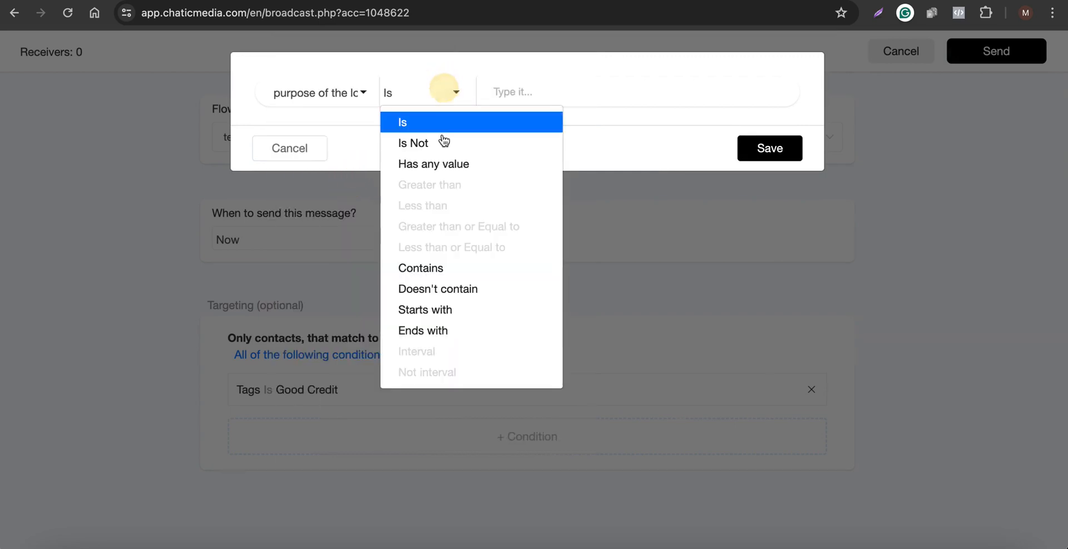
left_click(451, 121)
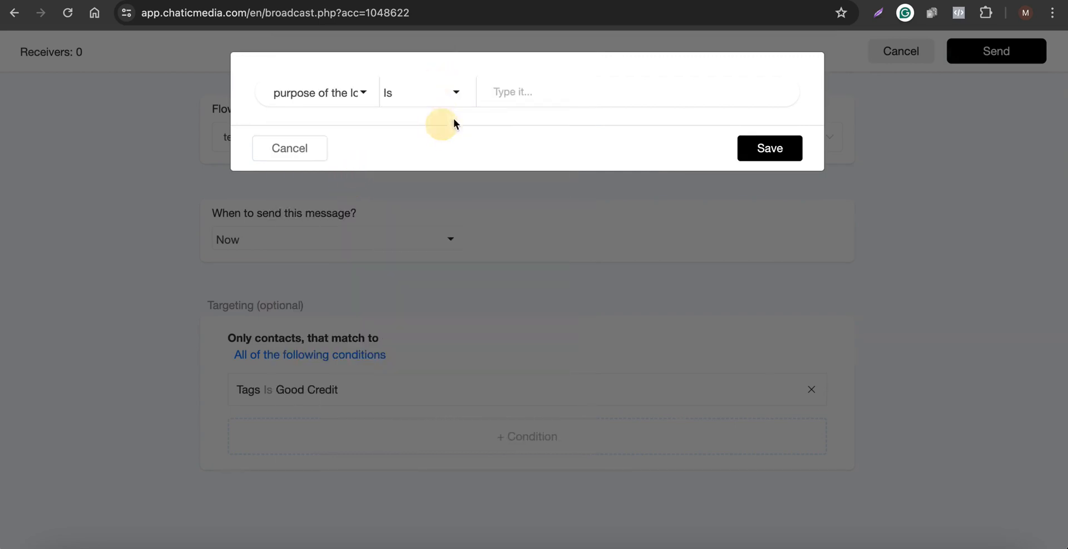
left_click(528, 90)
type("Car Pu")
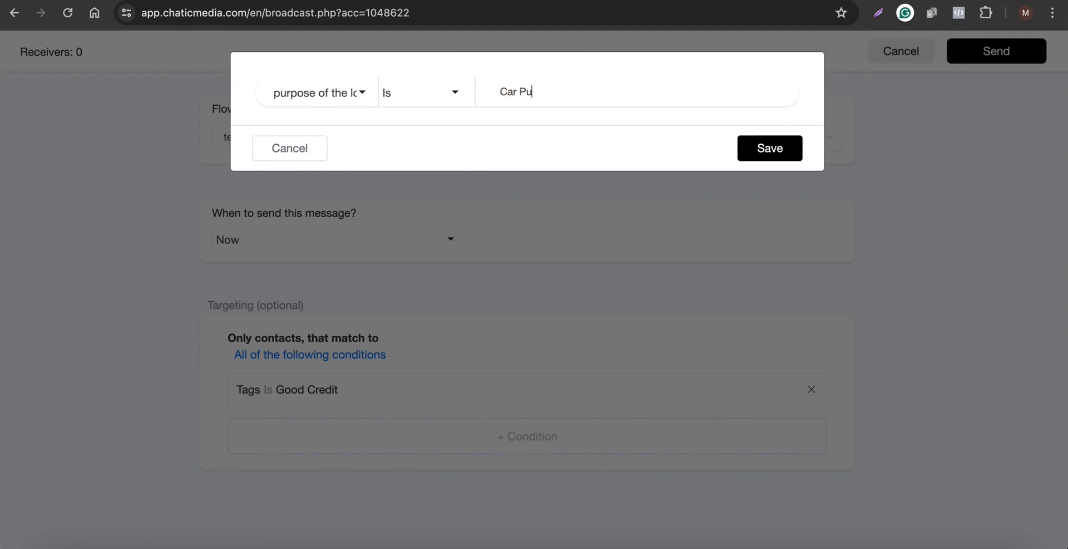
type("rchase")
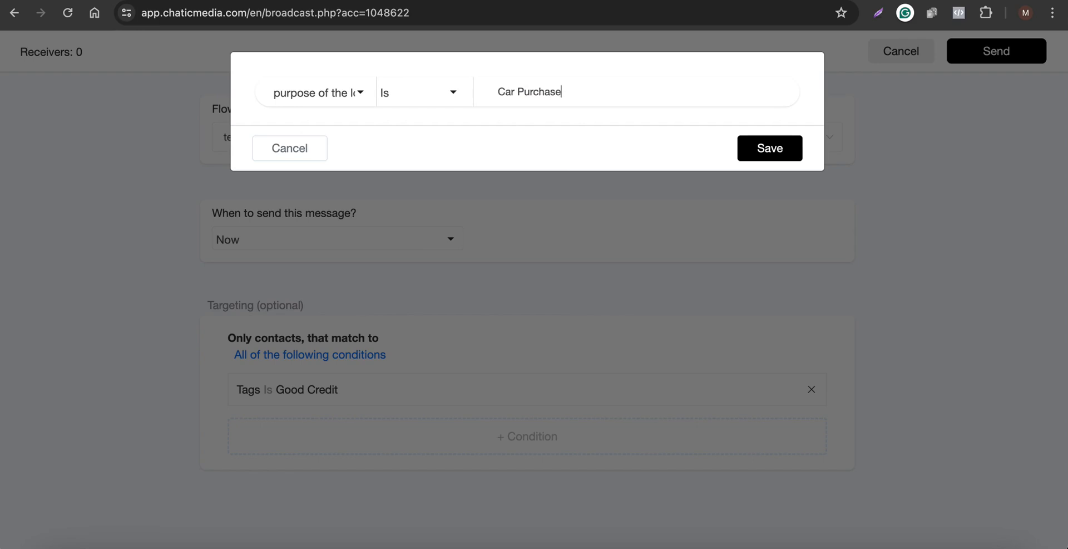
left_click(763, 149)
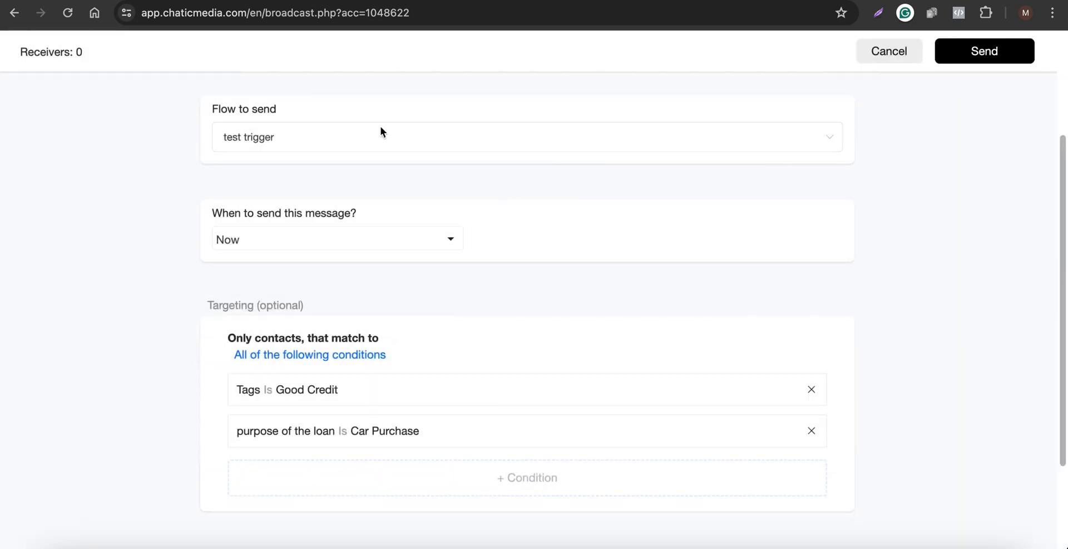
Return to the inbox and scroll through the Instagram contact's conversation to review its loan answers.
left_click_drag(81, 54, 78, 52)
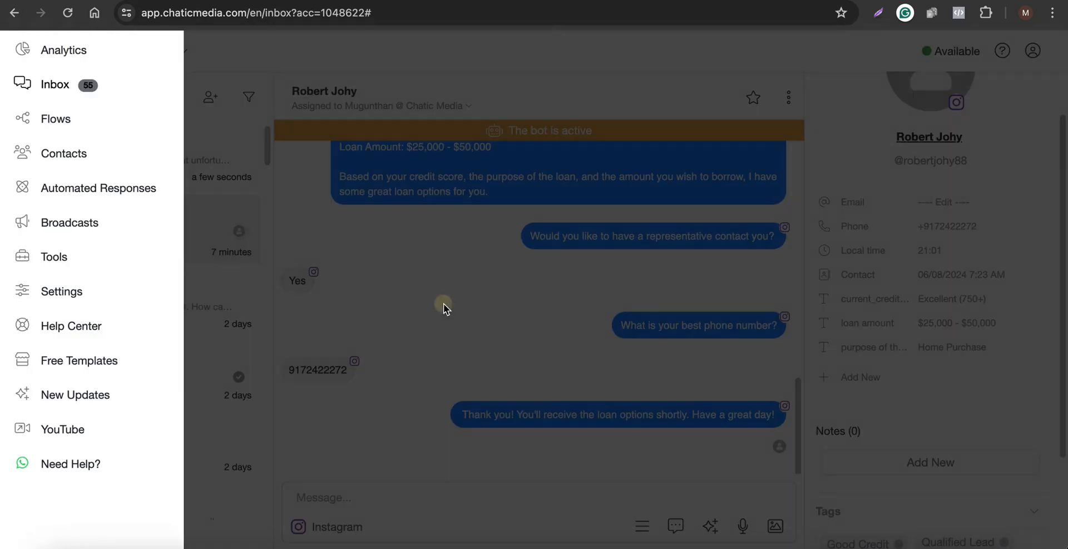
left_click(206, 258)
scroll(589, 359, "up", 6)
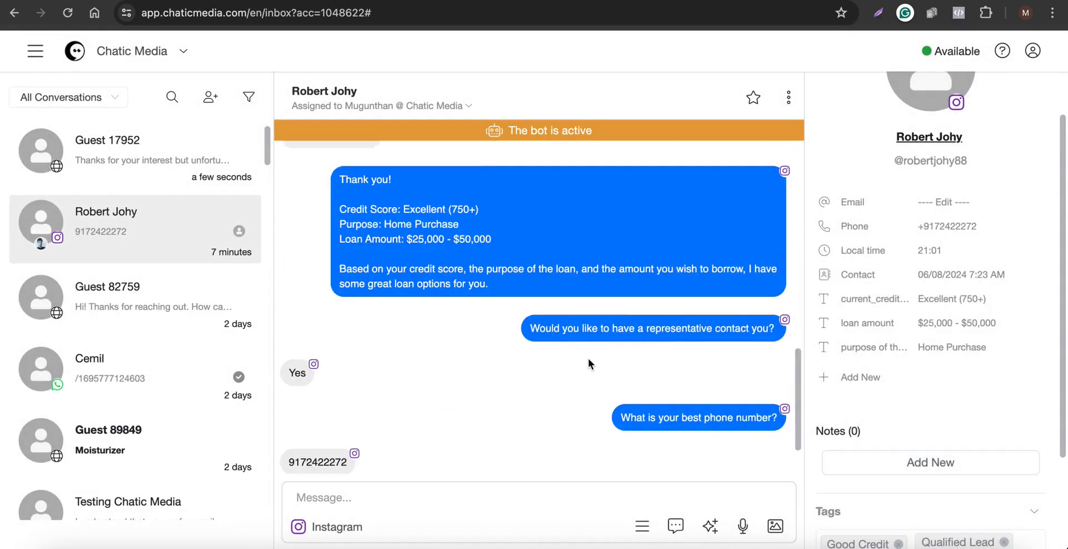